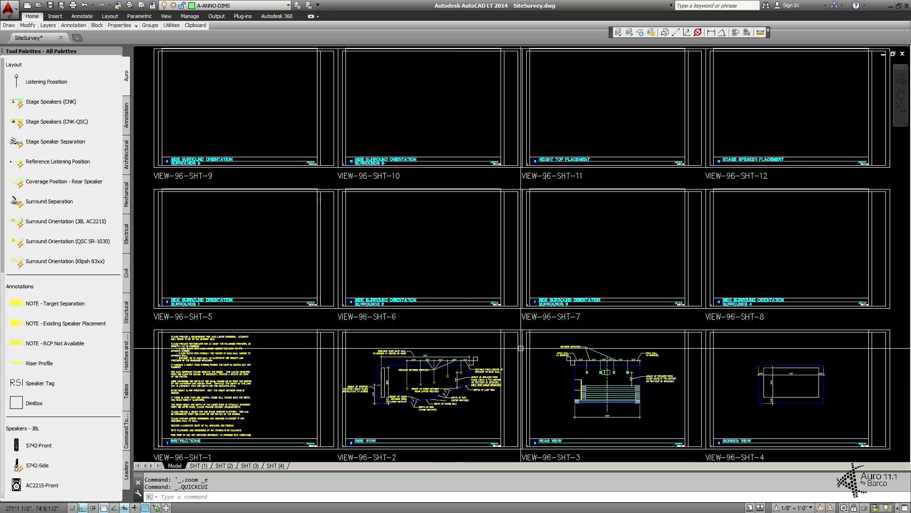
# Step: Look over the sheet views in model space and the survey instructions on the SHT (1) layout
pyautogui.moveTo(520, 348); pyautogui.dragTo(535, 261, button='middle')
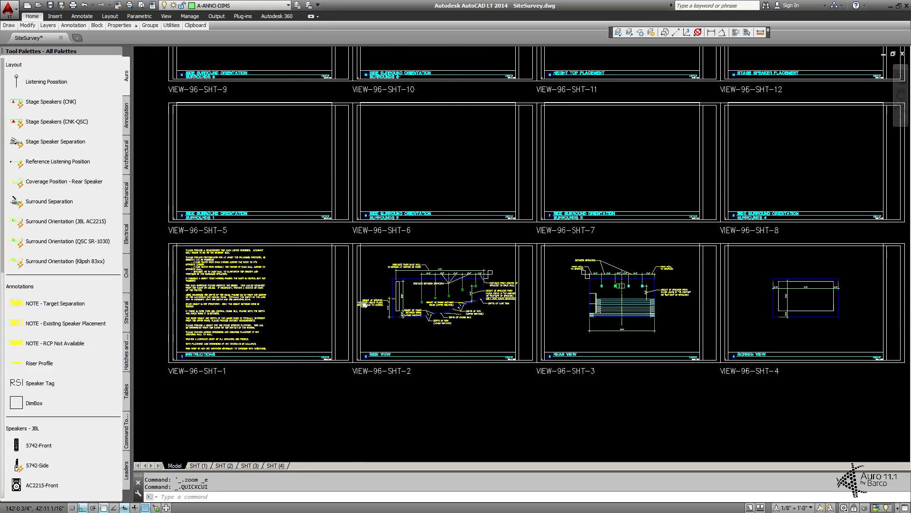
pyautogui.moveTo(363, 304); pyautogui.dragTo(484, 252, button='middle')
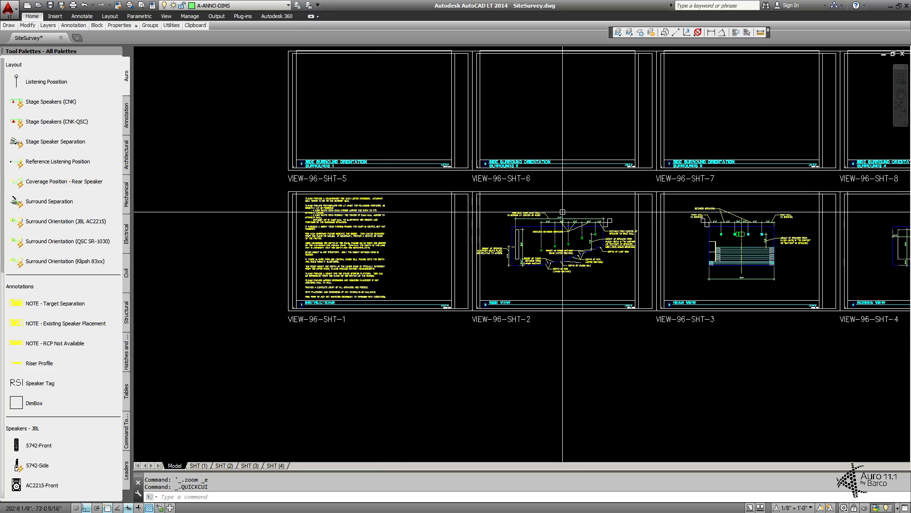
pyautogui.moveTo(563, 211)
pyautogui.mouseDown(button='middle')
pyautogui.moveTo(456, 223)
pyautogui.moveTo(446, 251)
pyautogui.mouseUp(button='middle')
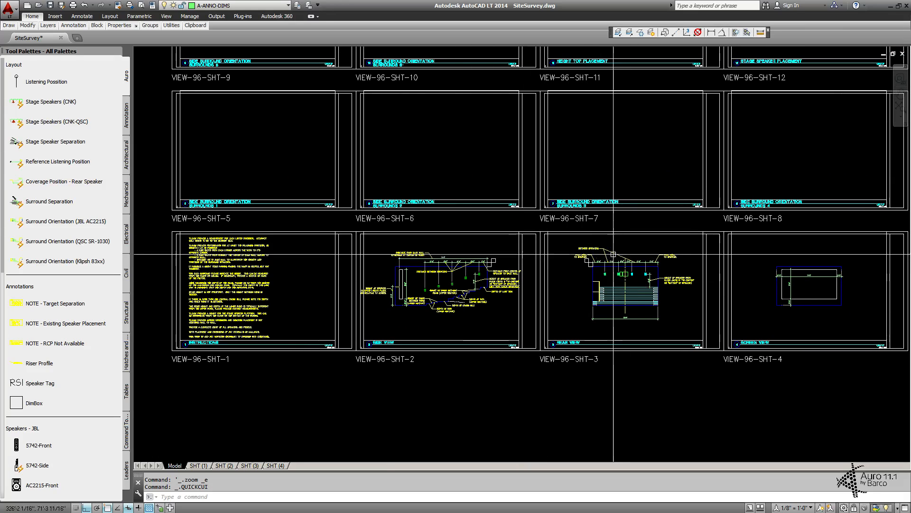
pyautogui.moveTo(612, 254); pyautogui.dragTo(607, 327, button='middle')
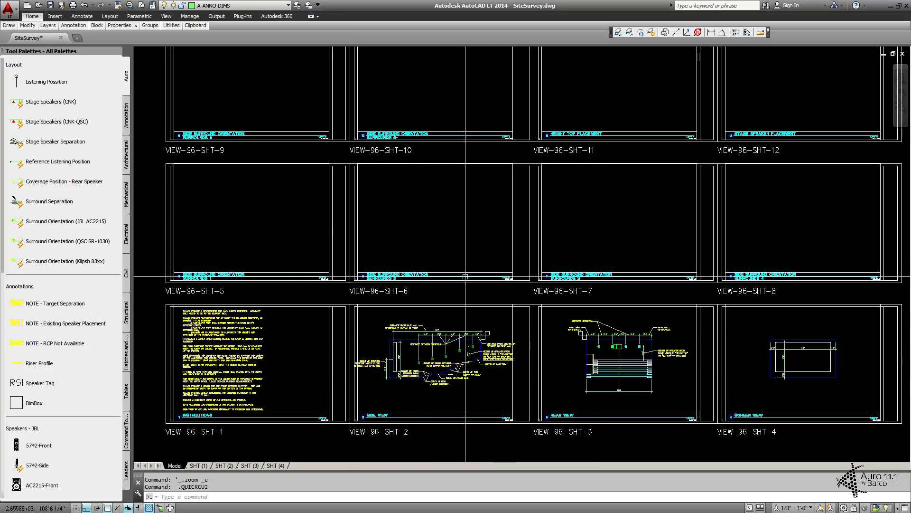
pyautogui.moveTo(532, 241); pyautogui.dragTo(526, 272, button='middle')
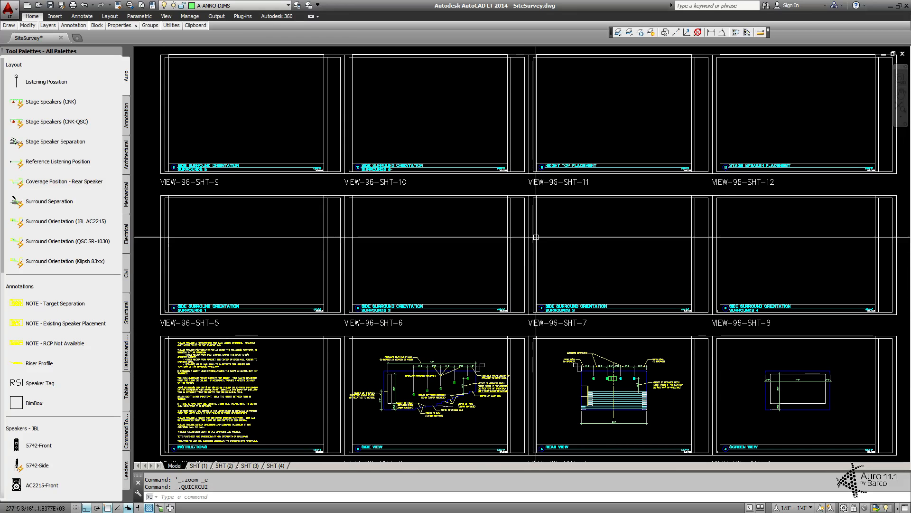
pyautogui.moveTo(447, 240); pyautogui.dragTo(447, 232, button='middle')
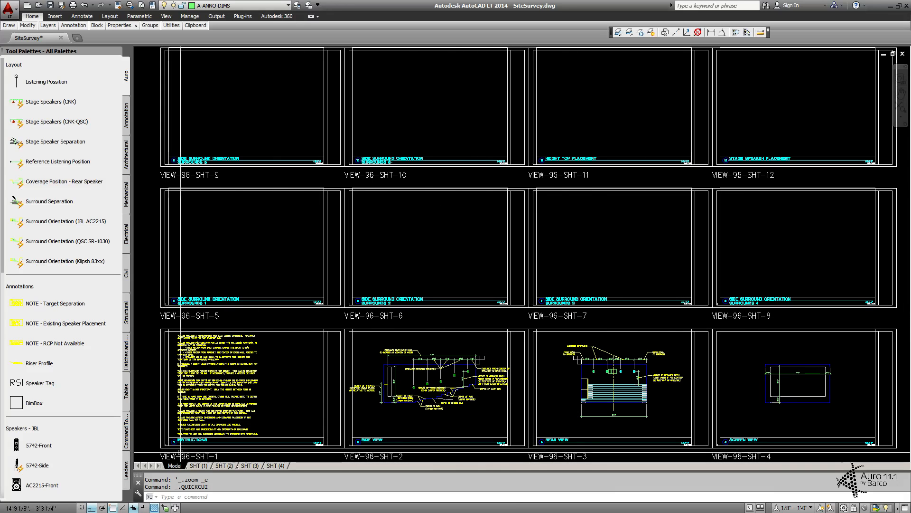
pyautogui.click(197, 465)
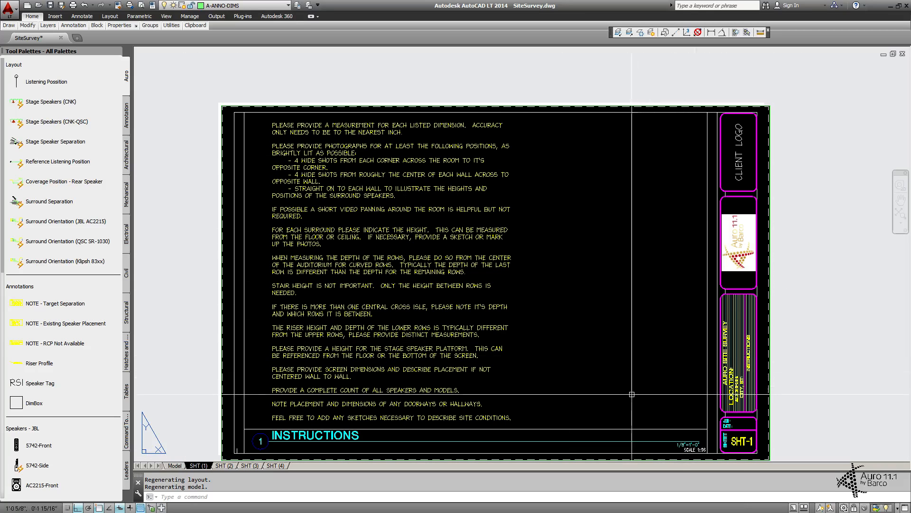
pyautogui.click(175, 466)
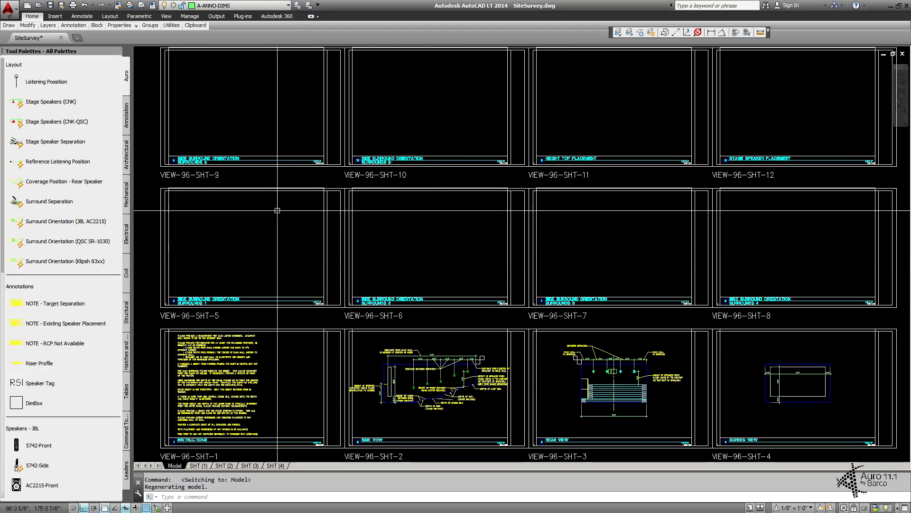
# Step: Freeze the layer that holds the yellow leader notes in the side view on sheet 2
pyautogui.scroll(4, 464, 384)
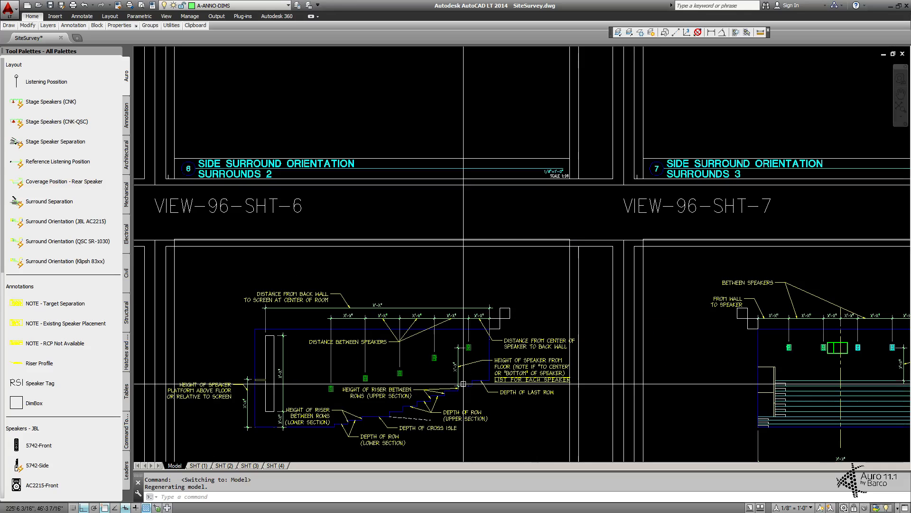
pyautogui.moveTo(466, 382); pyautogui.dragTo(486, 293, button='middle')
pyautogui.scroll(2, 488, 318)
pyautogui.moveTo(464, 330); pyautogui.dragTo(566, 317, button='middle')
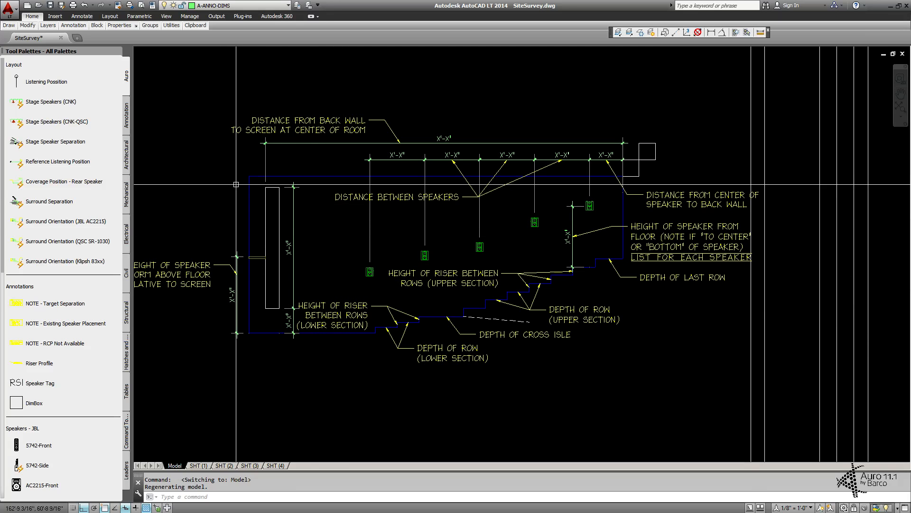
pyautogui.click(359, 309)
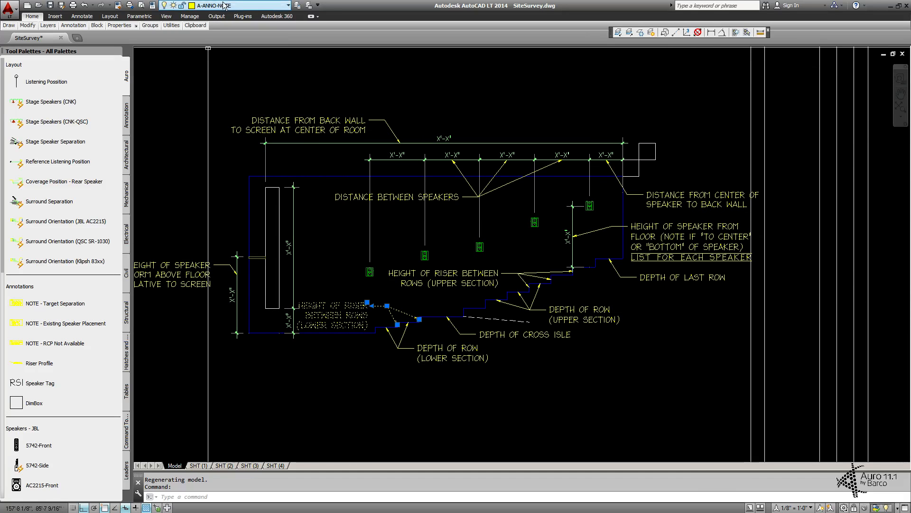
pyautogui.click(174, 5)
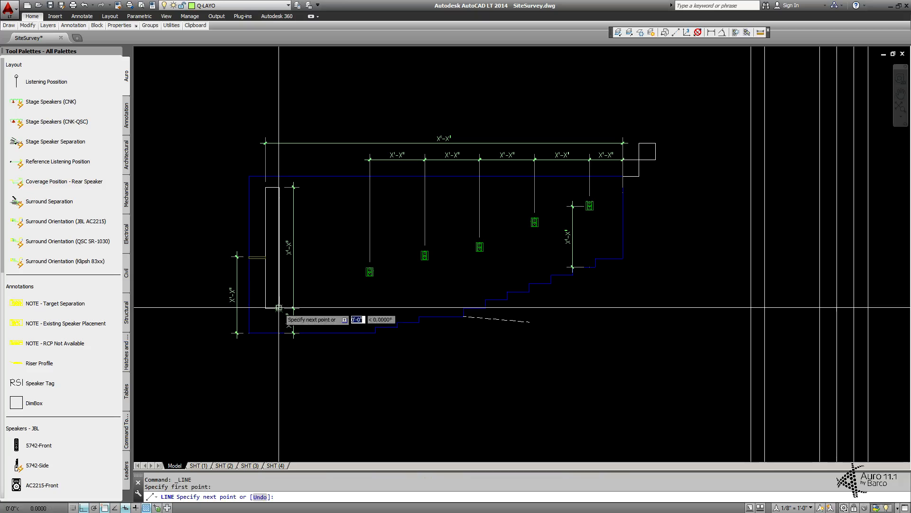
# Step: Draw a horizontal line from the screen's lower front corner to the back wall and move it straight down below the floor profile
pyautogui.click(624, 258)
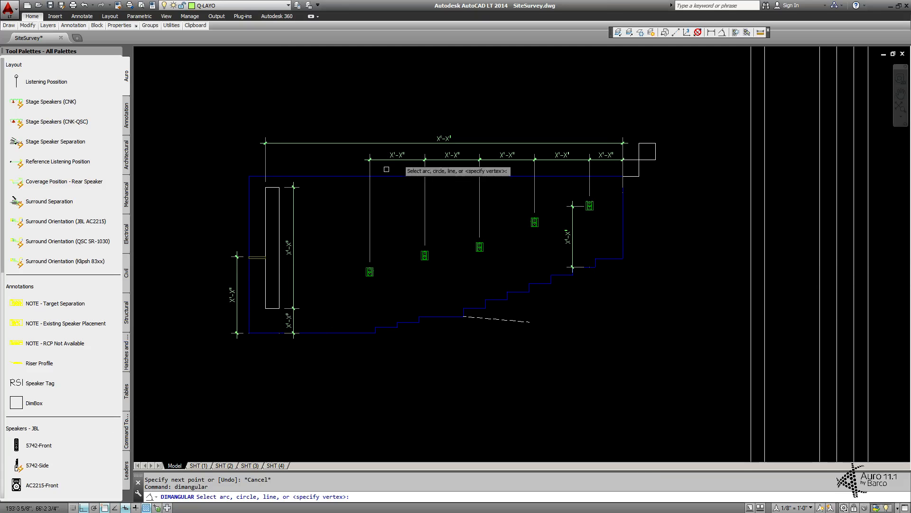
pyautogui.click(706, 34)
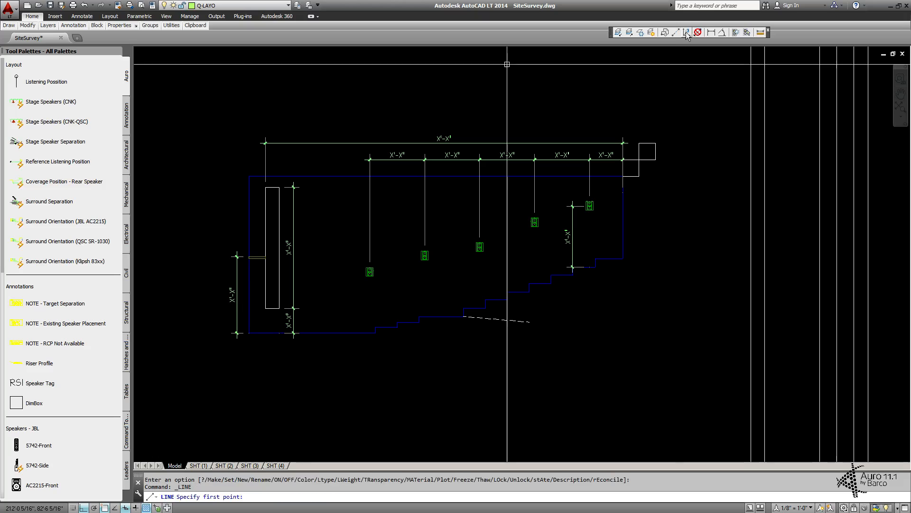
pyautogui.click(293, 308)
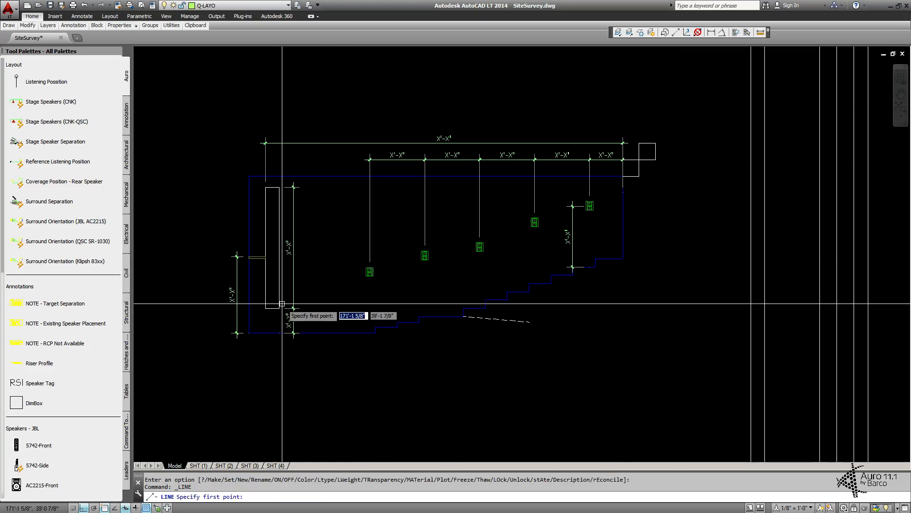
pyautogui.click(622, 248)
pyautogui.click(660, 310)
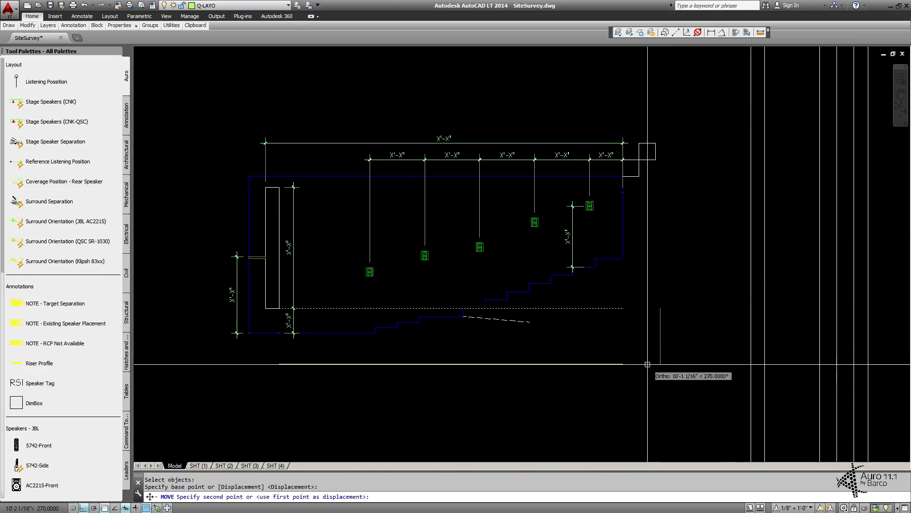
pyautogui.click(646, 358)
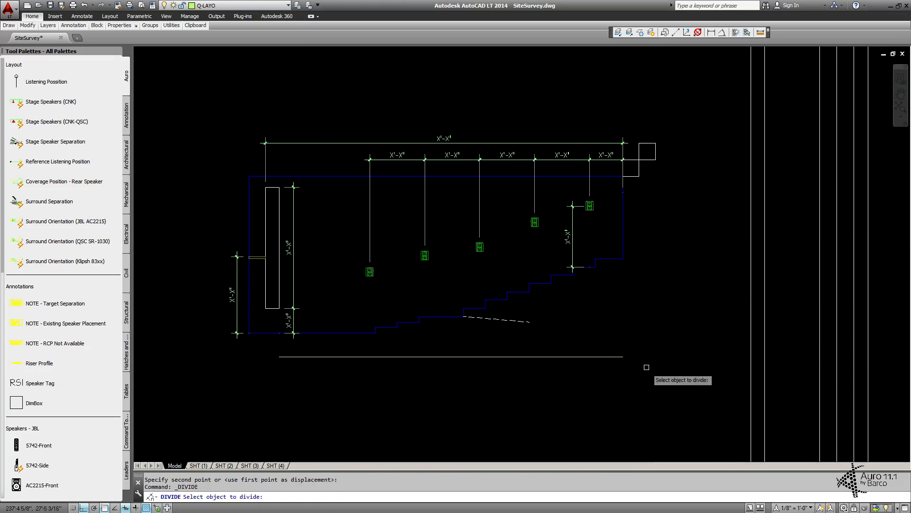
# Step: Divide the horizontal line into three equal parts and move the line down 12 inches, clear of the division points
pyautogui.click(607, 357)
pyautogui.press('Return')
pyautogui.click(651, 349)
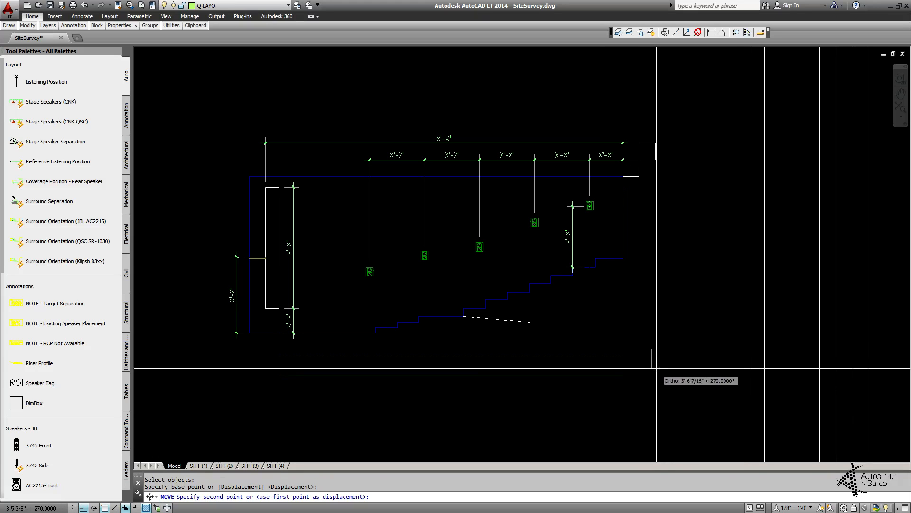
pyautogui.write('12')
pyautogui.press('Return')
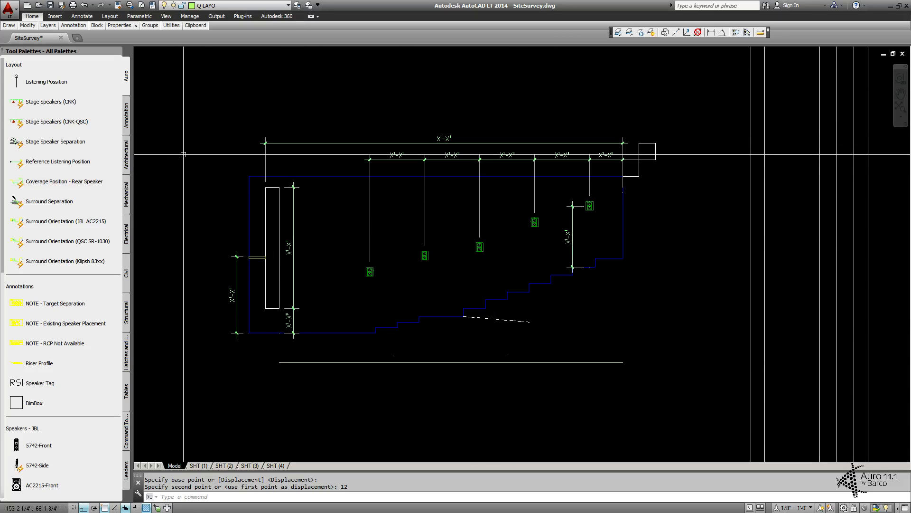
# Step: Insert the listening position on the riser directly above the rear division point, with the stage speaker separation guide at its head
pyautogui.click(18, 81)
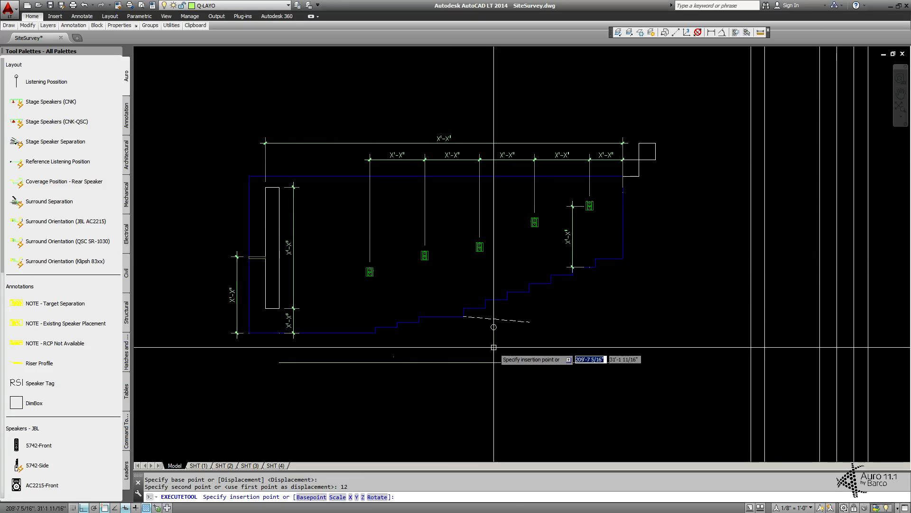
pyautogui.press('Return')
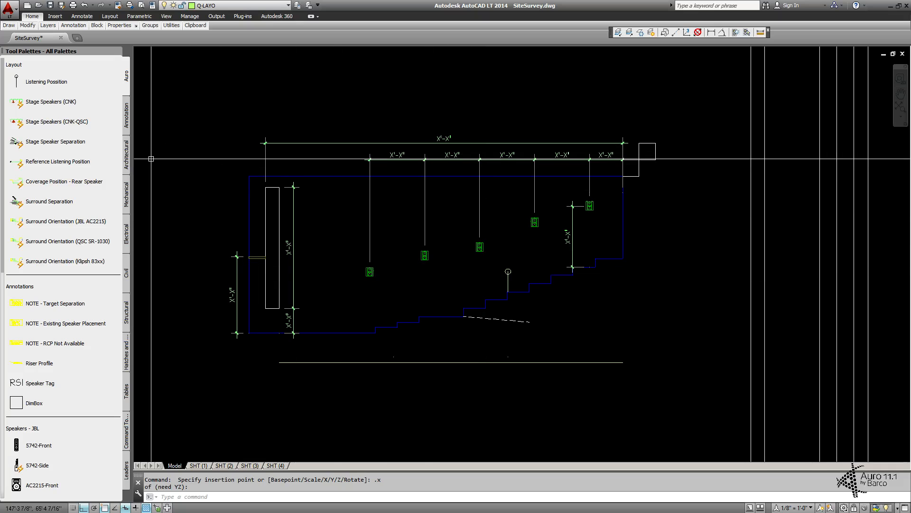
pyautogui.click(38, 162)
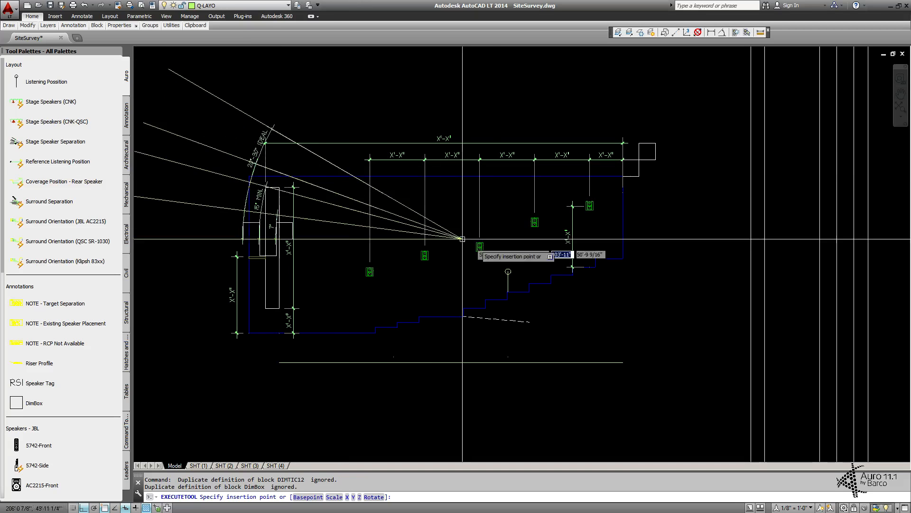
pyautogui.click(509, 270)
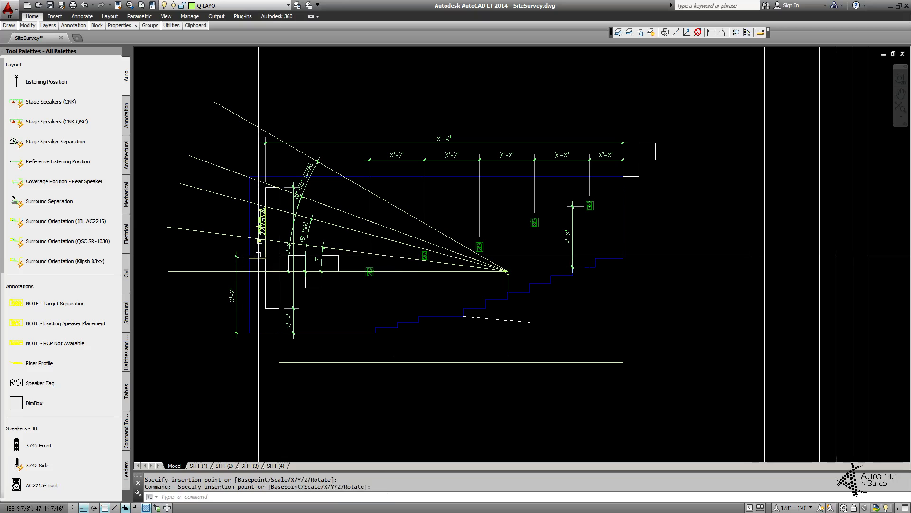
# Step: Move the stage speakers on the platform 6 inches away from the screen
pyautogui.click(262, 259)
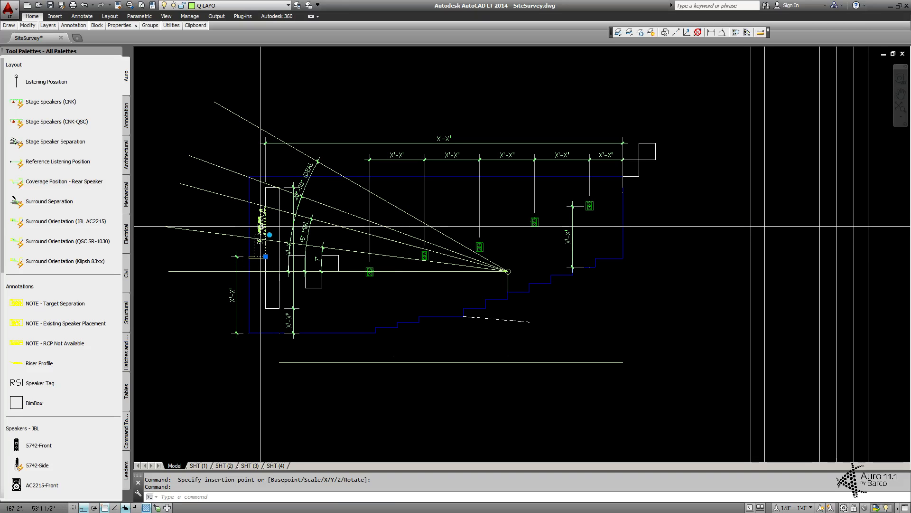
pyautogui.press('Return')
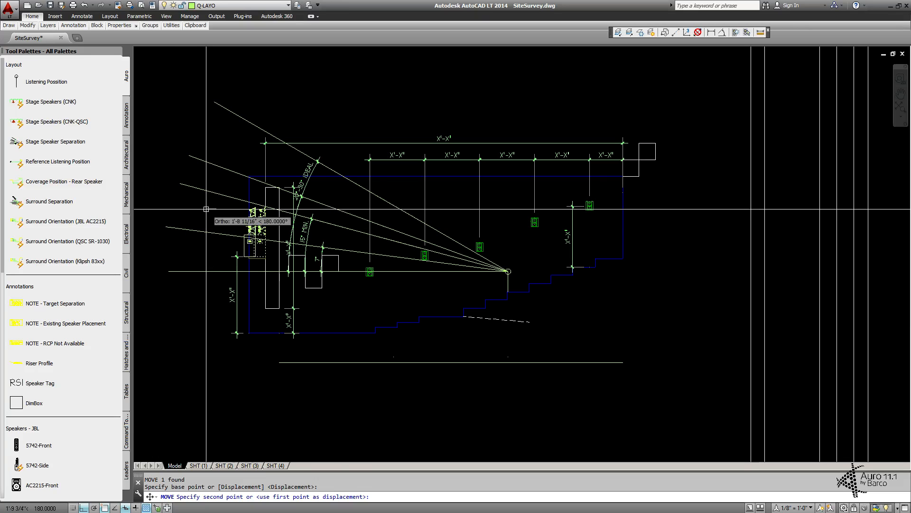
pyautogui.press('Return')
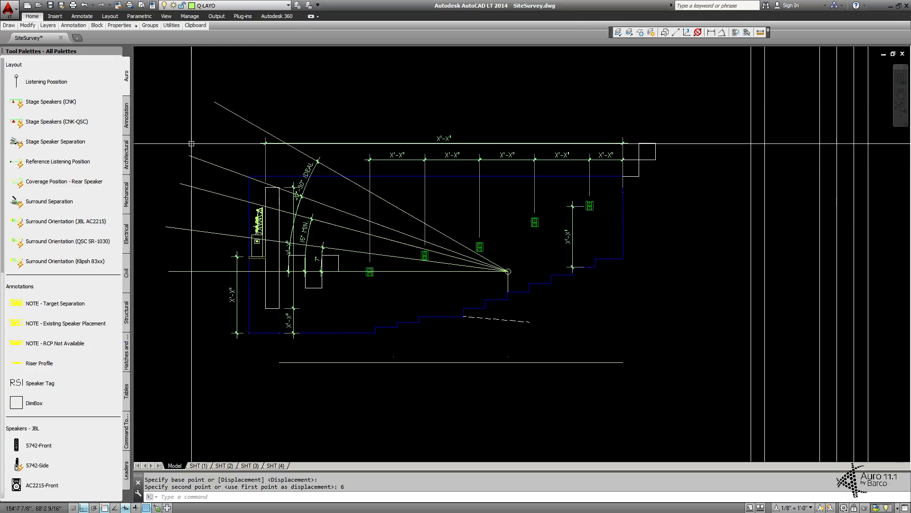
# Step: Assign the stage speakers to the Q-SPKR-R layer
pyautogui.click(257, 221)
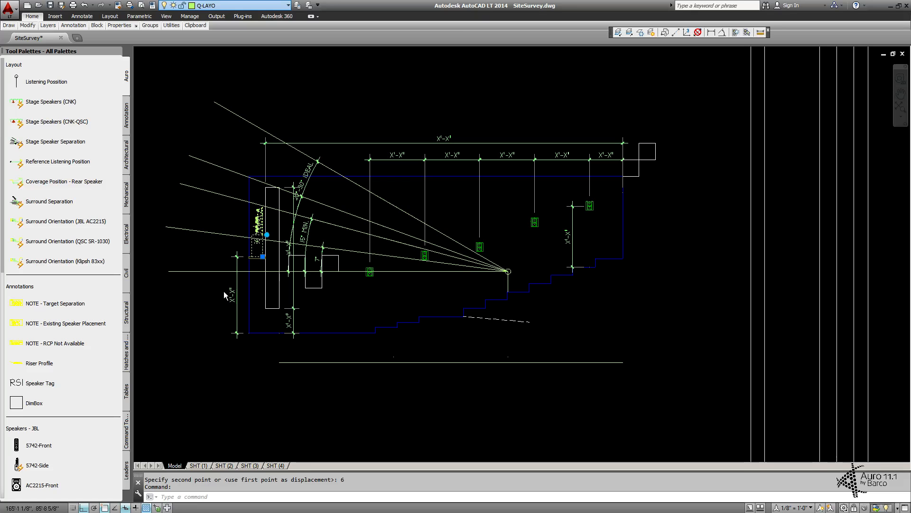
pyautogui.click(259, 218)
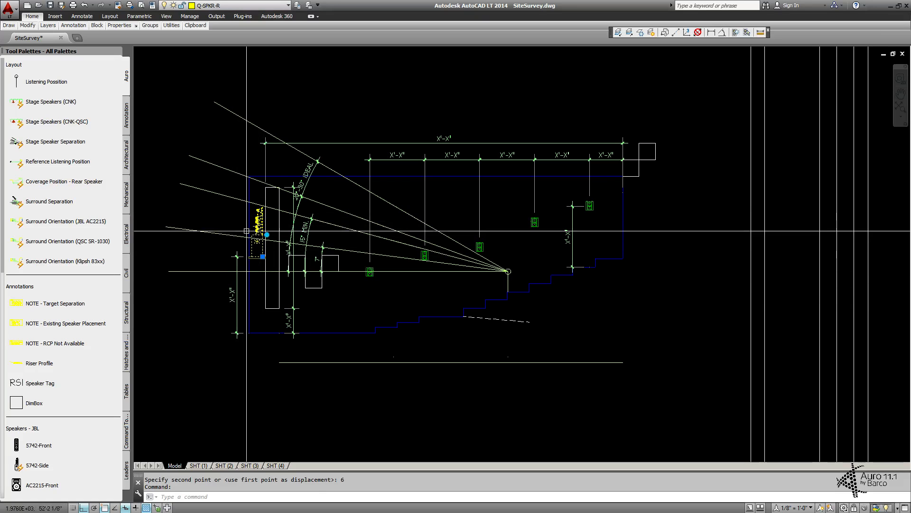
pyautogui.press('Escape')
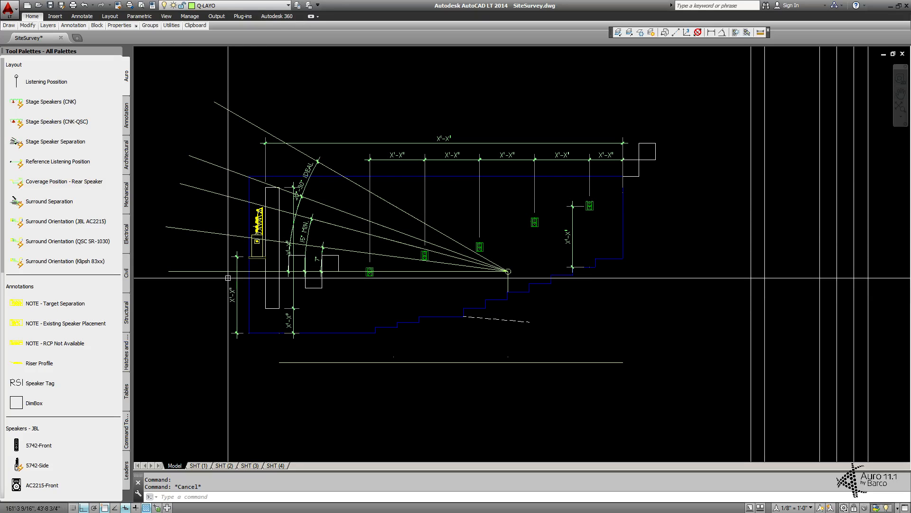
# Step: Stretch the speaker platform, stage speakers and platform height dimension straight down by about 6'-5"
pyautogui.write('s: Specify opposite corner:')
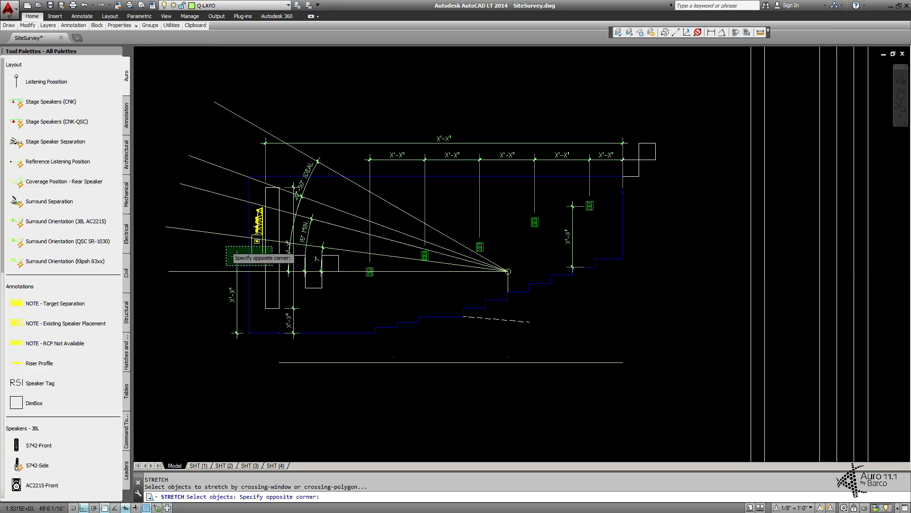
pyautogui.click(226, 246)
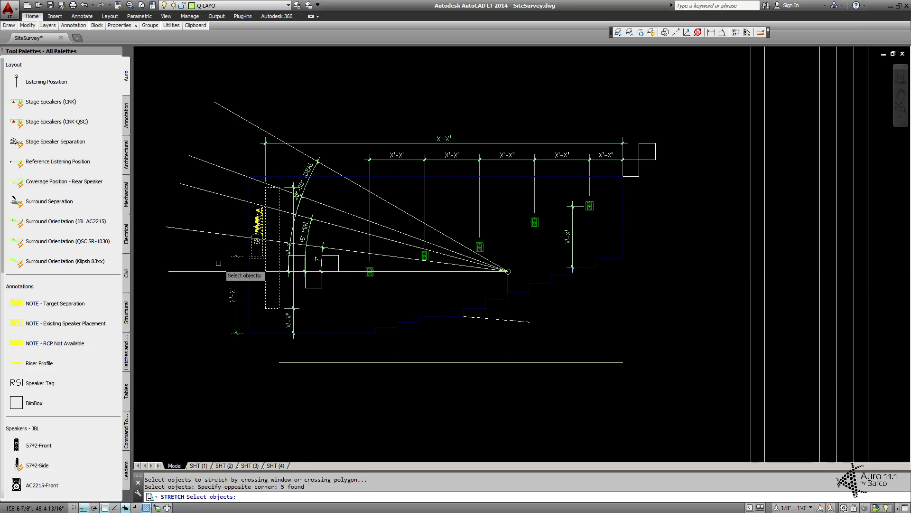
pyautogui.press('Return')
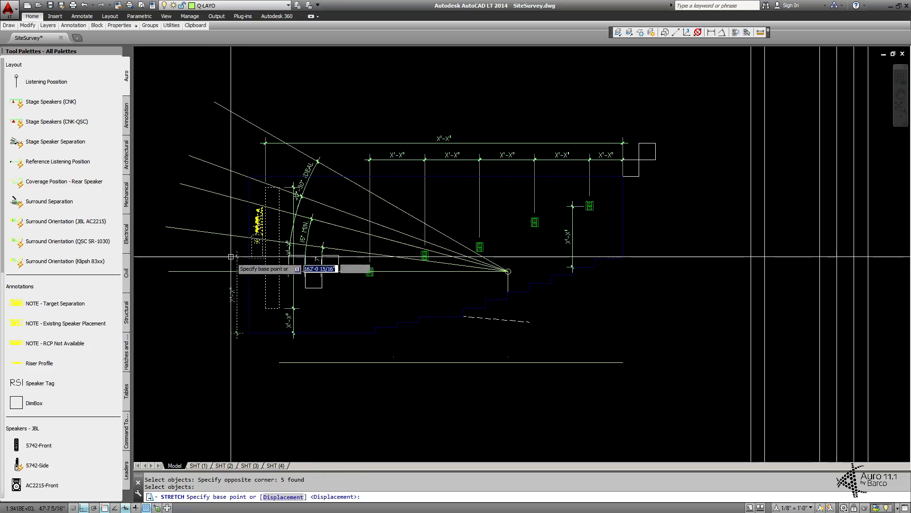
pyautogui.click(237, 257)
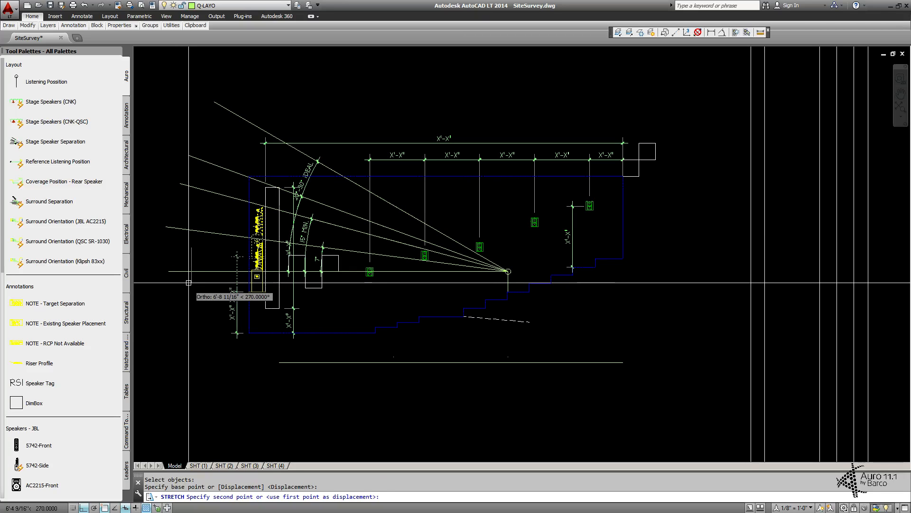
pyautogui.click(189, 283)
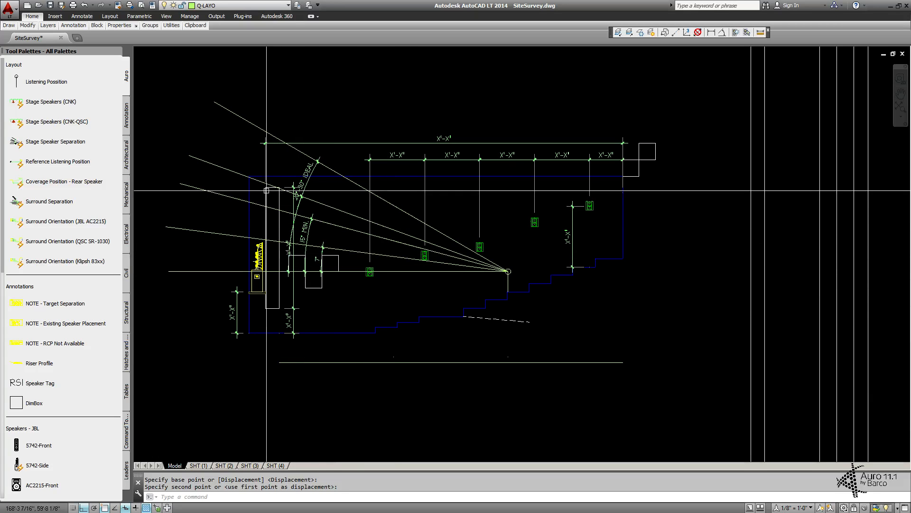
# Step: Rotate the speaker separation guide about the listening position by about 2° so its baseline runs through the stage speaker's horn section
pyautogui.click(274, 271)
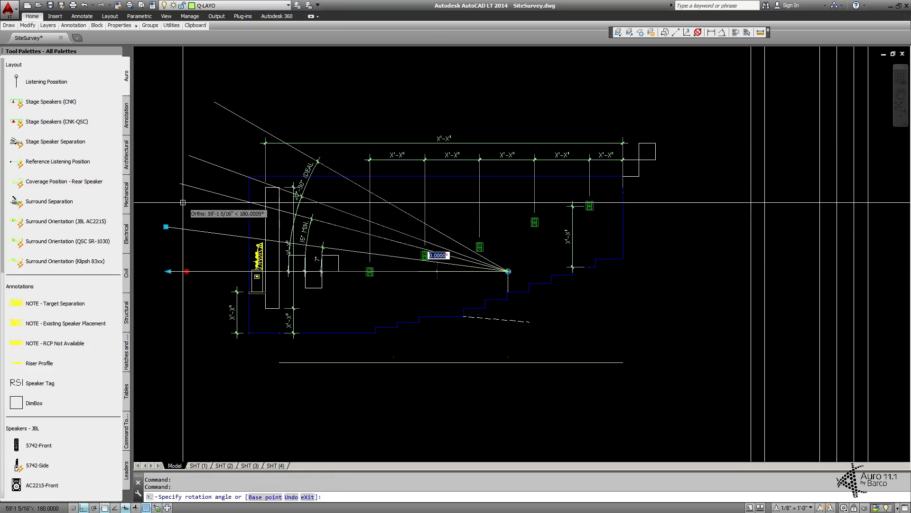
pyautogui.press('F8')
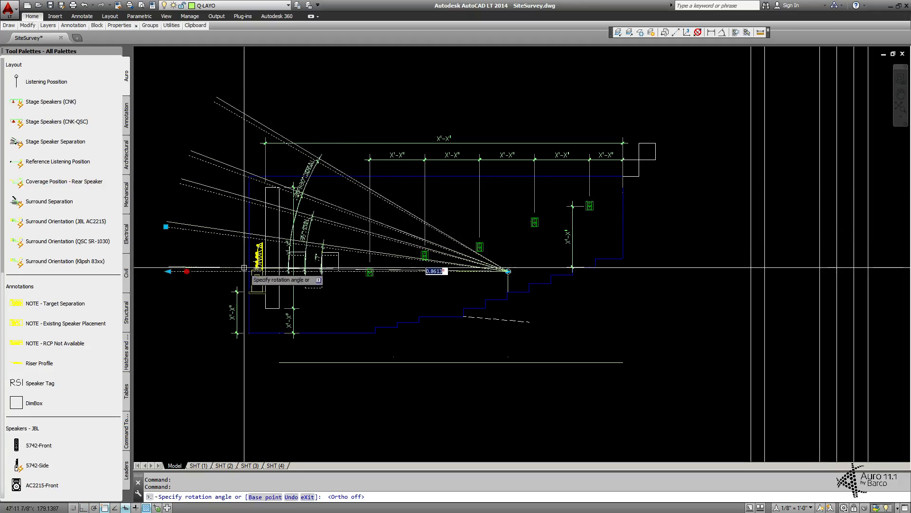
pyautogui.scroll(5, 256, 277)
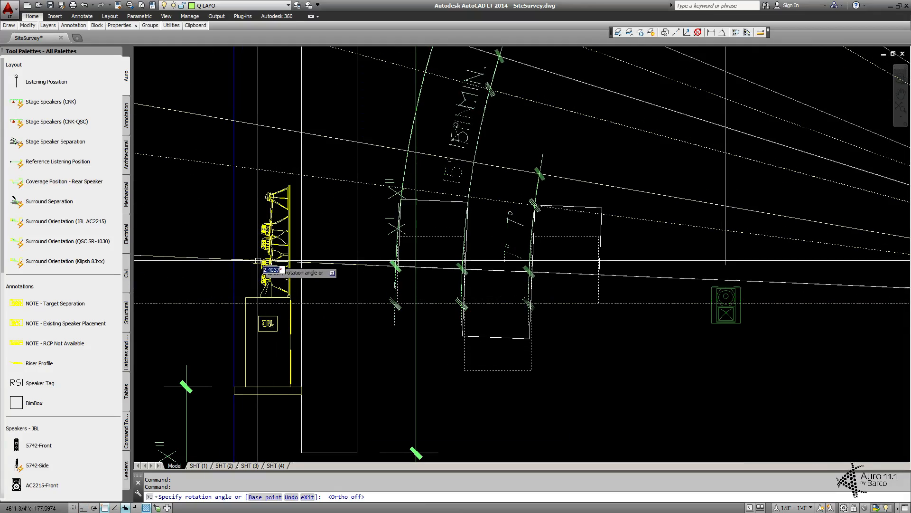
pyautogui.scroll(2, 260, 266)
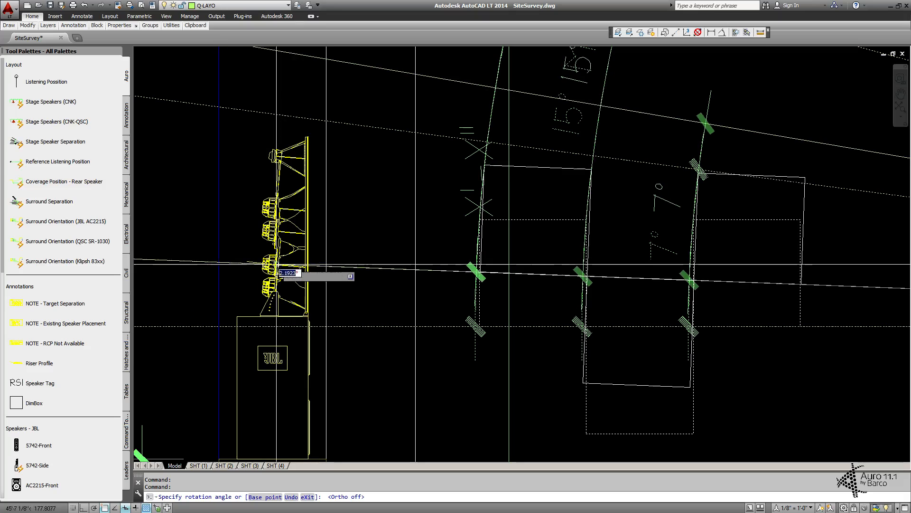
pyautogui.click(256, 262)
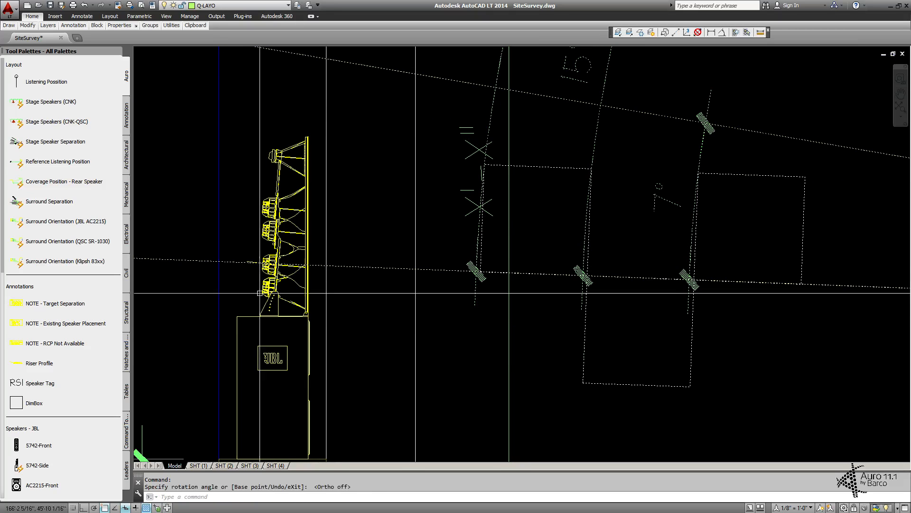
pyautogui.scroll(-9, 317, 263)
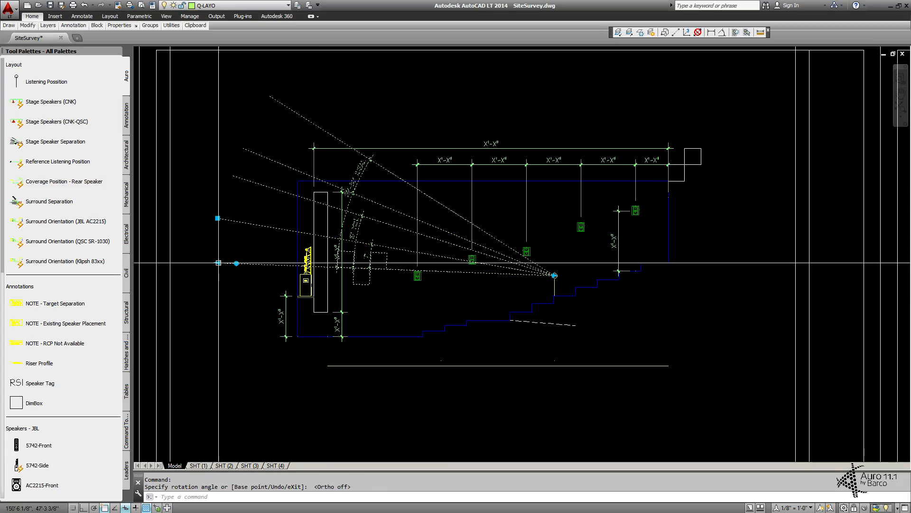
# Step: Shorten the separation guide's baseline so that it ends at the rear of the stage speaker's horn section
pyautogui.click(219, 262)
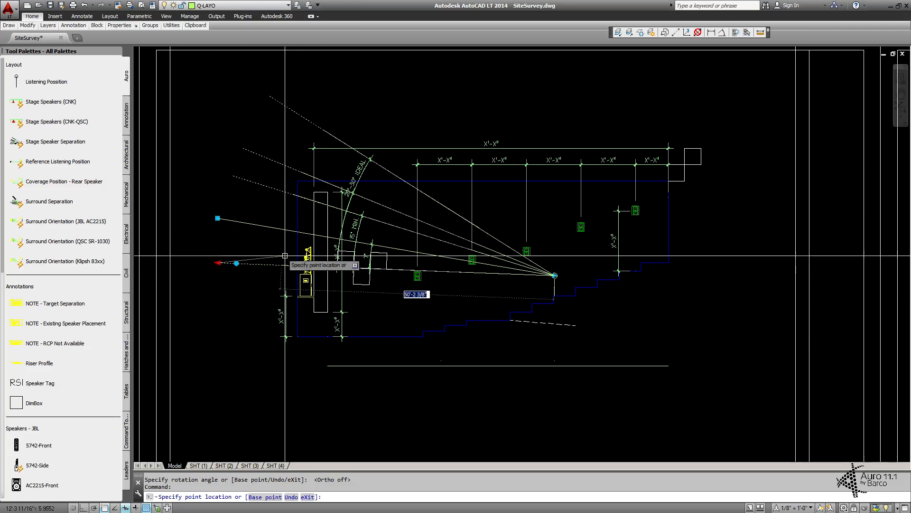
pyautogui.scroll(7, 285, 255)
pyautogui.scroll(4, 332, 231)
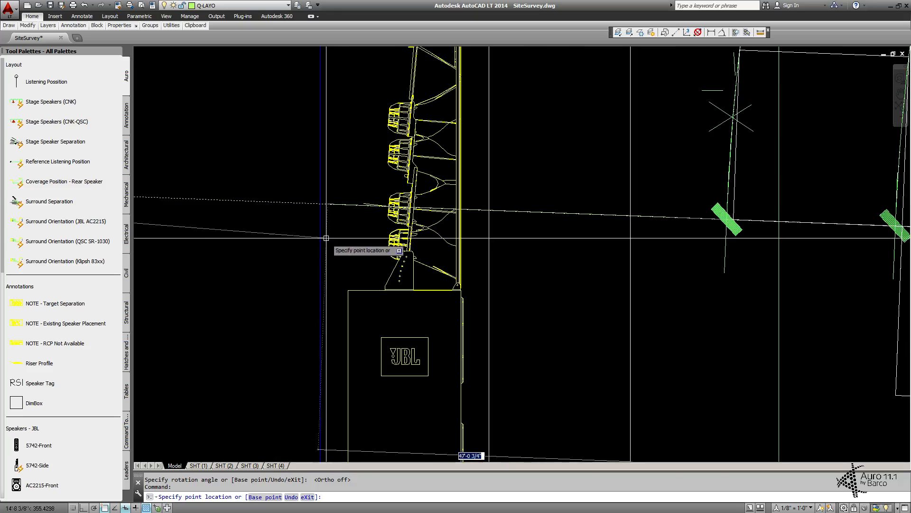
pyautogui.click(388, 206)
pyautogui.scroll(-6, 370, 219)
pyautogui.moveTo(378, 142); pyautogui.dragTo(345, 225, button='middle')
pyautogui.scroll(-2, 345, 225)
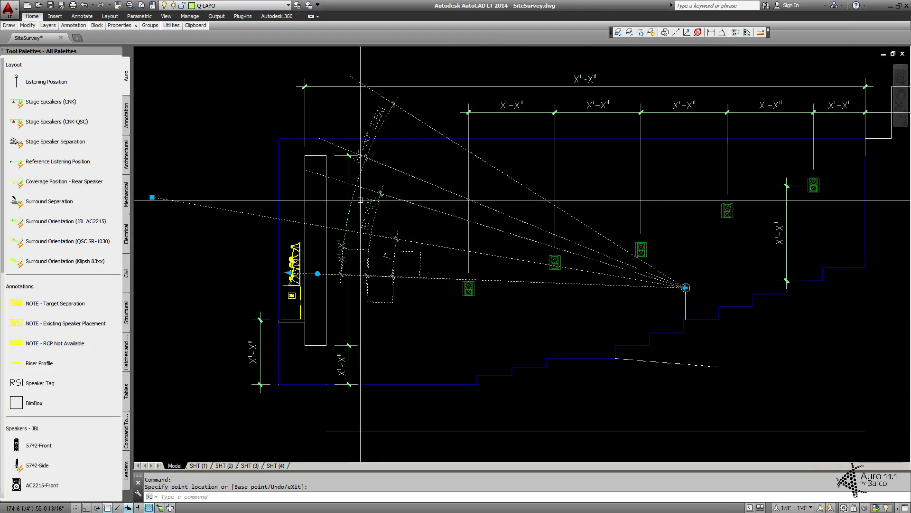
pyautogui.press('Escape')
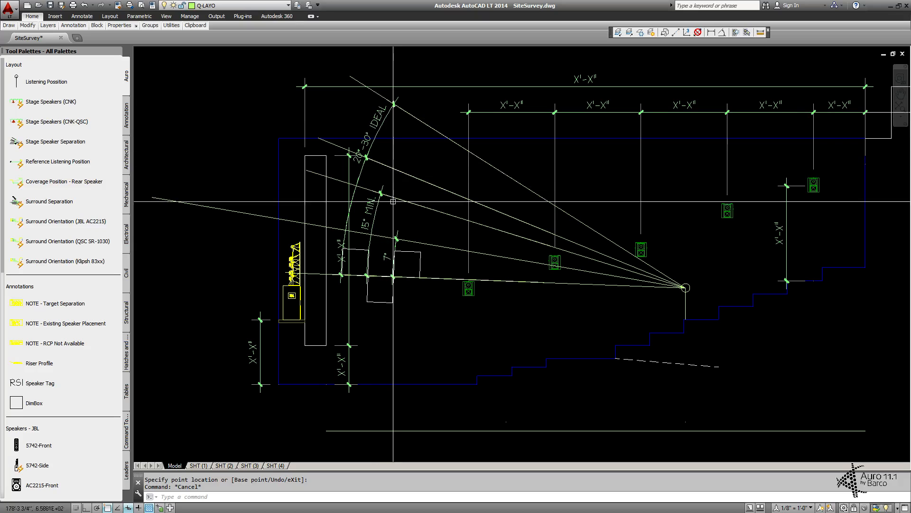
# Step: Swing the guide's adjustable separation line upward to 17°
pyautogui.click(194, 204)
pyautogui.click(152, 197)
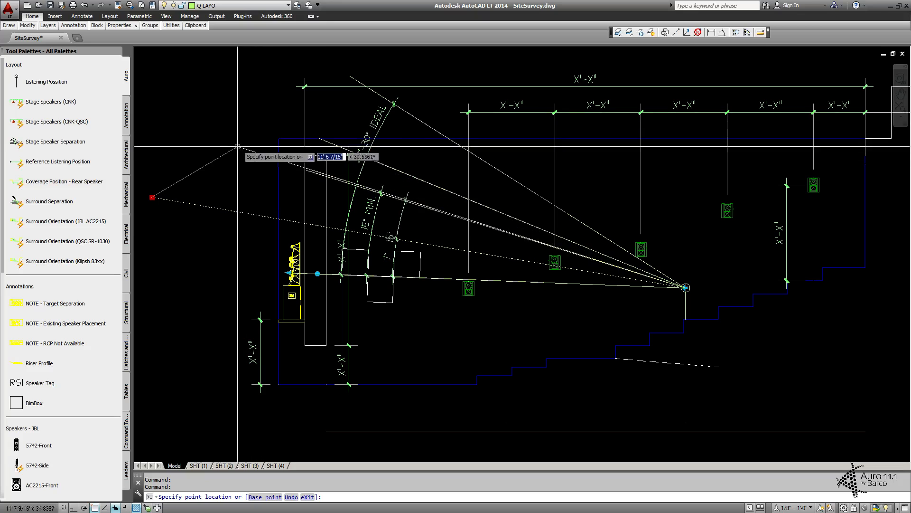
pyautogui.click(239, 130)
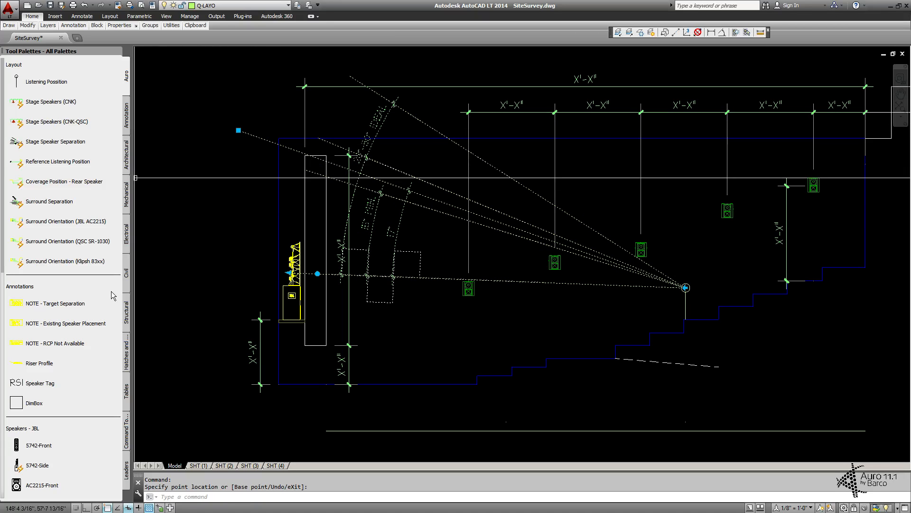
pyautogui.press('space')
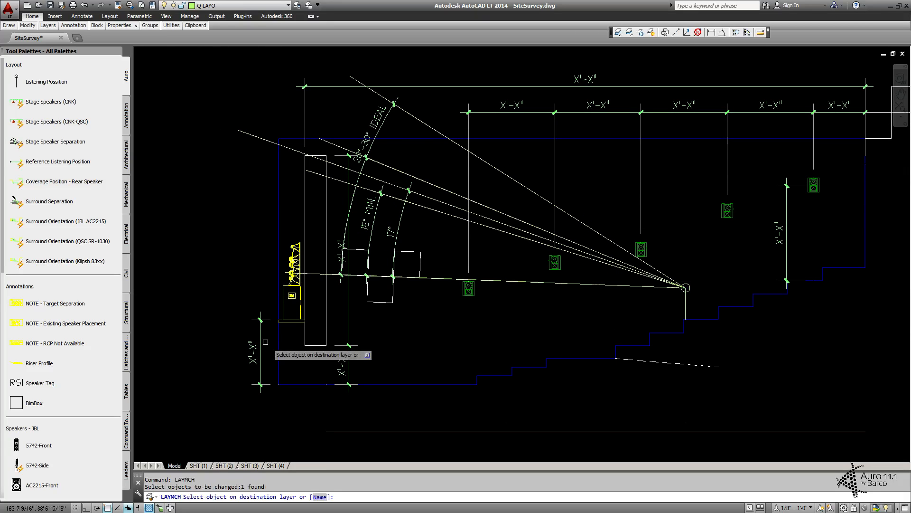
pyautogui.press('Escape')
# Step: Copy the stage speakers and their platform straight up until the speaker top is level with the screen's top edge
pyautogui.write('cp')
pyautogui.press('space')
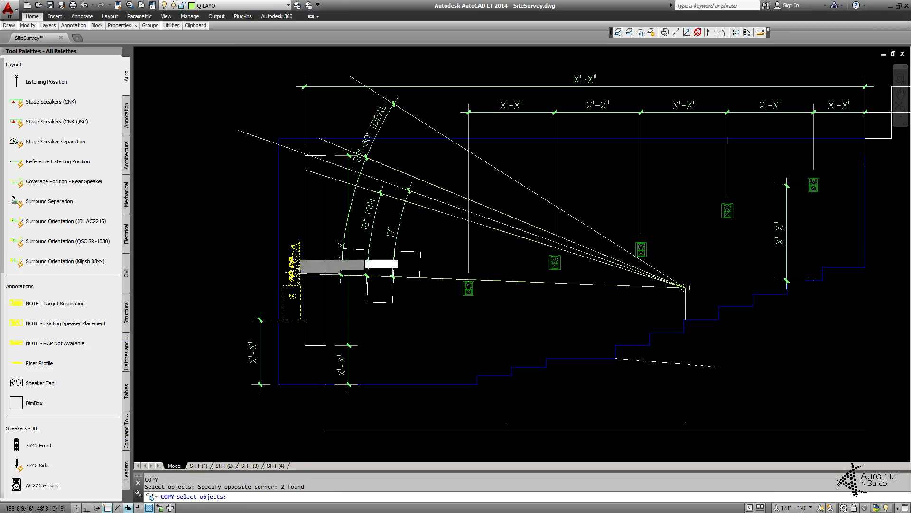
pyautogui.press('space')
pyautogui.scroll(8, 292, 248)
pyautogui.click(300, 294)
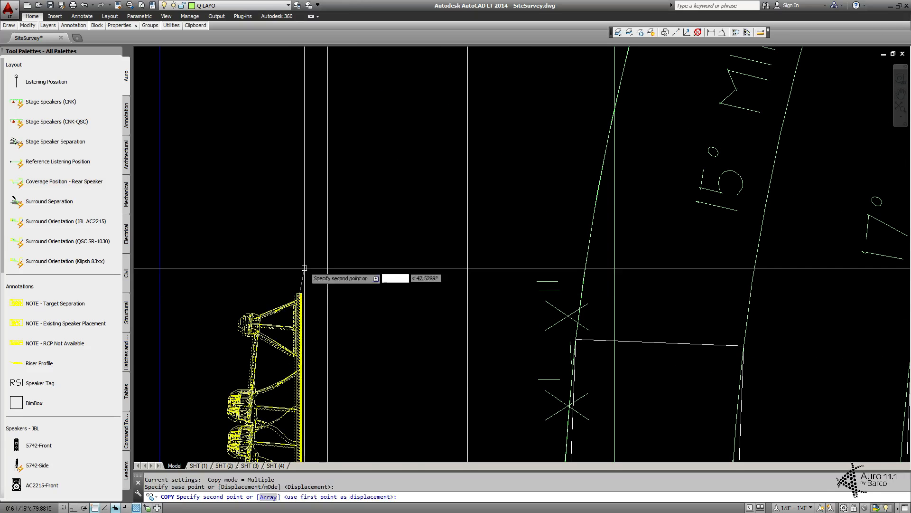
pyautogui.scroll(-7, 304, 268)
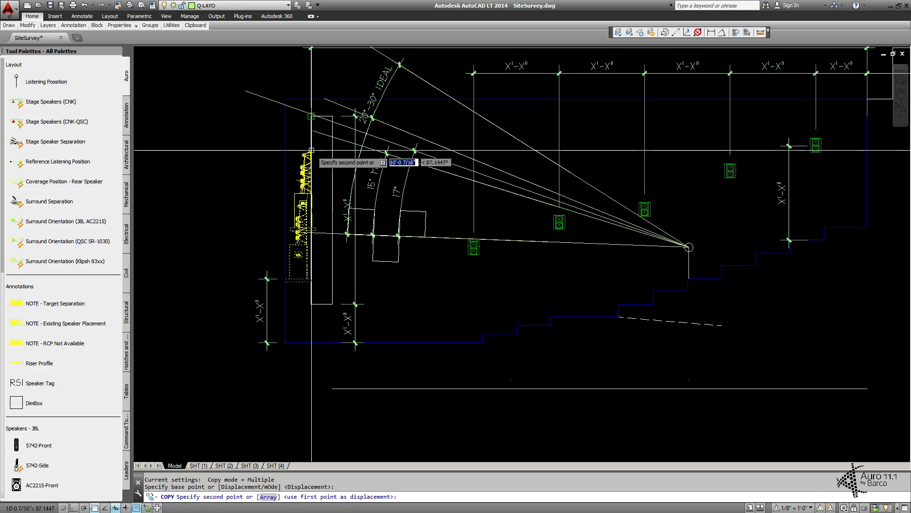
pyautogui.press('F8')
pyautogui.write('per')
pyautogui.press('space')
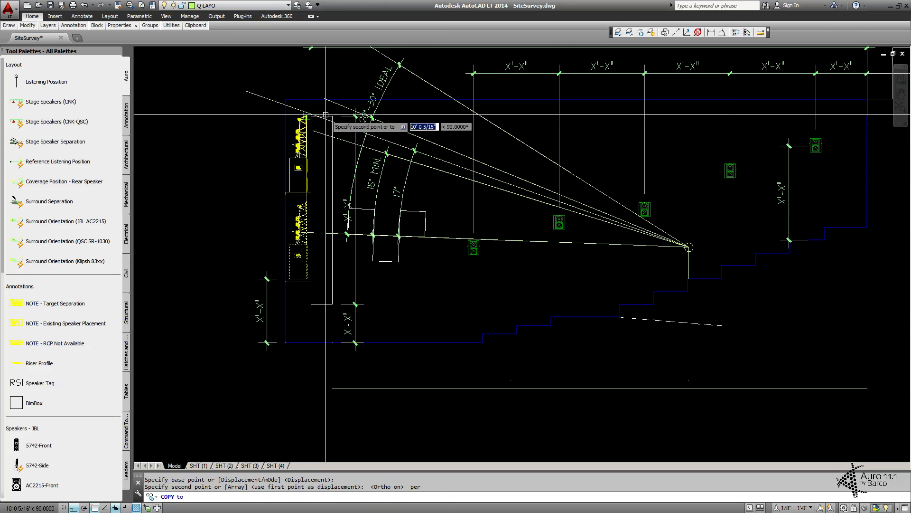
pyautogui.scroll(8, 326, 119)
pyautogui.scroll(-5, 318, 87)
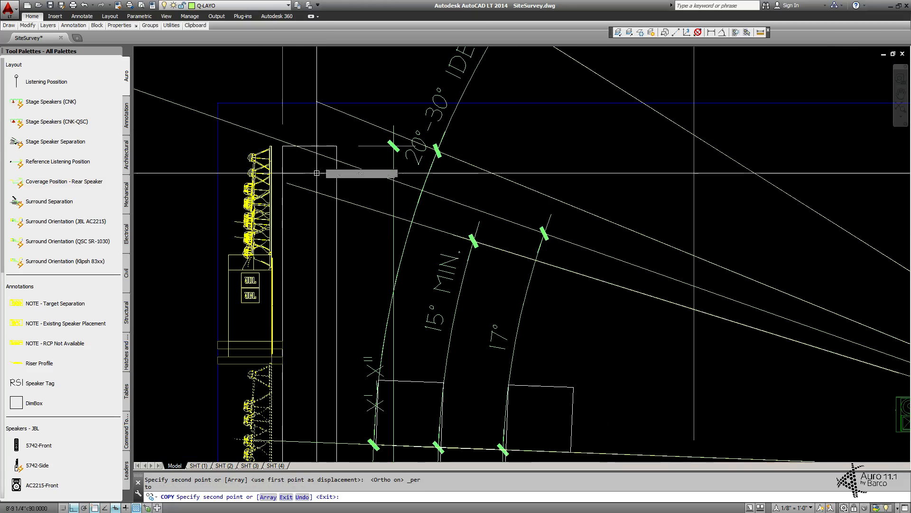
pyautogui.press('Escape')
# Step: Move the end of the adjustable separation line onto the upper stage speaker's matching horn, at 12°
pyautogui.moveTo(304, 254); pyautogui.dragTo(395, 236, button='middle')
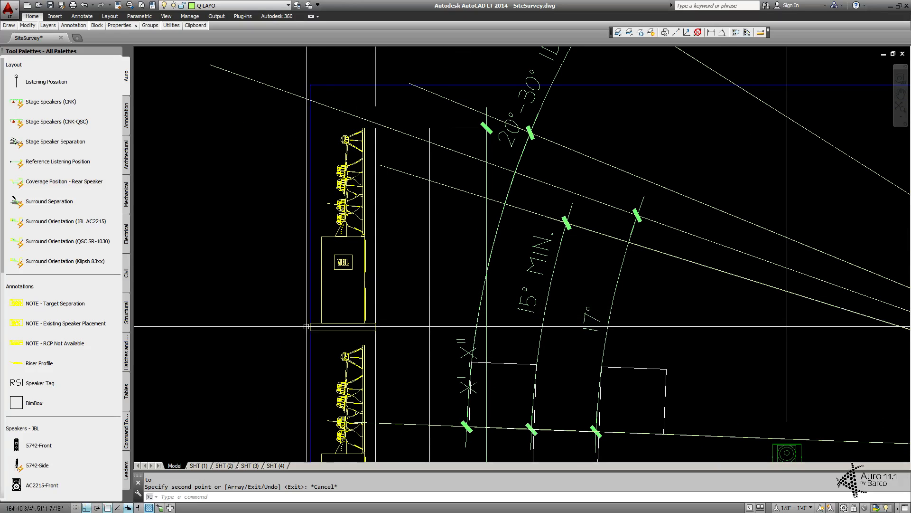
pyautogui.scroll(-2, 422, 186)
pyautogui.click(420, 192)
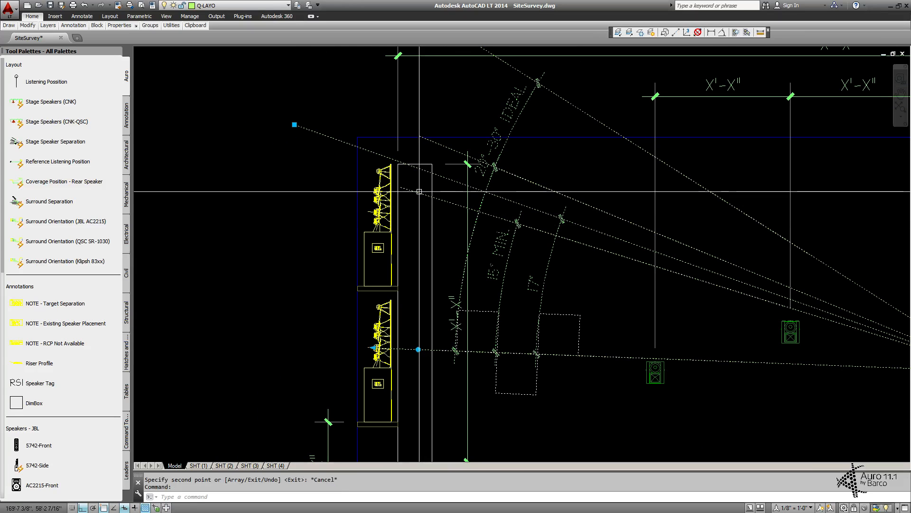
pyautogui.click(295, 124)
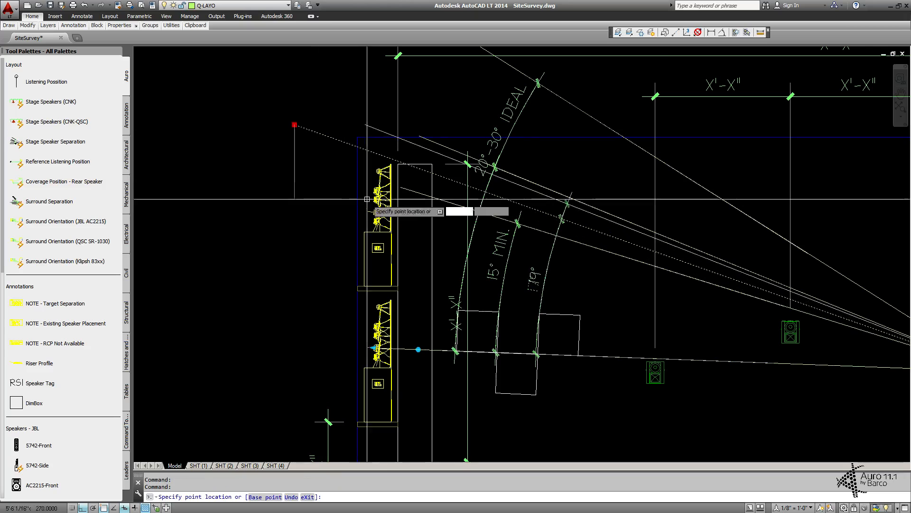
pyautogui.press('F8')
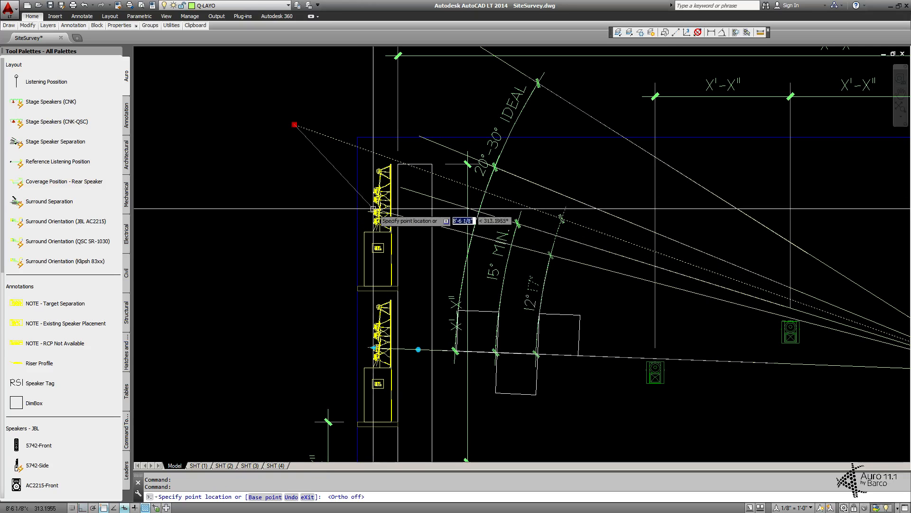
pyautogui.scroll(2, 367, 209)
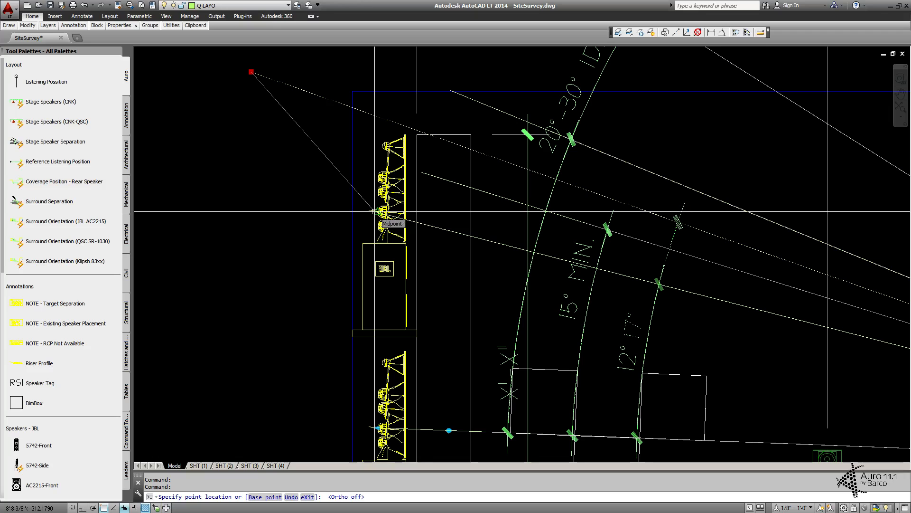
pyautogui.press('Escape')
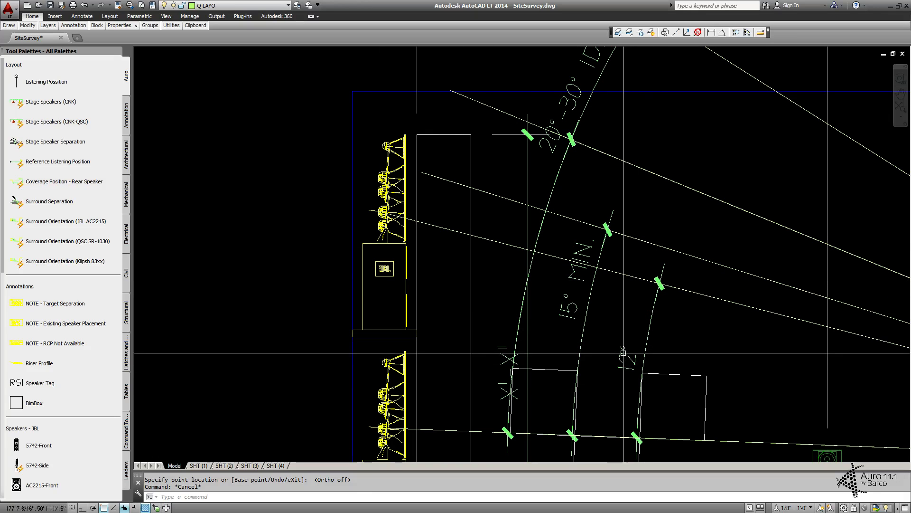
# Step: Tilt the upper stage speaker's horn section downward toward the listening position, keeping its cabinet upright
pyautogui.scroll(-2, 621, 313)
pyautogui.moveTo(619, 303)
pyautogui.mouseDown(button='middle')
pyautogui.moveTo(523, 246)
pyautogui.moveTo(421, 223)
pyautogui.mouseUp(button='middle')
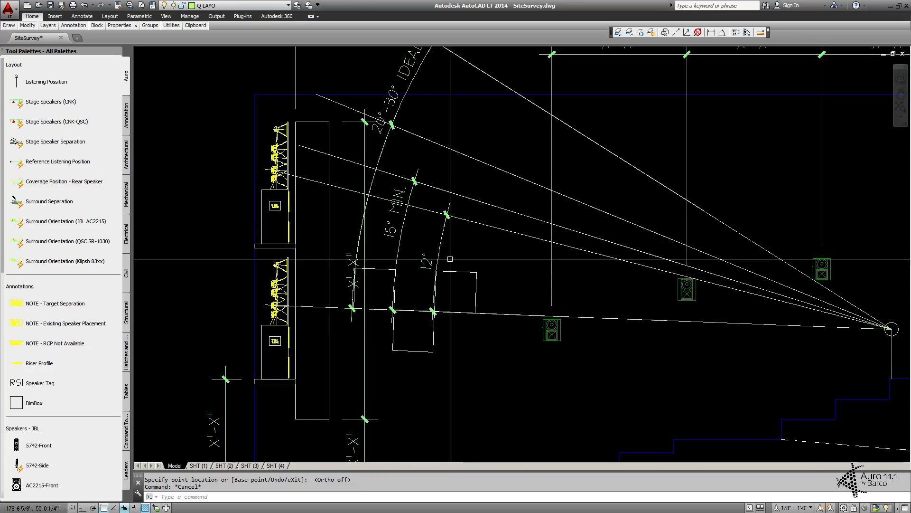
pyautogui.moveTo(494, 258); pyautogui.dragTo(424, 254, button='middle')
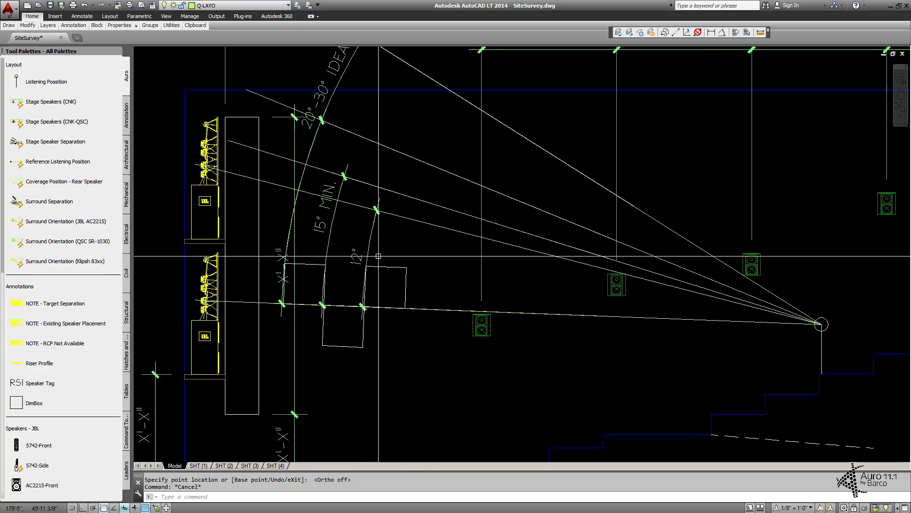
pyautogui.scroll(-2, 412, 242)
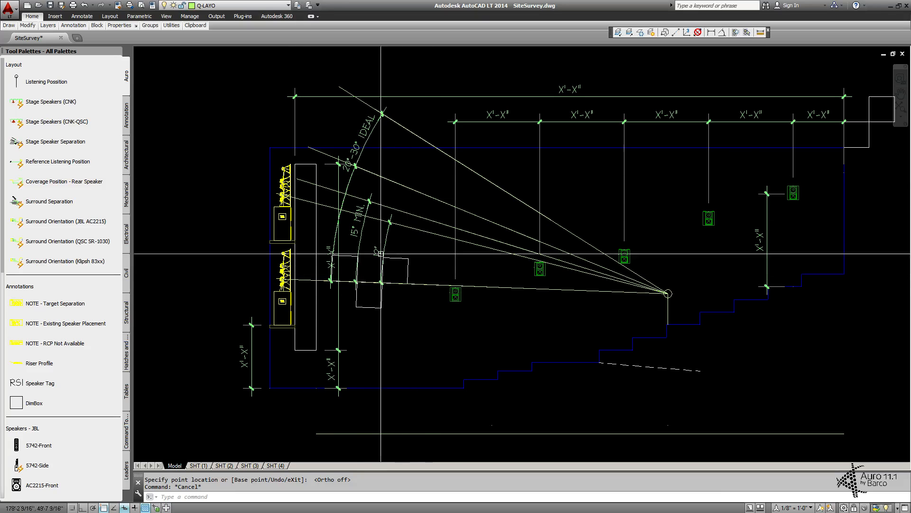
pyautogui.click(284, 223)
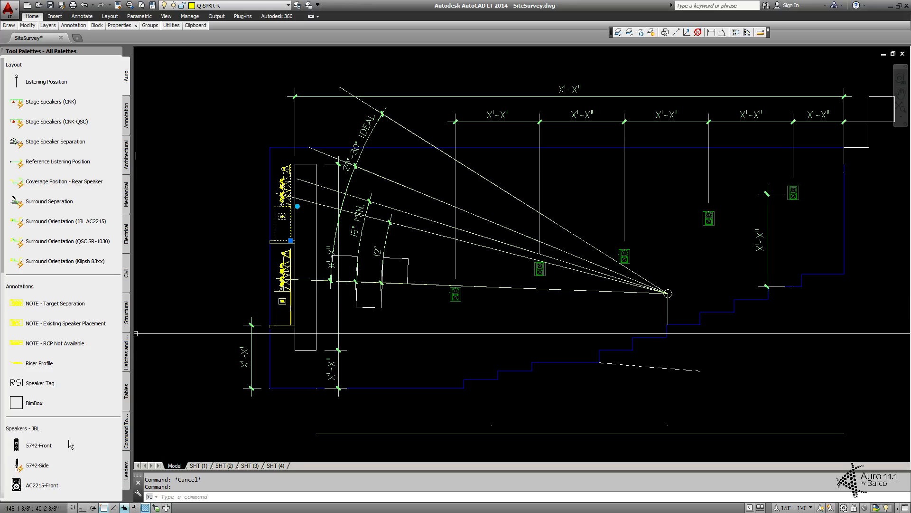
pyautogui.scroll(-2, 67, 425)
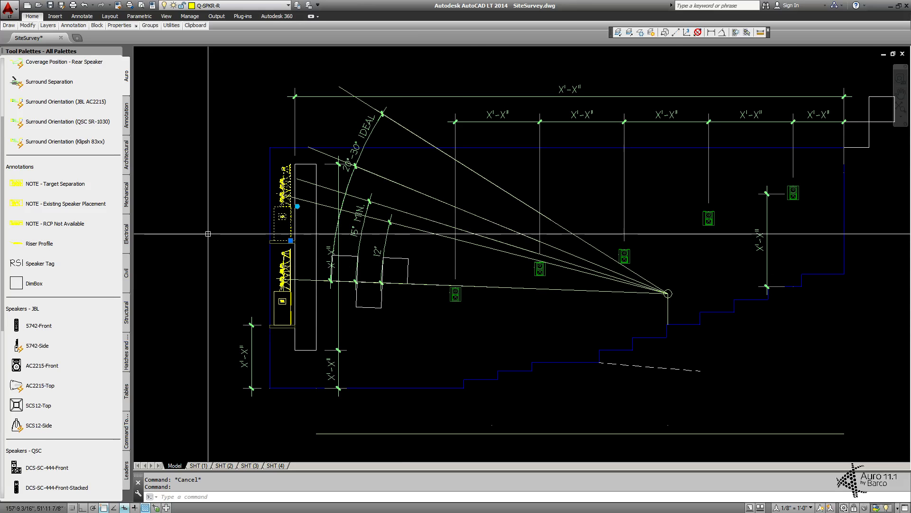
pyautogui.scroll(2, 276, 216)
pyautogui.moveTo(275, 216); pyautogui.dragTo(212, 212, button='middle')
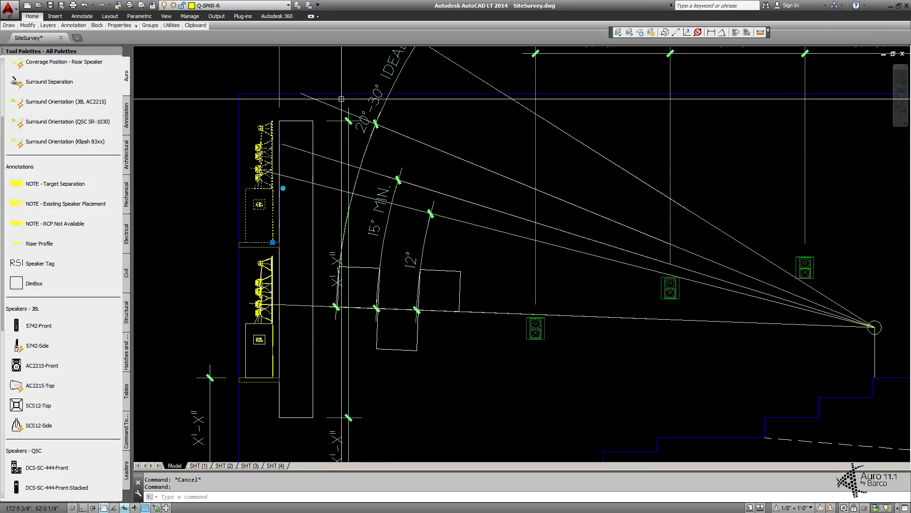
pyautogui.click(283, 188)
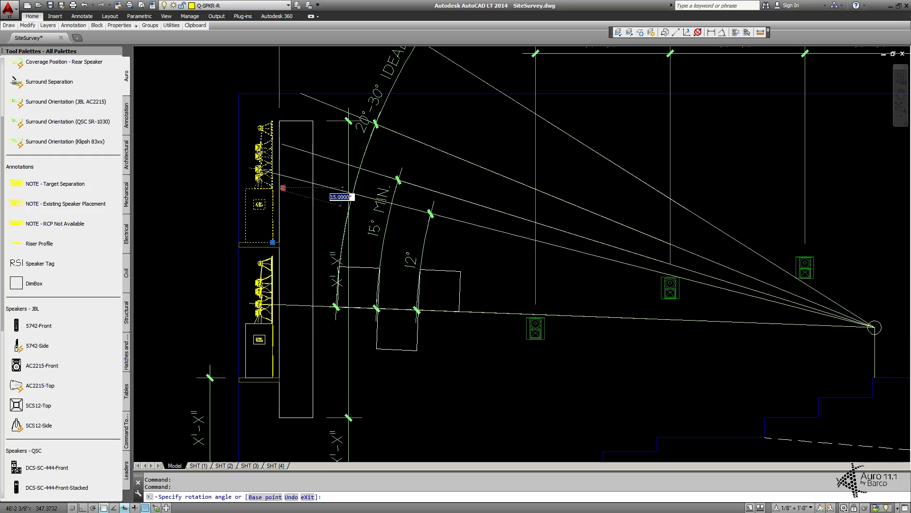
pyautogui.press('Return')
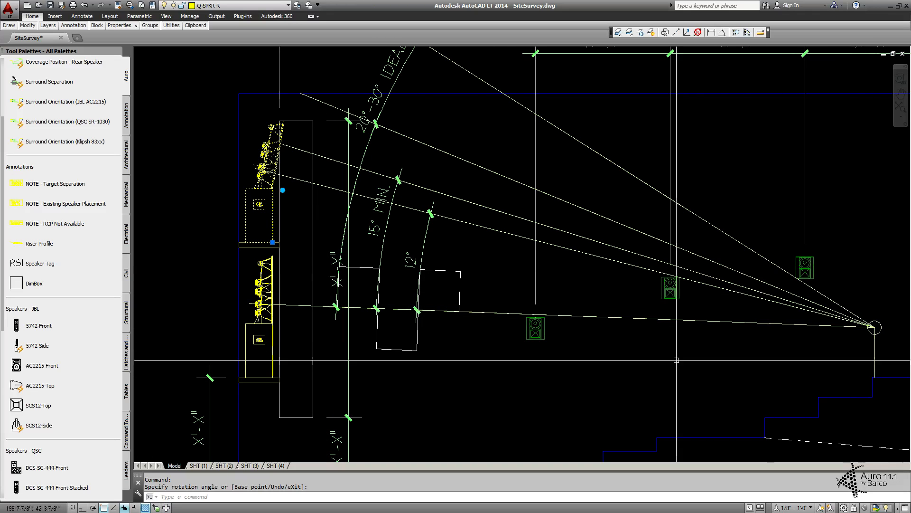
# Step: Tilt the lower stage speaker's horn section slightly backward, so it aims a little upward, keeping its cabinet upright
pyautogui.scroll(-3, 866, 342)
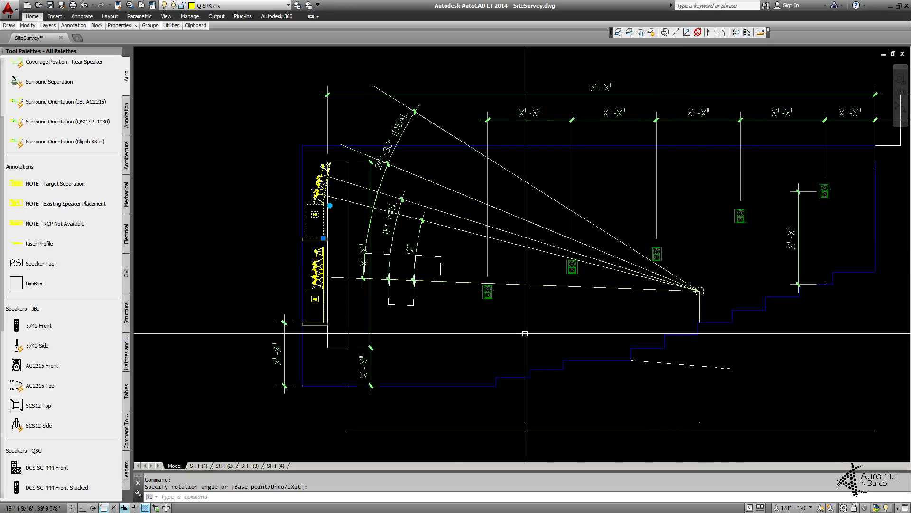
pyautogui.moveTo(780, 212); pyautogui.dragTo(740, 213, button='middle')
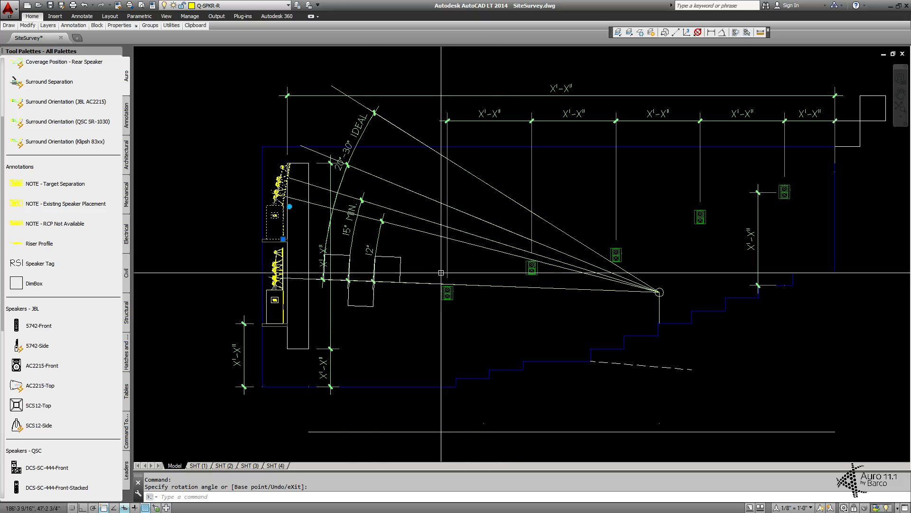
pyautogui.click(298, 293)
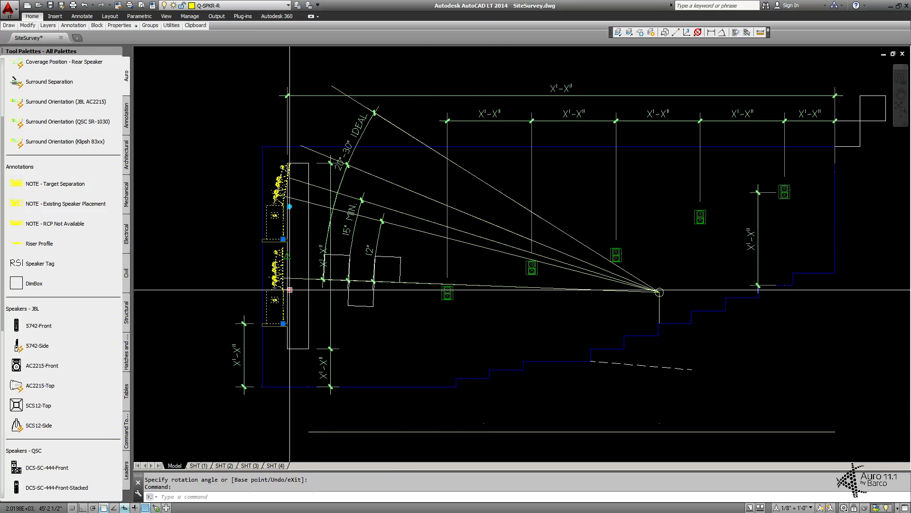
pyautogui.click(289, 289)
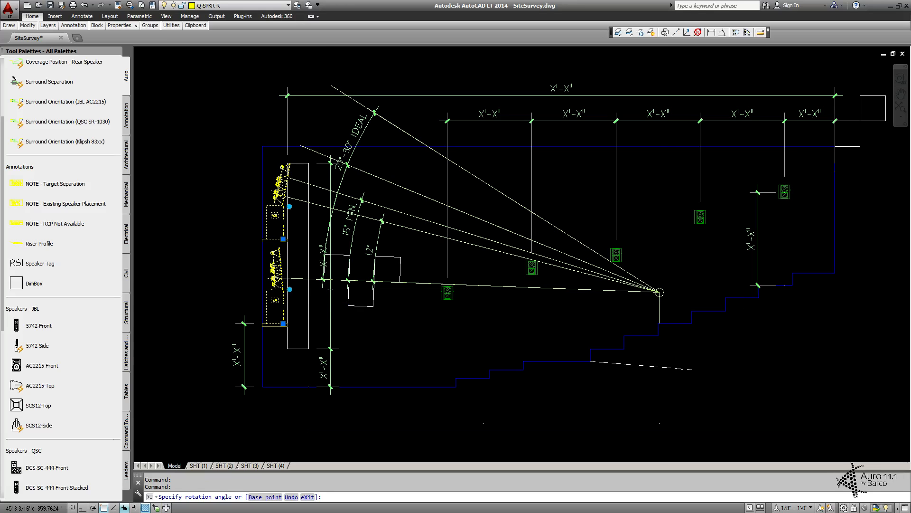
pyautogui.press('Escape')
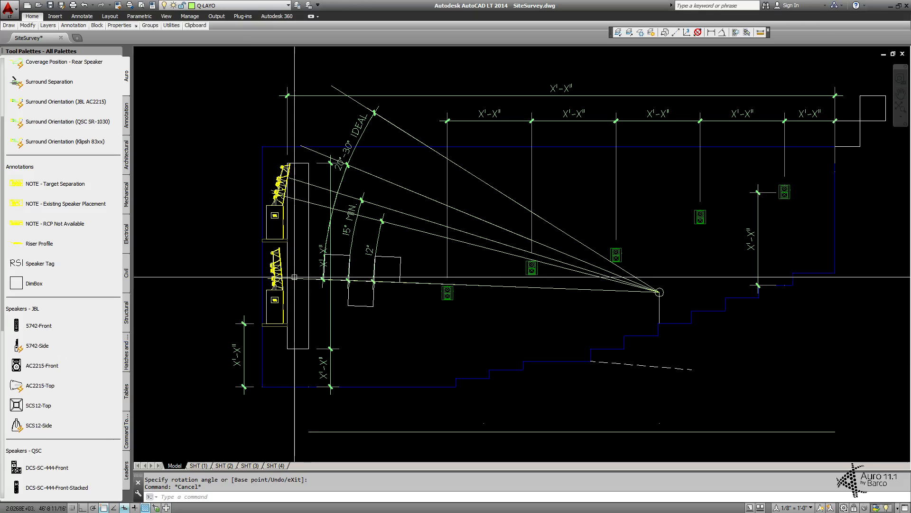
# Step: Examine the lower stage speaker's horn bracket and tilt against the separation line running to the listening position
pyautogui.scroll(2, 280, 264)
pyautogui.scroll(8, 279, 264)
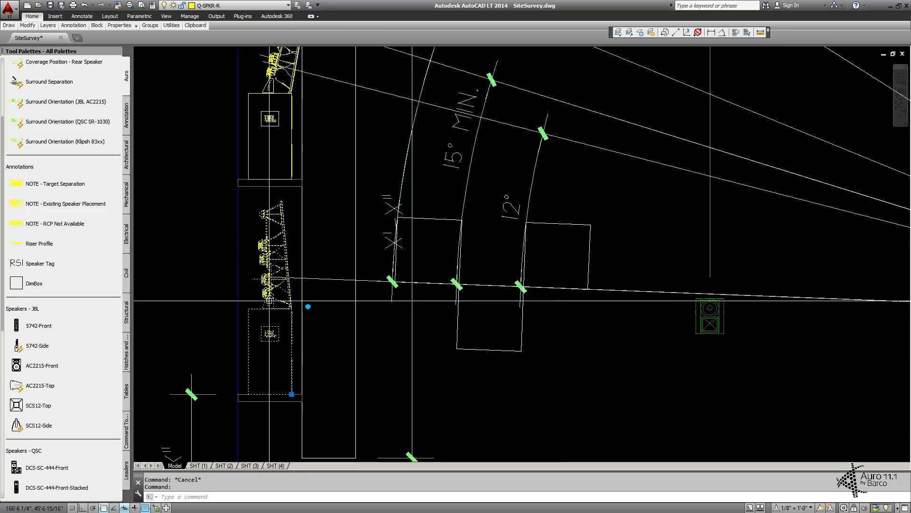
pyautogui.moveTo(271, 324); pyautogui.dragTo(296, 275, button='middle')
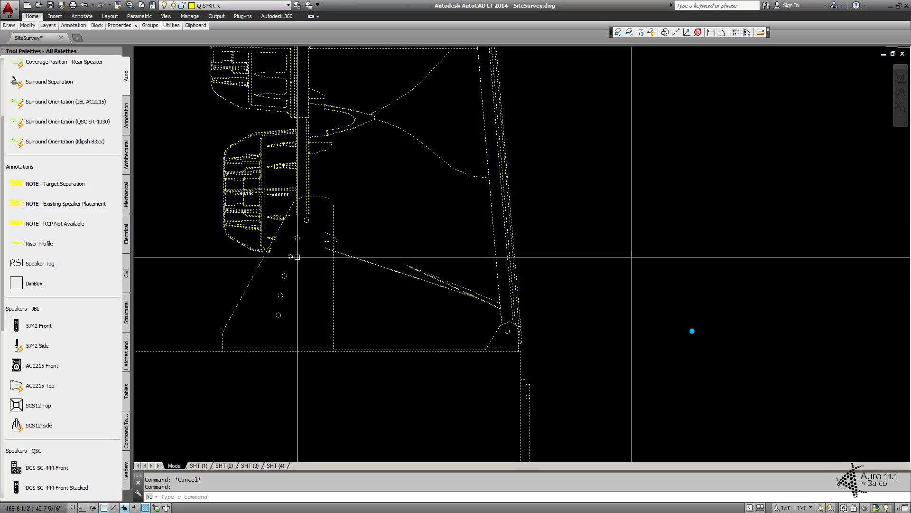
pyautogui.scroll(-5, 332, 237)
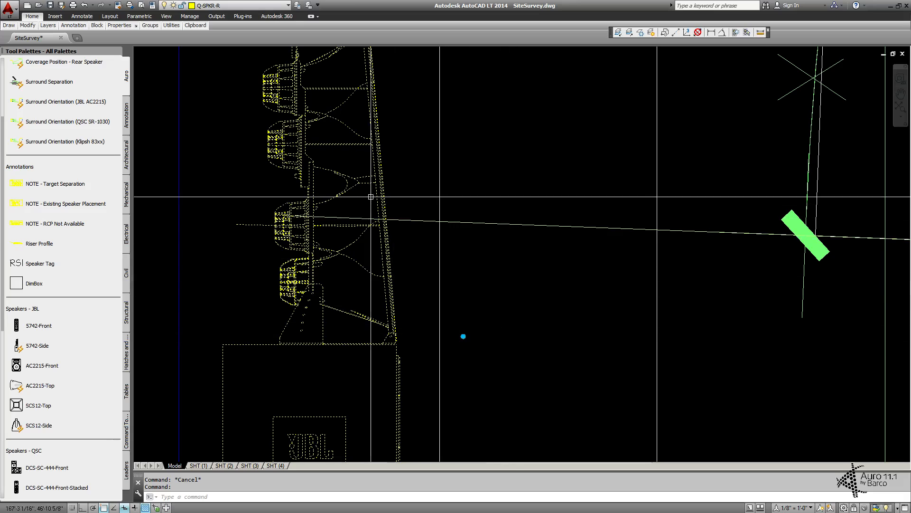
pyautogui.scroll(-4, 405, 180)
pyautogui.moveTo(406, 170); pyautogui.dragTo(398, 213, button='middle')
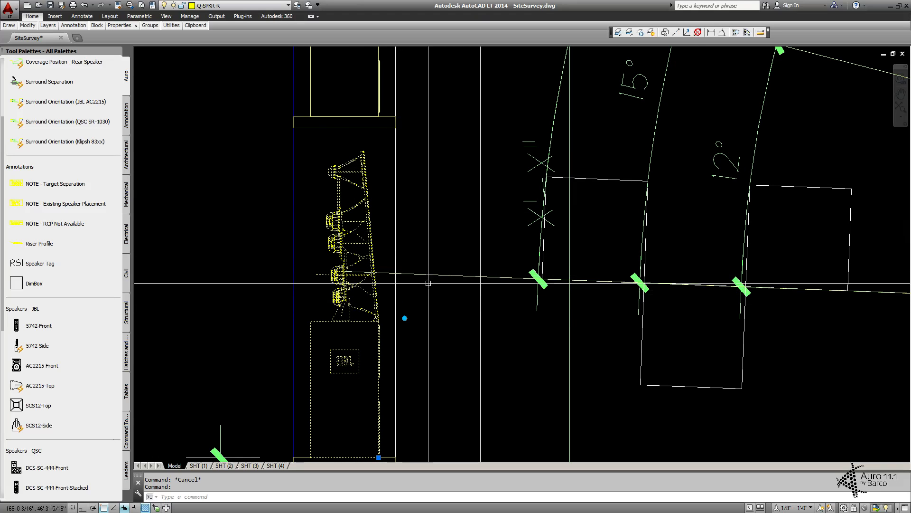
pyautogui.scroll(-5, 367, 235)
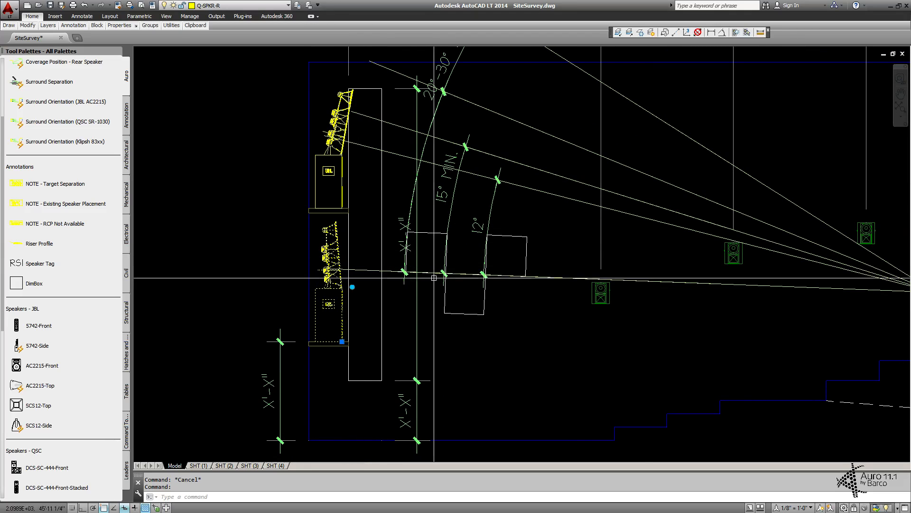
pyautogui.moveTo(658, 296); pyautogui.dragTo(618, 261, button='middle')
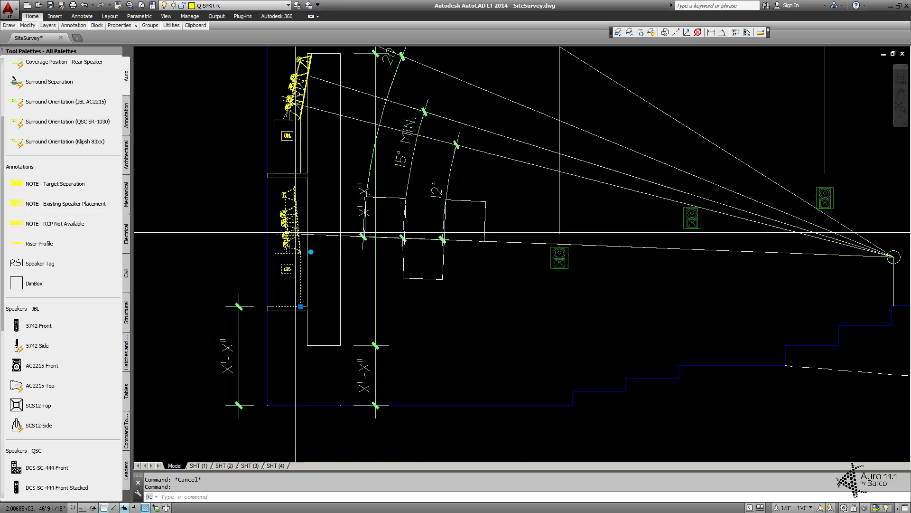
pyautogui.moveTo(482, 170)
pyautogui.mouseDown(button='middle')
pyautogui.moveTo(467, 202)
pyautogui.moveTo(391, 214)
pyautogui.mouseUp(button='middle')
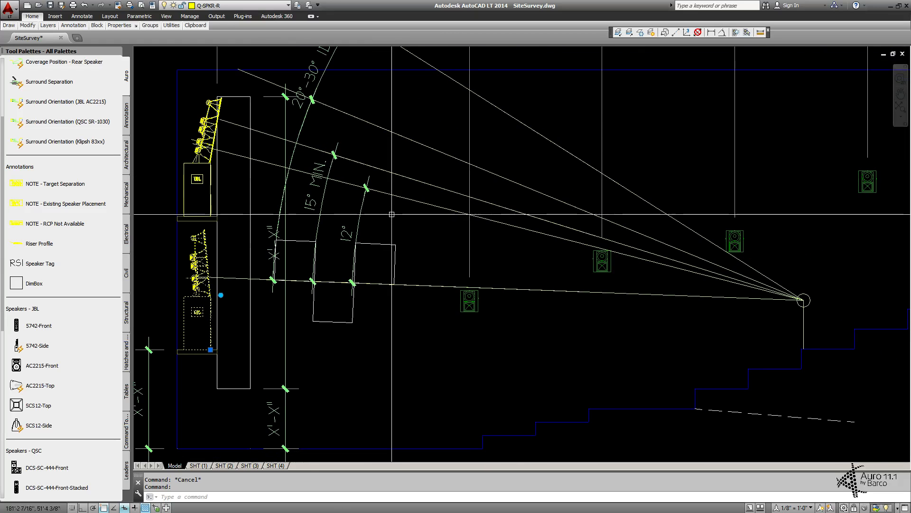
# Step: Review the whole side view, comparing the stage speakers, separation guide, surround speakers and rear listening position
pyautogui.scroll(-2, 278, 188)
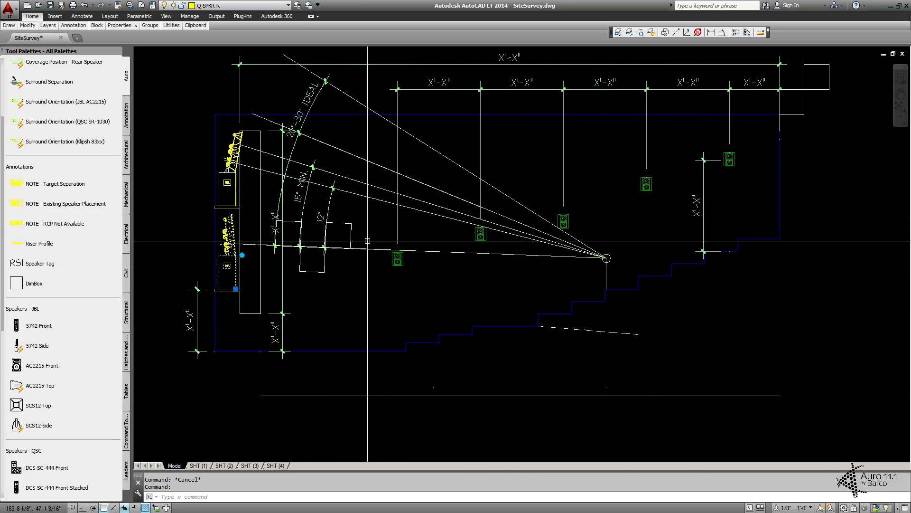
pyautogui.scroll(-3, 354, 219)
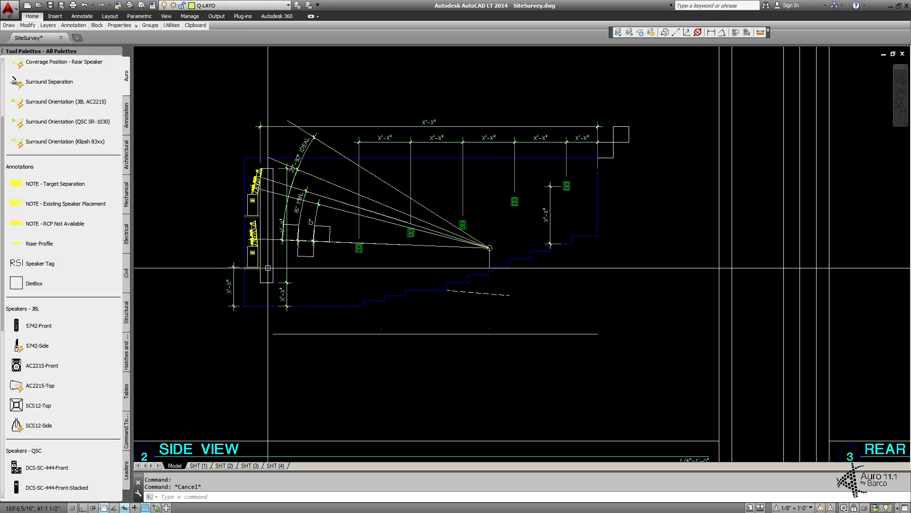
pyautogui.scroll(3, 283, 256)
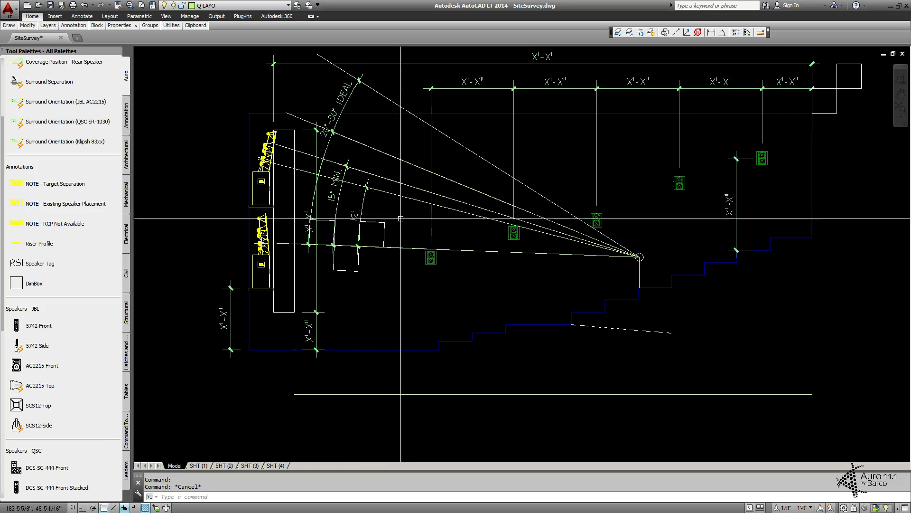
pyautogui.scroll(-3, 561, 269)
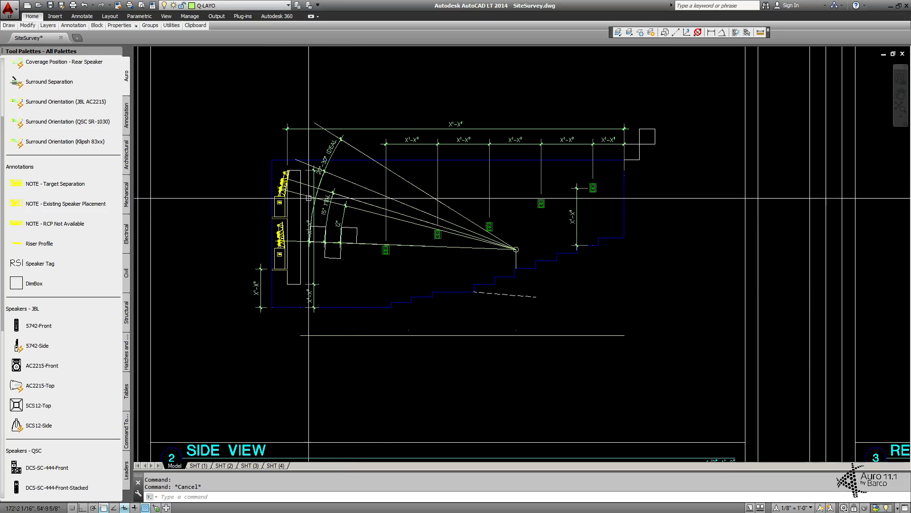
pyautogui.scroll(2, 299, 172)
pyautogui.moveTo(293, 167); pyautogui.dragTo(298, 198, button='middle')
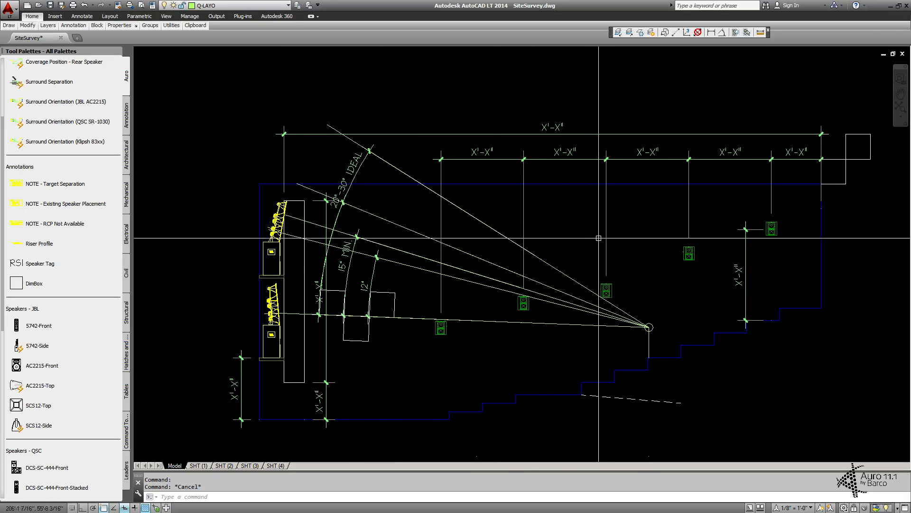
pyautogui.moveTo(588, 251); pyautogui.dragTo(516, 205, button='middle')
pyautogui.scroll(-2, 516, 209)
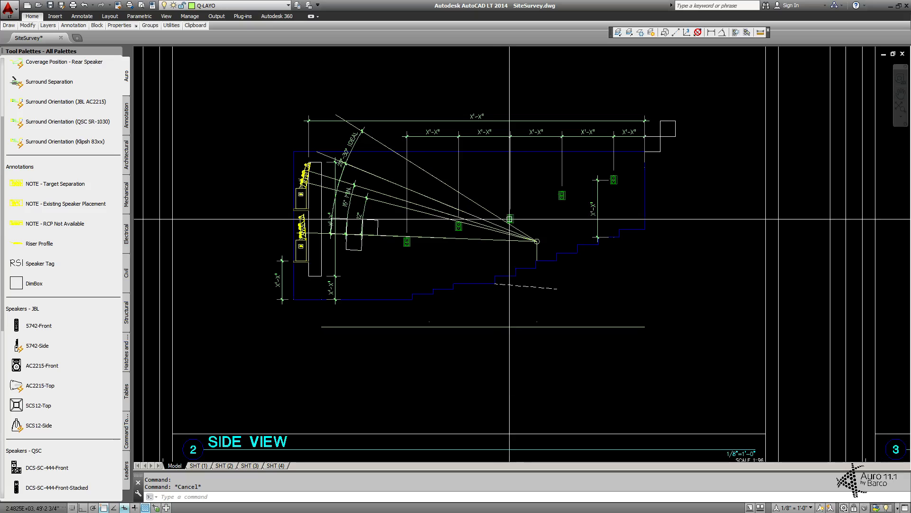
pyautogui.scroll(-3, 517, 199)
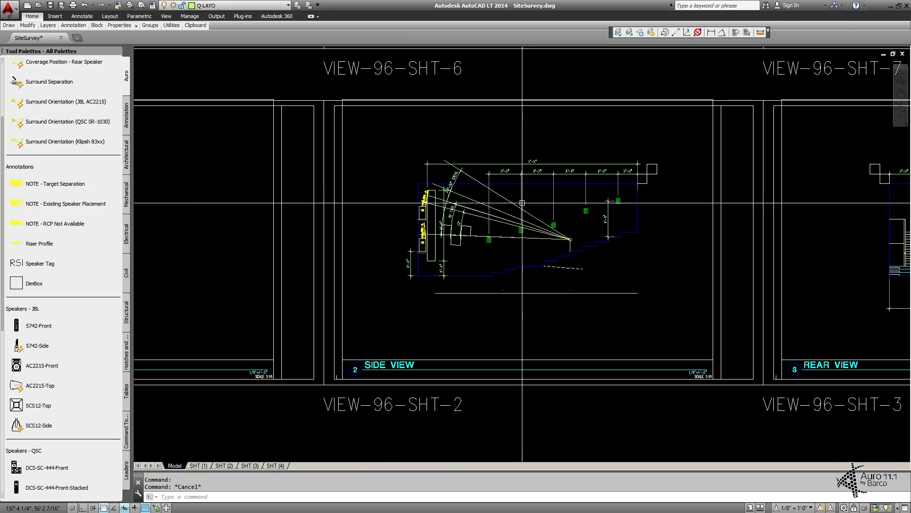
pyautogui.moveTo(425, 214); pyautogui.dragTo(367, 259, button='middle')
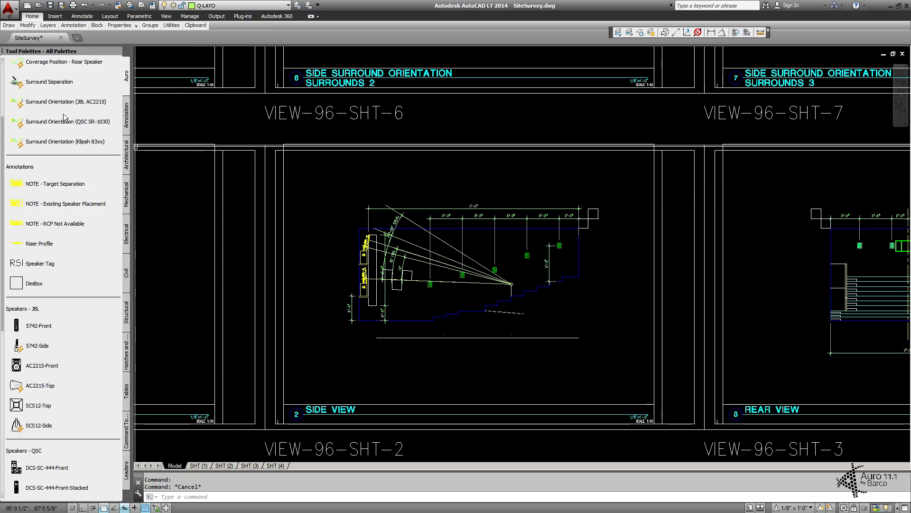
# Step: Insert a listening position marker on the lowest seating step, using the .x point filter to align it with the reference point below
pyautogui.scroll(3, 62, 122)
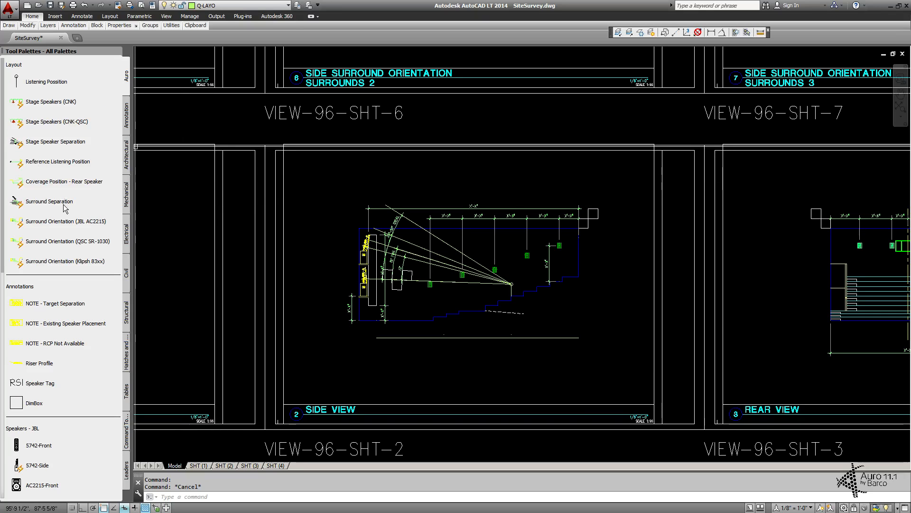
pyautogui.click(17, 82)
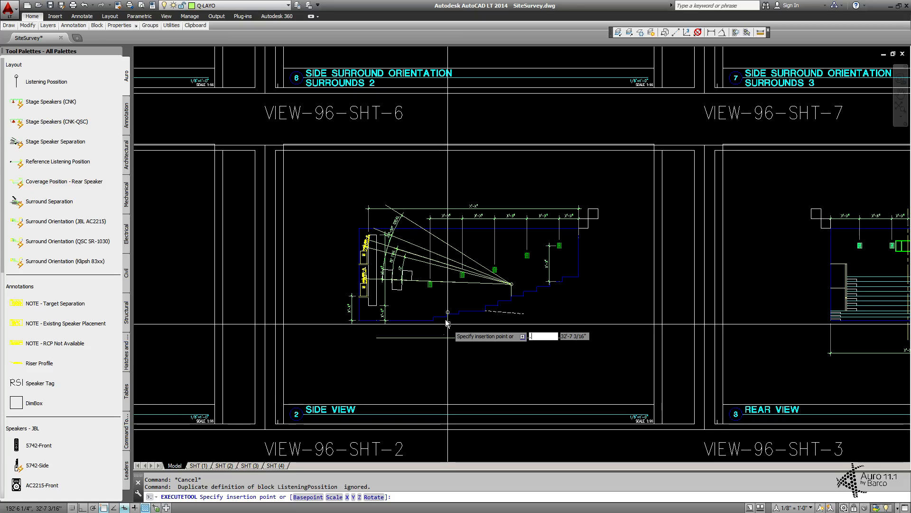
pyautogui.press('Return')
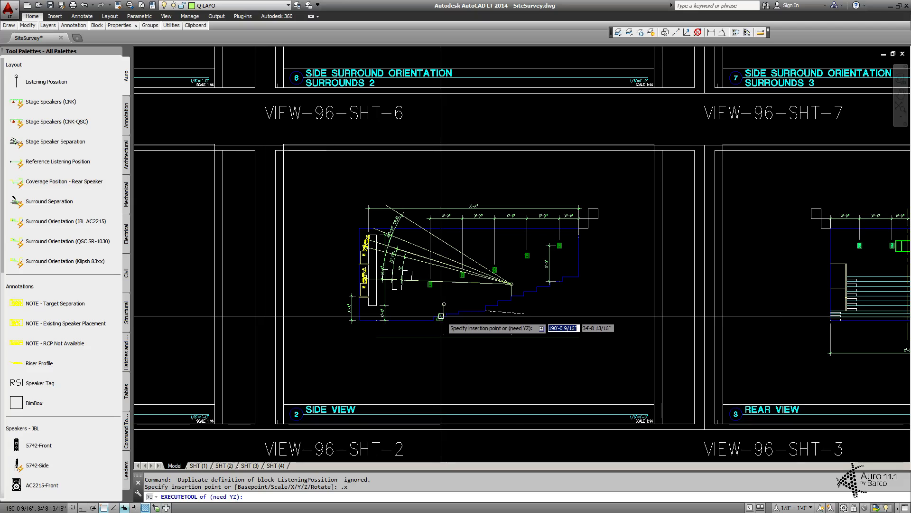
pyautogui.scroll(4, 442, 319)
pyautogui.click(442, 319)
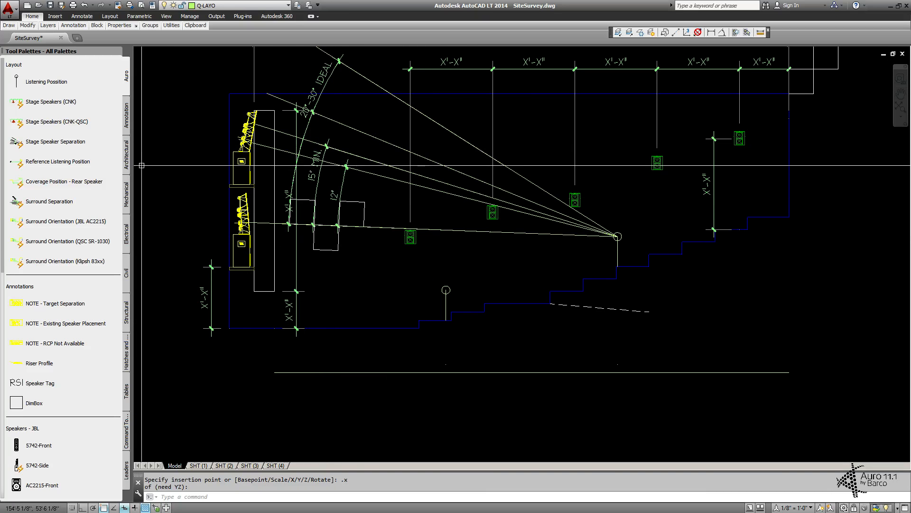
# Step: Insert the Reference Listening Position guide at the rear listening position's base and attach its far end to the screen's lower corner
pyautogui.click(19, 163)
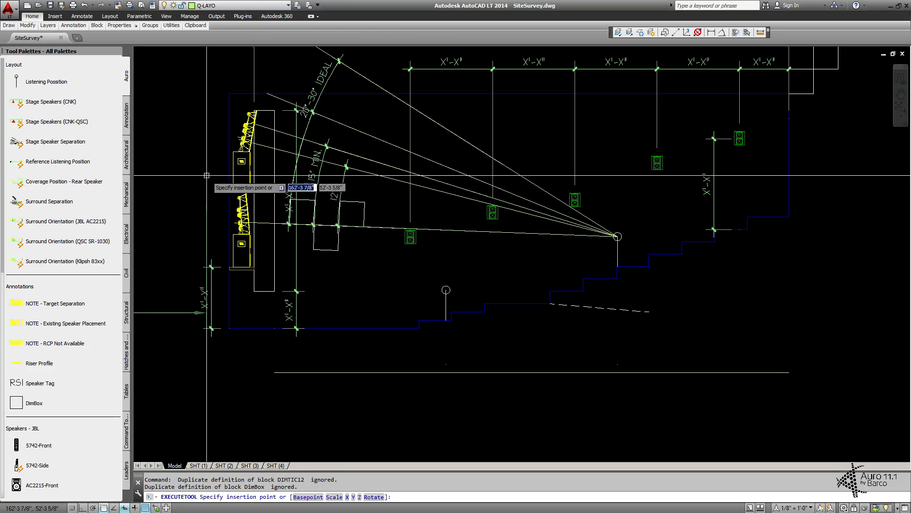
pyautogui.click(618, 263)
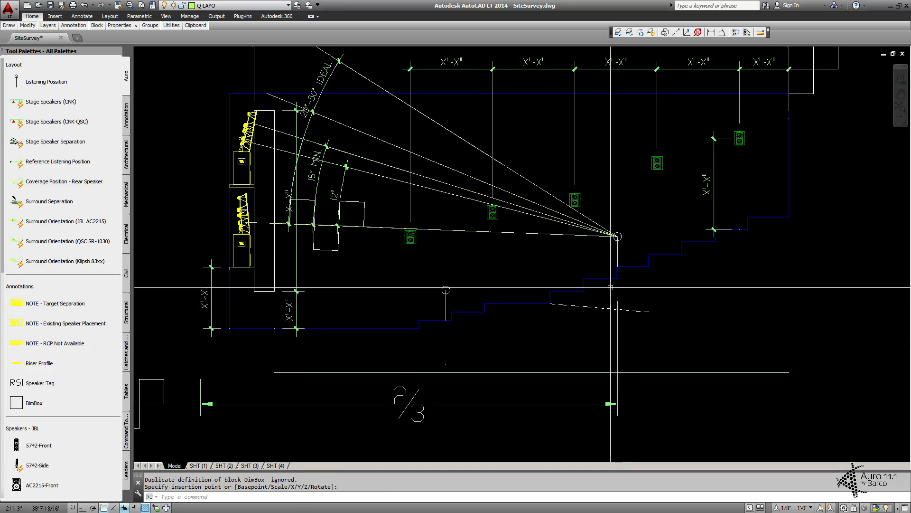
pyautogui.scroll(-2, 375, 335)
pyautogui.click(266, 378)
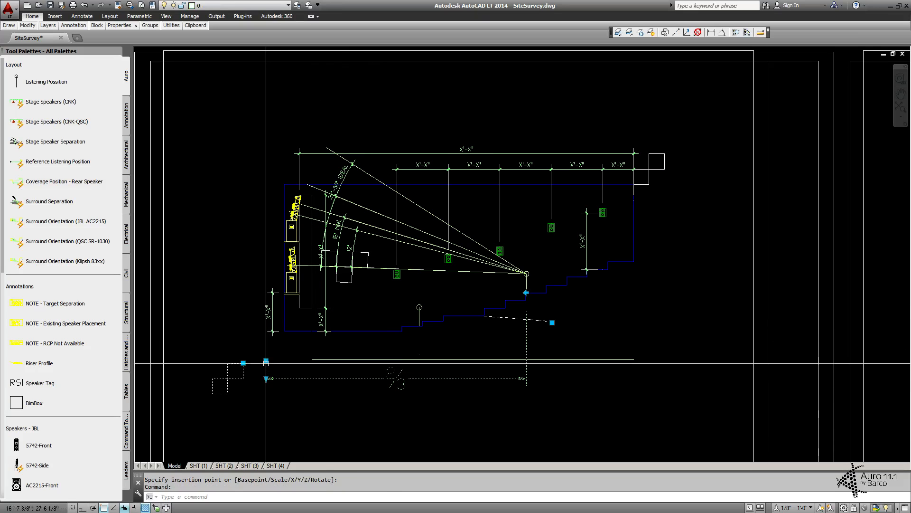
pyautogui.click(266, 360)
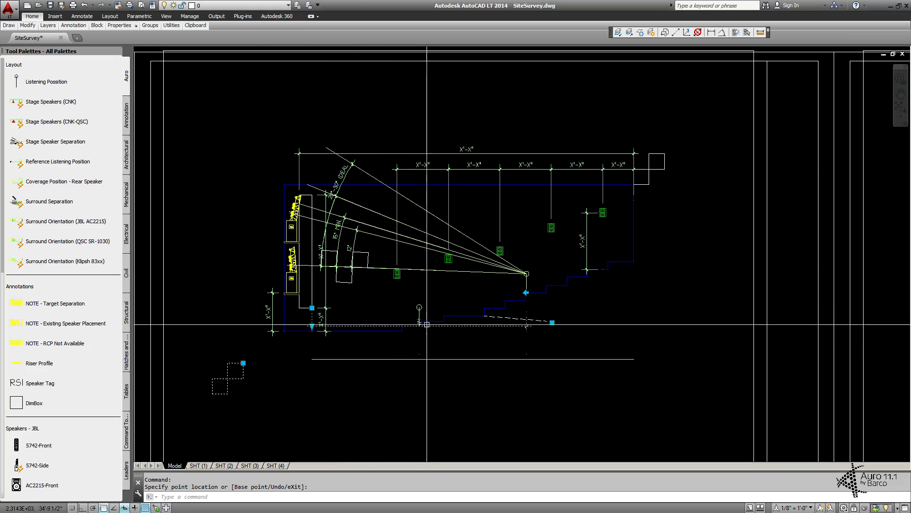
# Step: Move the reference guide's dimension boxes to the room's front floor corner and align the stage platform height dimension with them
pyautogui.click(243, 363)
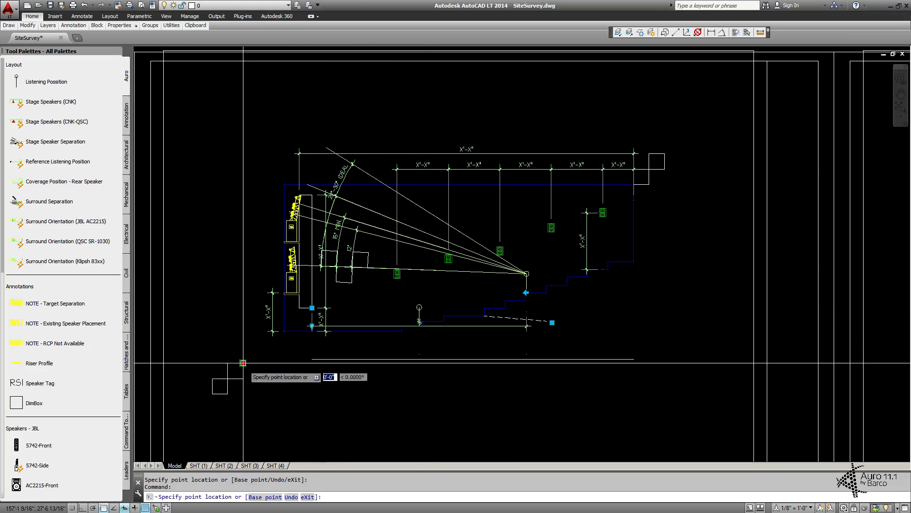
pyautogui.click(273, 323)
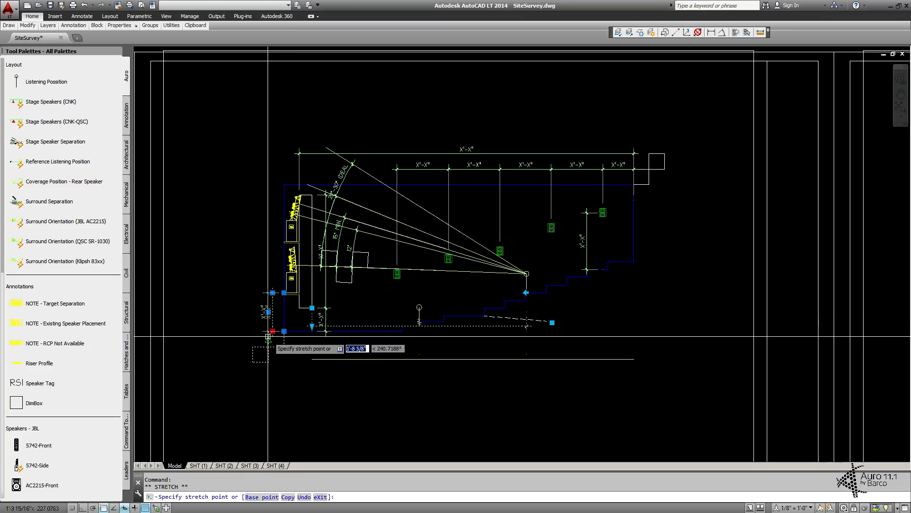
pyautogui.click(269, 331)
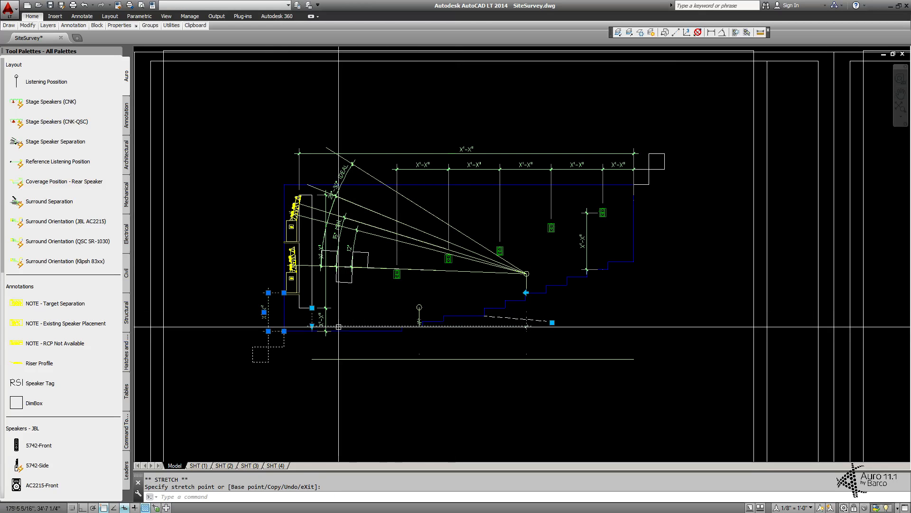
# Step: Lower the 2/3 dimension line of the reference guide to the middle of the dimension boxes below the floor
pyautogui.click(313, 325)
pyautogui.click(269, 347)
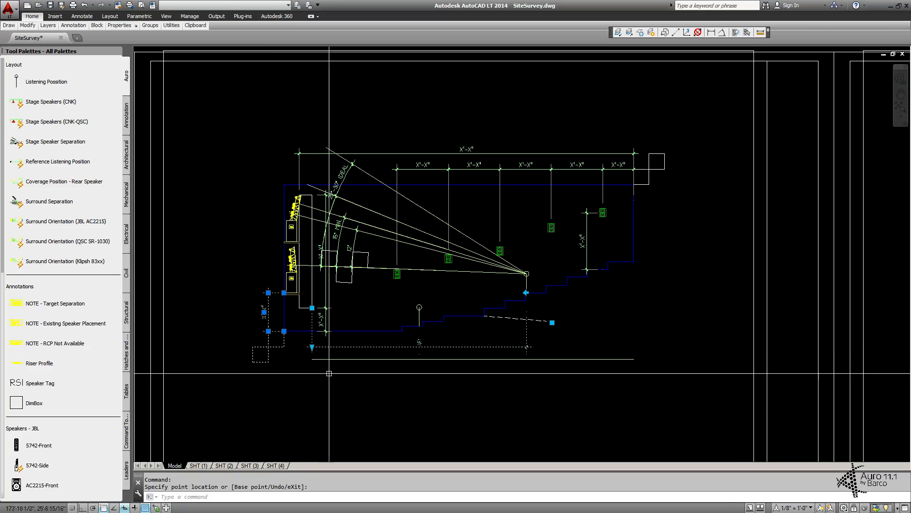
pyautogui.press('Escape')
pyautogui.press('Escape')
pyautogui.scroll(2, 447, 329)
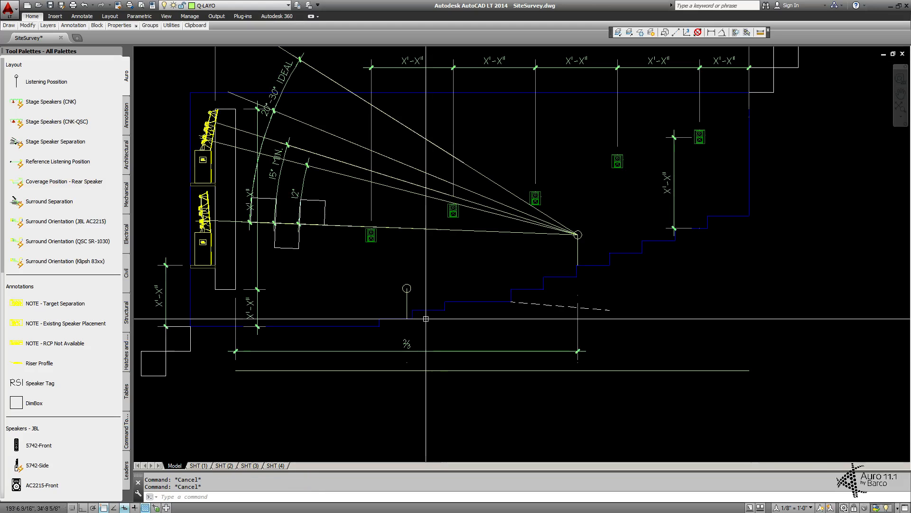
pyautogui.moveTo(415, 317); pyautogui.dragTo(535, 290, button='middle')
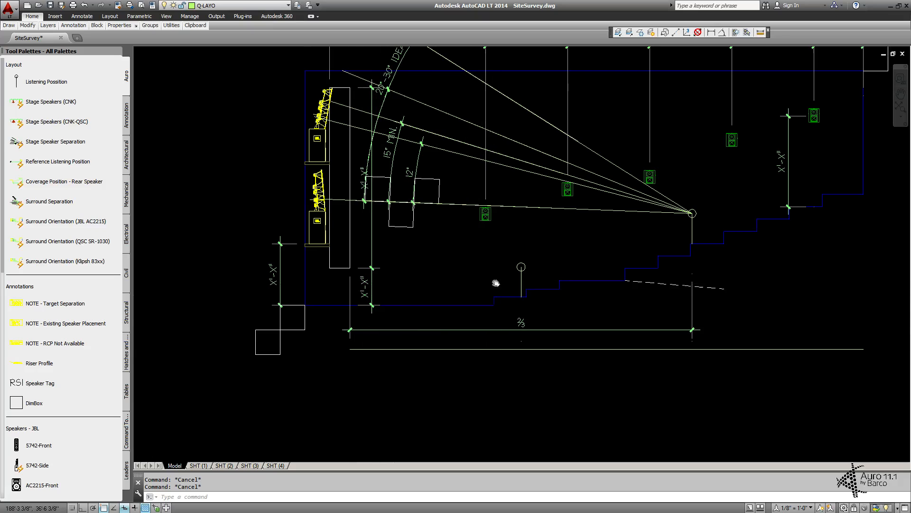
pyautogui.moveTo(514, 291); pyautogui.dragTo(452, 303, button='middle')
pyautogui.moveTo(388, 193); pyautogui.dragTo(366, 231, button='middle')
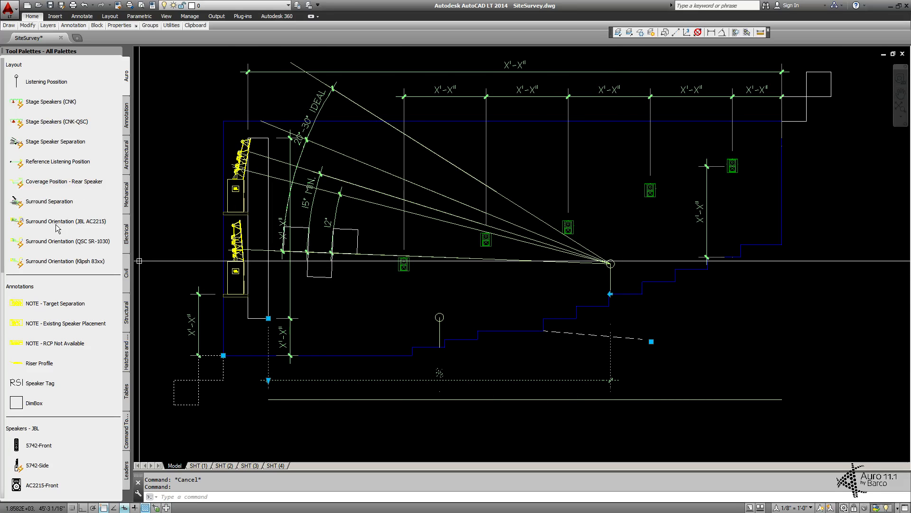
pyautogui.click(223, 355)
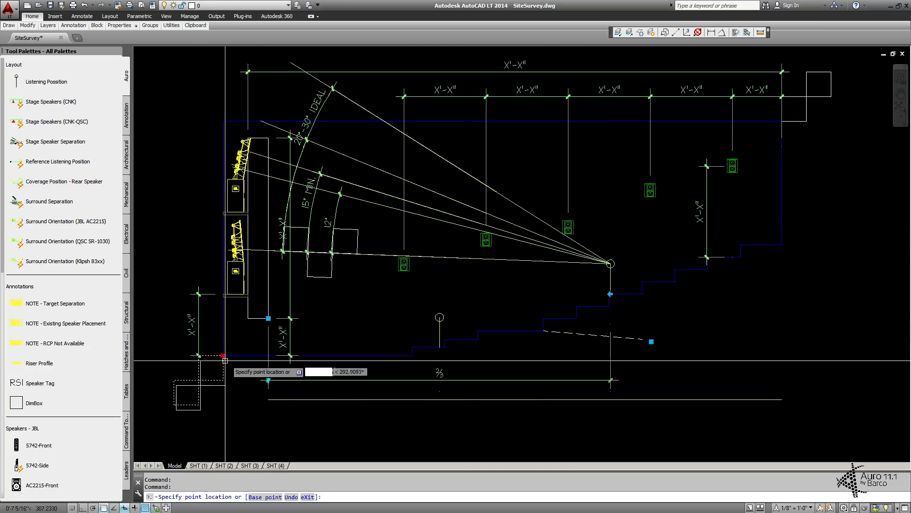
pyautogui.click(223, 355)
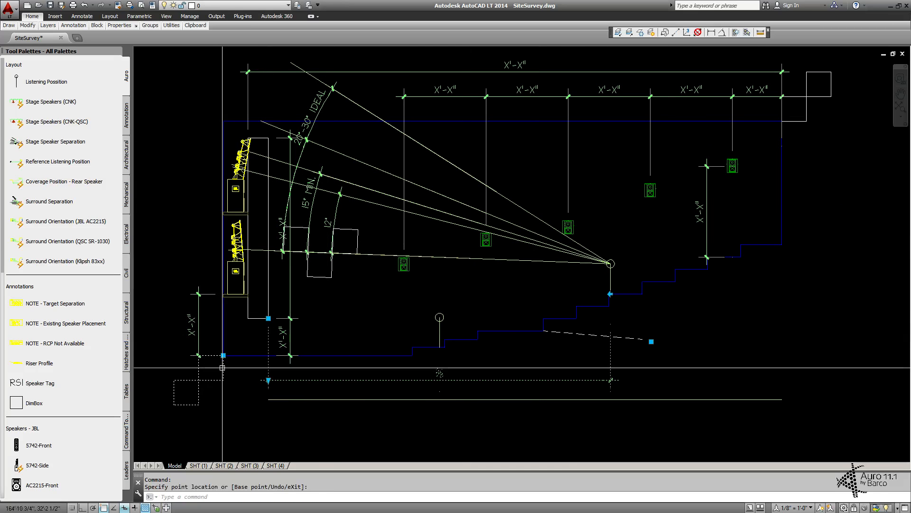
pyautogui.click(268, 379)
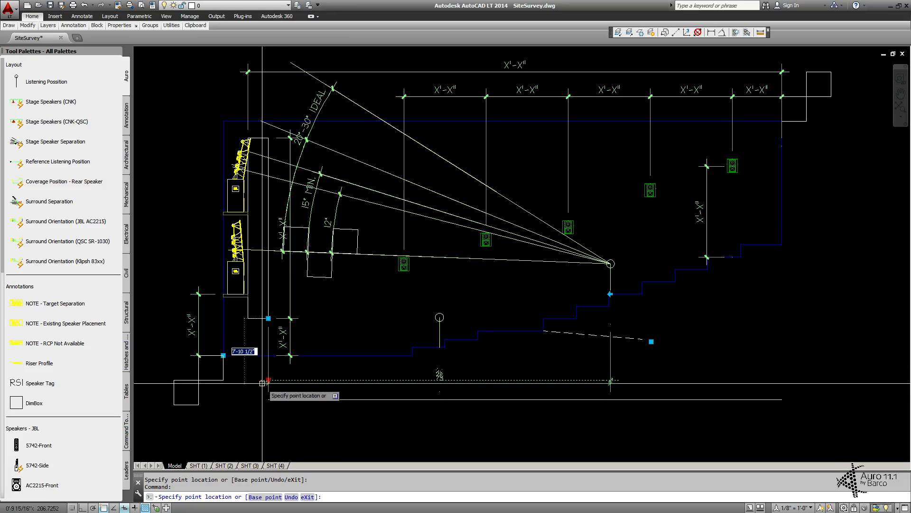
pyautogui.press('Escape')
pyautogui.press('Escape')
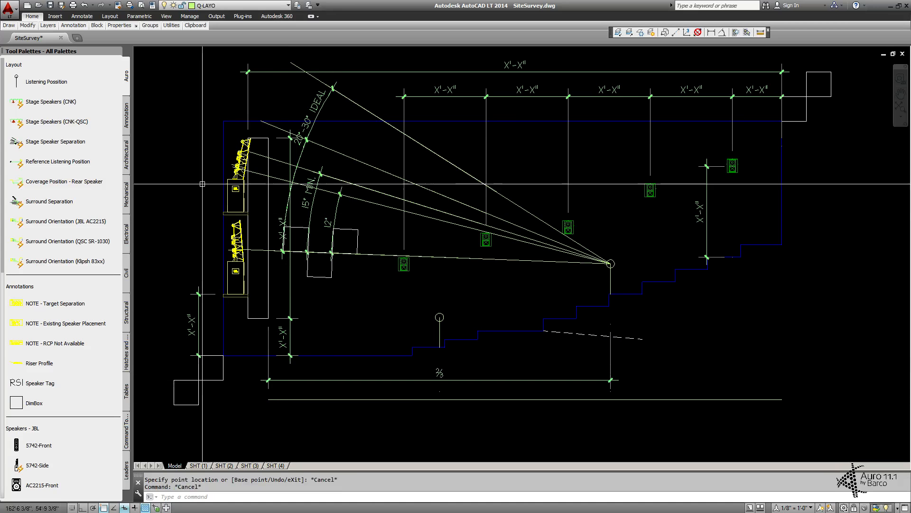
# Step: Insert the Coverage Position - Rear Speaker guide at the head of the front listening position marker
pyautogui.click(17, 182)
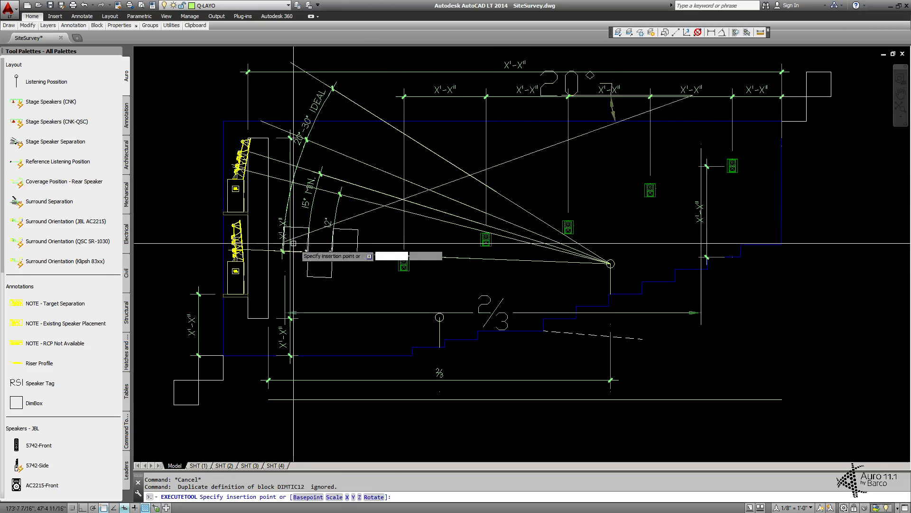
pyautogui.moveTo(439, 321); pyautogui.dragTo(345, 274, button='middle')
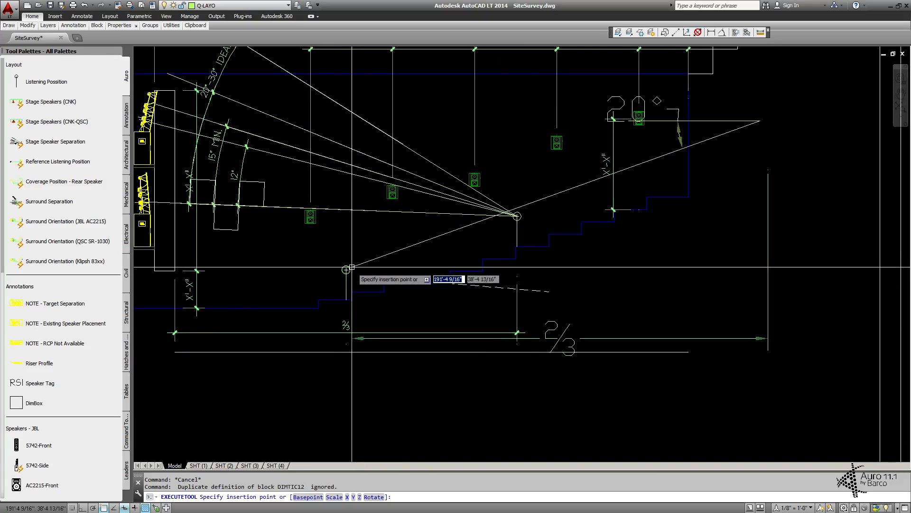
pyautogui.click(352, 267)
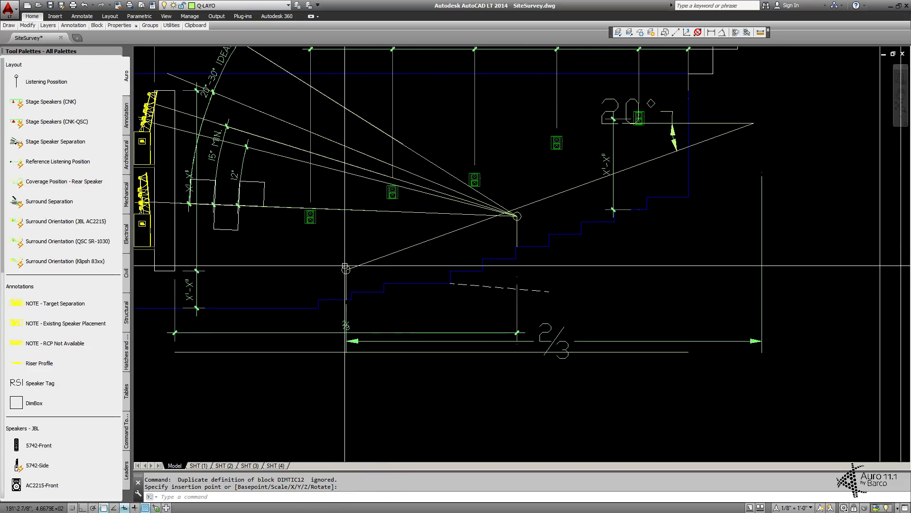
# Step: Attach the coverage guide's 2/3 dimension end to the rear wall at the top seating step and move the angle line's end onto that wall
pyautogui.click(763, 183)
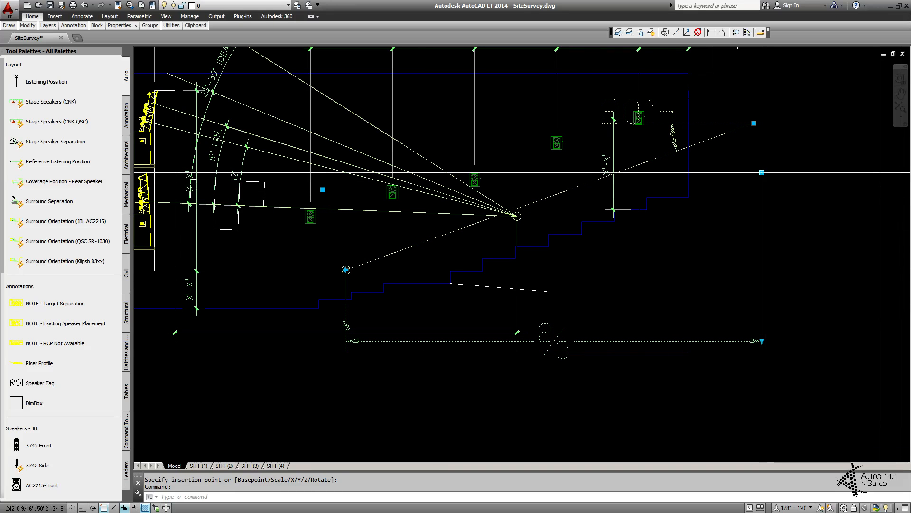
pyautogui.click(762, 172)
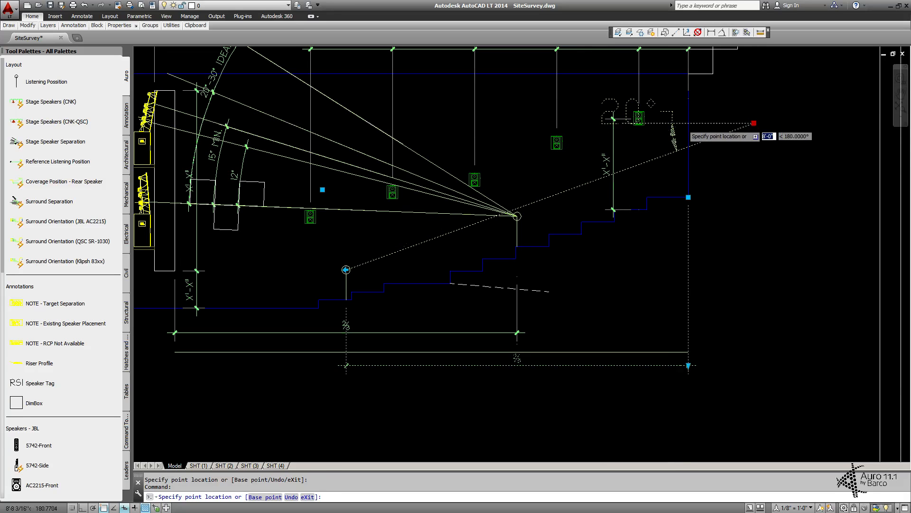
pyautogui.click(688, 123)
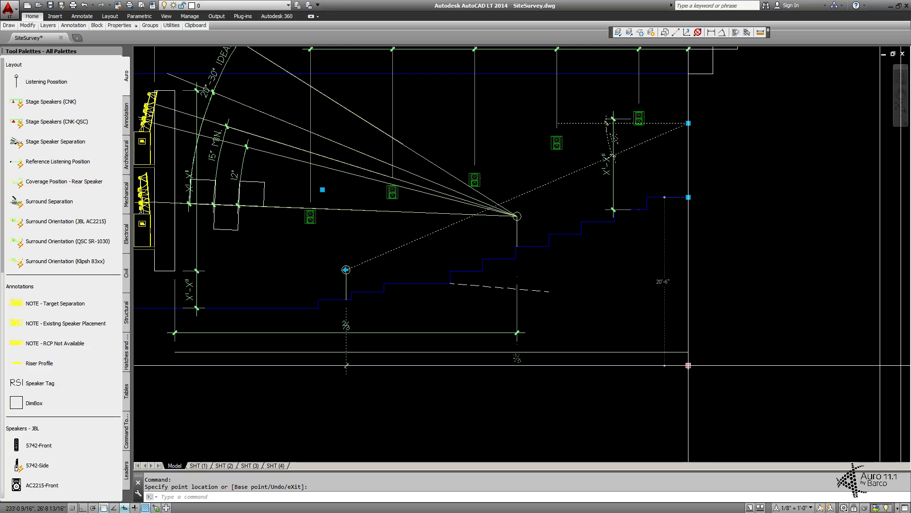
# Step: Raise the coverage guide's 2/3 dimension line to align with the existing 2/3 dimension line below the floor
pyautogui.click(688, 365)
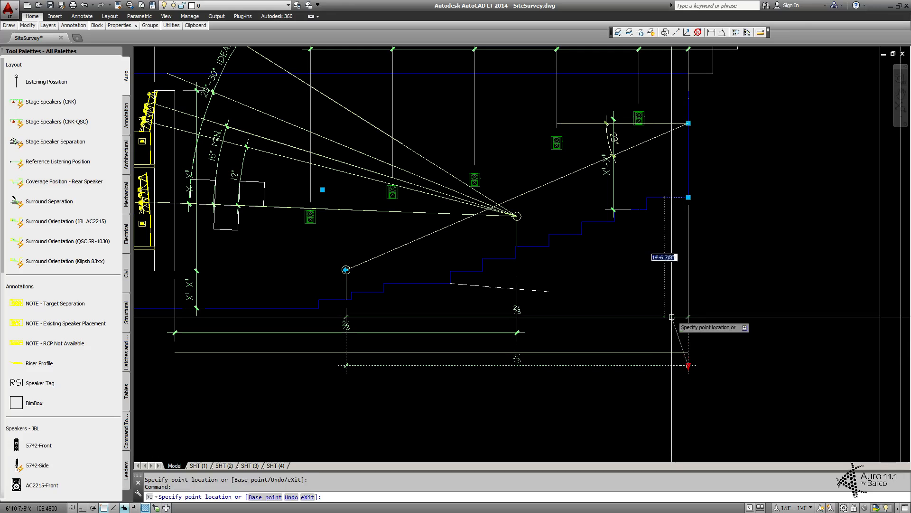
pyautogui.click(526, 334)
pyautogui.click(529, 349)
pyautogui.press('Escape')
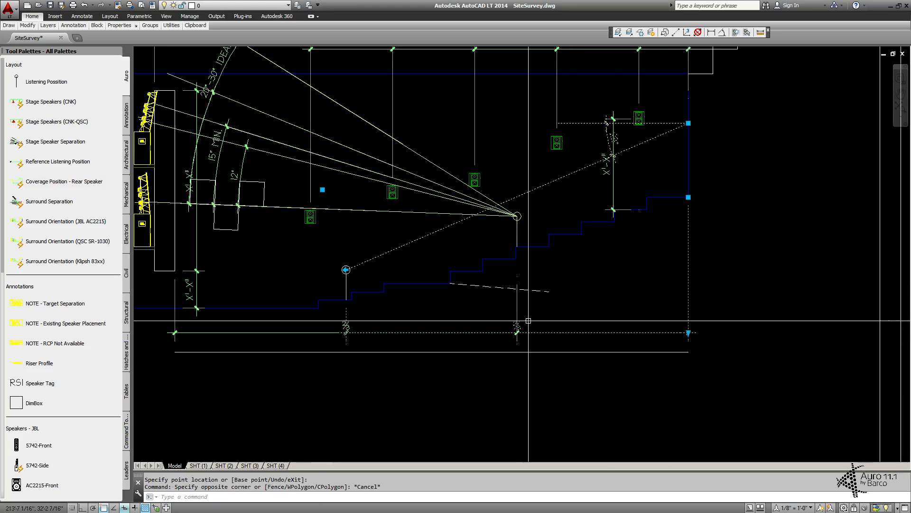
pyautogui.press('Escape')
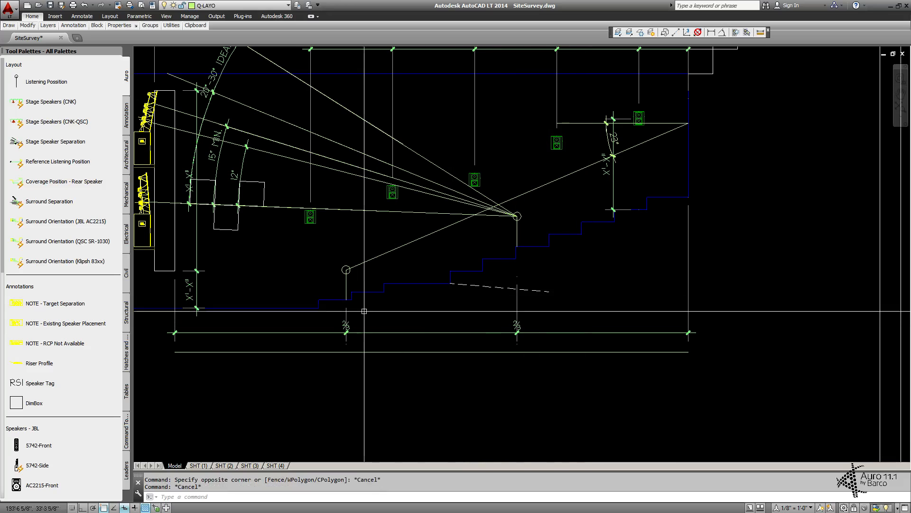
# Step: Examine the side view layout, including the coverage line, surround speakers, seating profile and dimensions
pyautogui.moveTo(395, 314); pyautogui.dragTo(504, 301, button='middle')
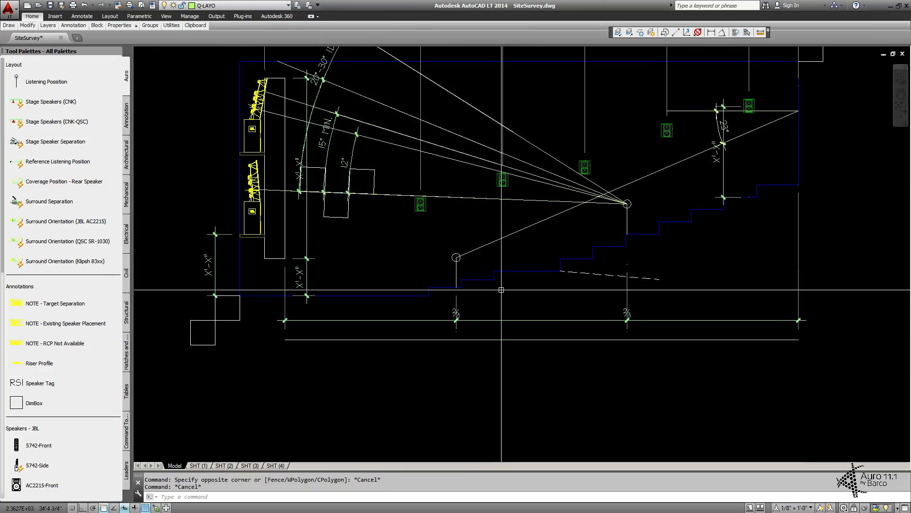
pyautogui.moveTo(523, 250); pyautogui.dragTo(477, 295, button='middle')
pyautogui.scroll(-2, 588, 230)
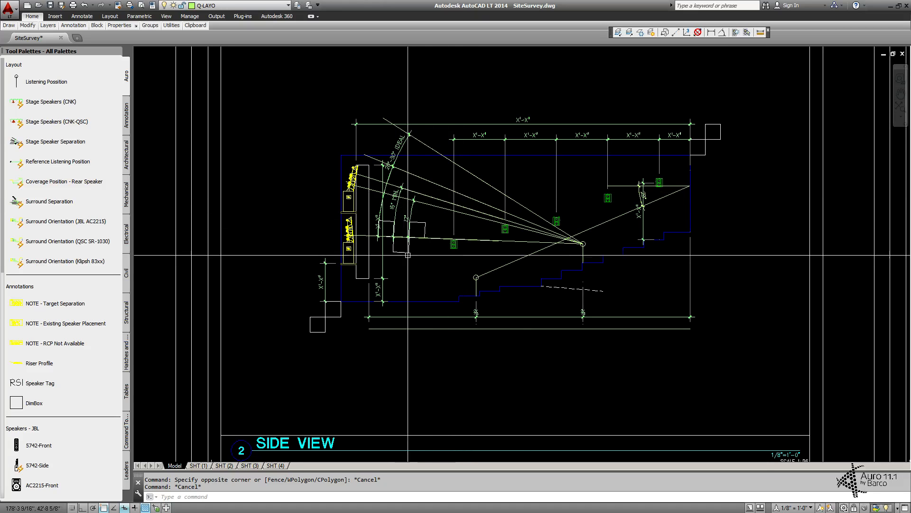
pyautogui.scroll(-2, 331, 226)
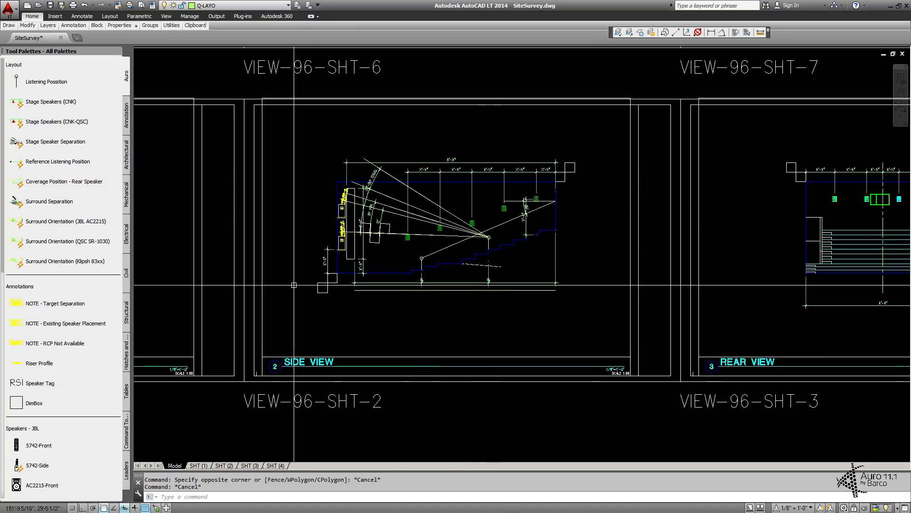
pyautogui.click(301, 313)
pyautogui.click(595, 138)
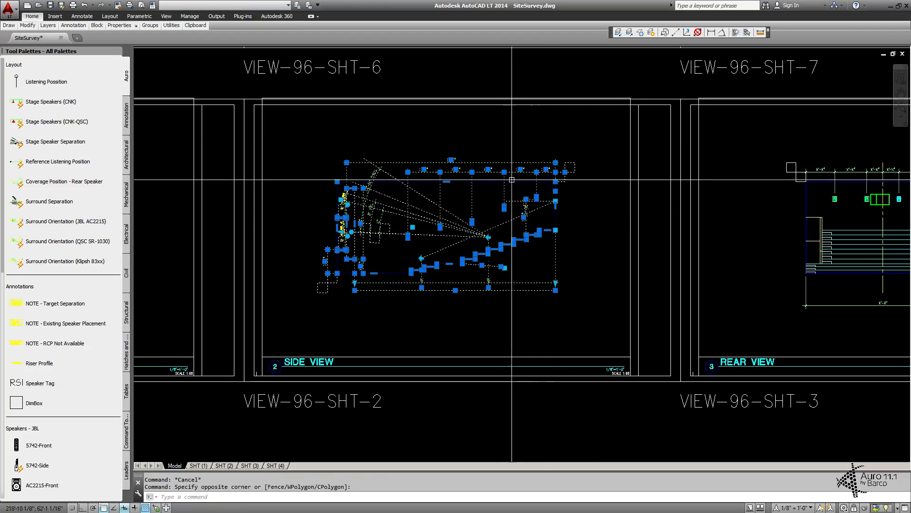
pyautogui.press('Escape')
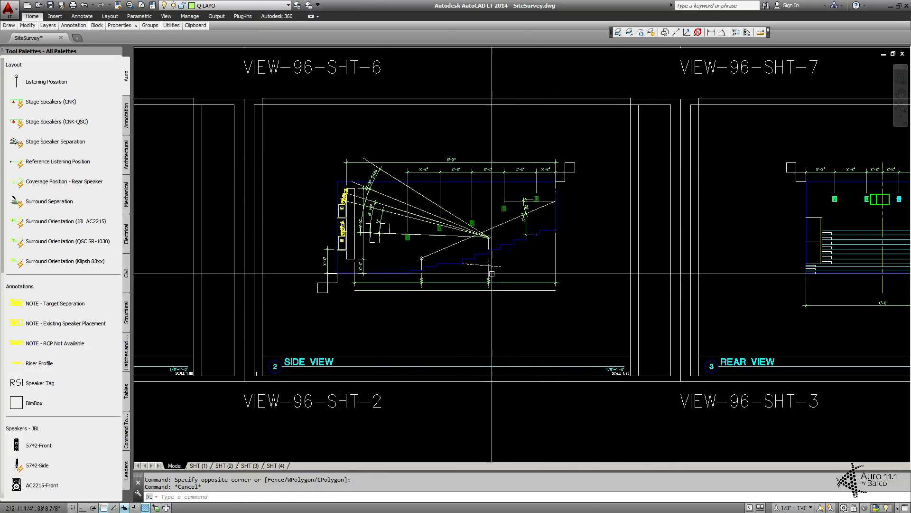
pyautogui.scroll(4, 488, 271)
pyautogui.moveTo(401, 263)
pyautogui.mouseDown(button='middle')
pyautogui.moveTo(462, 272)
pyautogui.moveTo(474, 308)
pyautogui.mouseUp(button='middle')
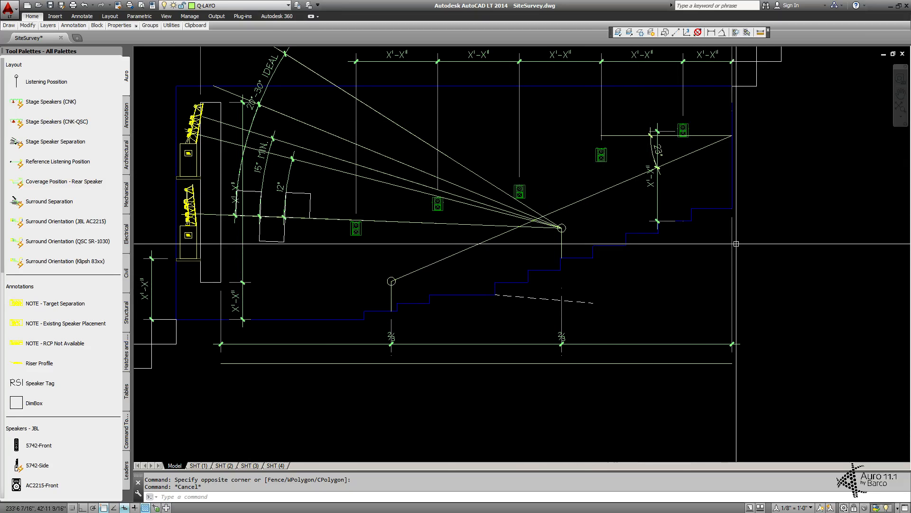
pyautogui.moveTo(737, 244); pyautogui.dragTo(667, 239, button='middle')
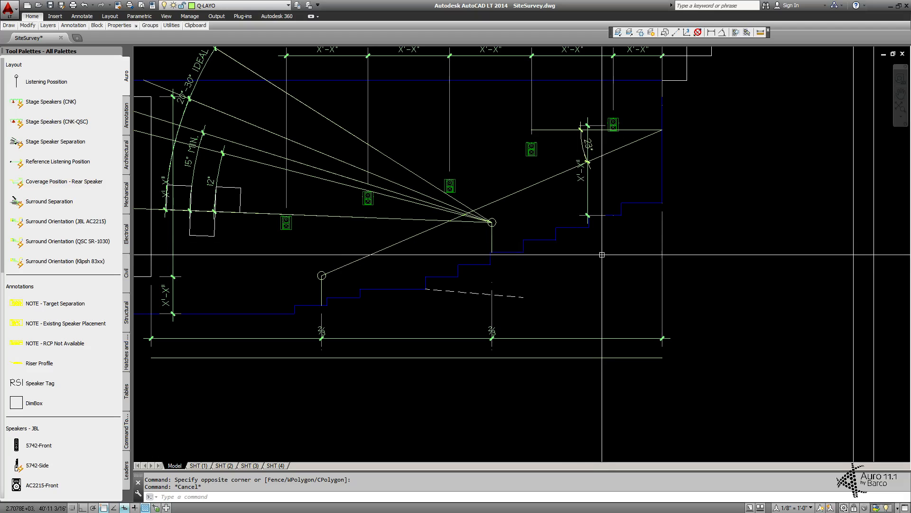
pyautogui.moveTo(634, 246); pyautogui.dragTo(539, 247, button='middle')
pyautogui.scroll(-4, 538, 207)
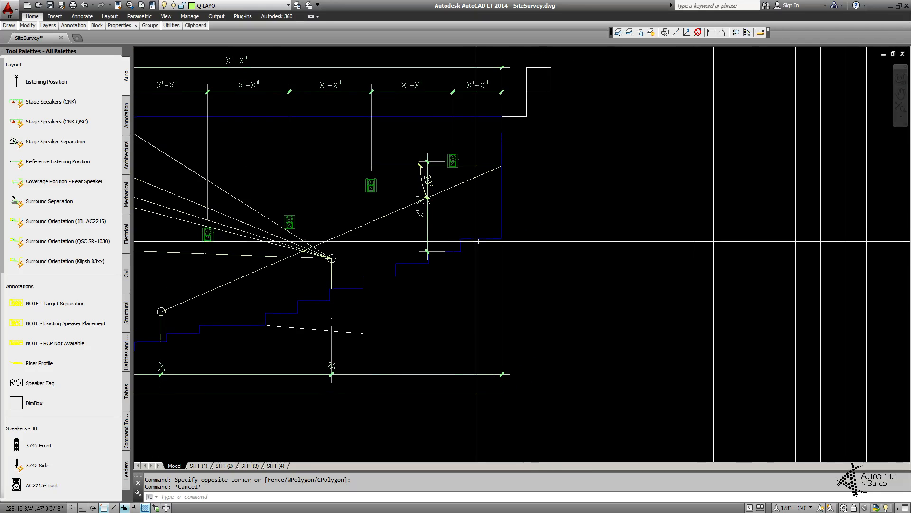
pyautogui.moveTo(611, 238); pyautogui.dragTo(756, 234, button='middle')
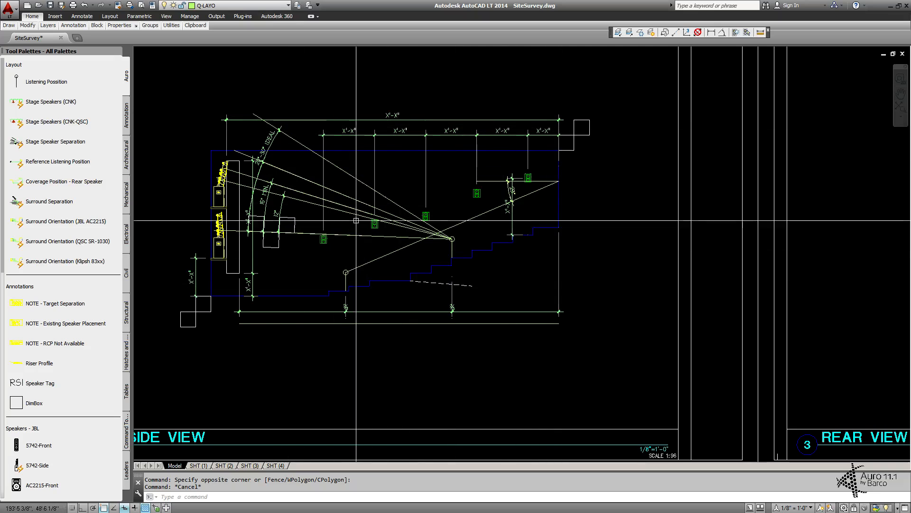
pyautogui.moveTo(369, 211); pyautogui.dragTo(449, 206, button='middle')
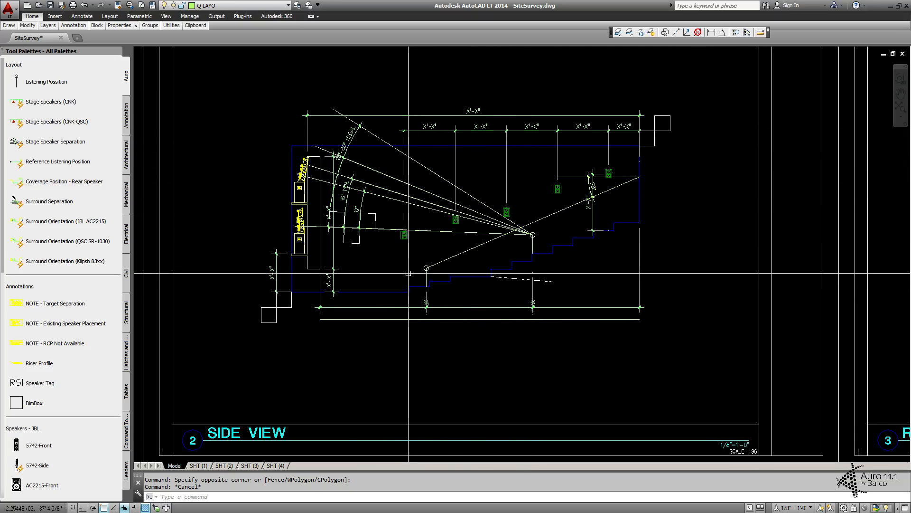
# Step: Insert an RSI speaker tag below the side surround speaker nearest the screen and match the tag's layer to that speaker
pyautogui.click(40, 383)
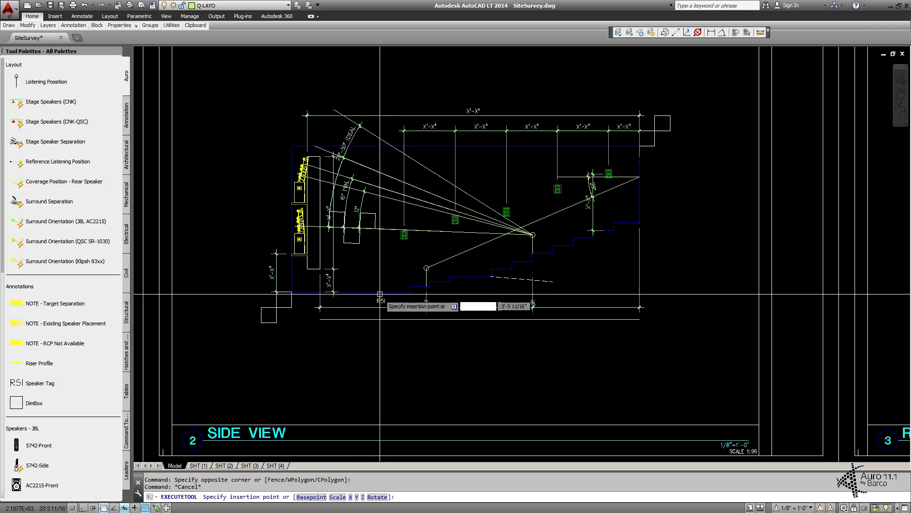
pyautogui.scroll(4, 405, 242)
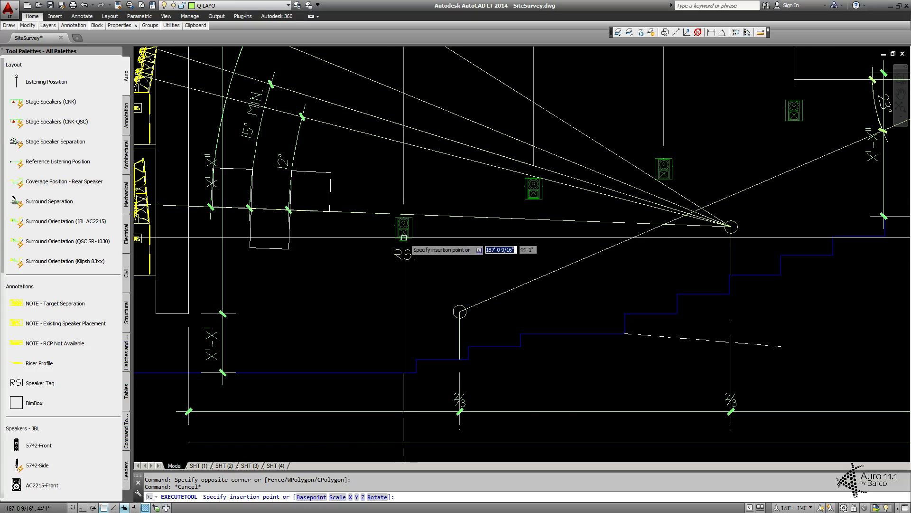
pyautogui.scroll(3, 405, 249)
pyautogui.click(399, 236)
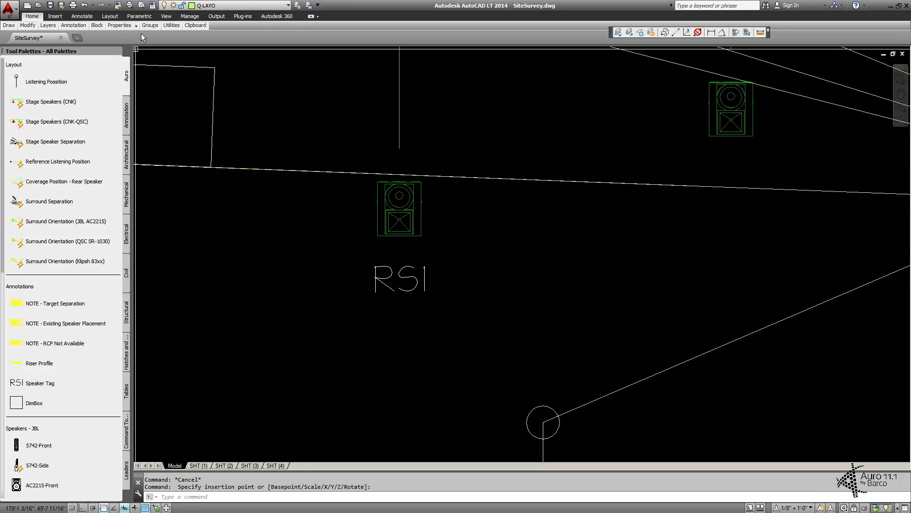
pyautogui.write('lay')
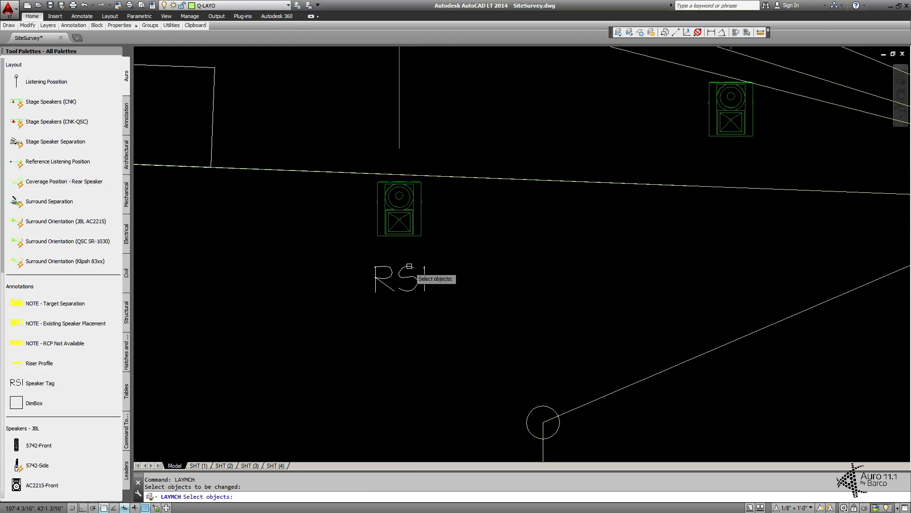
pyautogui.click(414, 231)
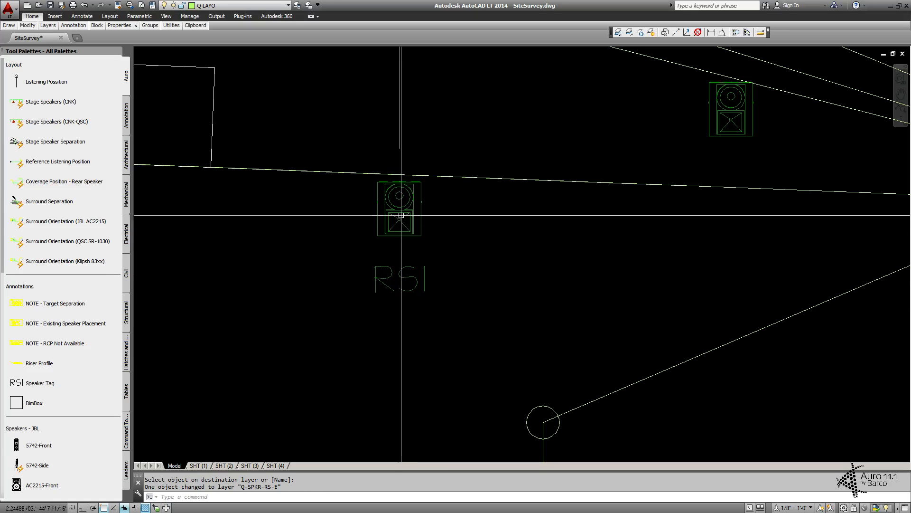
# Step: Look over the remaining surround speakers in the side view and bring the rear view drawing into display
pyautogui.scroll(-4, 439, 202)
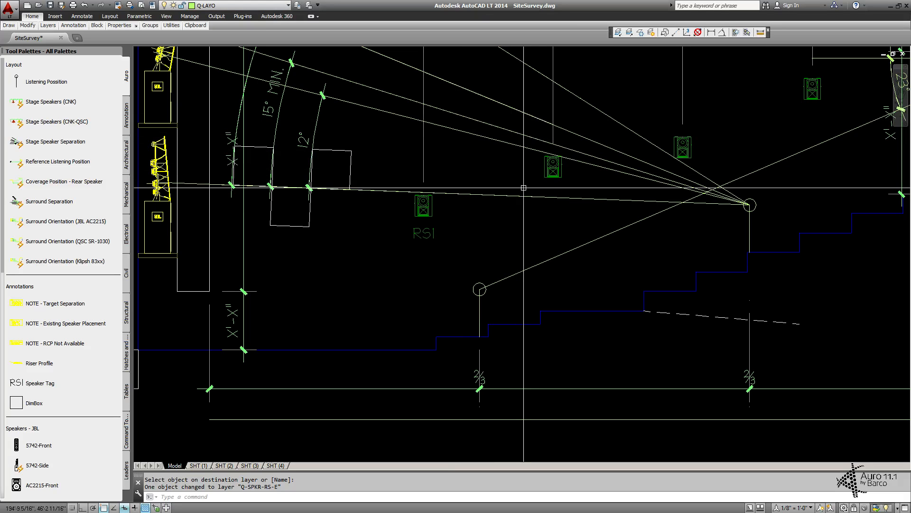
pyautogui.moveTo(531, 159); pyautogui.dragTo(431, 165, button='middle')
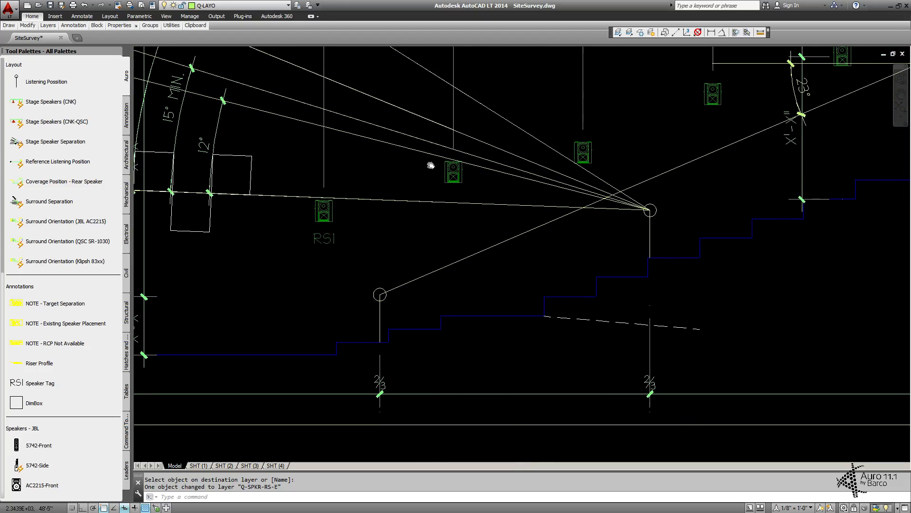
pyautogui.scroll(-5, 521, 195)
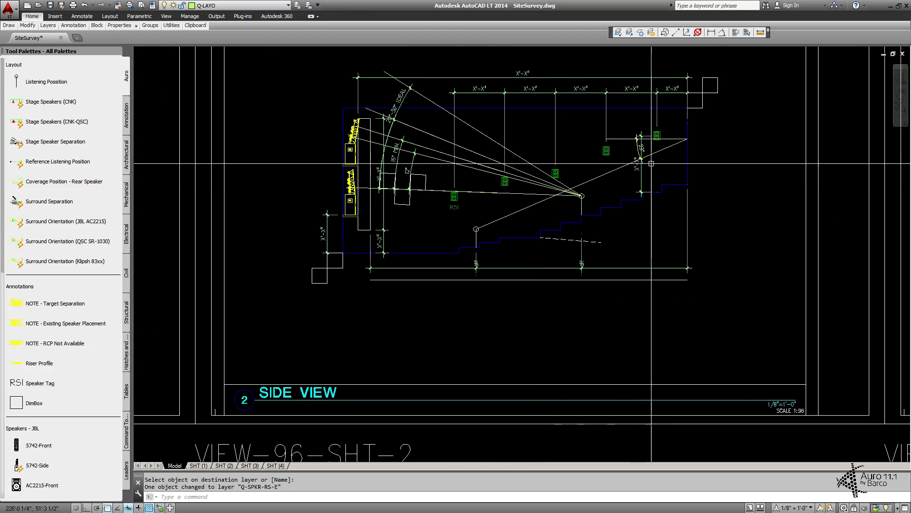
pyautogui.scroll(1, 575, 150)
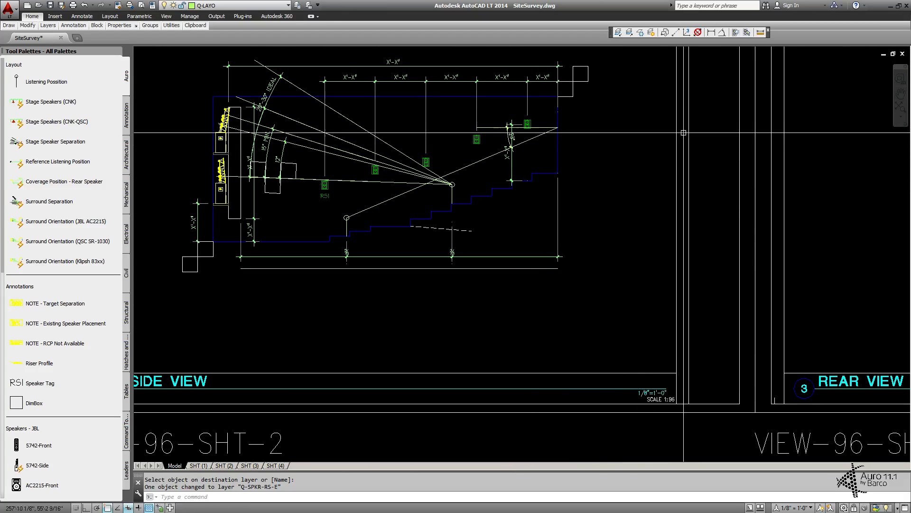
pyautogui.moveTo(683, 133); pyautogui.dragTo(625, 142, button='middle')
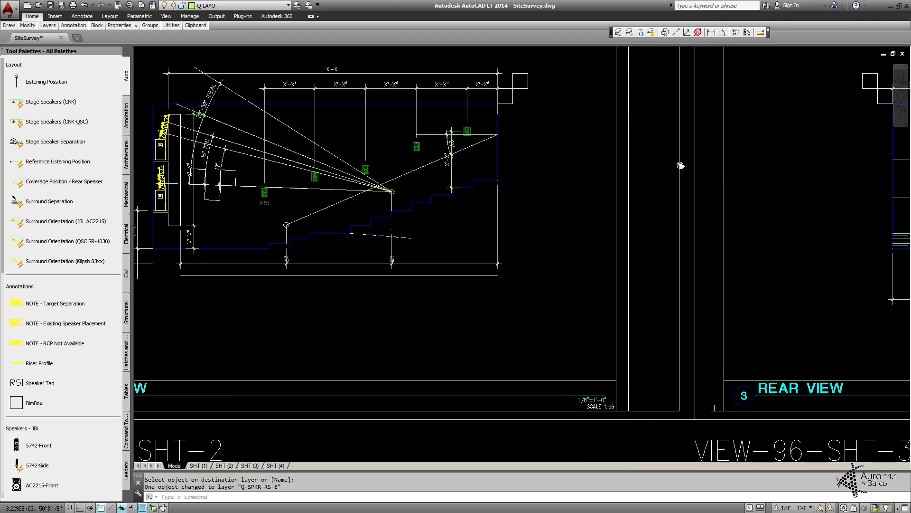
pyautogui.moveTo(677, 163); pyautogui.dragTo(664, 165, button='middle')
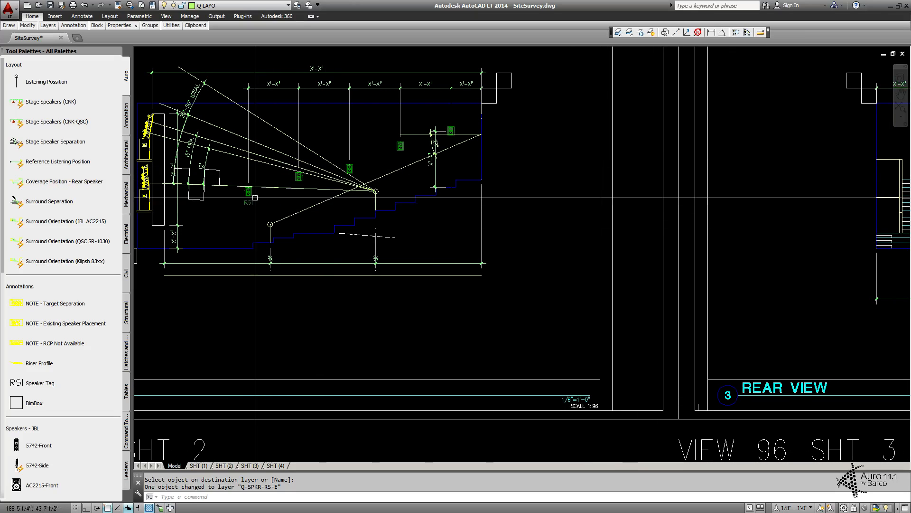
pyautogui.moveTo(651, 162)
pyautogui.mouseDown(button='middle')
pyautogui.moveTo(554, 154)
pyautogui.moveTo(399, 168)
pyautogui.mouseUp(button='middle')
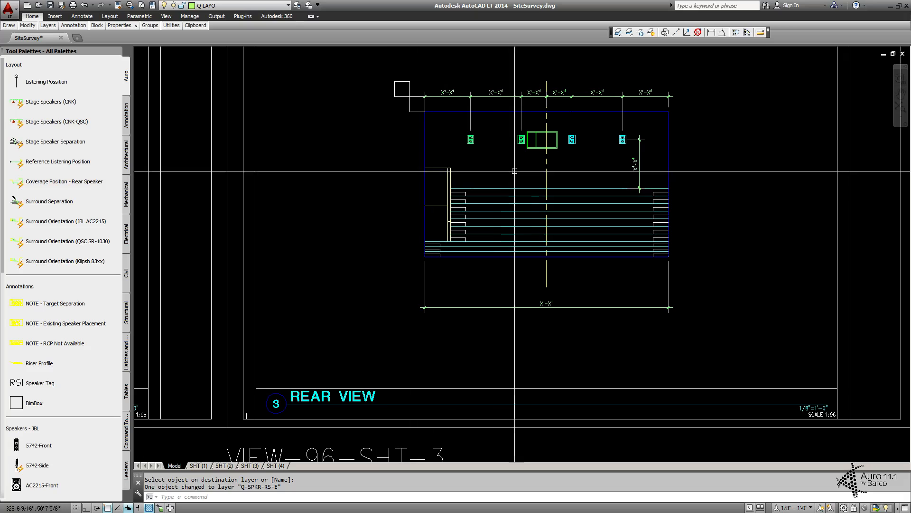
# Step: Compare the surround speaker and seating layout in the side view with the rear view
pyautogui.moveTo(340, 197)
pyautogui.mouseDown(button='middle')
pyautogui.moveTo(380, 195)
pyautogui.moveTo(318, 195)
pyautogui.mouseUp(button='middle')
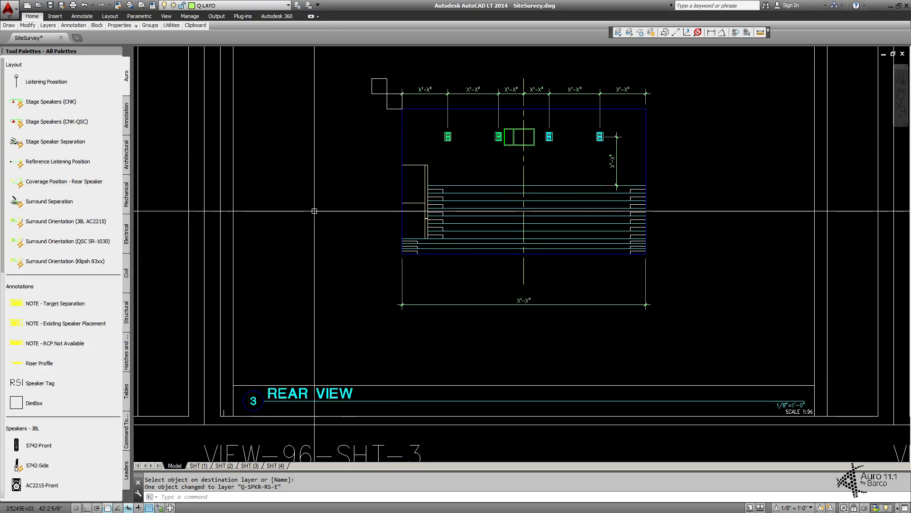
pyautogui.moveTo(264, 214); pyautogui.dragTo(781, 218, button='middle')
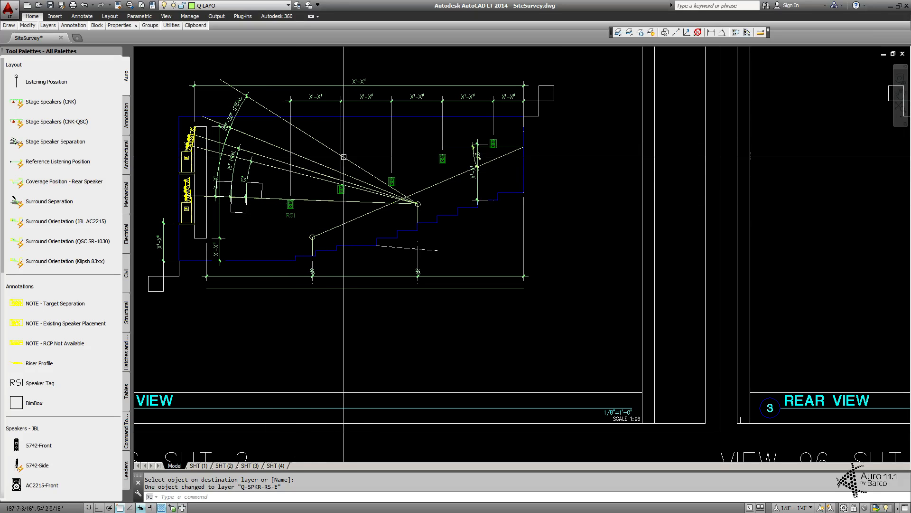
pyautogui.moveTo(340, 168); pyautogui.dragTo(182, 172, button='middle')
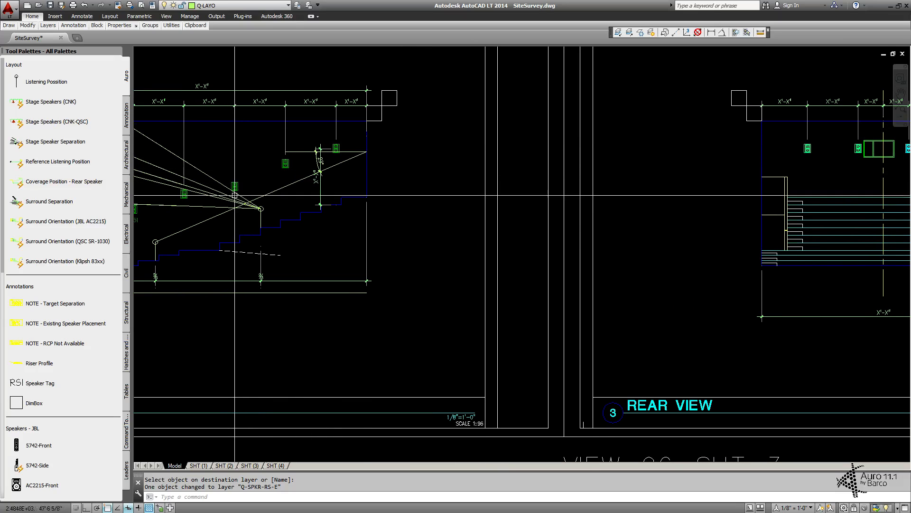
pyautogui.moveTo(686, 163); pyautogui.dragTo(378, 153, button='middle')
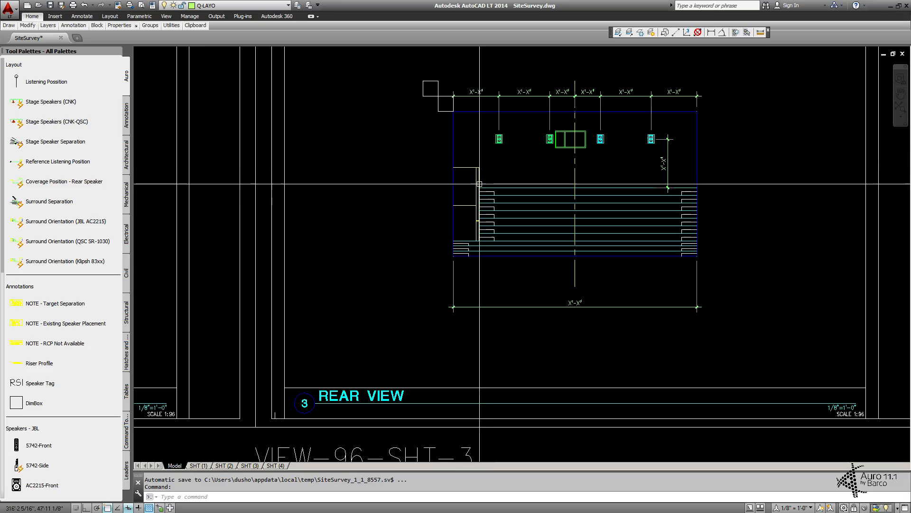
pyautogui.moveTo(394, 165); pyautogui.dragTo(673, 161, button='middle')
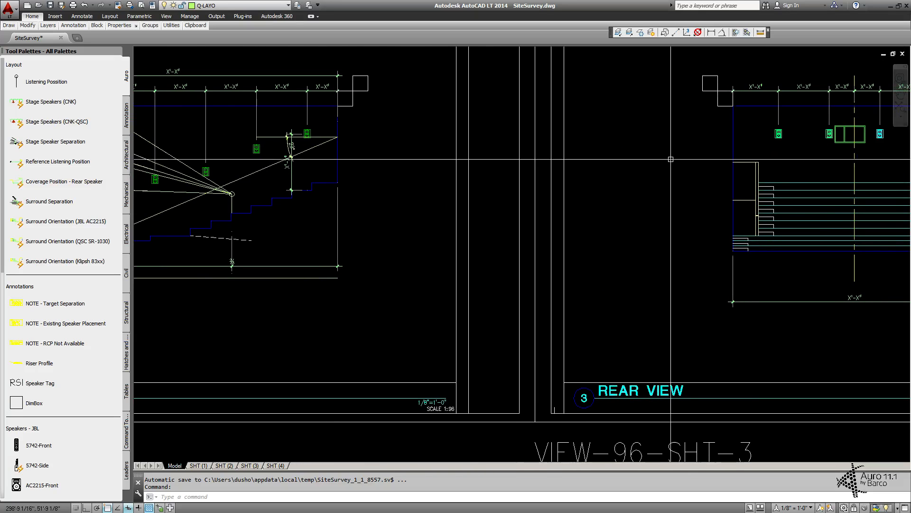
# Step: Make A-SECT-MCUT current and draw a horizontal construction line from the floor at the 2/3 listening position across to the rear view
pyautogui.moveTo(432, 160); pyautogui.dragTo(557, 160, button='middle')
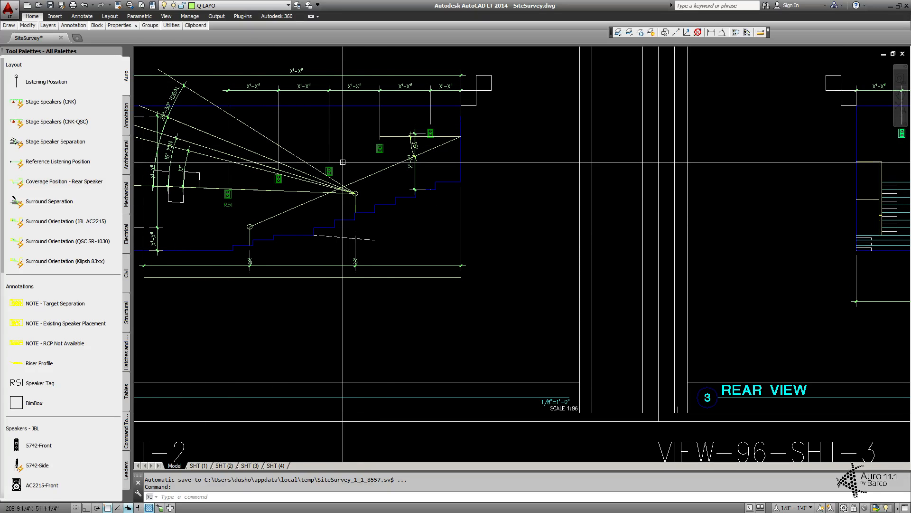
pyautogui.press('space')
pyautogui.click(369, 214)
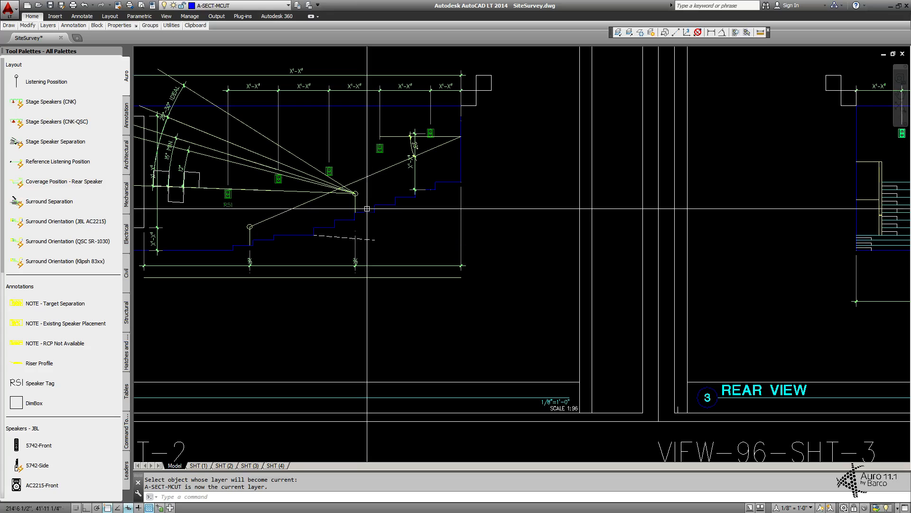
pyautogui.write('xl')
pyautogui.press('space')
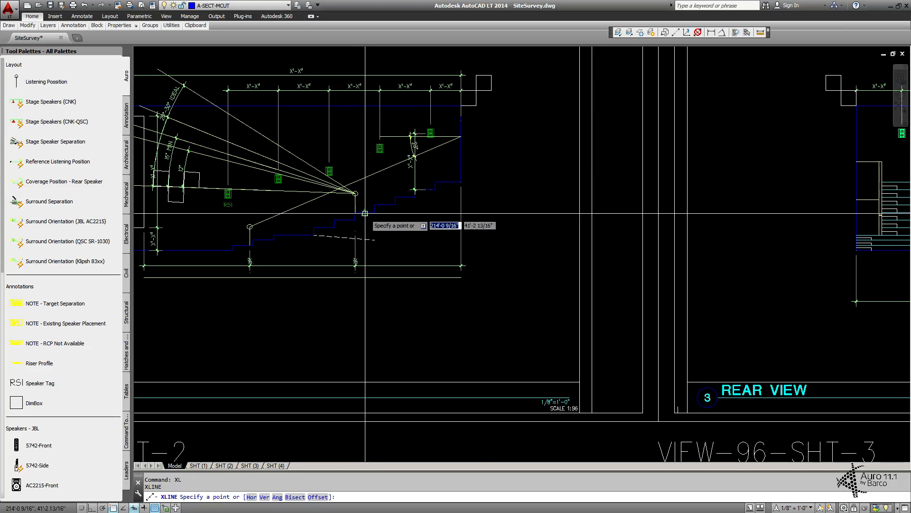
pyautogui.press('F8')
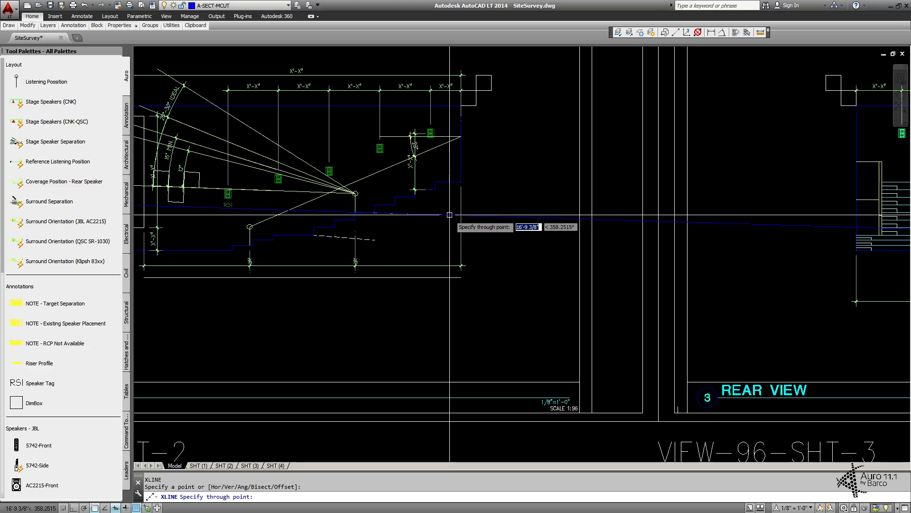
pyautogui.click(537, 206)
pyautogui.moveTo(572, 168); pyautogui.dragTo(358, 152, button='middle')
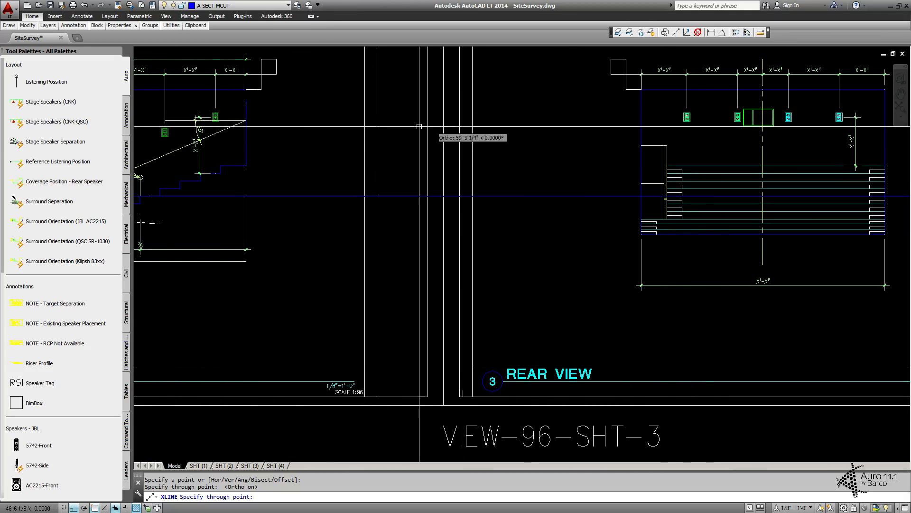
pyautogui.press('Escape')
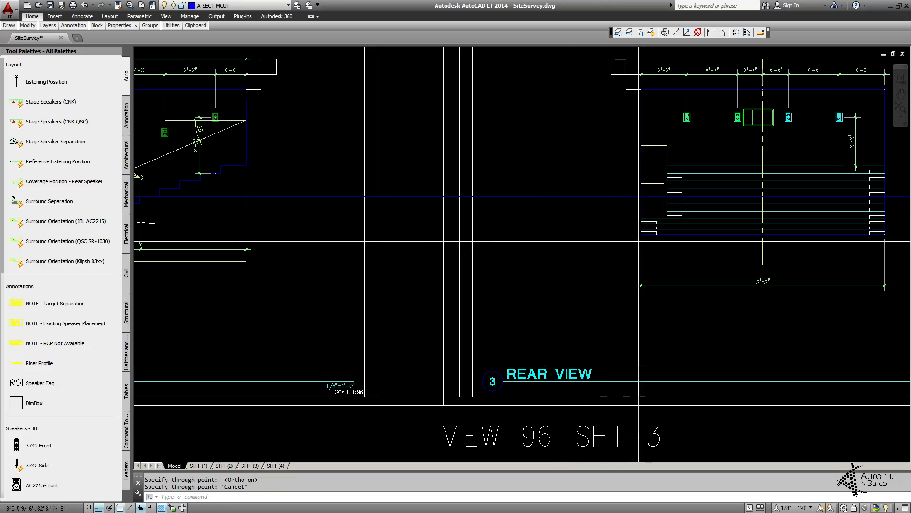
# Step: Make Q-SPKR-RS-E the current layer by matching the middle side surround speaker in the side view
pyautogui.moveTo(638, 230)
pyautogui.mouseDown(button='middle')
pyautogui.moveTo(655, 230)
pyautogui.moveTo(508, 229)
pyautogui.moveTo(726, 231)
pyautogui.moveTo(641, 230)
pyautogui.mouseUp(button='middle')
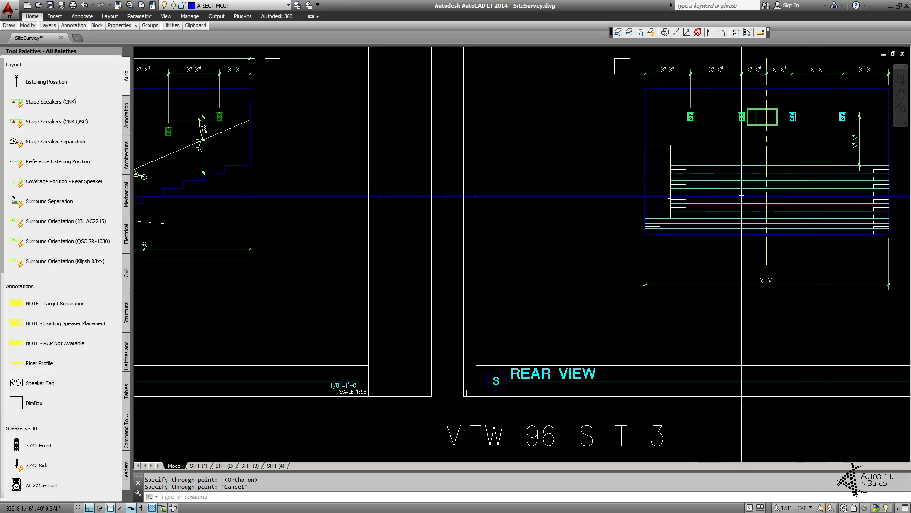
pyautogui.moveTo(666, 201); pyautogui.dragTo(675, 200, button='middle')
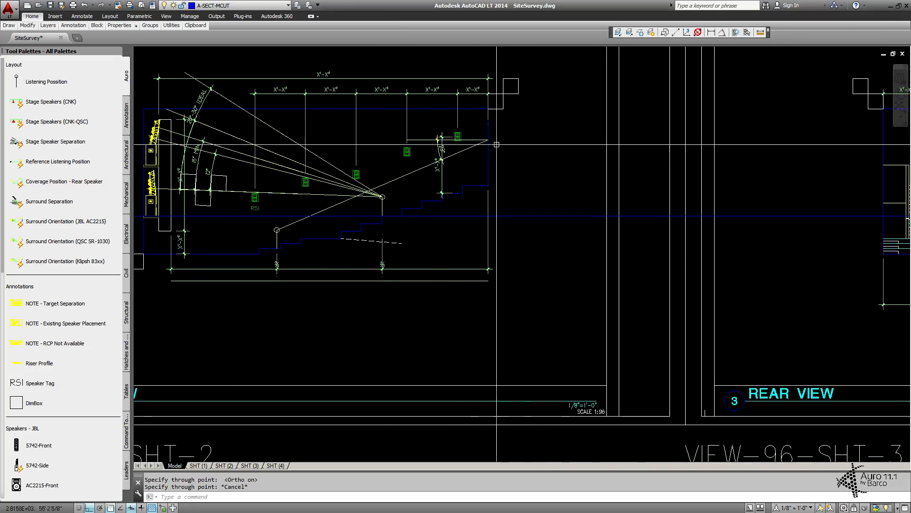
pyautogui.click(618, 32)
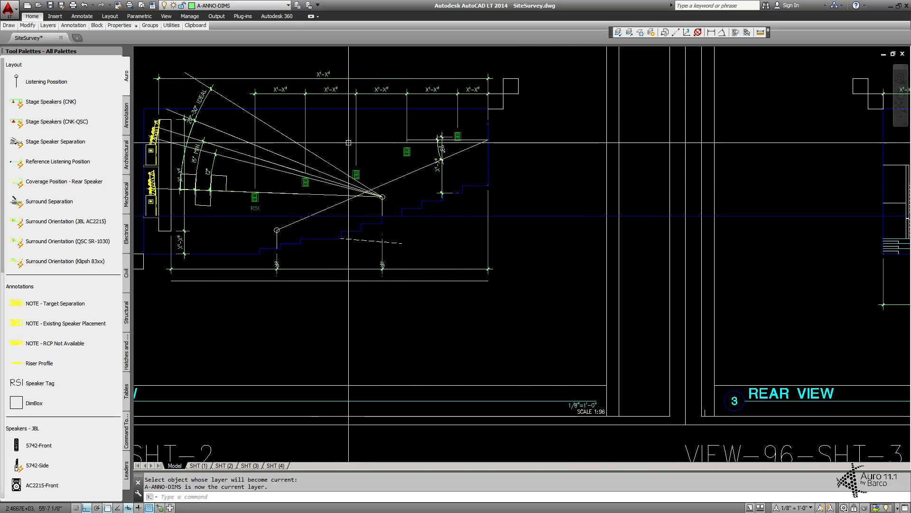
pyautogui.click(356, 174)
pyautogui.click(629, 32)
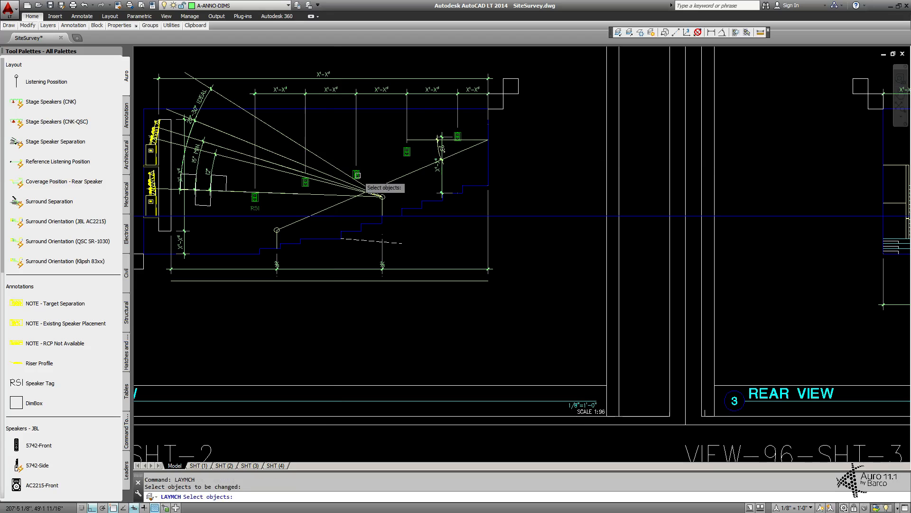
pyautogui.click(618, 32)
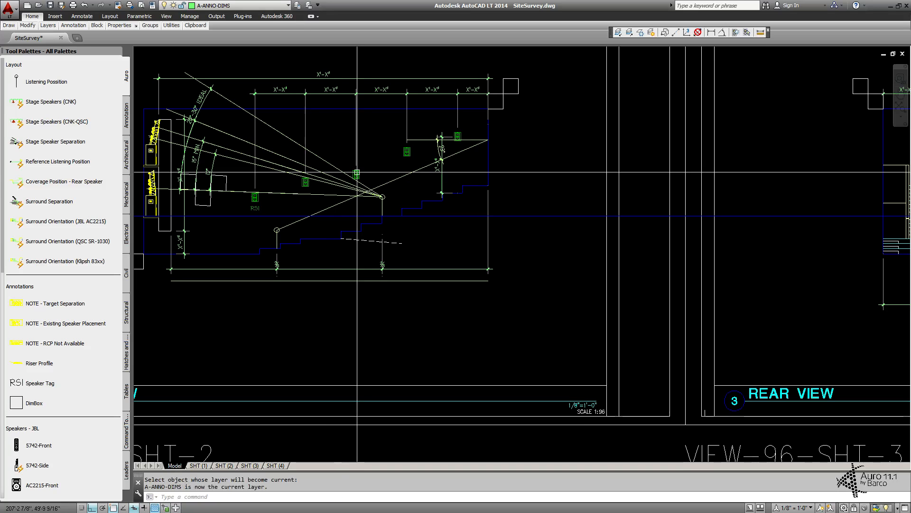
pyautogui.press('space')
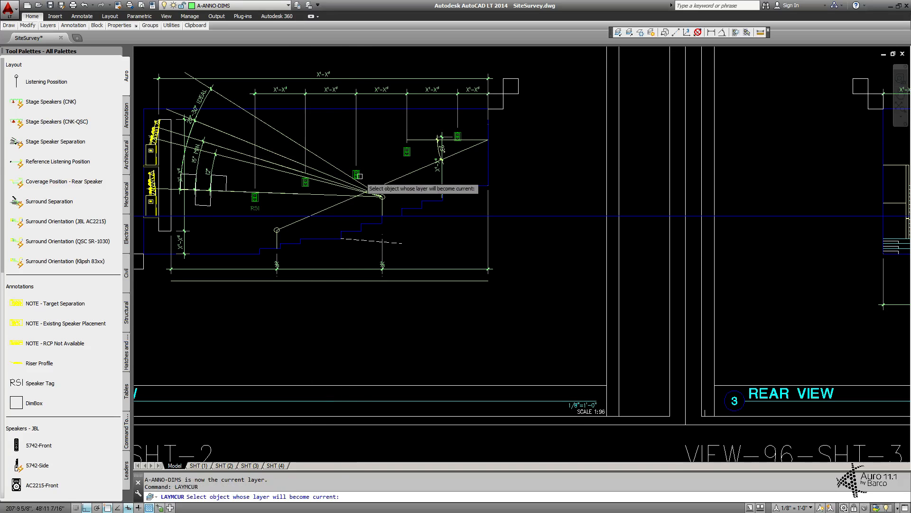
pyautogui.click(359, 175)
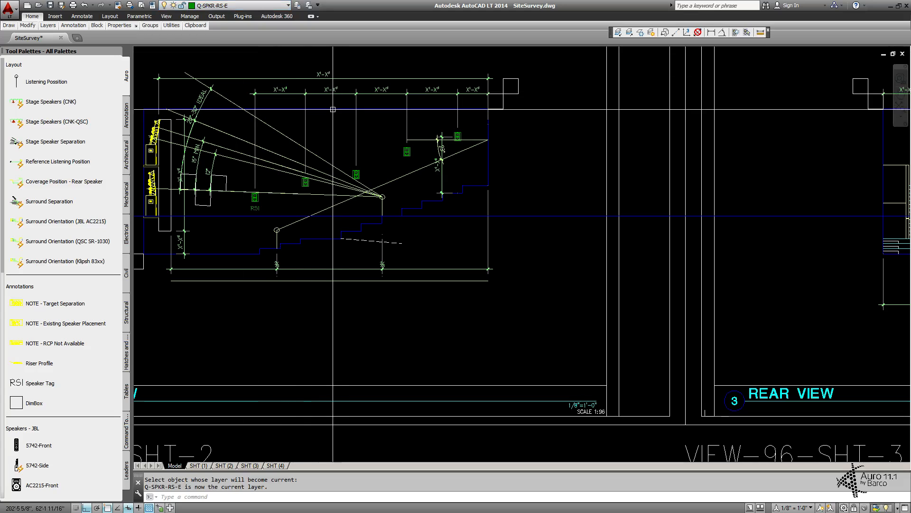
# Step: Draw vertical and horizontal construction lines through the center of the middle side surround speaker in the side view
pyautogui.write('xl')
pyautogui.press('Return')
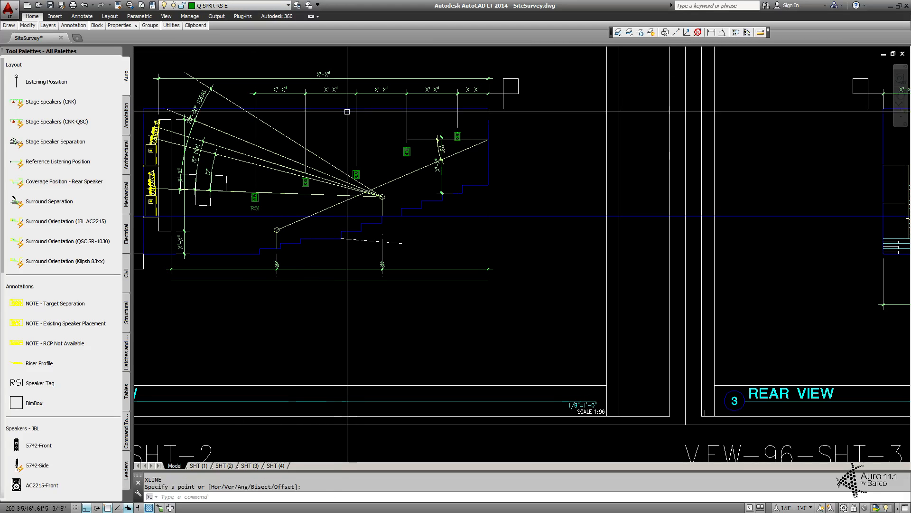
pyautogui.scroll(4, 359, 175)
pyautogui.scroll(3, 359, 175)
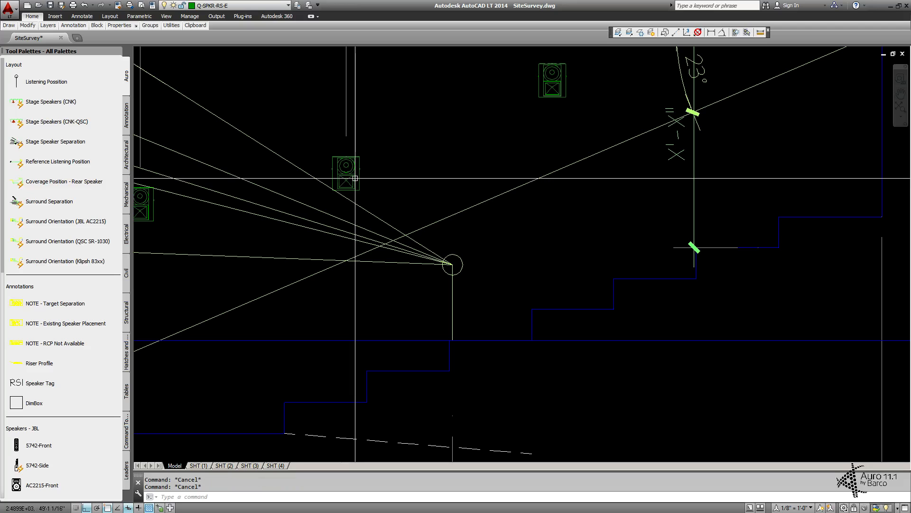
pyautogui.press('Return')
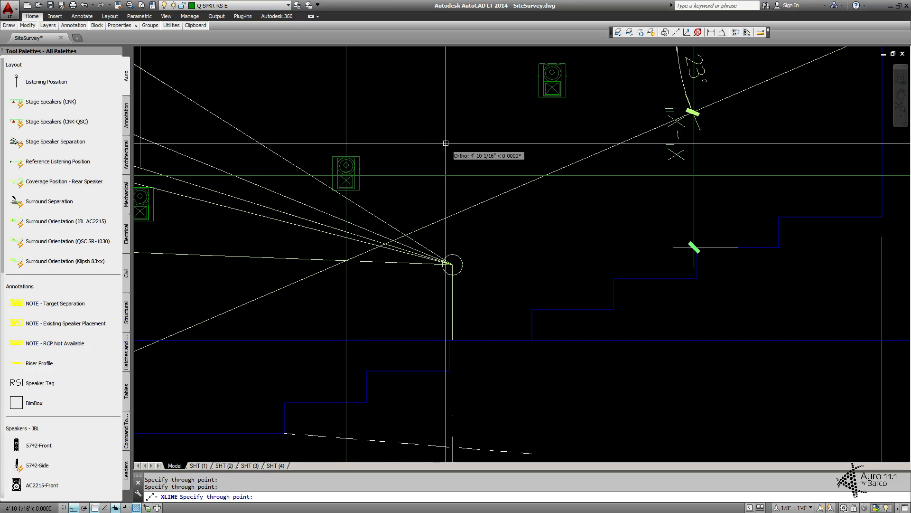
pyautogui.scroll(-2, 454, 138)
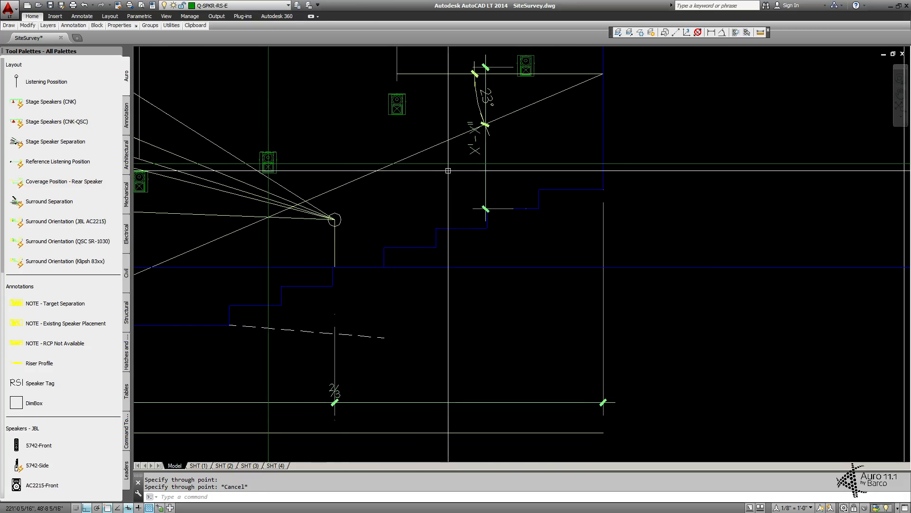
pyautogui.scroll(-5, 536, 173)
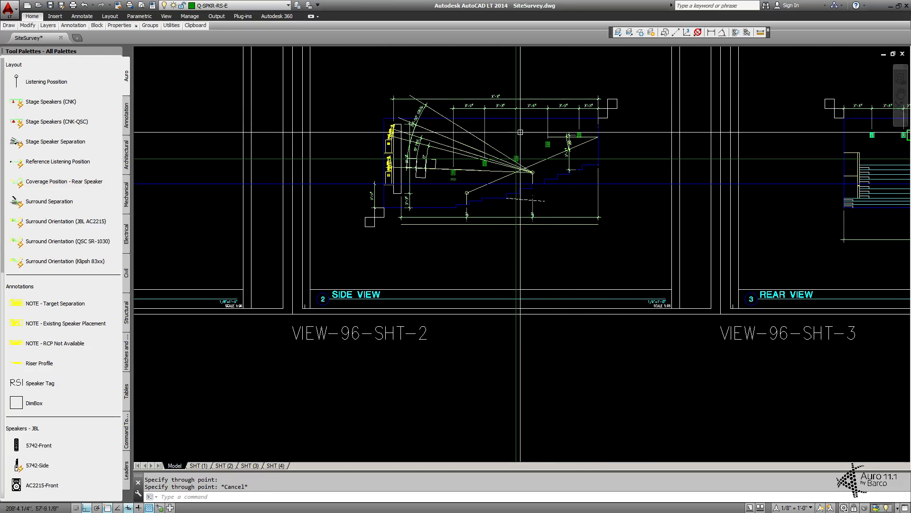
# Step: Draw a line on layer Q-LAYO along the rear view's floor from one side wall to the other
pyautogui.moveTo(645, 133); pyautogui.dragTo(420, 127, button='middle')
pyautogui.moveTo(569, 165); pyautogui.dragTo(329, 159, button='middle')
pyautogui.moveTo(536, 175); pyautogui.dragTo(496, 168, button='middle')
pyautogui.scroll(4, 431, 162)
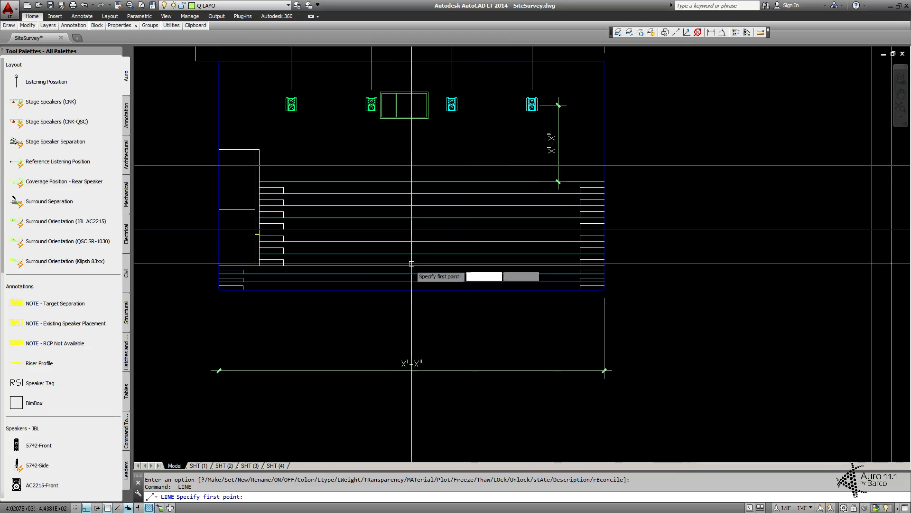
pyautogui.click(219, 293)
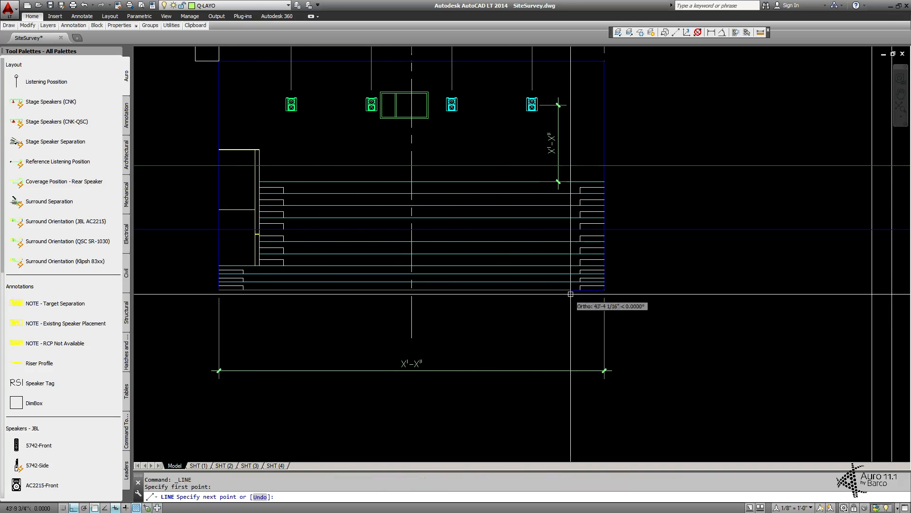
pyautogui.click(603, 291)
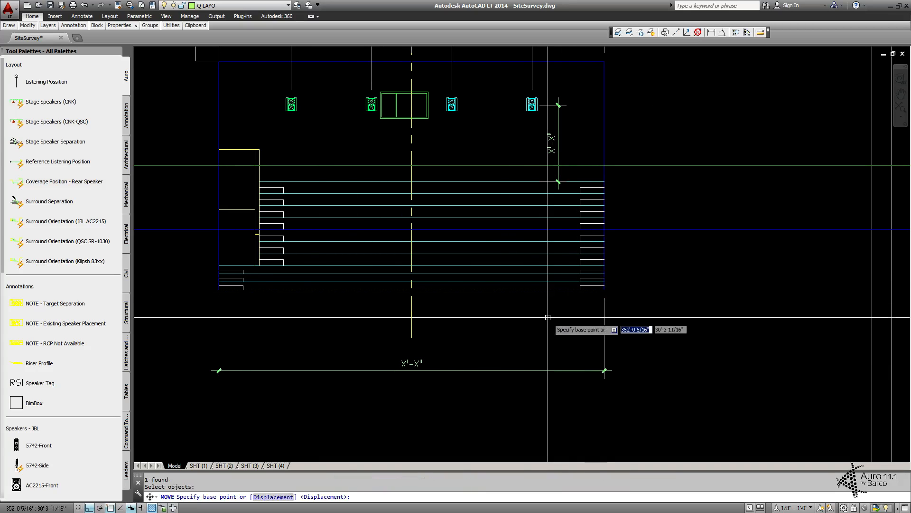
# Step: Move the new line 5' below the rear view's floor and lower it further to just above the room width dimension
pyautogui.click(661, 298)
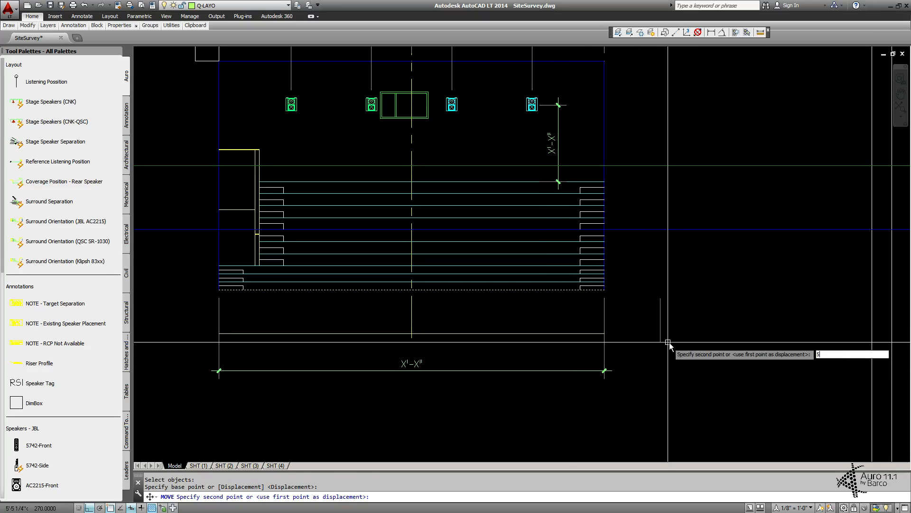
pyautogui.write("'")
pyautogui.press('Return')
pyautogui.click(562, 329)
pyautogui.press('Return')
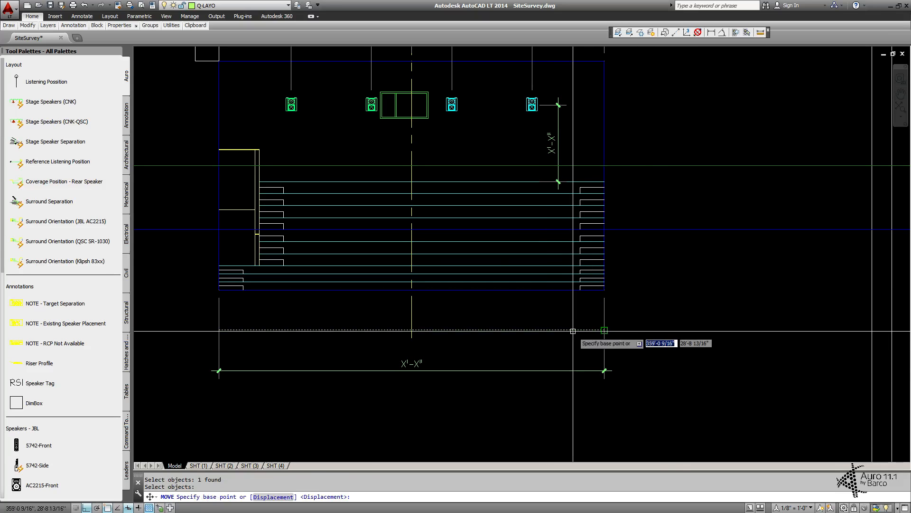
pyautogui.click(636, 327)
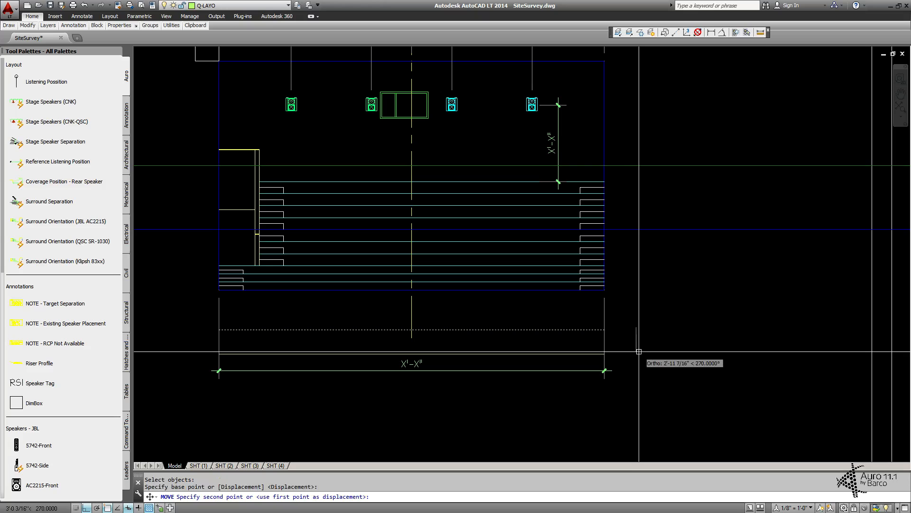
pyautogui.press('Return')
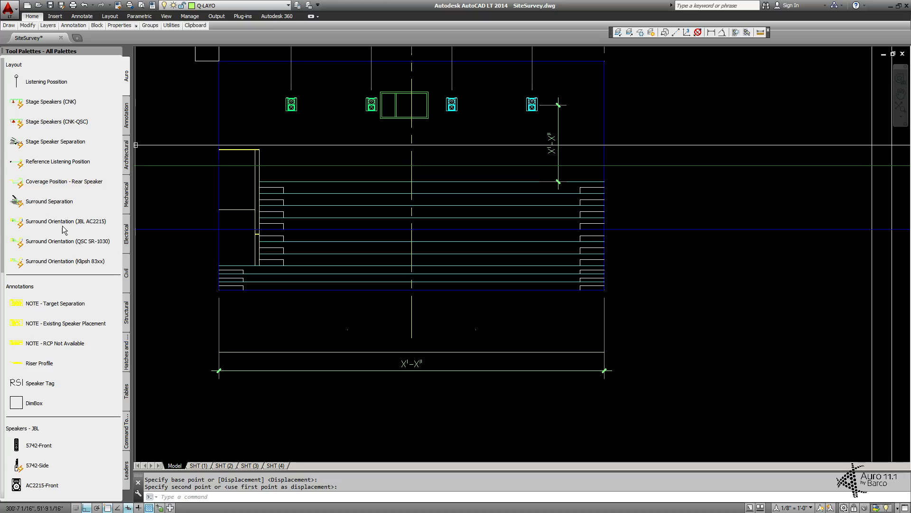
# Step: Insert the Surround Separation block in the rear view where the room centerline meets the listening position's floor construction line, and select it
pyautogui.click(17, 203)
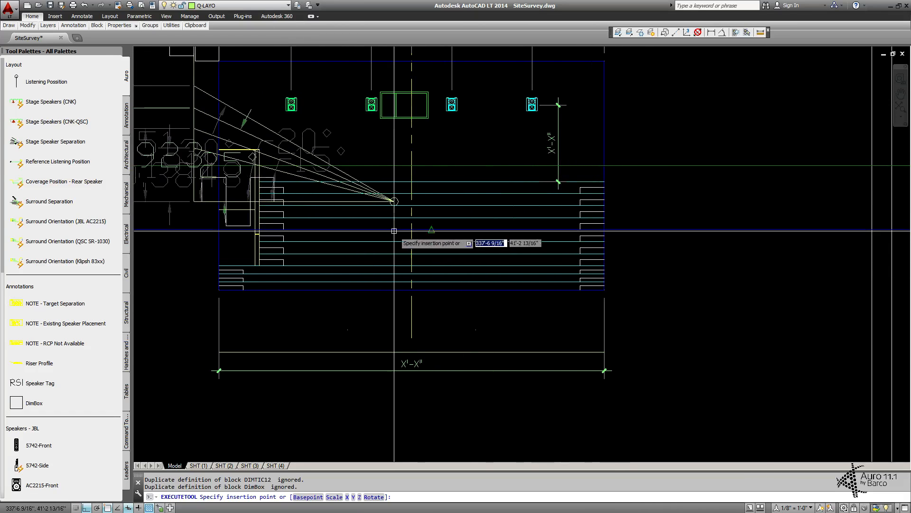
pyautogui.moveTo(311, 255); pyautogui.dragTo(573, 260, button='middle')
pyautogui.scroll(-2, 554, 262)
pyautogui.moveTo(419, 260); pyautogui.dragTo(713, 257, button='middle')
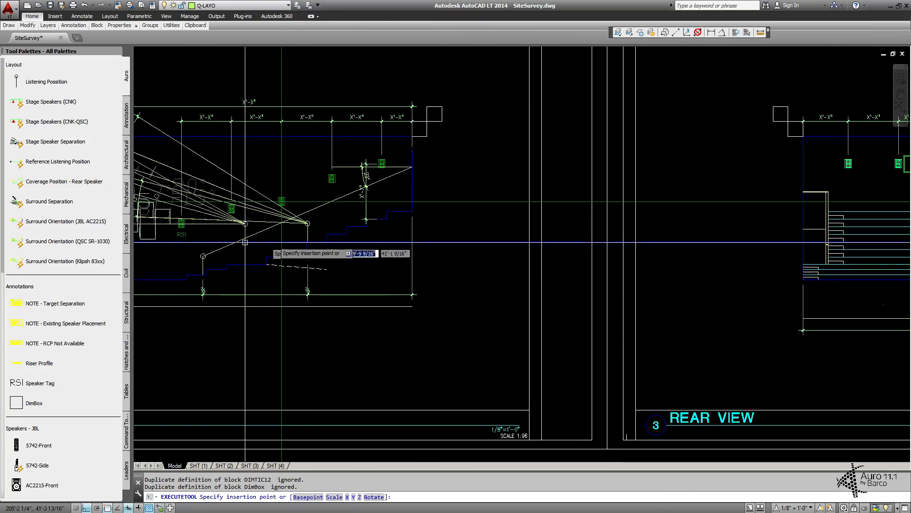
pyautogui.moveTo(826, 253); pyautogui.dragTo(464, 234, button='middle')
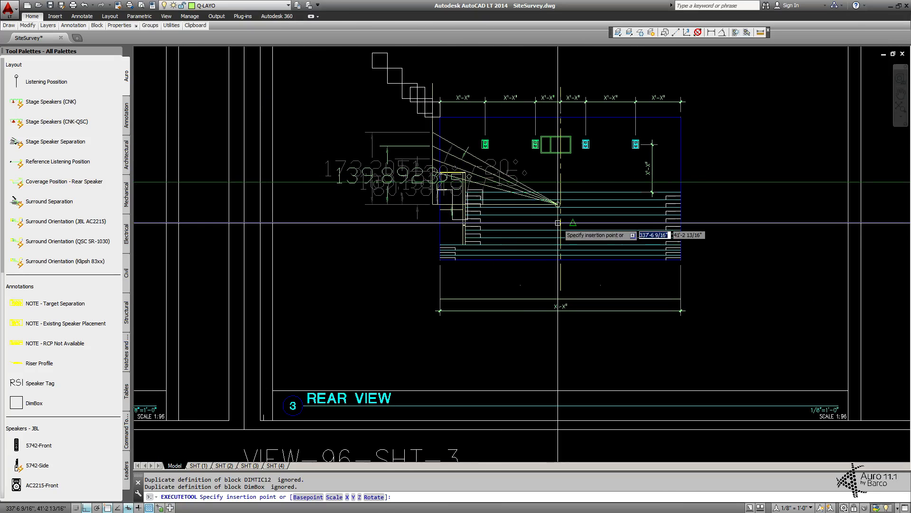
pyautogui.click(563, 204)
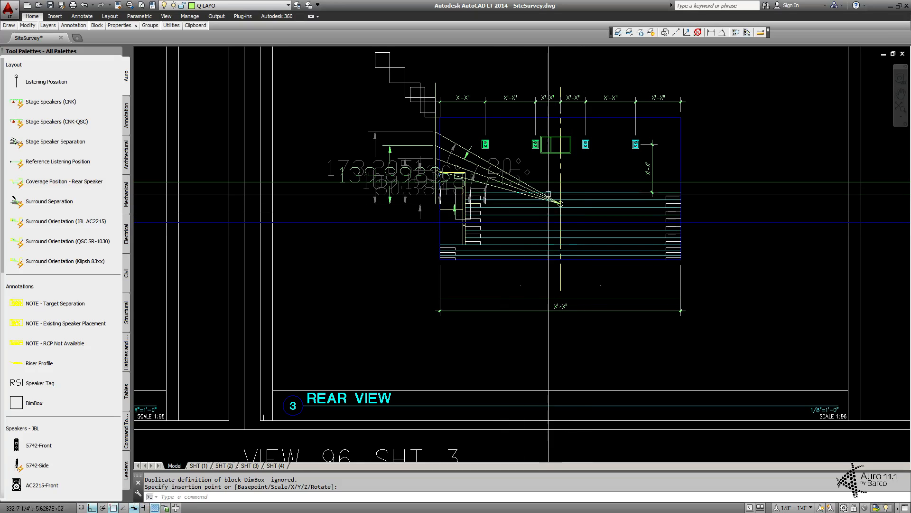
pyautogui.click(459, 148)
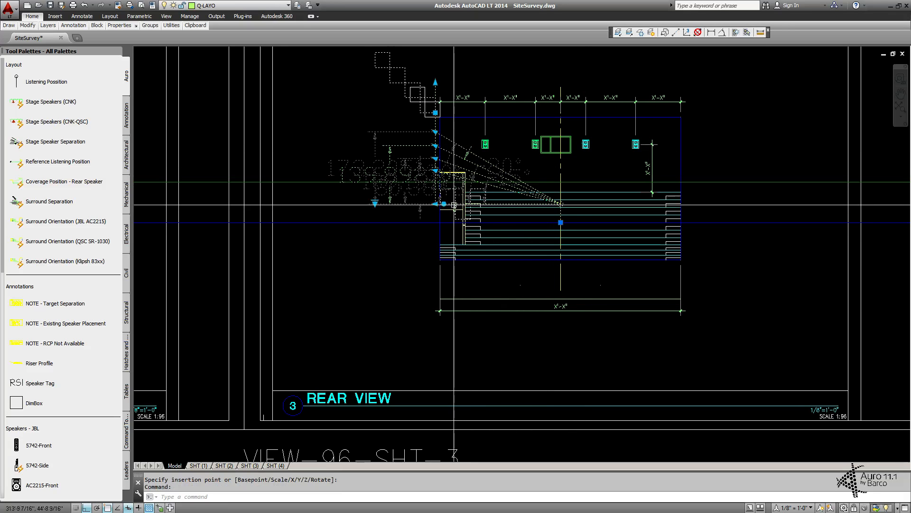
# Step: Rotate the Surround Separation block's baseline to aim where the projected surround speaker height line meets the rear view's side wall
pyautogui.scroll(4, 448, 206)
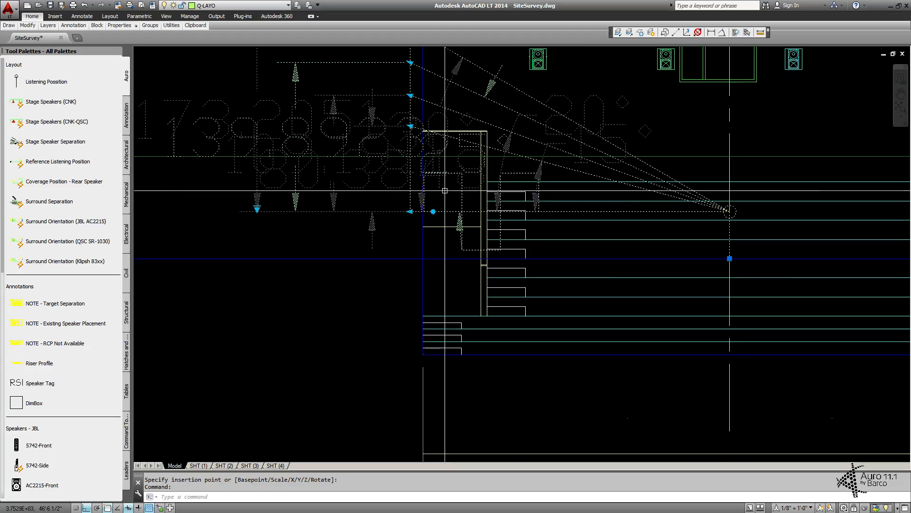
pyautogui.scroll(2, 445, 191)
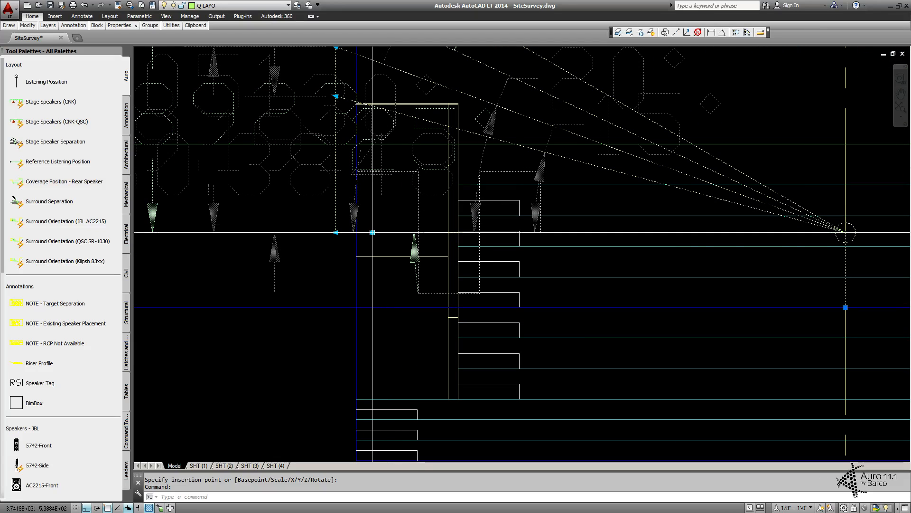
pyautogui.click(372, 232)
pyautogui.scroll(8, 362, 147)
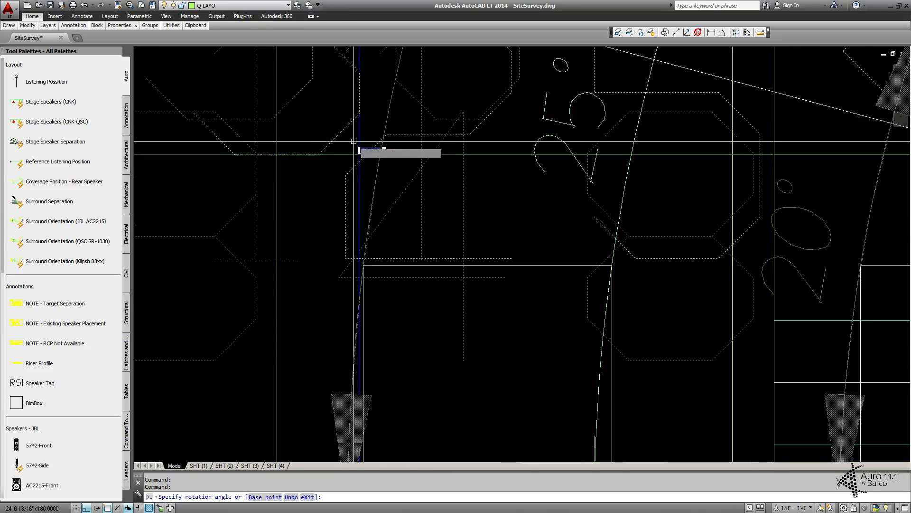
pyautogui.click(363, 163)
pyautogui.scroll(-6, 364, 163)
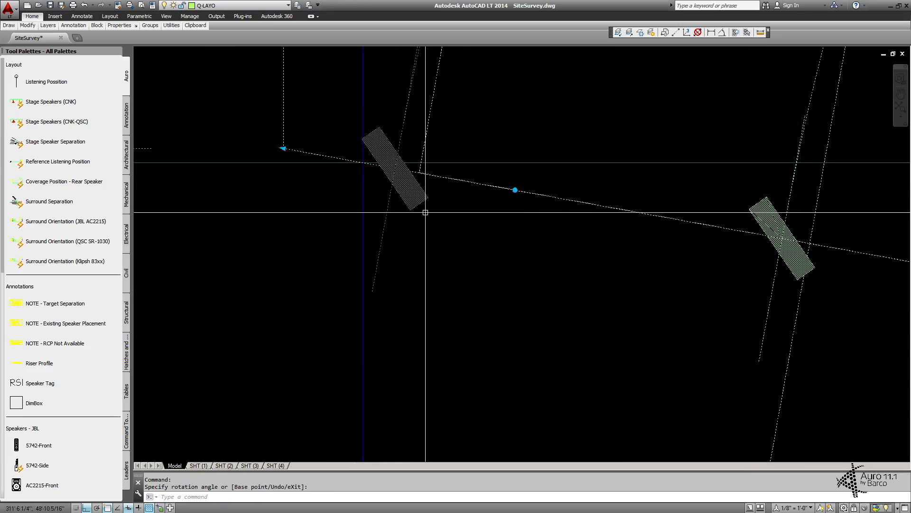
# Step: Examine the rotated block's baseline against the projected height line and the surround speakers in the side view
pyautogui.scroll(-8, 426, 212)
pyautogui.scroll(-2, 274, 222)
pyautogui.moveTo(299, 233); pyautogui.dragTo(665, 234, button='middle')
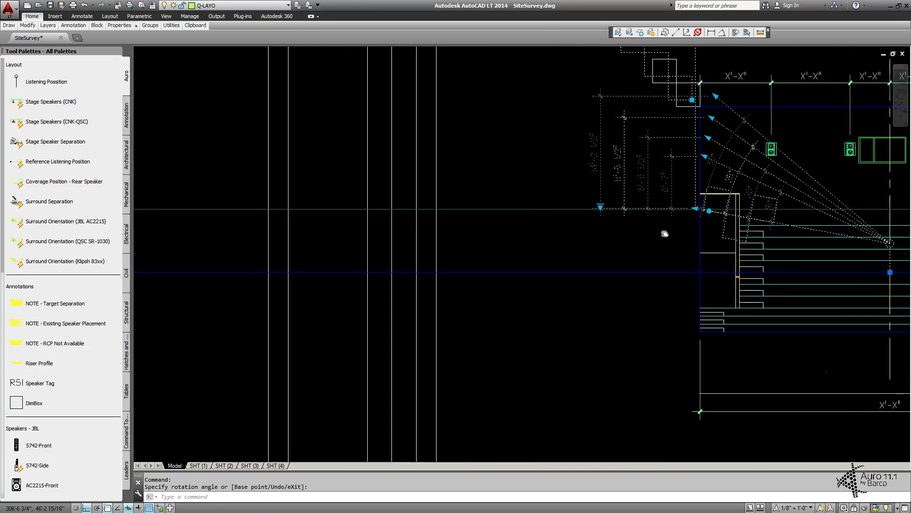
pyautogui.moveTo(177, 220); pyautogui.dragTo(526, 237, button='middle')
pyautogui.scroll(-1, 526, 238)
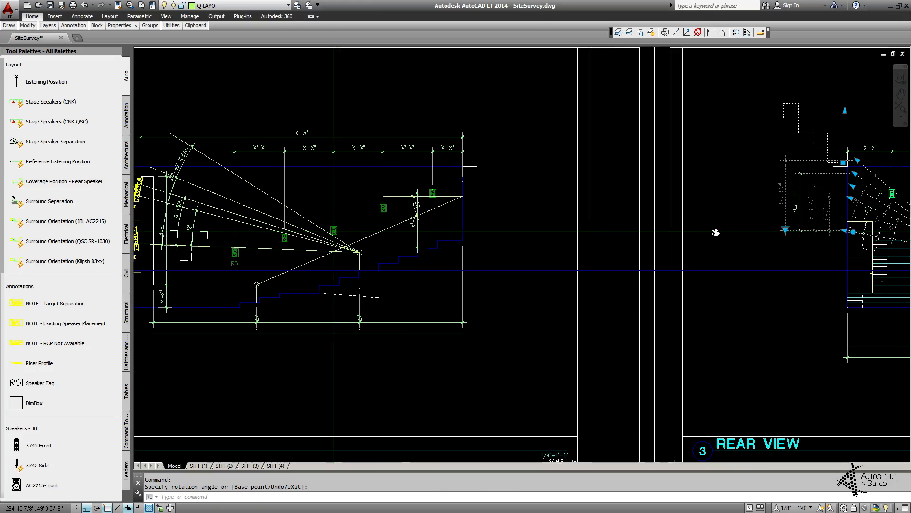
pyautogui.moveTo(657, 230); pyautogui.dragTo(407, 217, button='middle')
pyautogui.scroll(5, 541, 223)
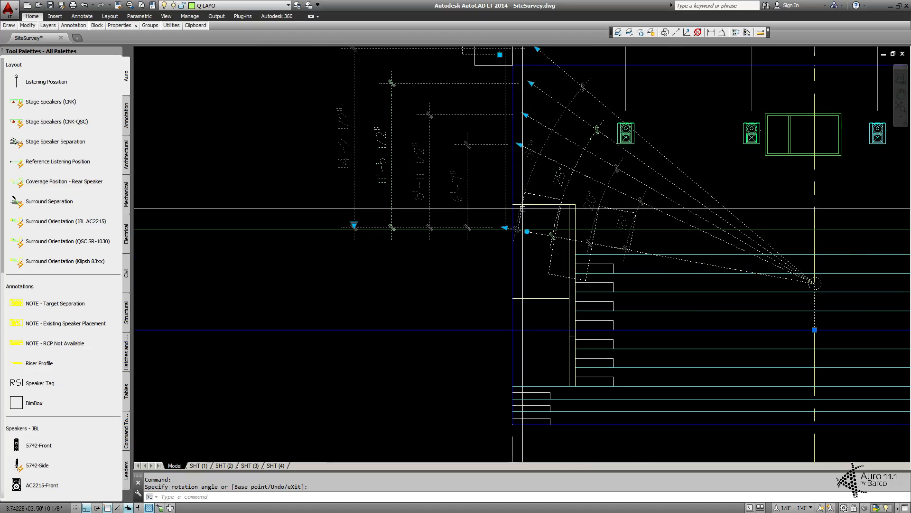
pyautogui.moveTo(524, 243); pyautogui.dragTo(383, 220, button='middle')
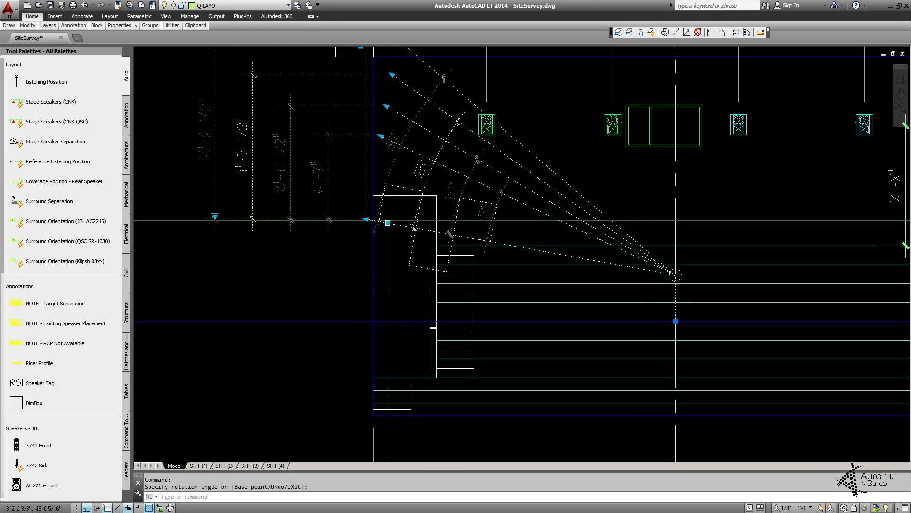
pyautogui.scroll(-2, 333, 238)
pyautogui.moveTo(293, 244)
pyautogui.mouseDown(button='middle')
pyautogui.moveTo(709, 243)
pyautogui.moveTo(695, 227)
pyautogui.moveTo(396, 216)
pyautogui.mouseUp(button='middle')
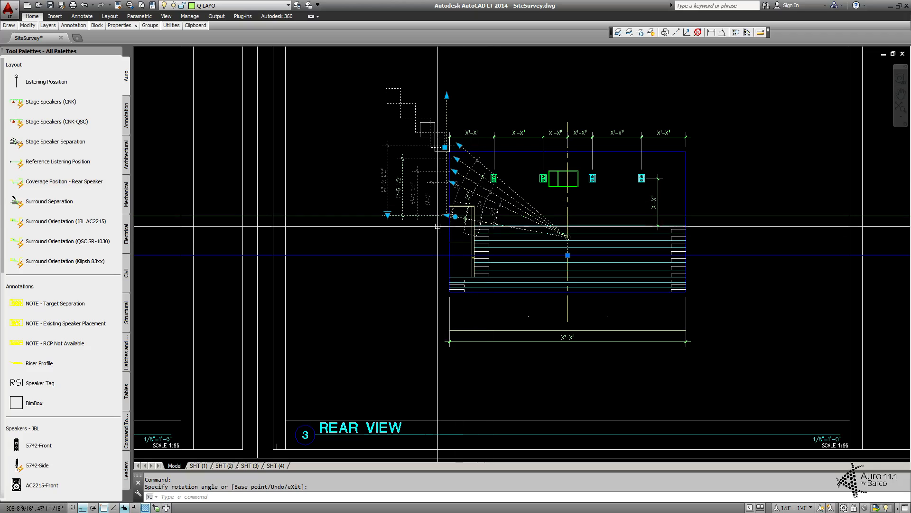
pyautogui.scroll(2, 445, 210)
pyautogui.moveTo(498, 212); pyautogui.dragTo(399, 201, button='middle')
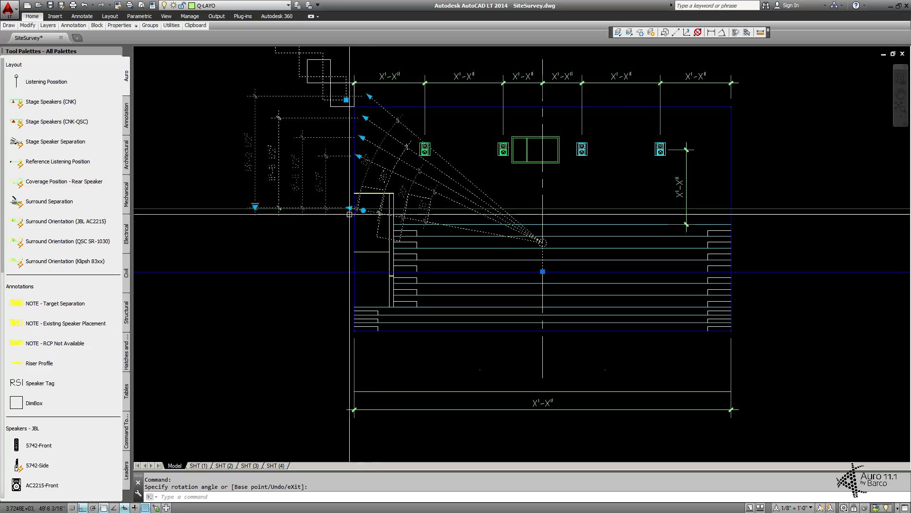
pyautogui.scroll(4, 356, 222)
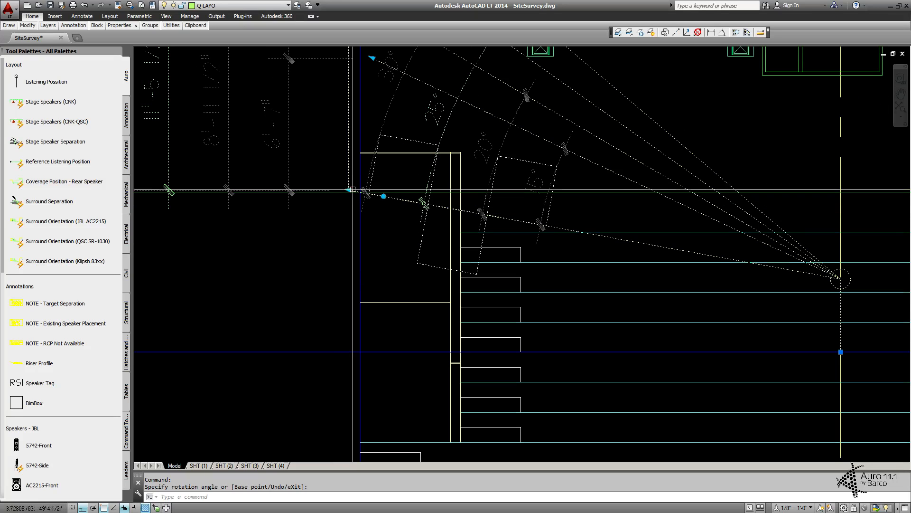
pyautogui.scroll(-3, 348, 190)
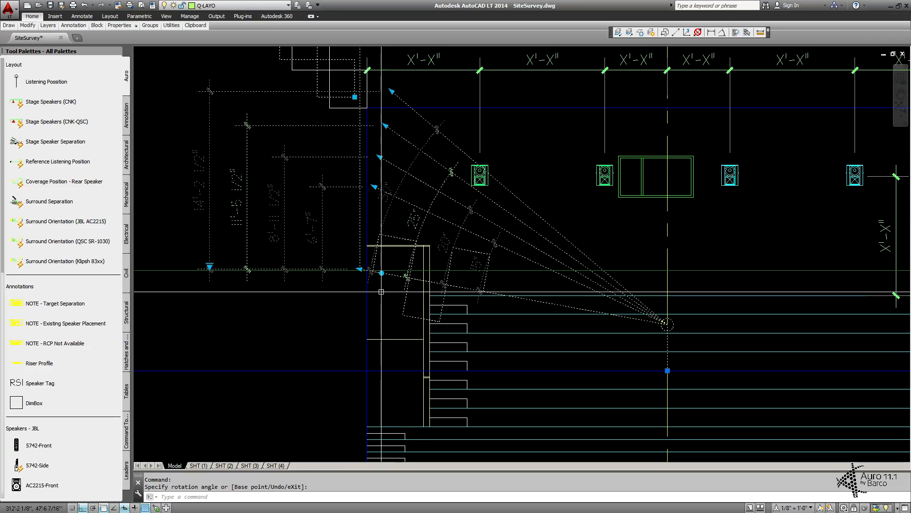
pyautogui.press('Escape')
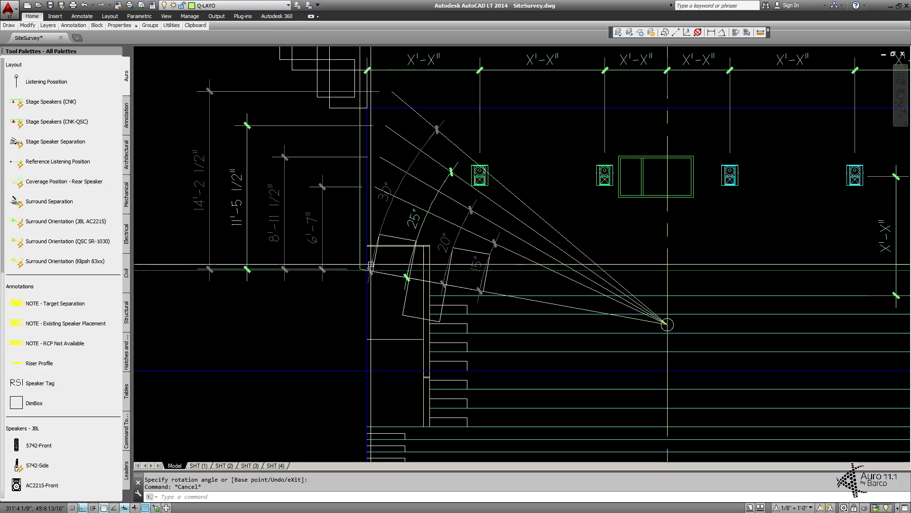
# Step: Move the Surround Separation block's stepped outline to the rear view's corner where the side wall meets the ceiling line
pyautogui.scroll(2, 369, 259)
pyautogui.click(354, 251)
pyautogui.scroll(-2, 402, 252)
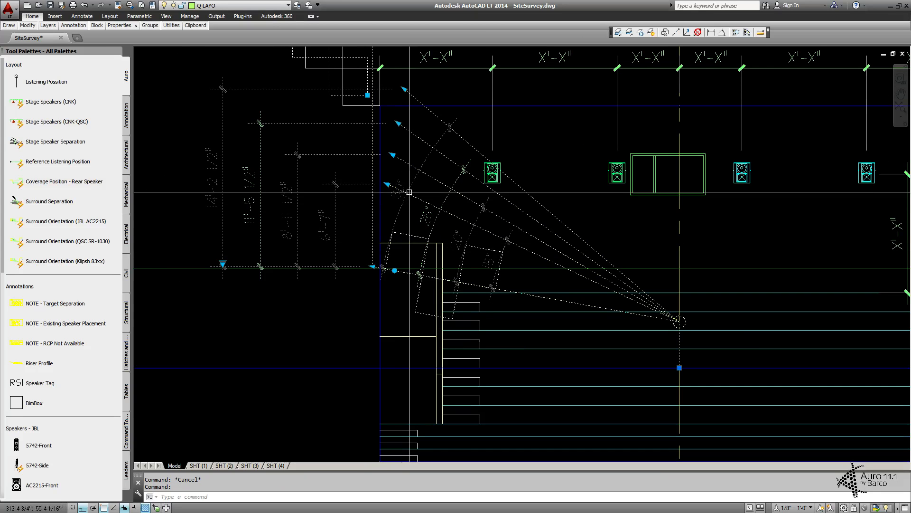
pyautogui.moveTo(409, 192)
pyautogui.mouseDown(button='middle')
pyautogui.moveTo(468, 251)
pyautogui.moveTo(452, 283)
pyautogui.mouseUp(button='middle')
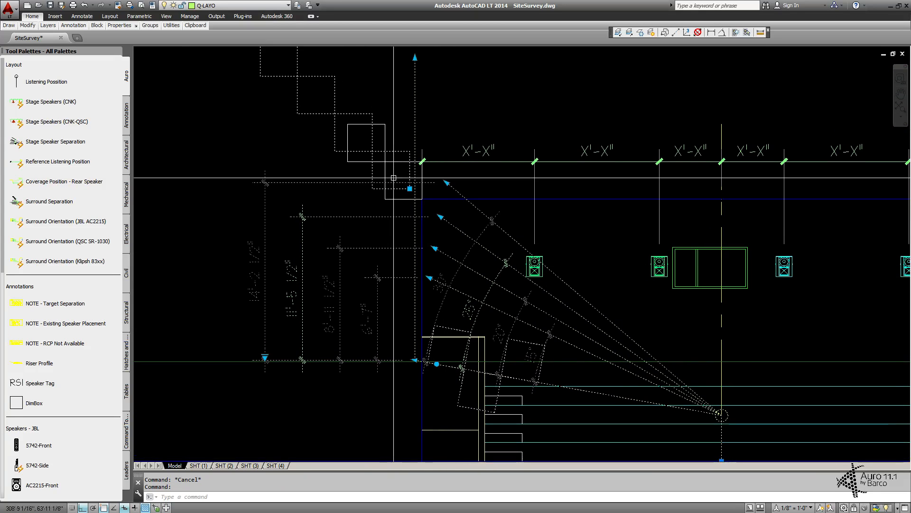
pyautogui.scroll(-2, 388, 164)
pyautogui.moveTo(388, 165); pyautogui.dragTo(370, 194, button='middle')
pyautogui.click(385, 210)
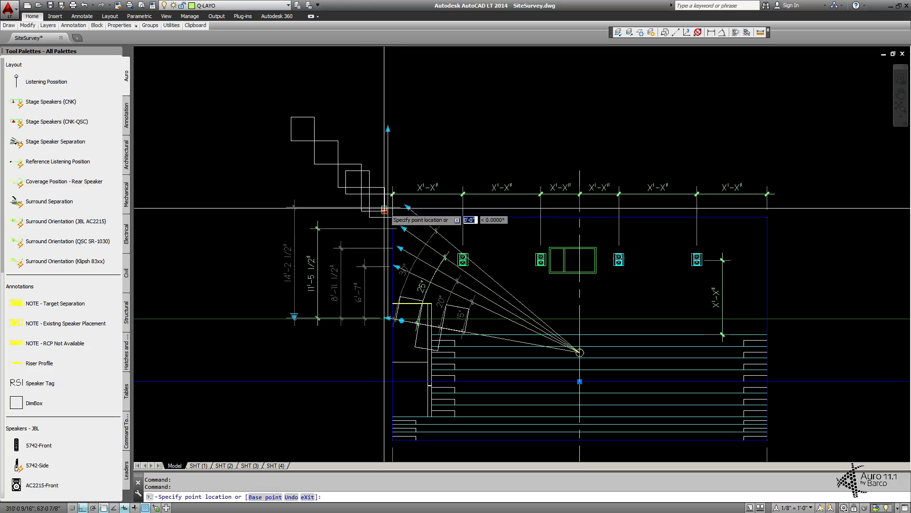
pyautogui.press('F9')
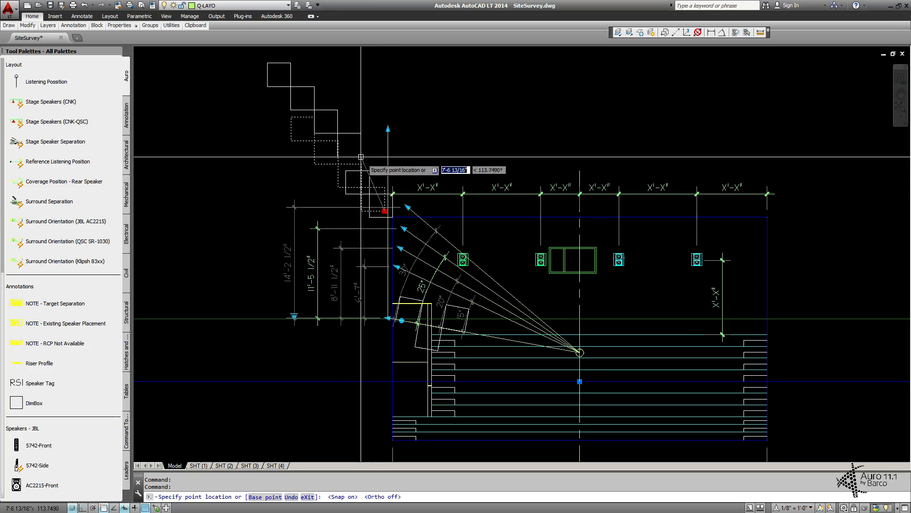
pyautogui.press('F8')
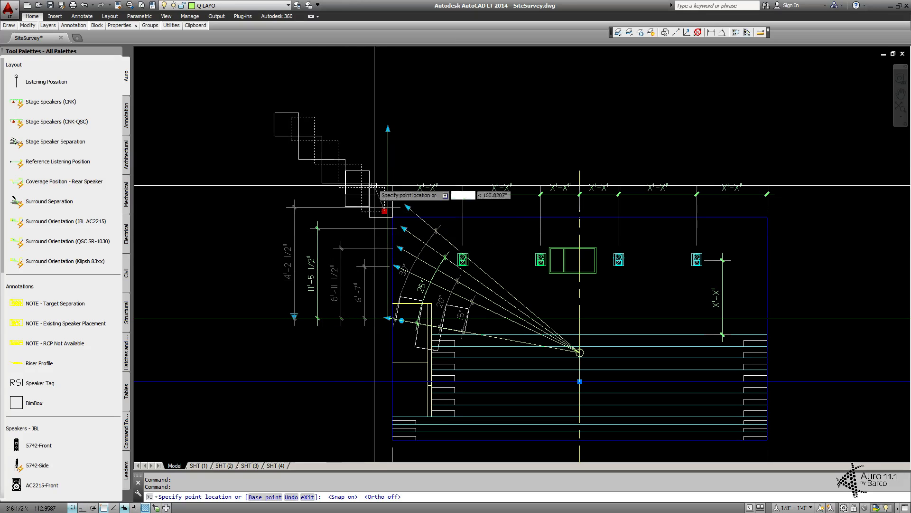
pyautogui.press('F9')
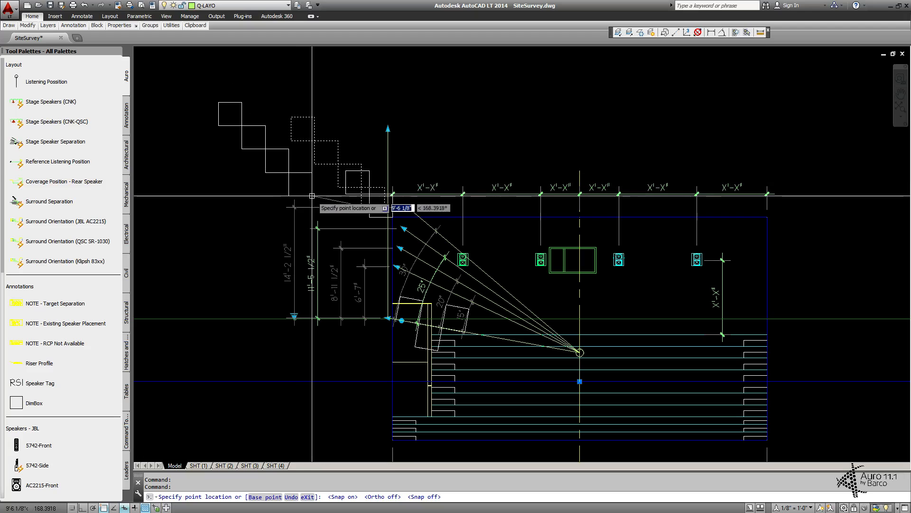
pyautogui.click(393, 217)
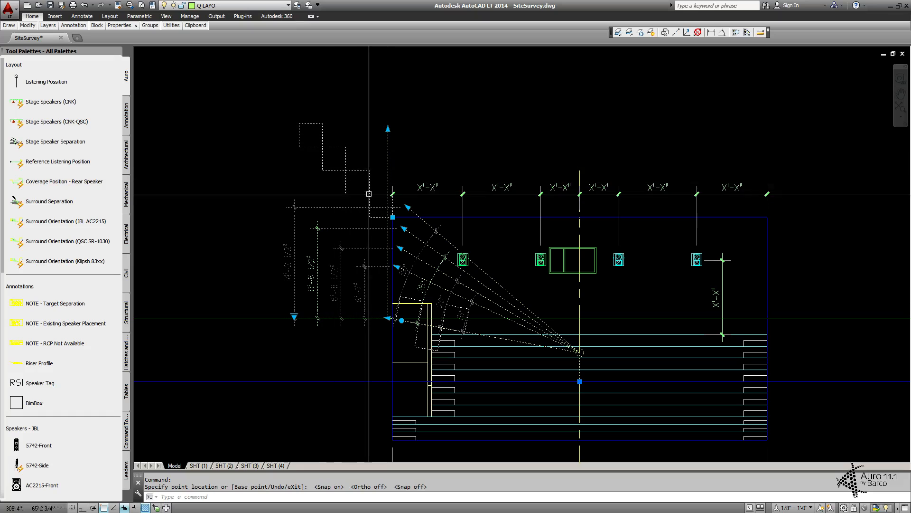
# Step: Stretch the outer end of the block's baseline onto the side wall at the projected speaker height line
pyautogui.moveTo(380, 216); pyautogui.dragTo(364, 173, button='middle')
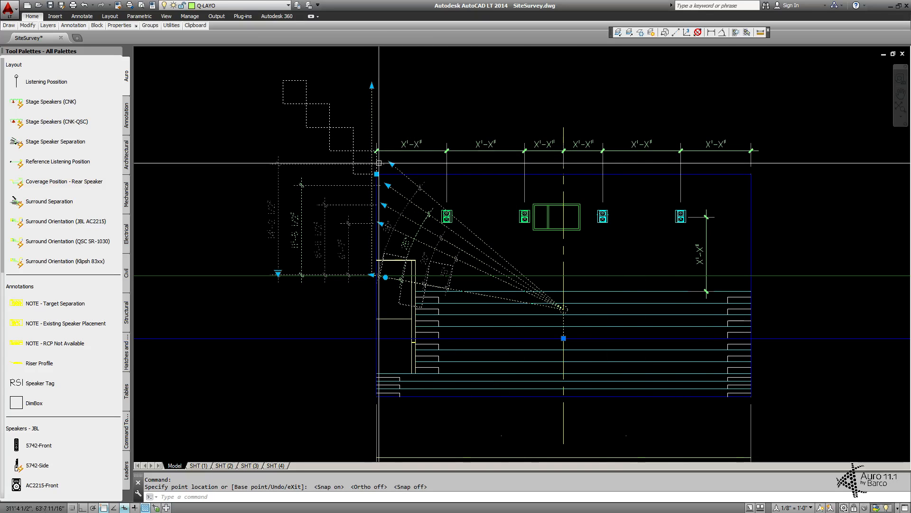
pyautogui.scroll(2, 392, 253)
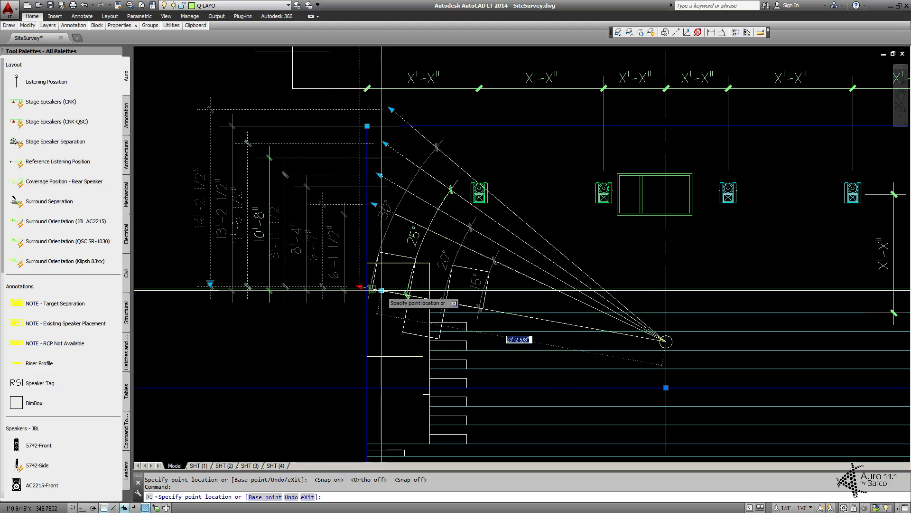
pyautogui.scroll(5, 375, 291)
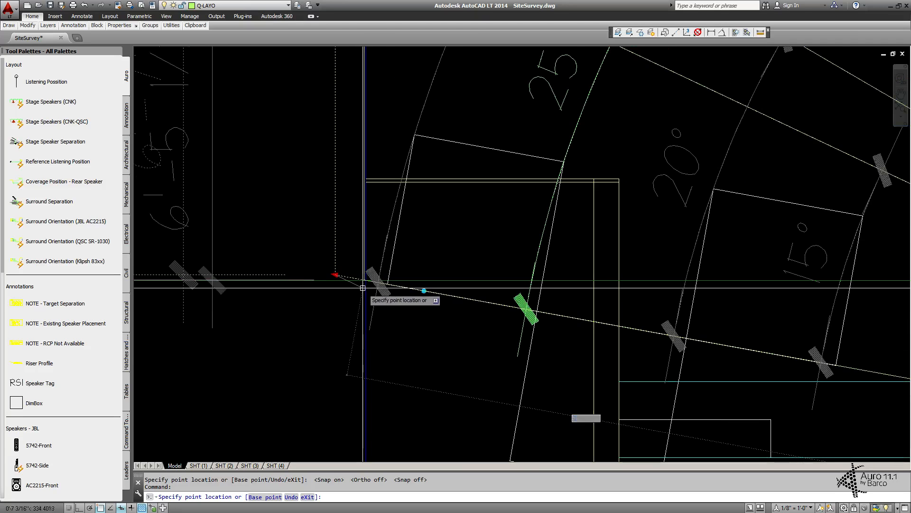
pyautogui.click(365, 287)
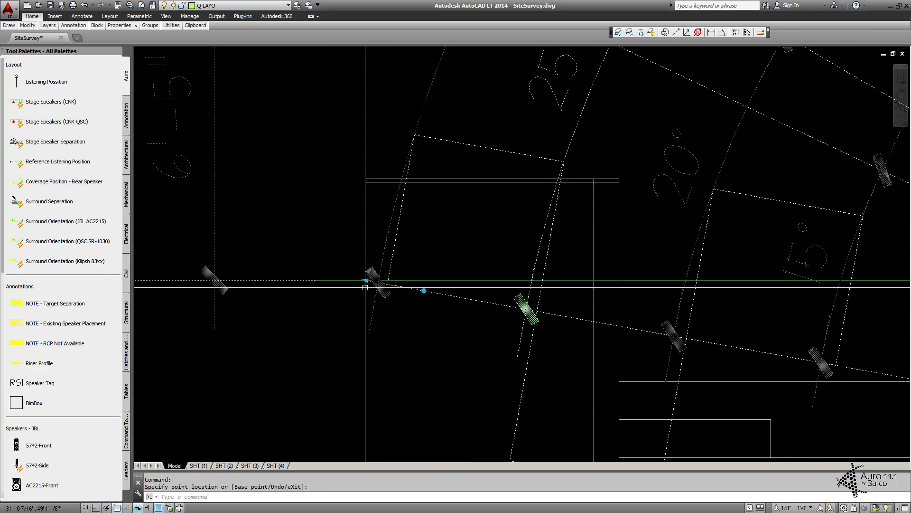
pyautogui.scroll(-6, 366, 300)
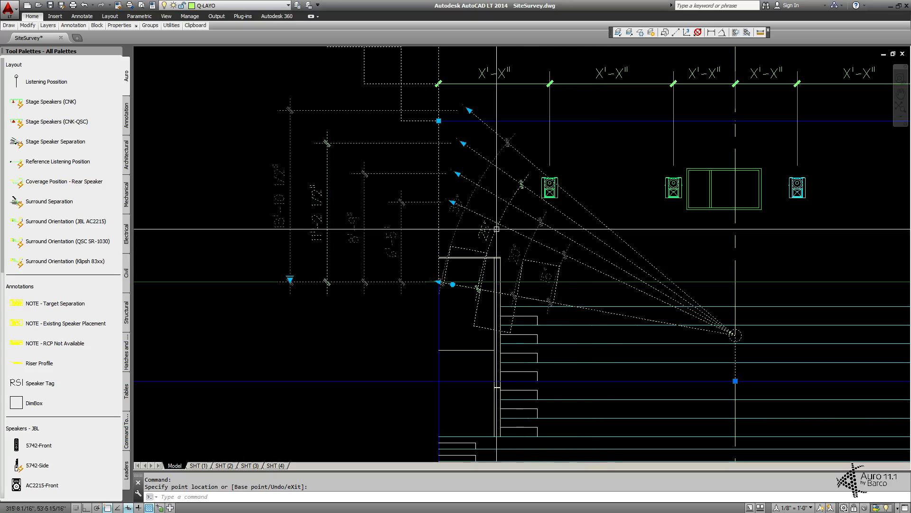
# Step: Stretch the block's 15° and 20° rays to their intersections with the side wall line
pyautogui.click(439, 194)
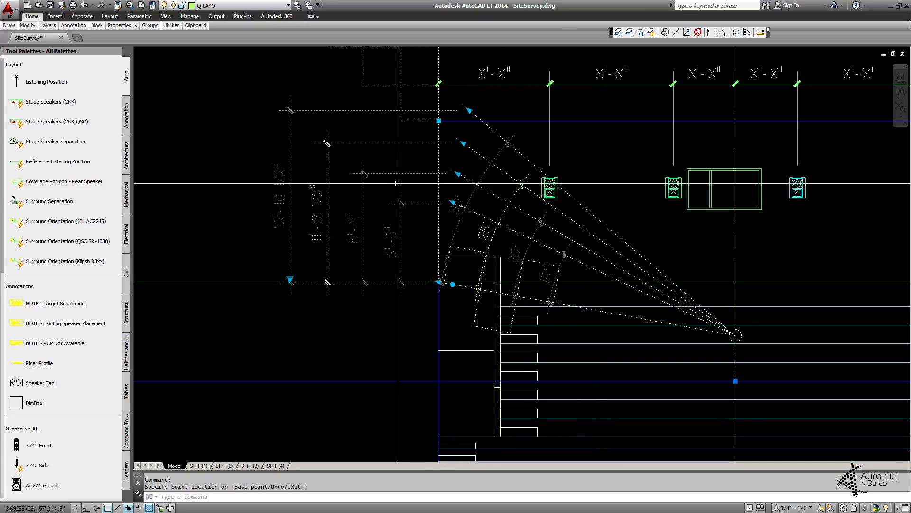
pyautogui.click(454, 202)
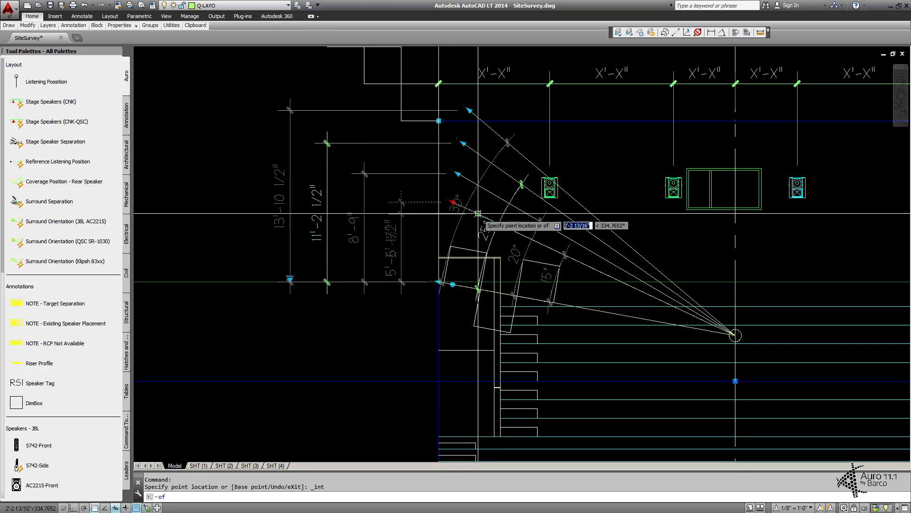
pyautogui.click(439, 192)
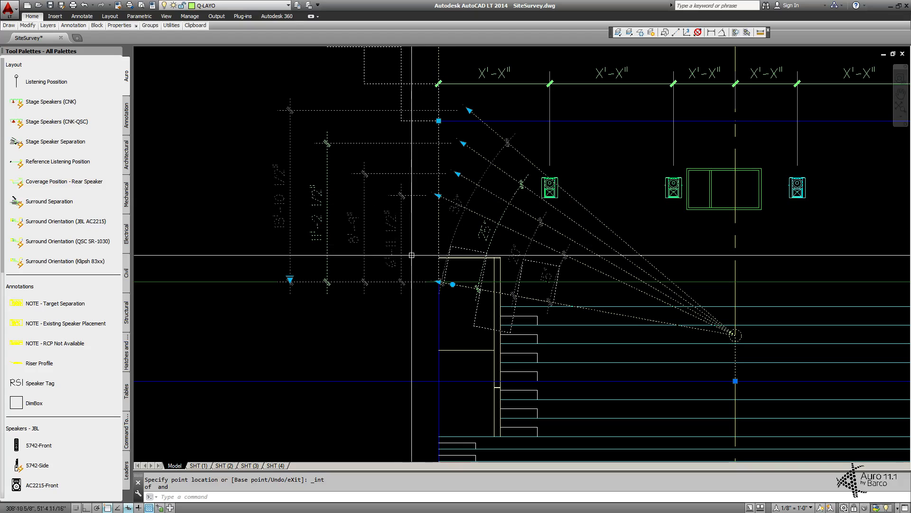
pyautogui.moveTo(416, 190); pyautogui.dragTo(386, 224, button='middle')
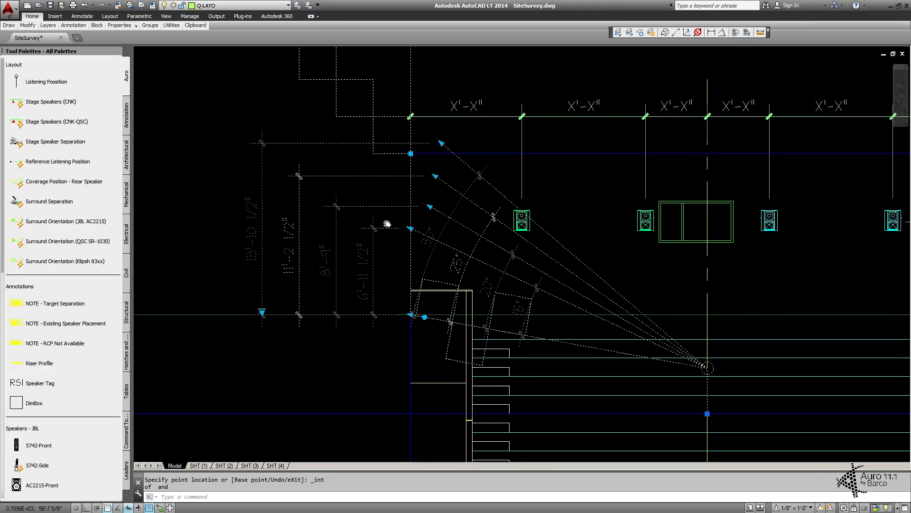
pyautogui.click(430, 206)
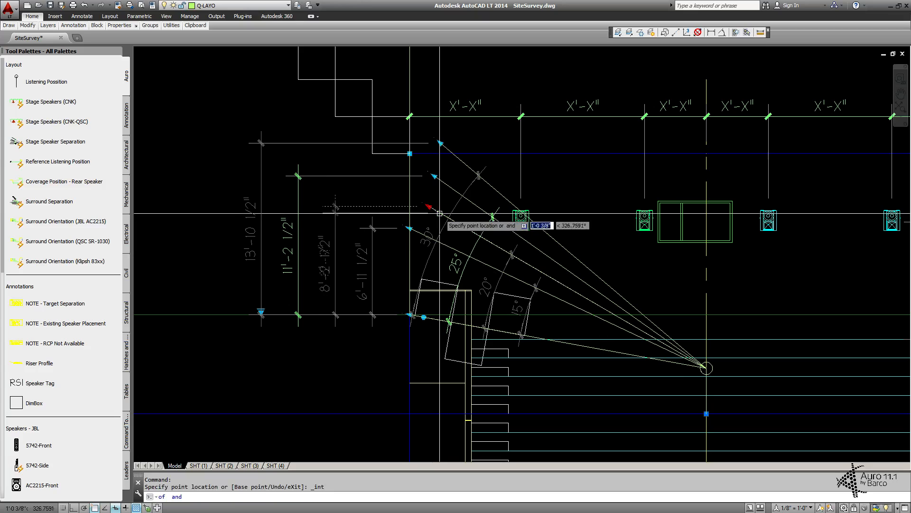
pyautogui.click(417, 187)
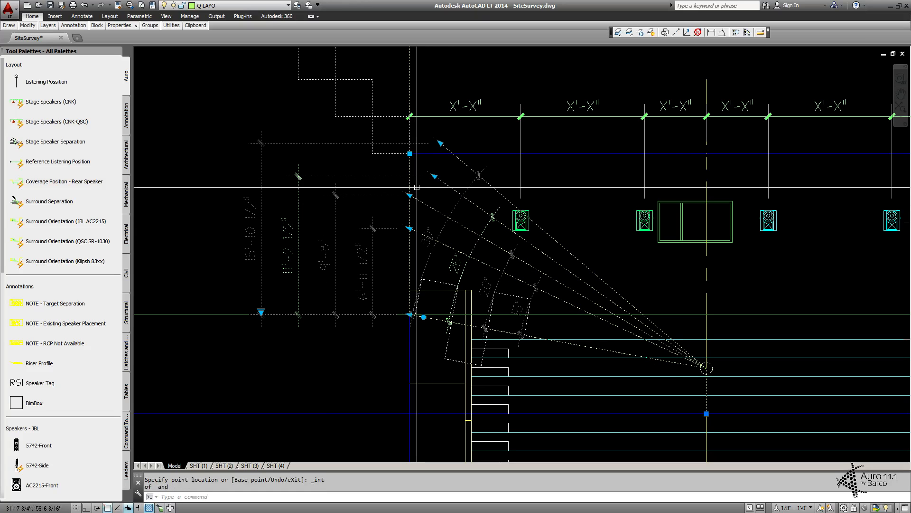
# Step: Stretch the block's 25° and 30° rays to their intersections with the side wall line and deselect the block
pyautogui.click(434, 176)
pyautogui.click(442, 183)
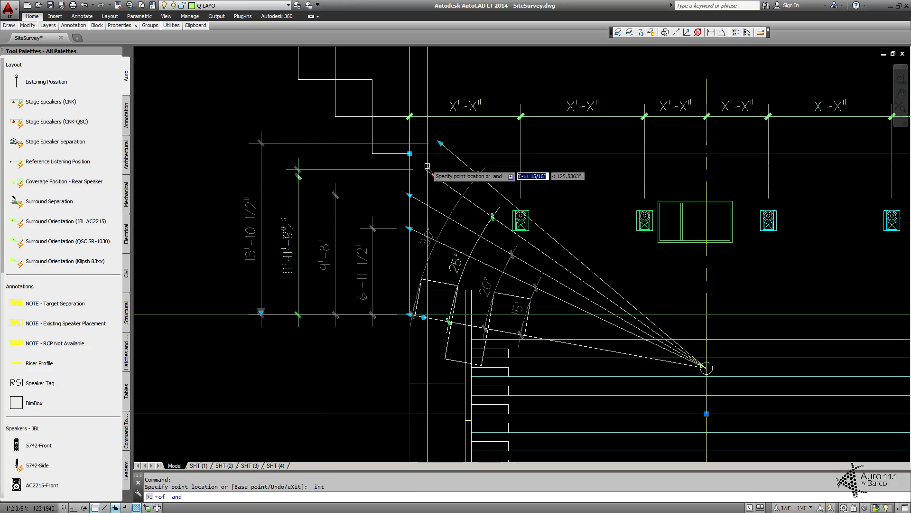
pyautogui.click(411, 164)
pyautogui.click(441, 143)
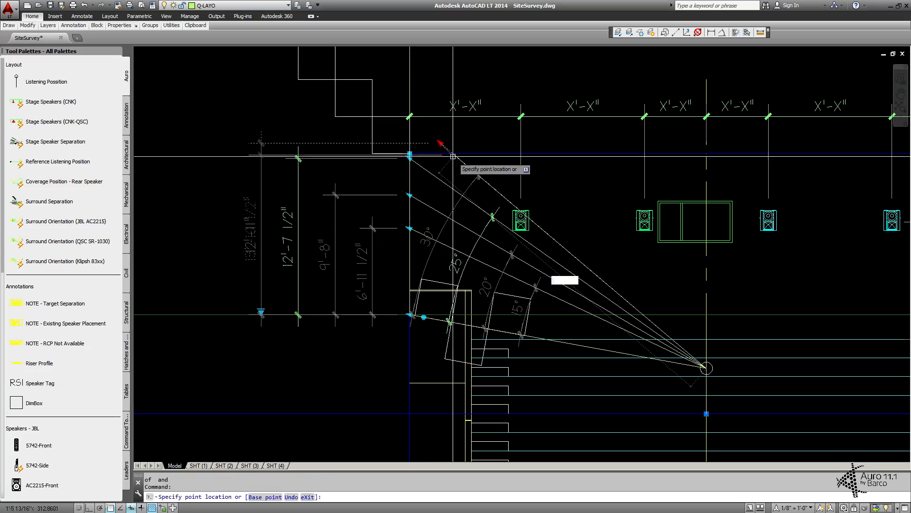
pyautogui.click(464, 162)
pyautogui.click(410, 106)
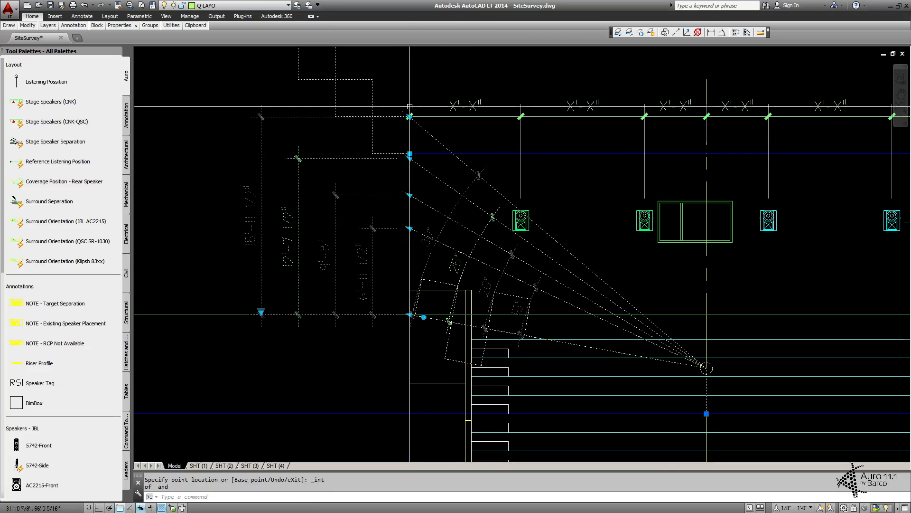
pyautogui.press('Escape')
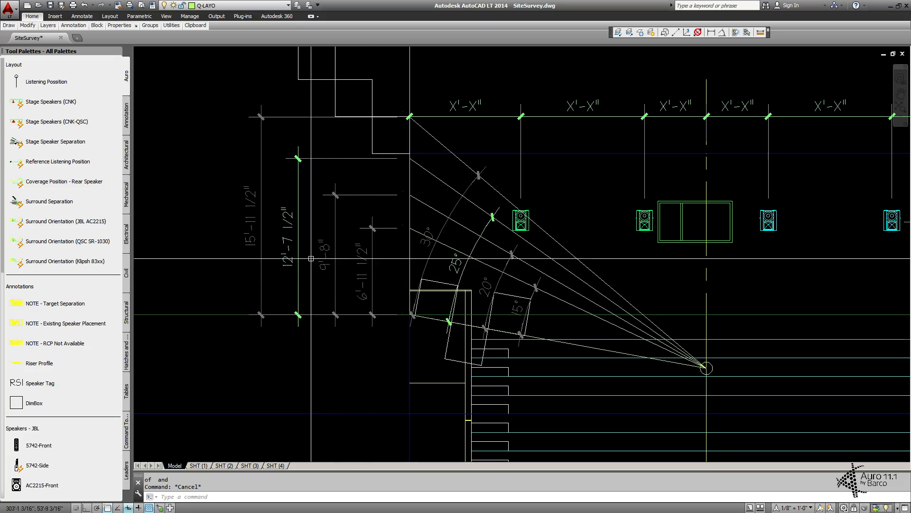
# Step: Cycle the Surround Separation block's displayed dimensions through 30 Degrees, All Dims and 20 Degrees, back to 25 Degrees
pyautogui.click(339, 292)
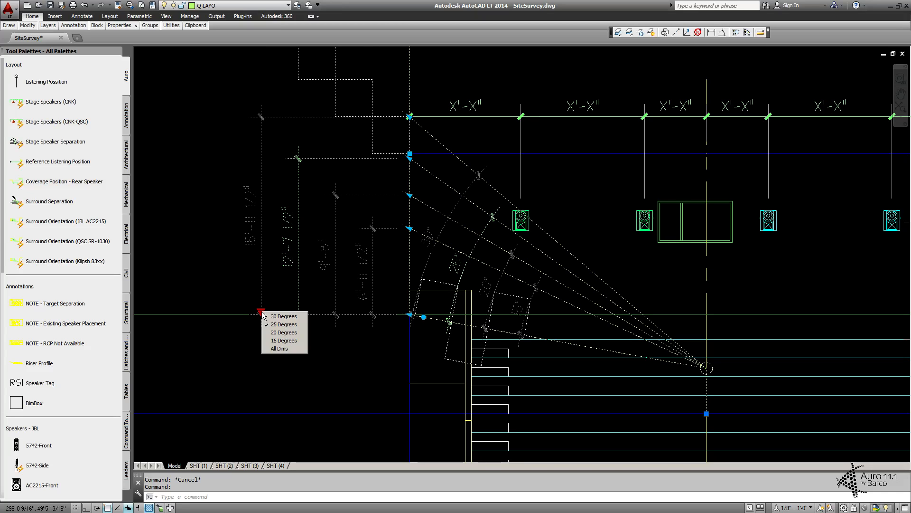
pyautogui.click(265, 317)
pyautogui.moveTo(261, 312)
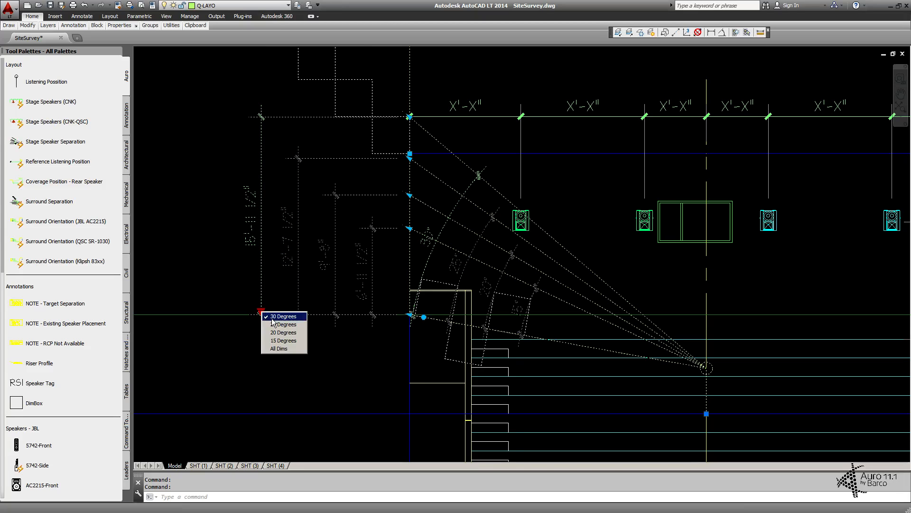
pyautogui.click(284, 349)
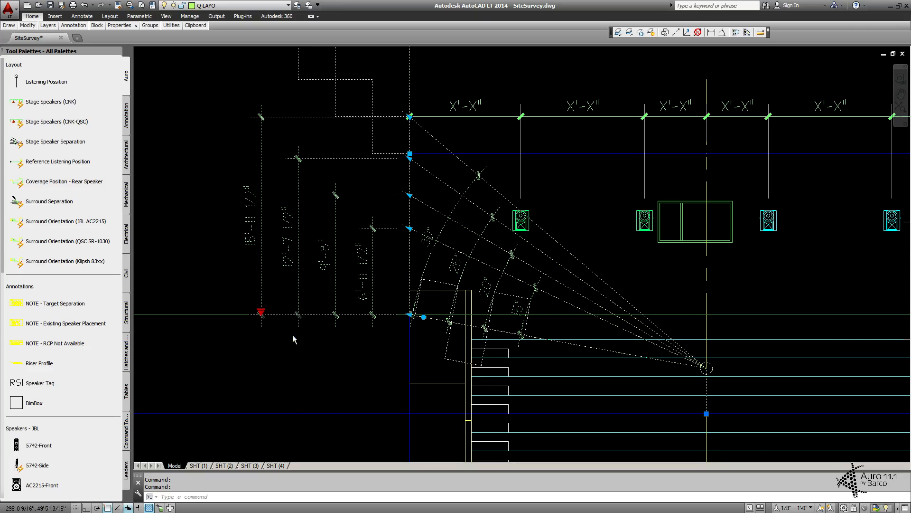
pyautogui.click(261, 312)
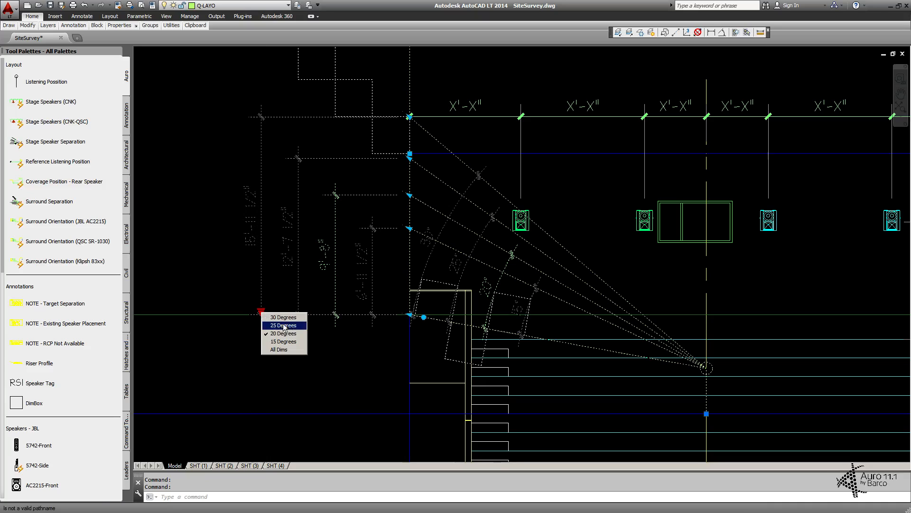
pyautogui.click(291, 327)
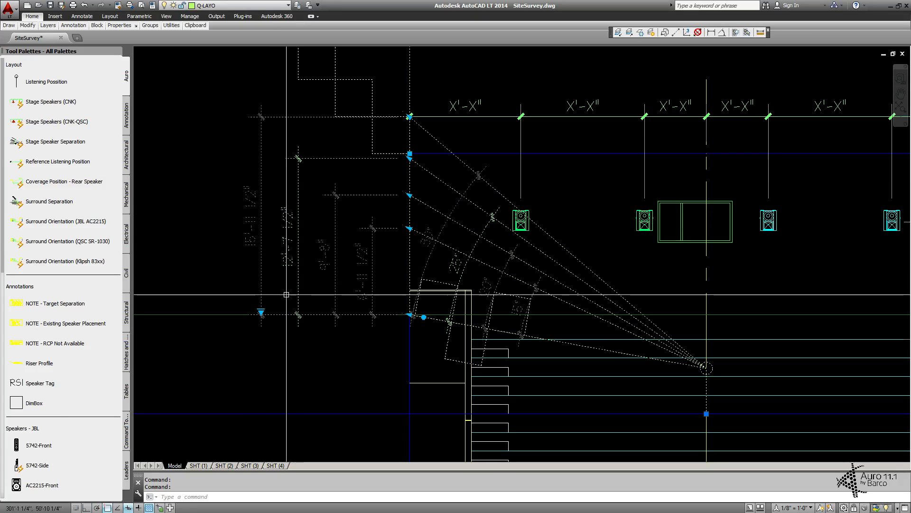
pyautogui.press('Escape')
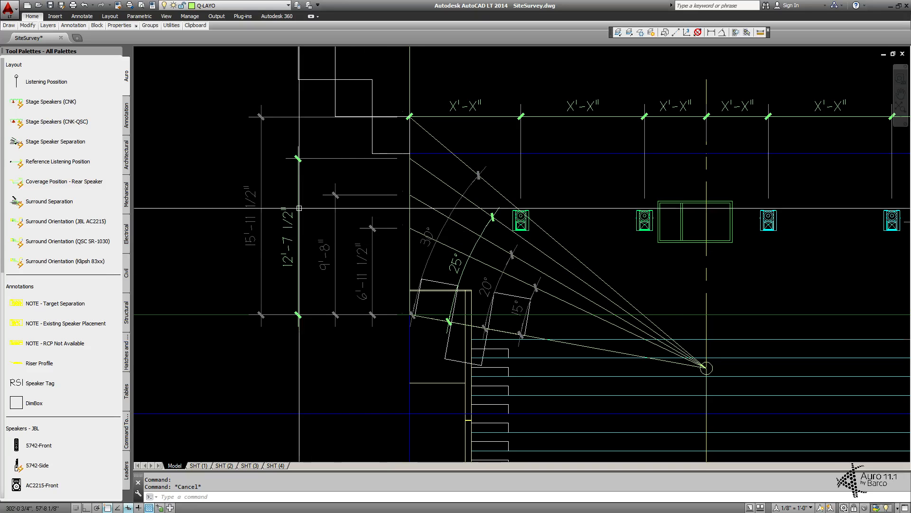
# Step: Examine the Surround Separation block's 25° height in the rear view against the surround speaker positions in the side view
pyautogui.moveTo(375, 152); pyautogui.dragTo(311, 178, button='middle')
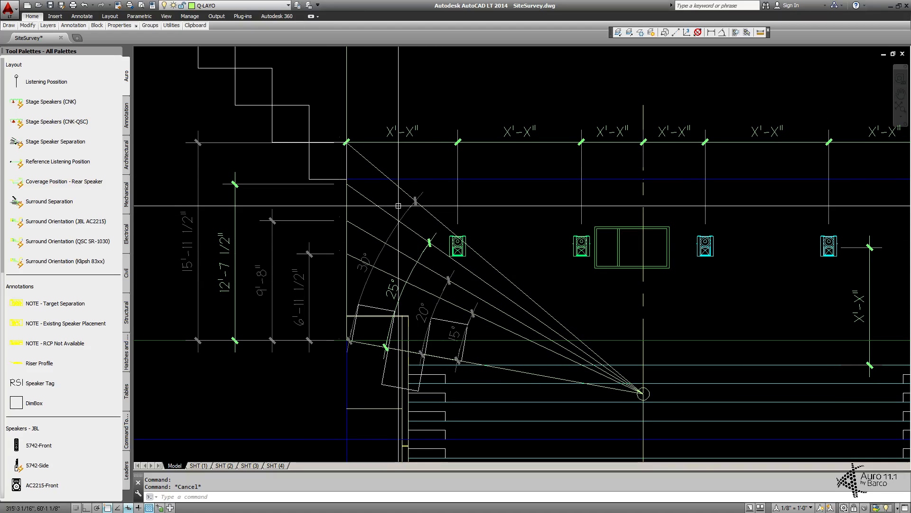
pyautogui.scroll(-2, 404, 240)
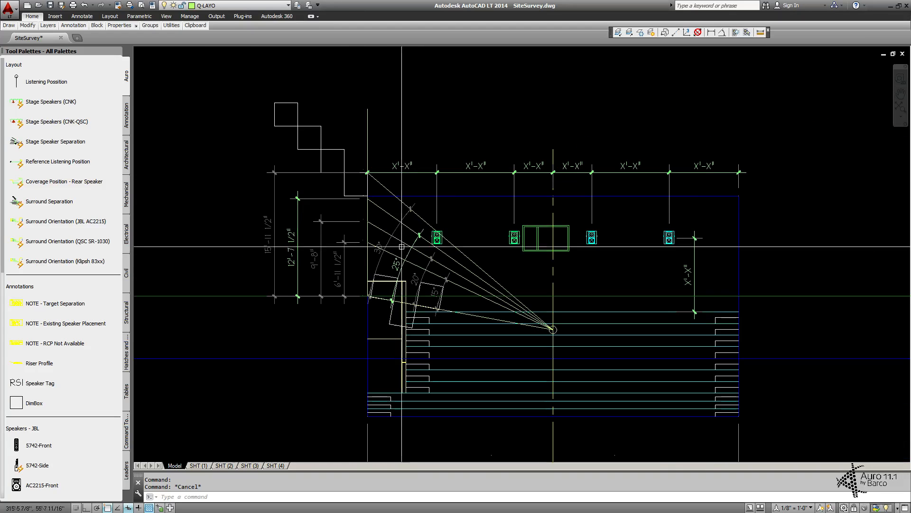
pyautogui.moveTo(402, 248); pyautogui.dragTo(407, 202, button='middle')
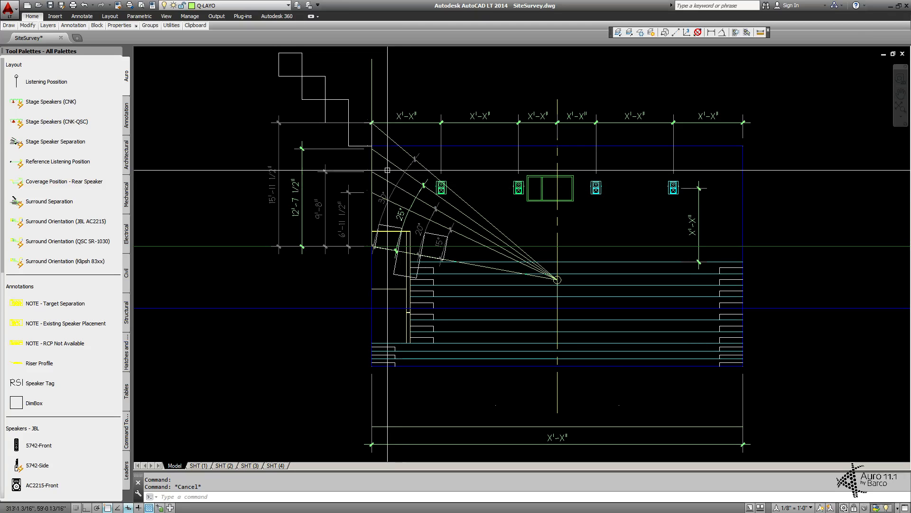
pyautogui.click(402, 188)
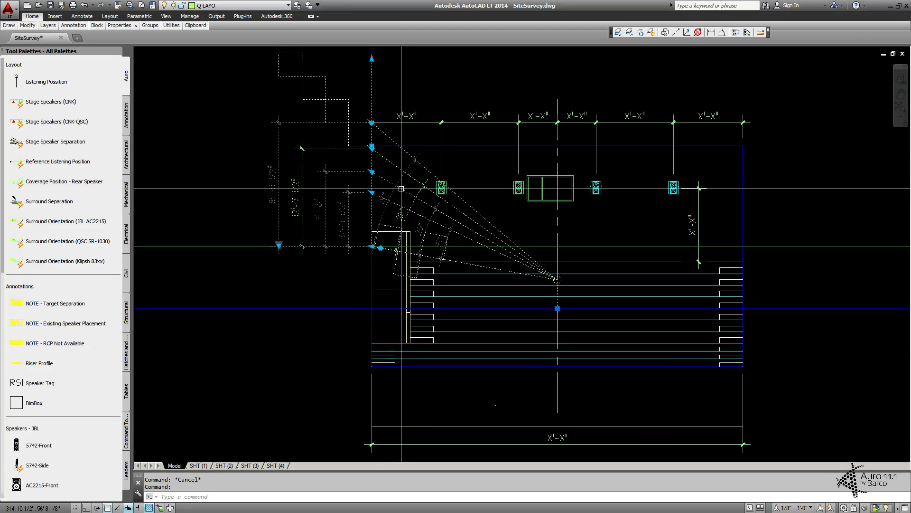
pyautogui.press('Escape')
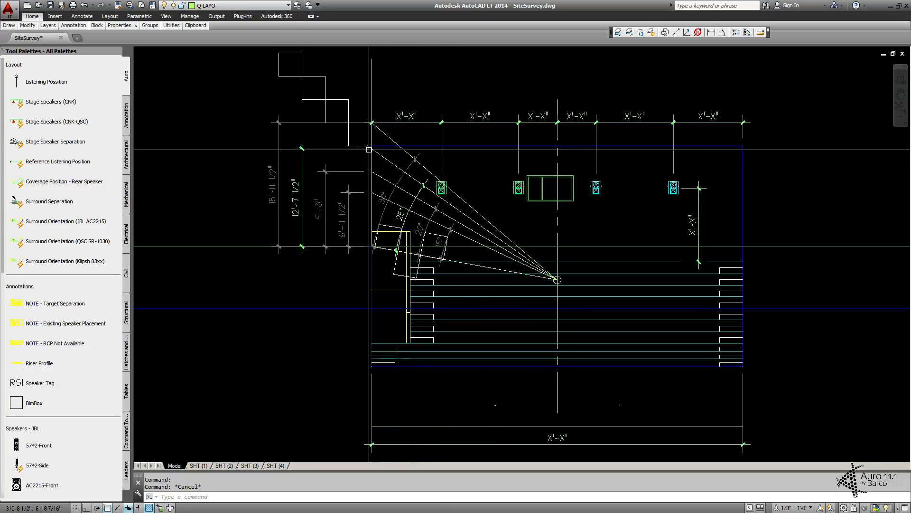
pyautogui.scroll(1, 374, 147)
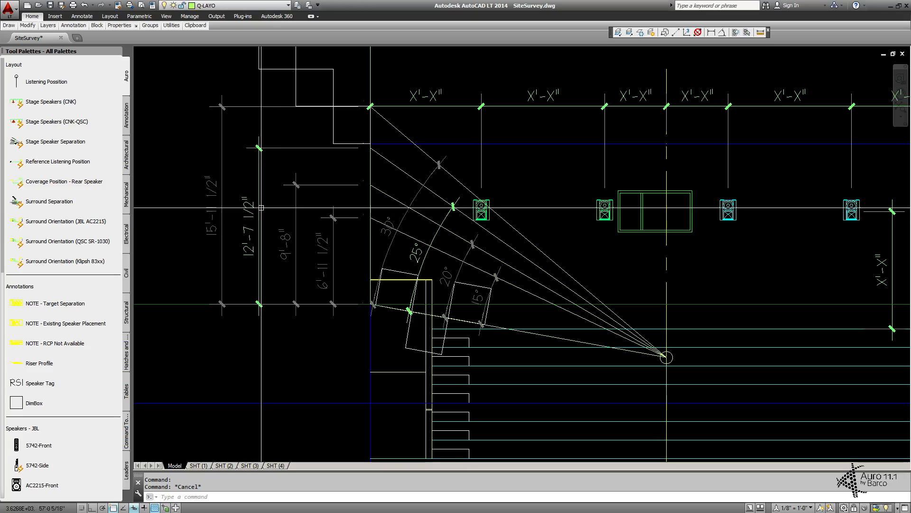
pyautogui.moveTo(632, 231); pyautogui.dragTo(630, 229, button='middle')
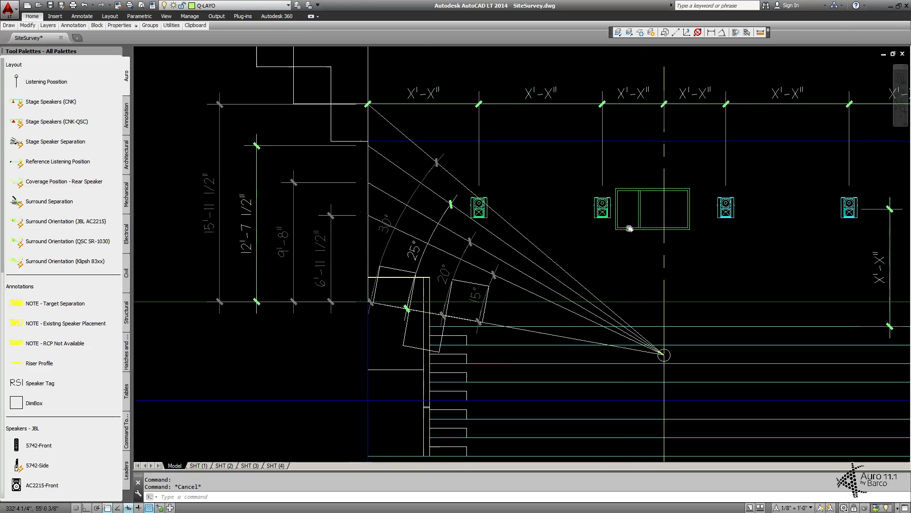
pyautogui.scroll(-2, 531, 142)
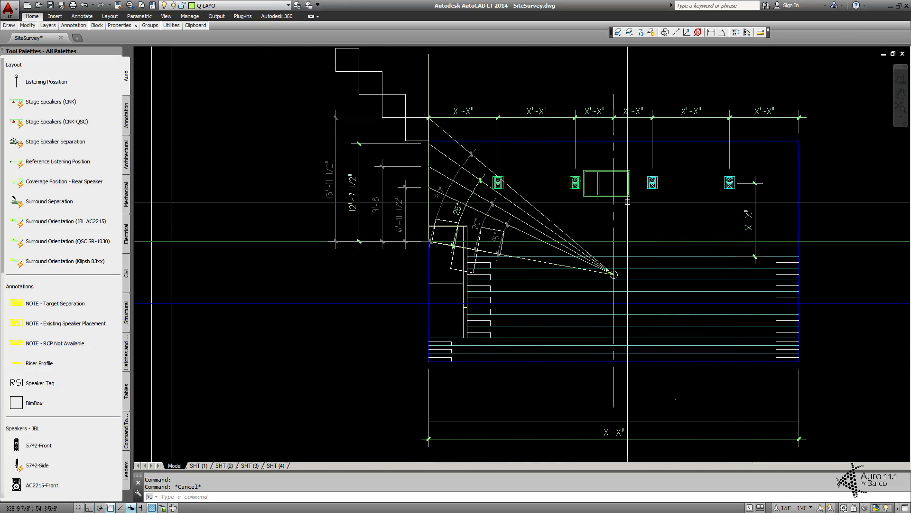
pyautogui.moveTo(468, 203); pyautogui.dragTo(382, 219, button='middle')
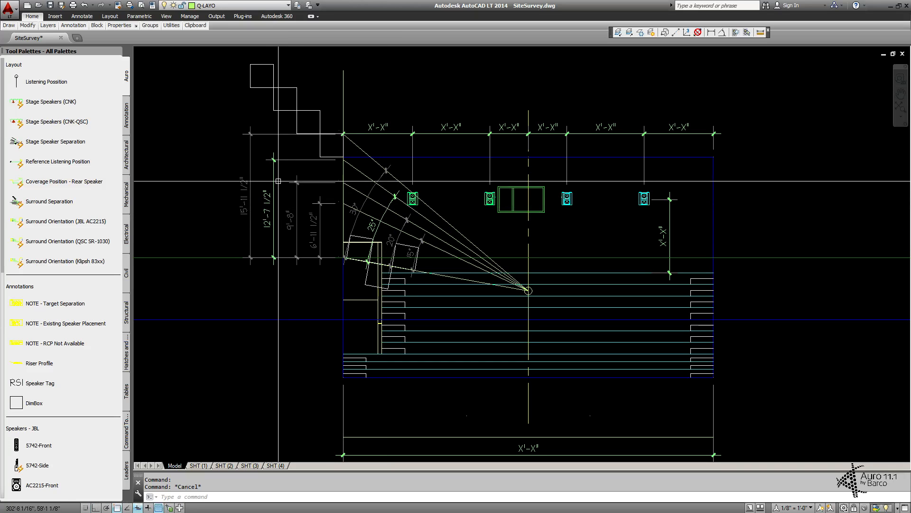
pyautogui.scroll(-2, 329, 230)
pyautogui.moveTo(242, 214); pyautogui.dragTo(717, 222, button='middle')
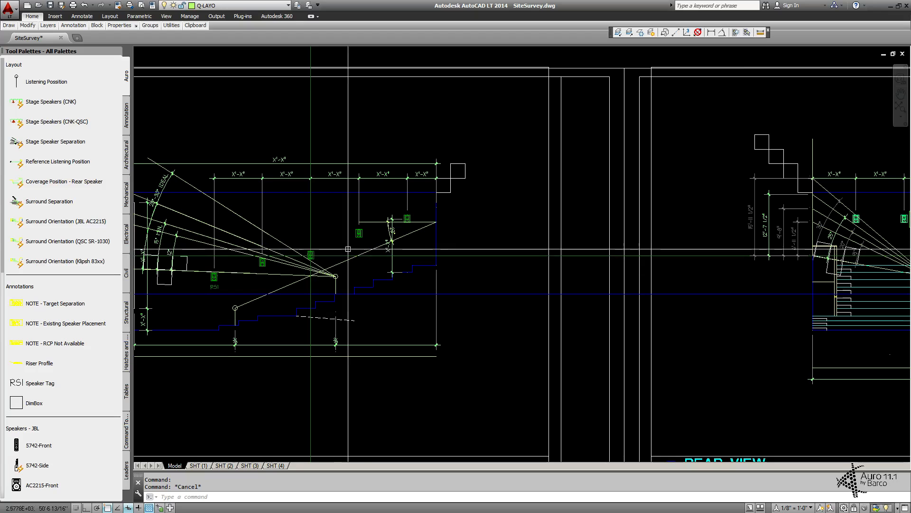
pyautogui.moveTo(698, 195); pyautogui.dragTo(370, 197, button='middle')
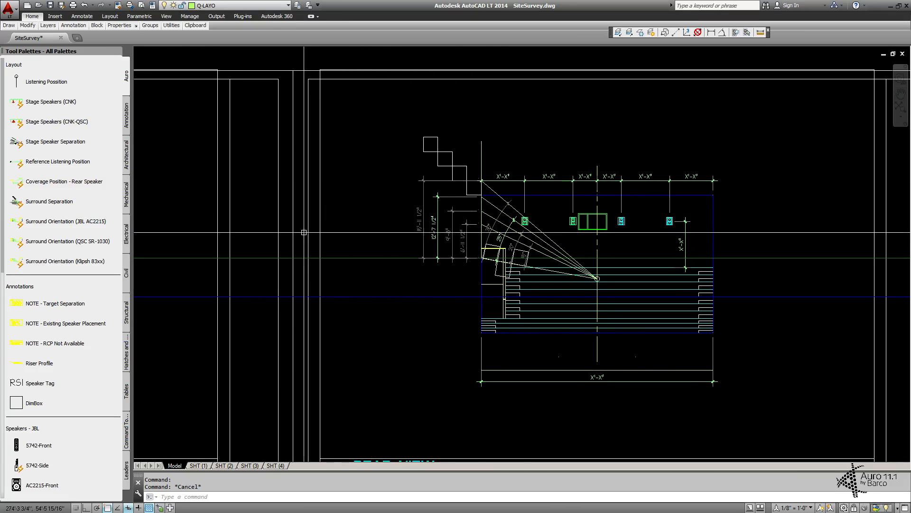
pyautogui.moveTo(304, 233); pyautogui.dragTo(673, 217, button='middle')
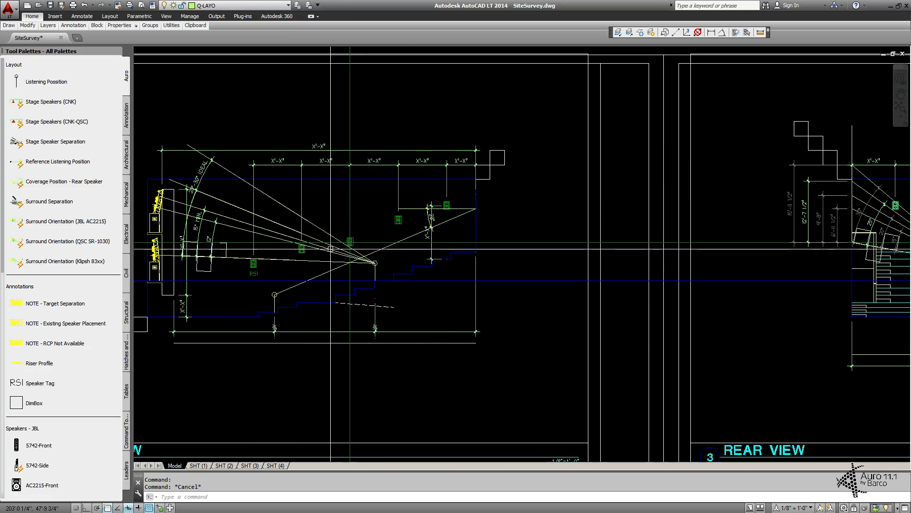
pyautogui.moveTo(357, 186); pyautogui.dragTo(365, 206, button='middle')
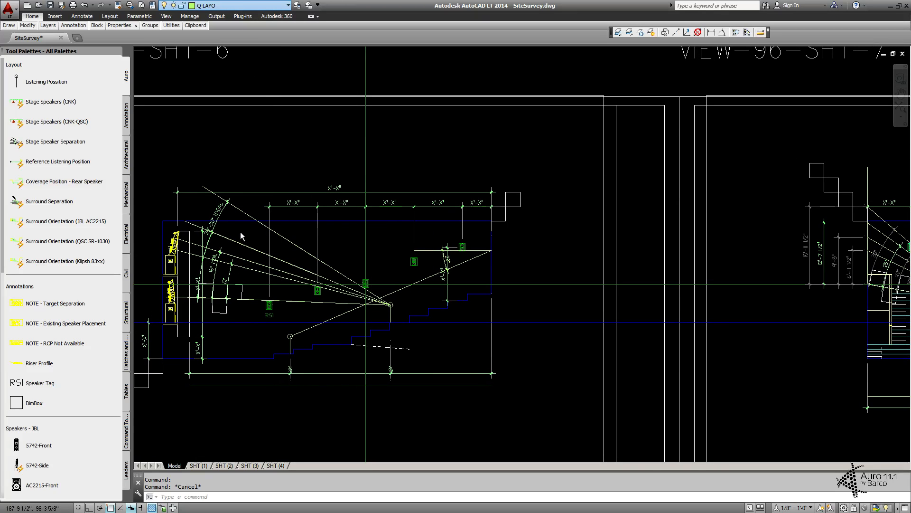
# Step: Draw a horizontal construction line on layer Q-SPKR-HRS through the 25° ray's intersection with the side wall in the rear view
pyautogui.moveTo(716, 160); pyautogui.dragTo(536, 142, button='middle')
pyautogui.press('Return')
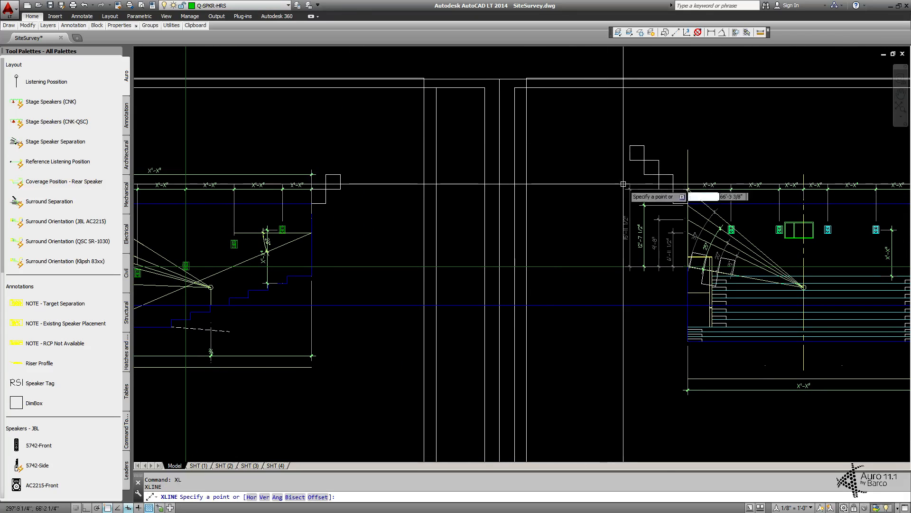
pyautogui.moveTo(621, 187); pyautogui.dragTo(458, 125, button='middle')
pyautogui.moveTo(581, 185); pyautogui.dragTo(491, 152, button='middle')
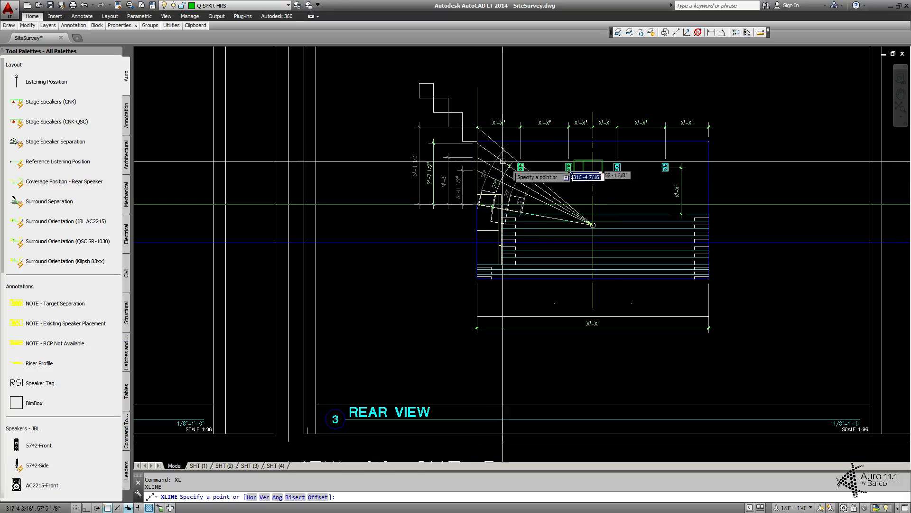
pyautogui.scroll(2, 513, 167)
pyautogui.moveTo(513, 167); pyautogui.dragTo(478, 204, button='middle')
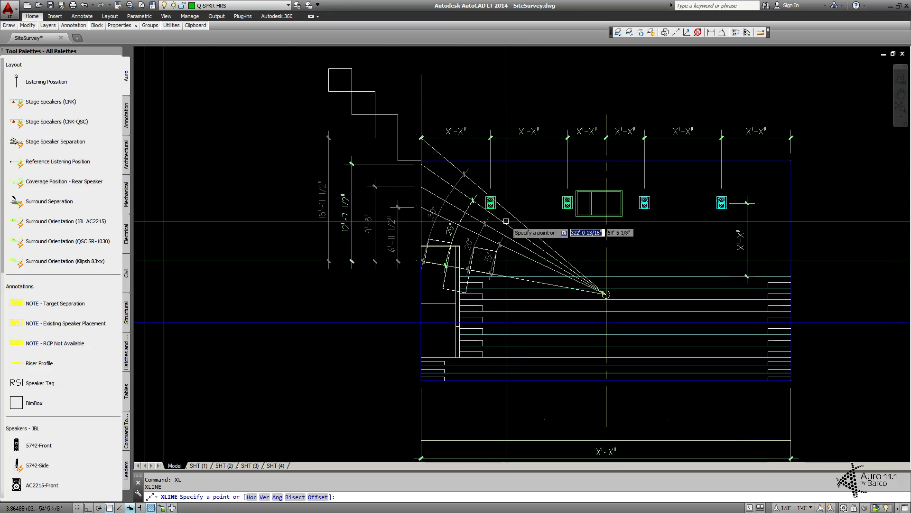
pyautogui.click(455, 126)
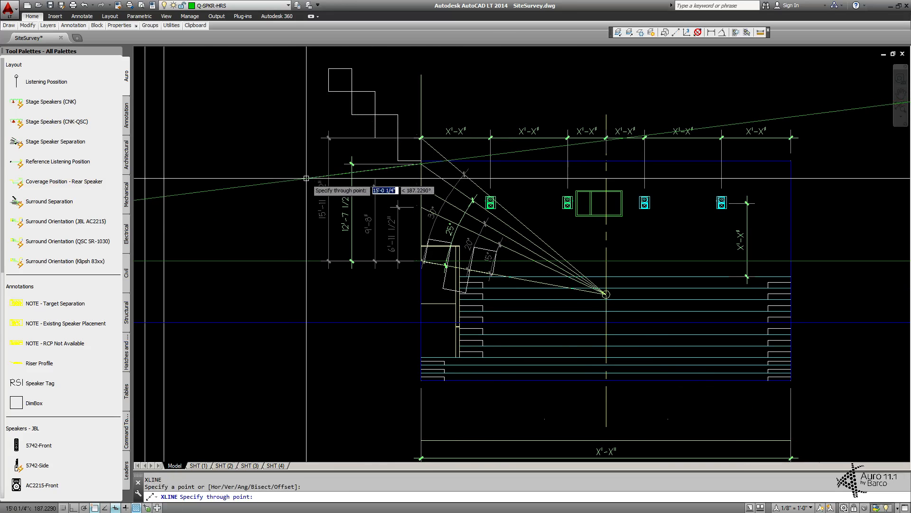
pyautogui.press('F8')
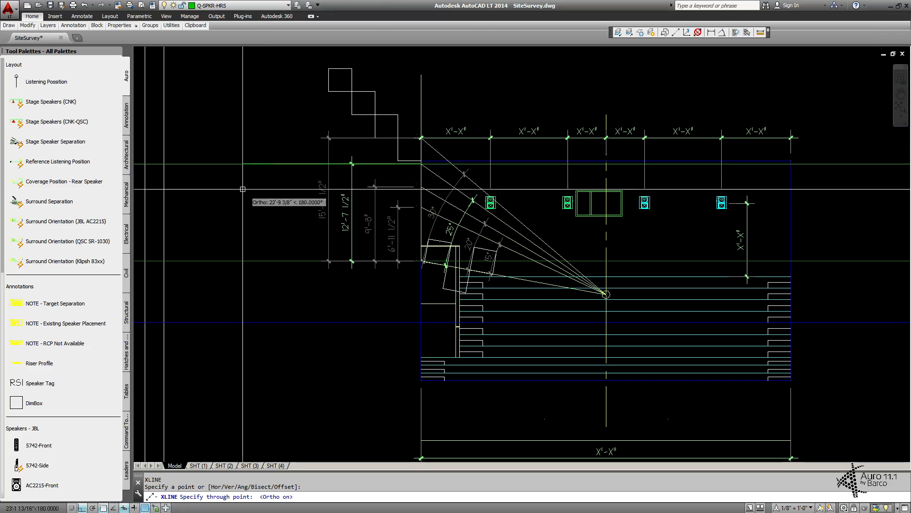
pyautogui.press('Escape')
# Step: Insert an SR-1030-Front speaker in the side view where the middle surround's vertical construction line crosses the projected 25° height line
pyautogui.moveTo(285, 195); pyautogui.dragTo(522, 194, button='middle')
pyautogui.moveTo(274, 184); pyautogui.dragTo(536, 190, button='middle')
pyautogui.moveTo(279, 190); pyautogui.dragTo(547, 200, button='middle')
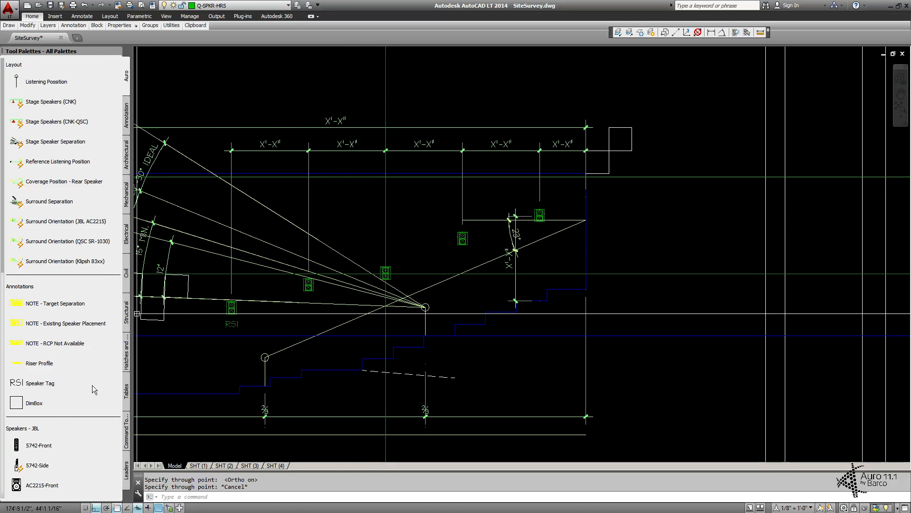
pyautogui.doubleClick(391, 280)
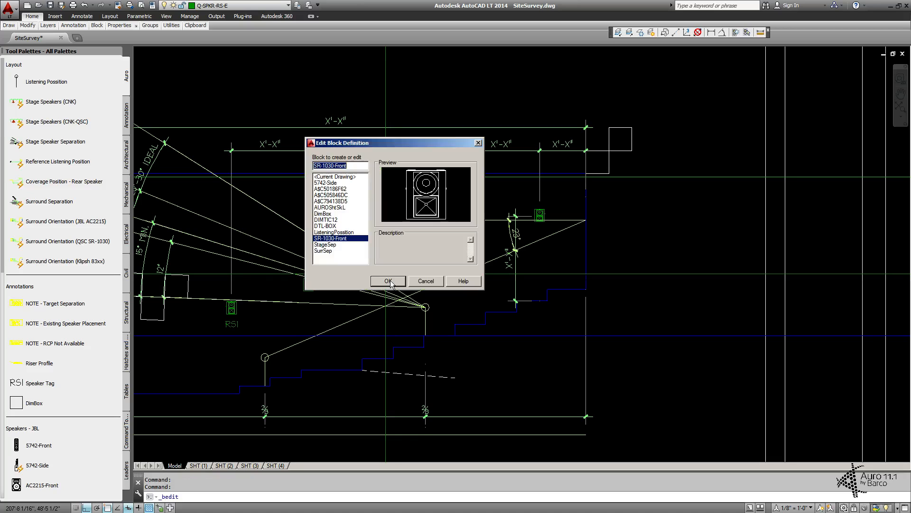
pyautogui.click(388, 281)
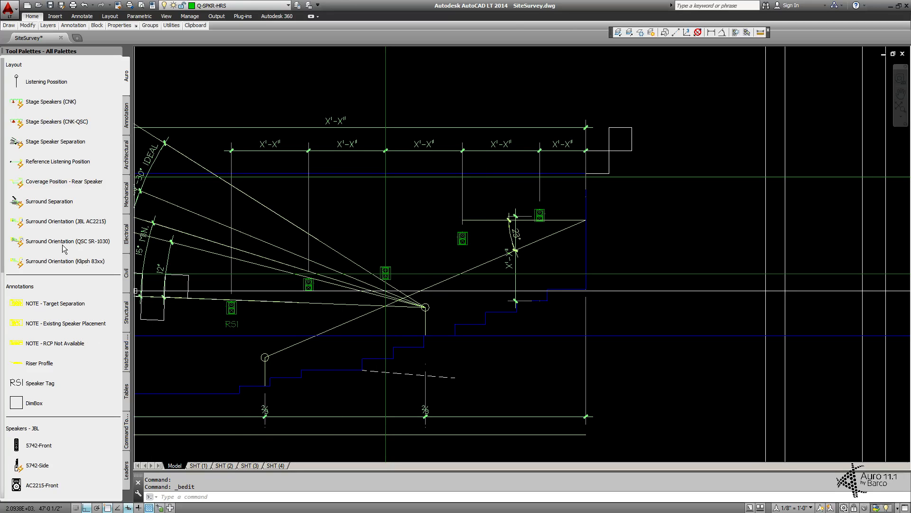
pyautogui.scroll(-5, 82, 321)
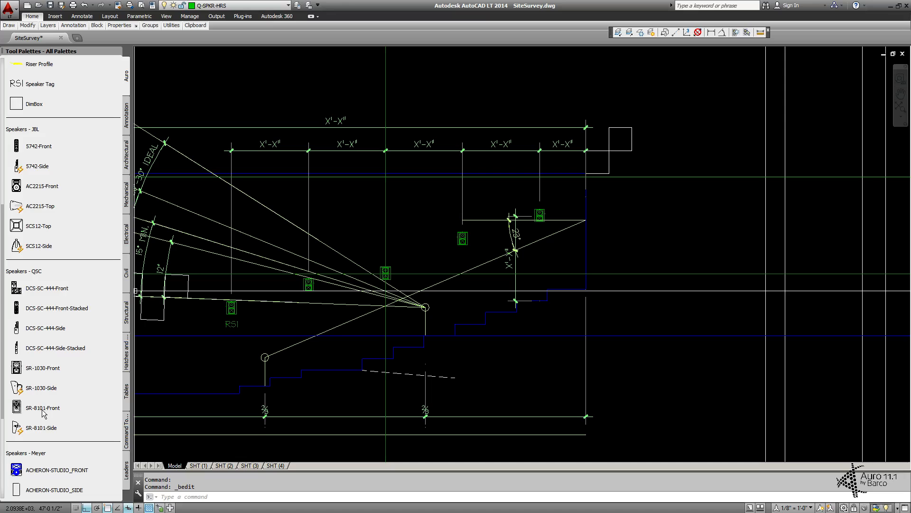
pyautogui.click(21, 373)
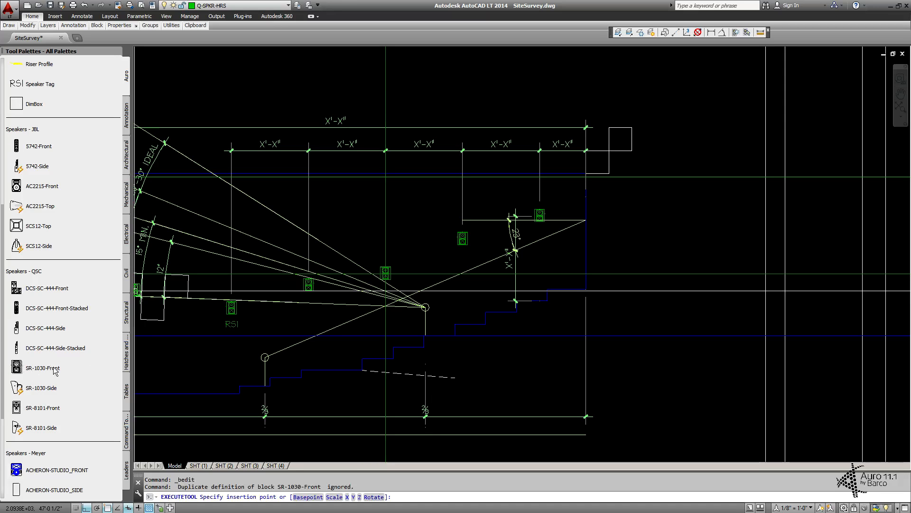
pyautogui.scroll(4, 388, 173)
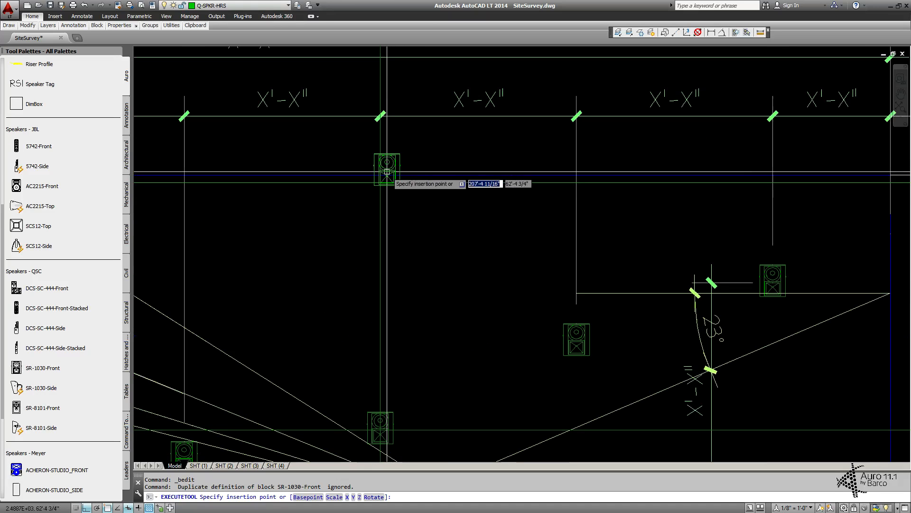
pyautogui.click(380, 181)
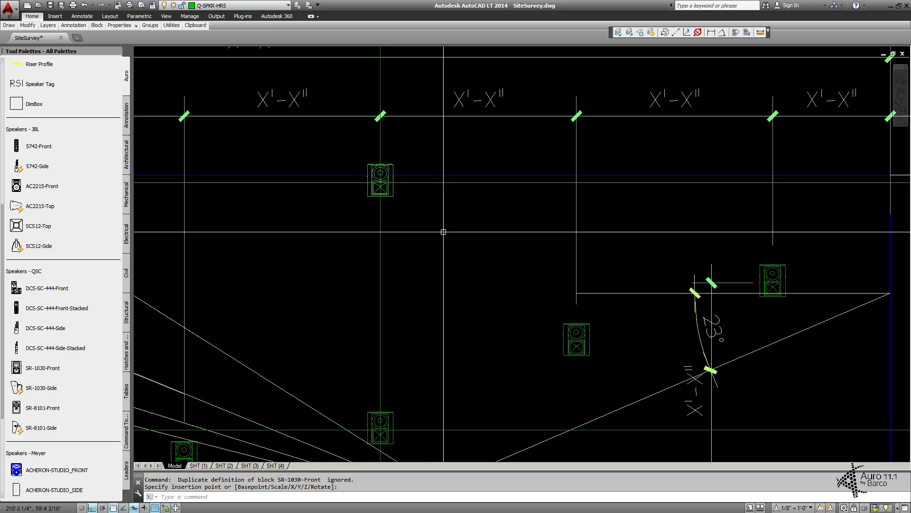
pyautogui.moveTo(443, 231); pyautogui.dragTo(351, 215, button='middle')
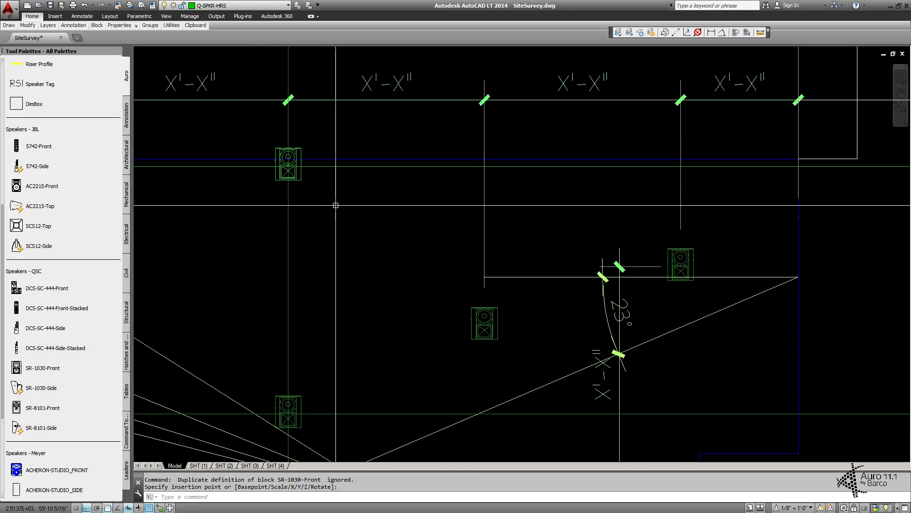
pyautogui.click(258, 210)
pyautogui.click(333, 145)
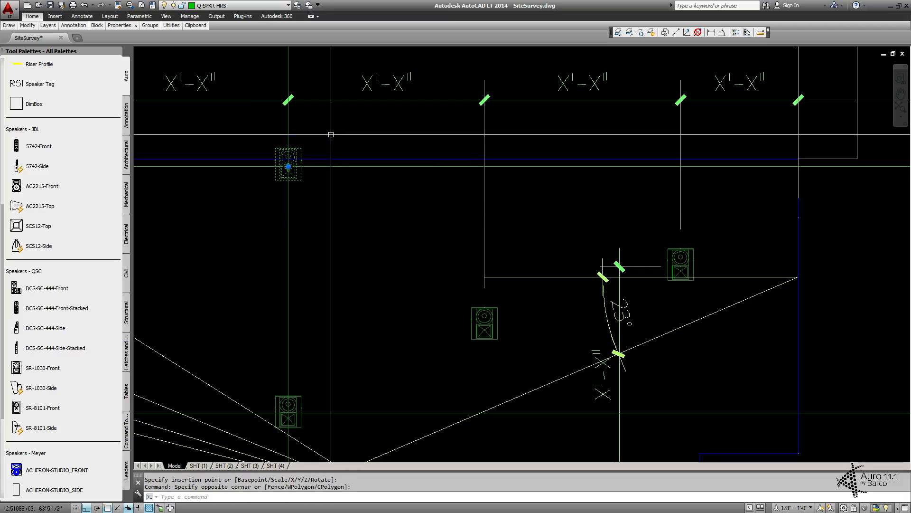
pyautogui.press('Escape')
pyautogui.press('Escape')
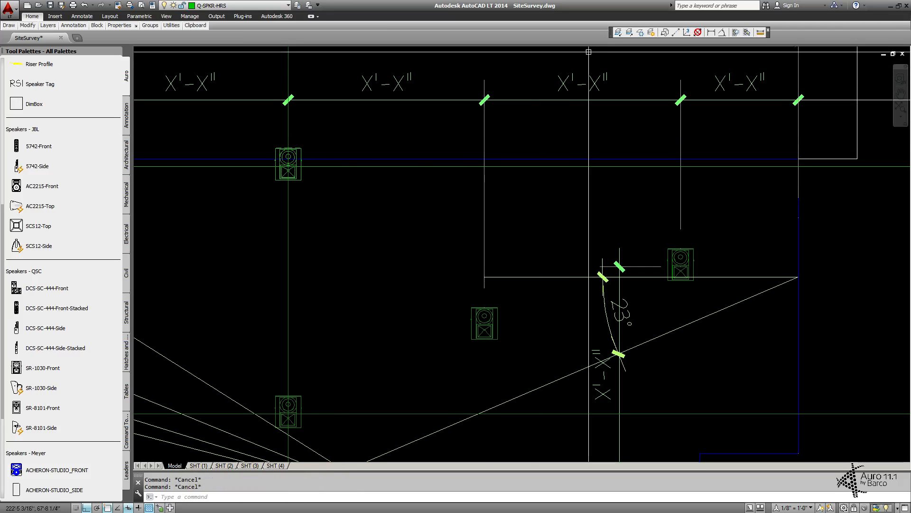
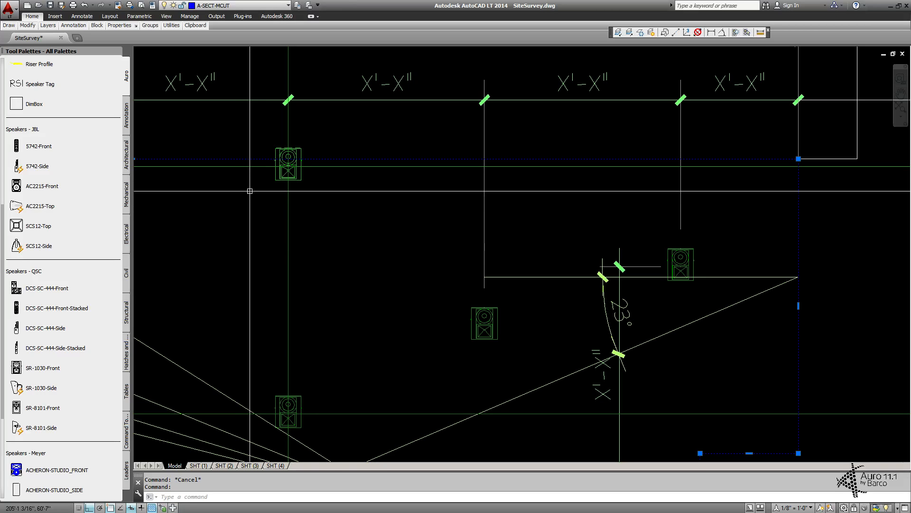
# Step: Draw a horizontal line along the ceiling in the side view, starting at the middle surround's vertical construction line
pyautogui.press('Escape')
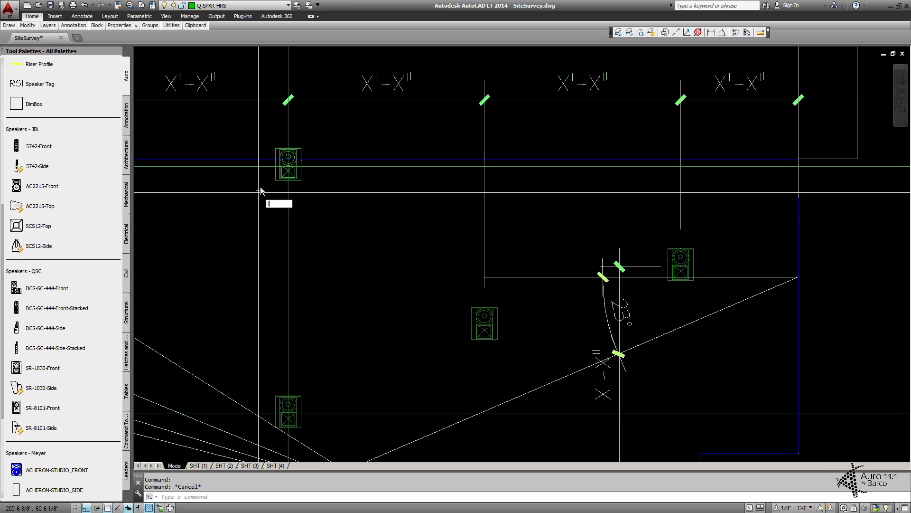
pyautogui.write('l')
pyautogui.press('Return')
pyautogui.scroll(5, 293, 161)
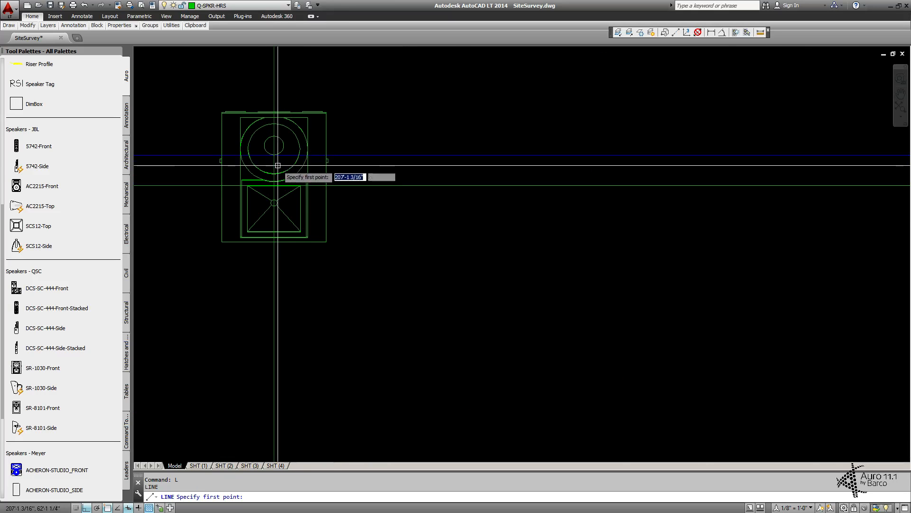
pyautogui.scroll(2, 278, 165)
pyautogui.click(268, 143)
pyautogui.scroll(-1, 314, 216)
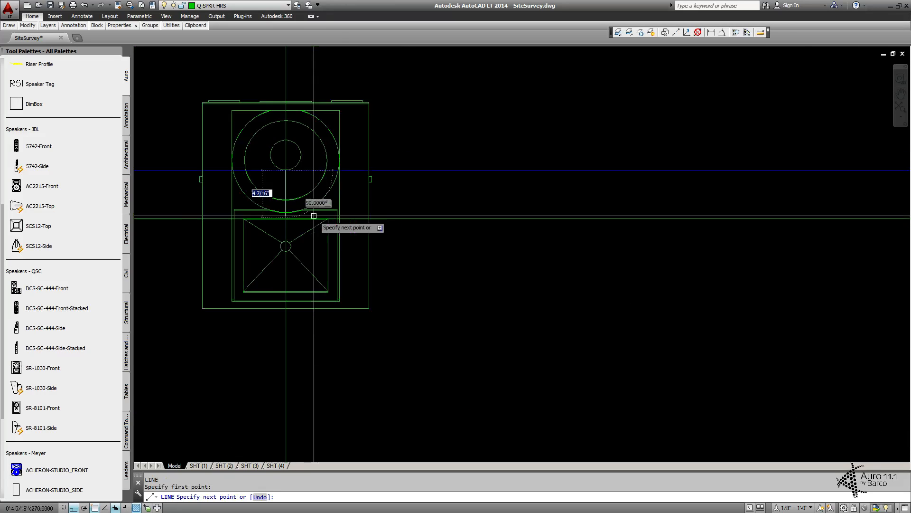
pyautogui.scroll(-4, 313, 216)
pyautogui.click(549, 198)
pyautogui.press('Escape')
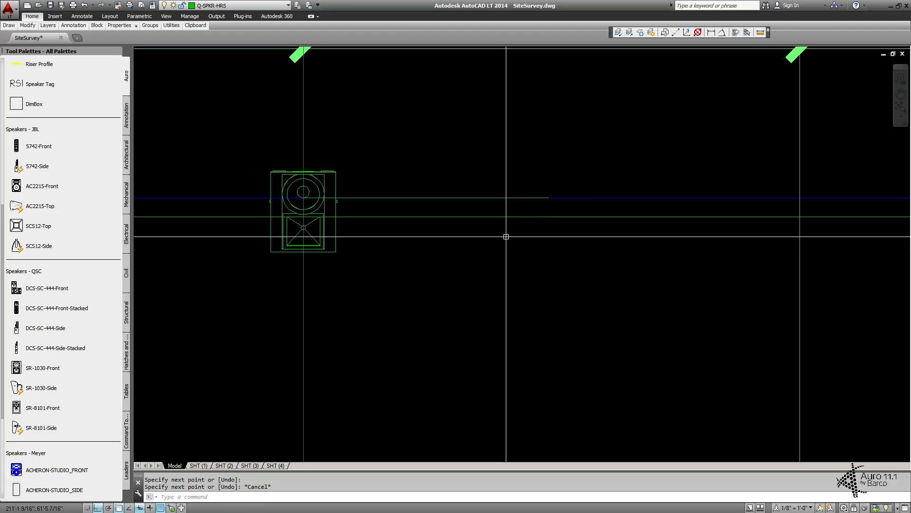
# Step: Move the new ceiling reference line straight down 6 inches
pyautogui.write('m')
pyautogui.press('Return')
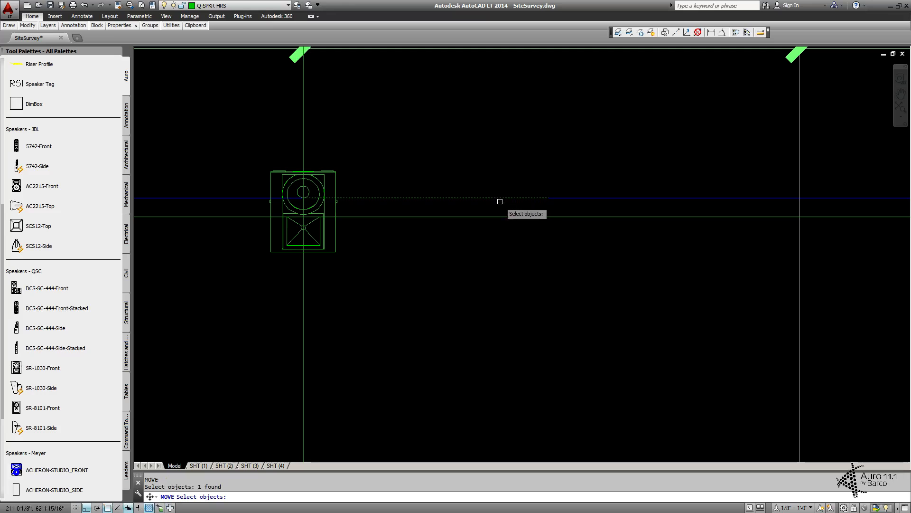
pyautogui.press('Return')
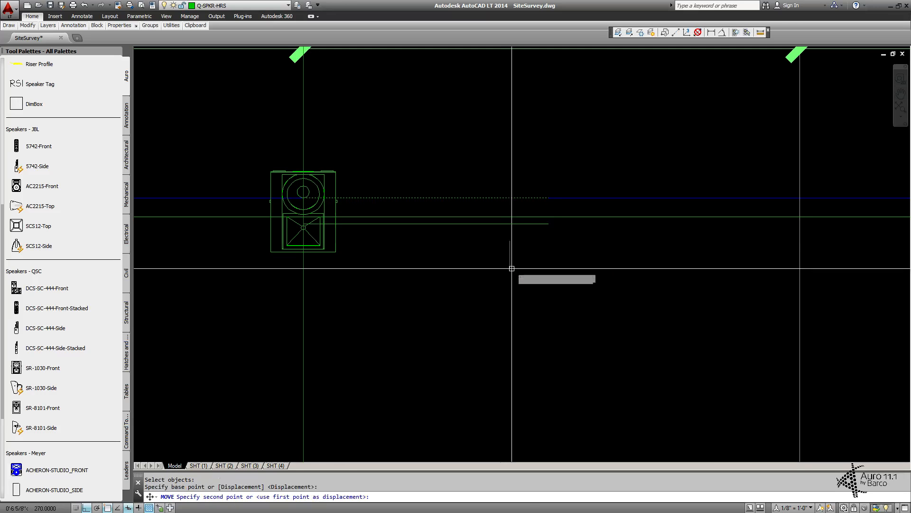
pyautogui.write('6')
pyautogui.press('Return')
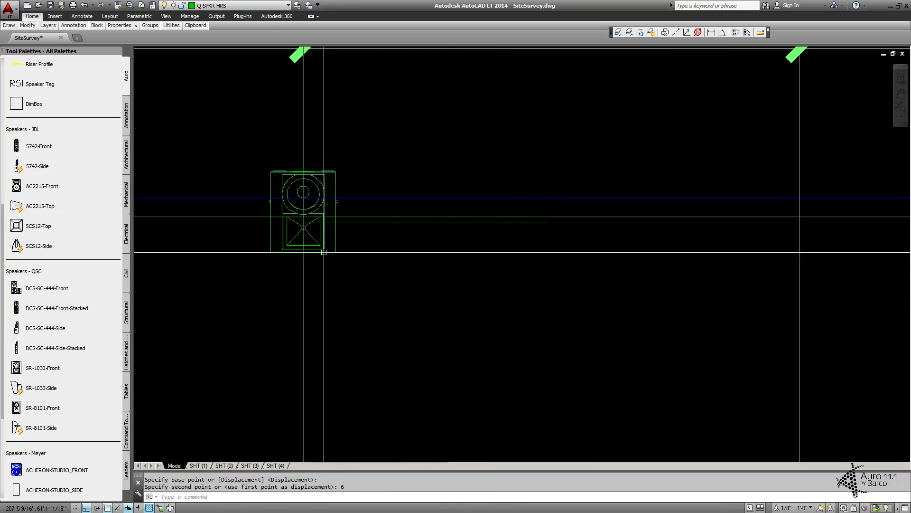
# Step: Move the upper middle surround speaker straight down so its top edge meets the lowered ceiling reference line
pyautogui.write('m')
pyautogui.press('Return')
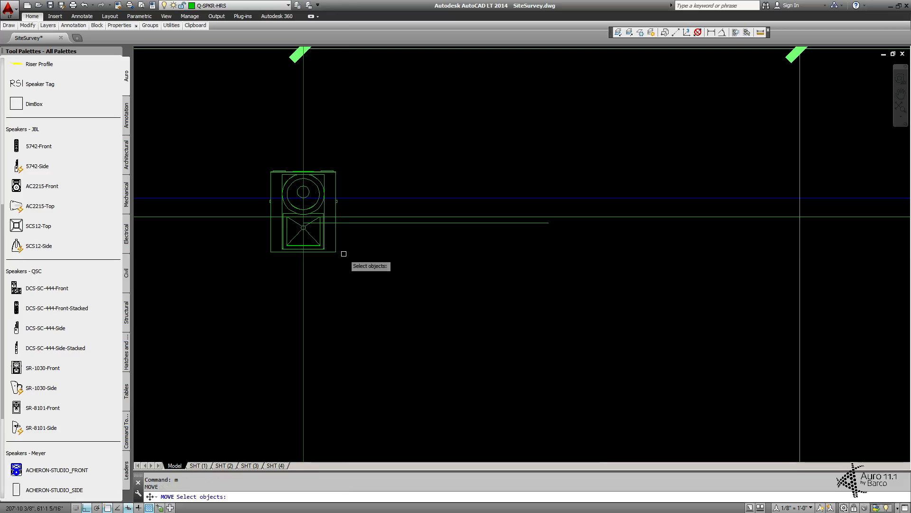
pyautogui.press('Escape')
pyautogui.click(334, 174)
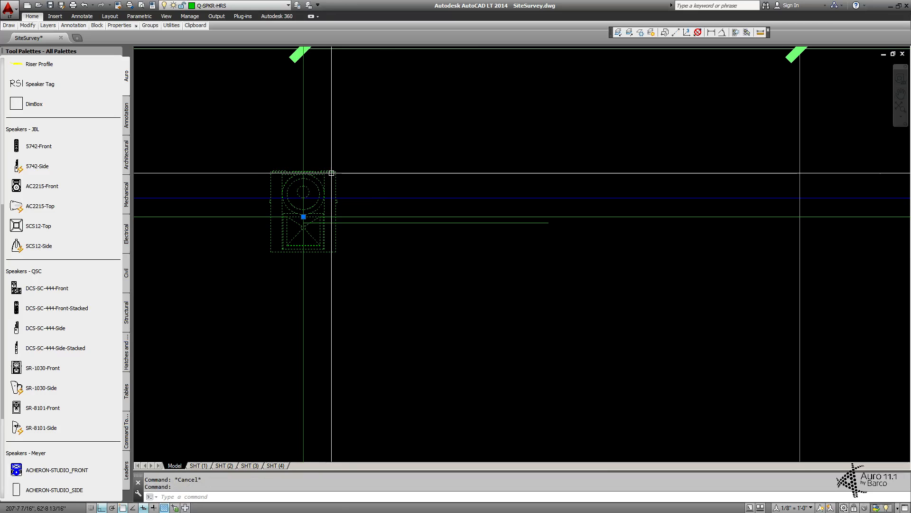
pyautogui.write('m')
pyautogui.press('Return')
pyautogui.scroll(5, 335, 169)
pyautogui.scroll(-3, 325, 171)
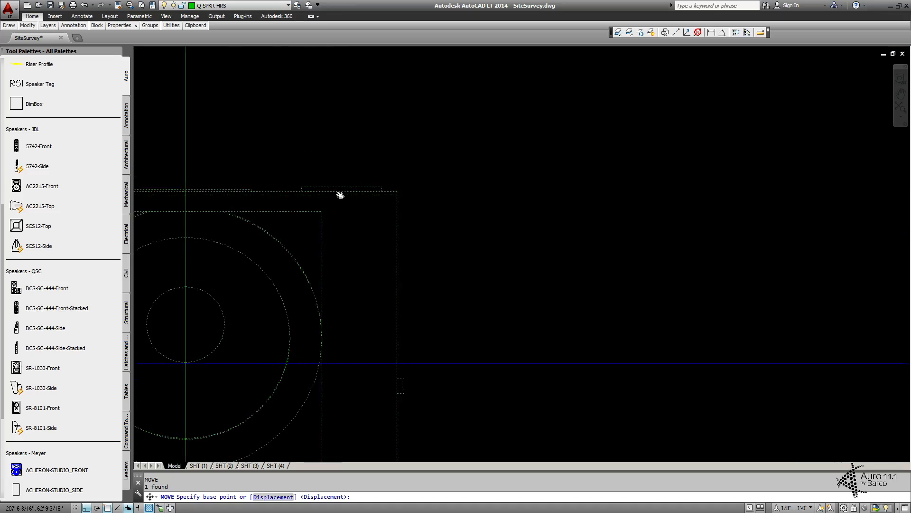
pyautogui.scroll(3, 340, 194)
pyautogui.scroll(-3, 377, 207)
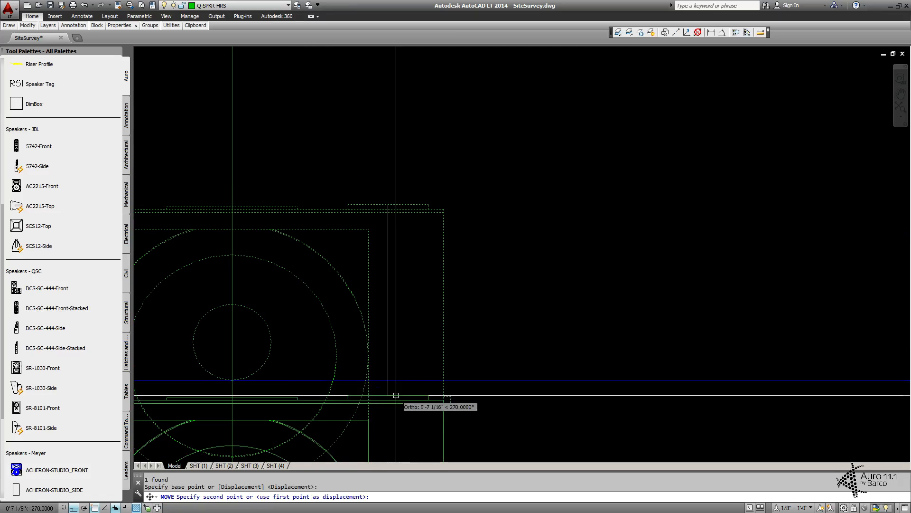
pyautogui.click(375, 165)
pyautogui.write('_per')
pyautogui.press('Return')
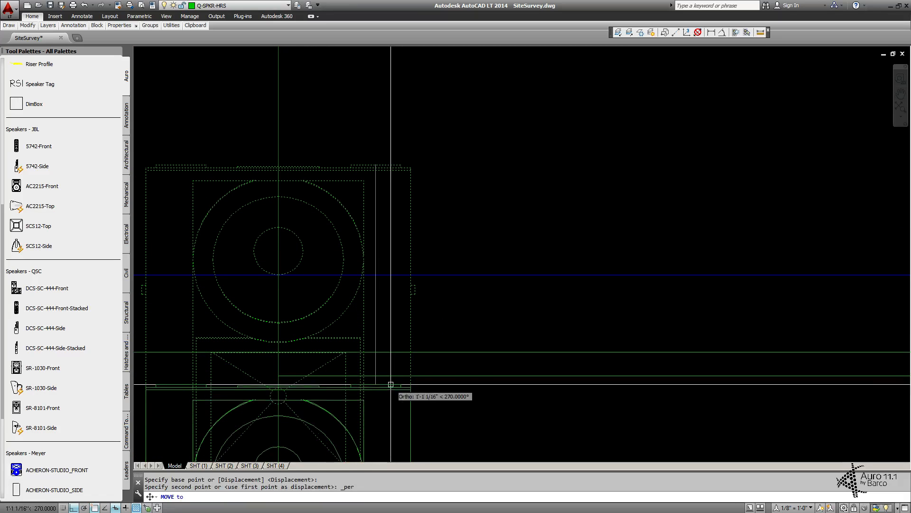
pyautogui.click(386, 376)
pyautogui.press('Escape')
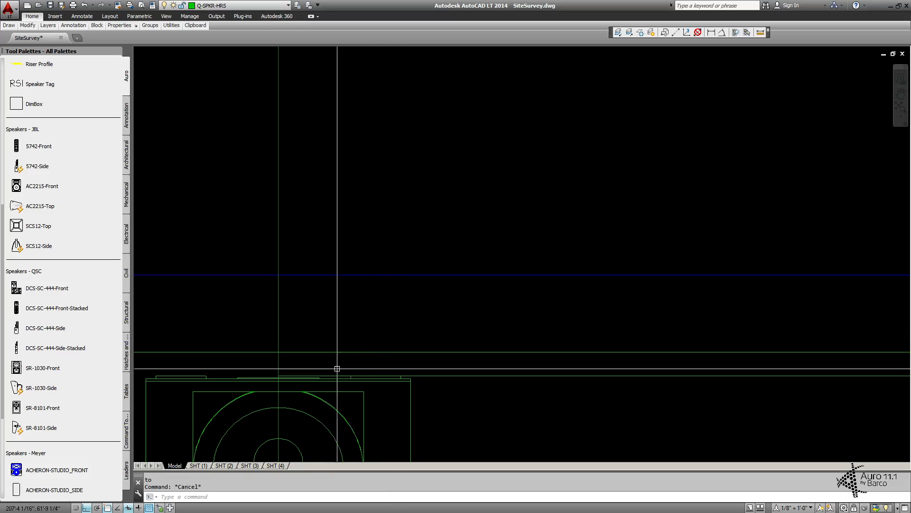
# Step: Copy the projected 25° height line from the lower middle surround's insertion point to those of the two lower surrounds nearer the screen
pyautogui.scroll(3, 335, 369)
pyautogui.scroll(-2, 356, 325)
pyautogui.moveTo(380, 393); pyautogui.dragTo(443, 218, button='middle')
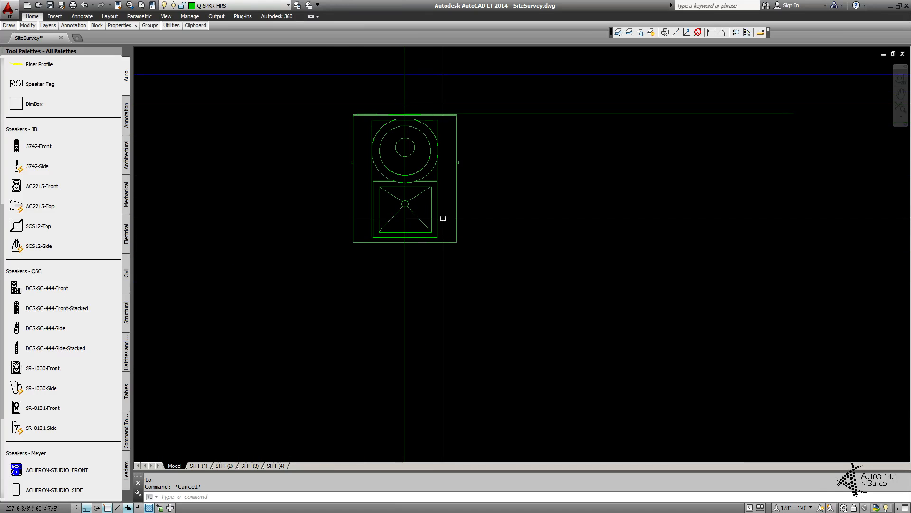
pyautogui.scroll(-3, 435, 232)
pyautogui.moveTo(444, 344); pyautogui.dragTo(498, 195, button='middle')
pyautogui.scroll(-2, 380, 216)
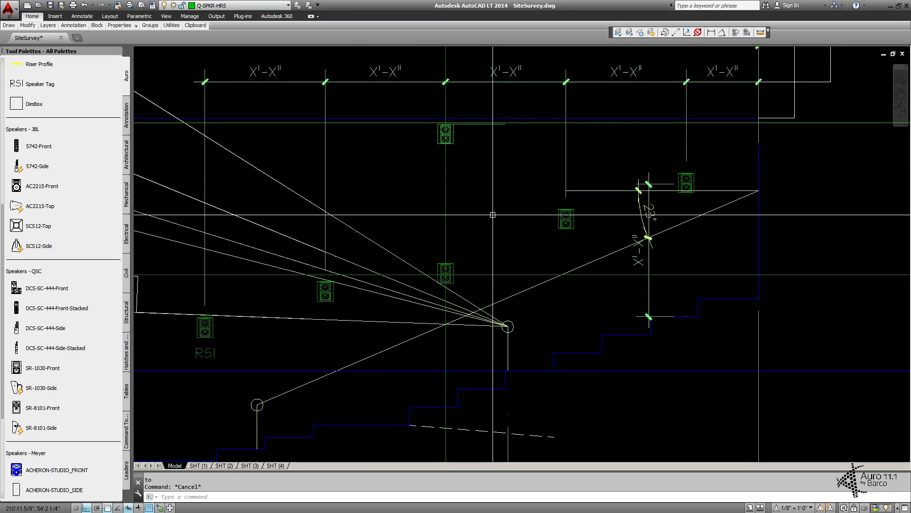
pyautogui.write('cp')
pyautogui.press('Return')
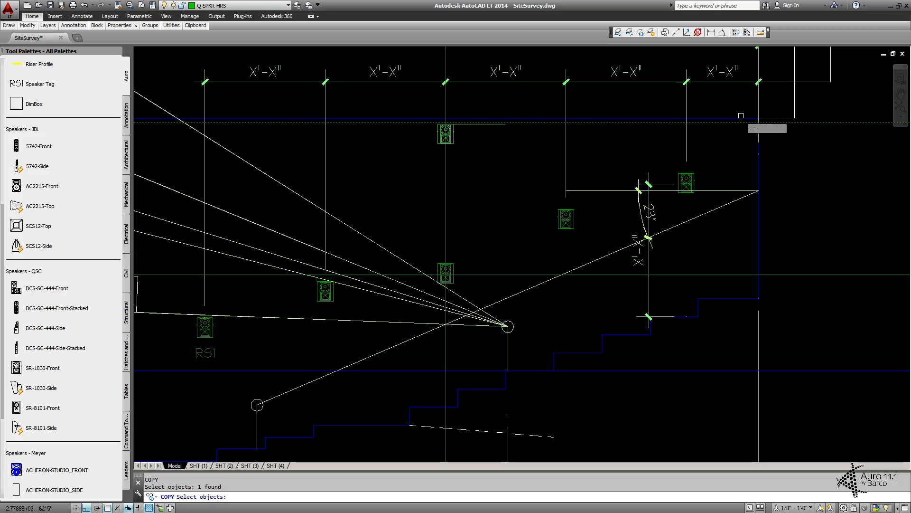
pyautogui.press('Return')
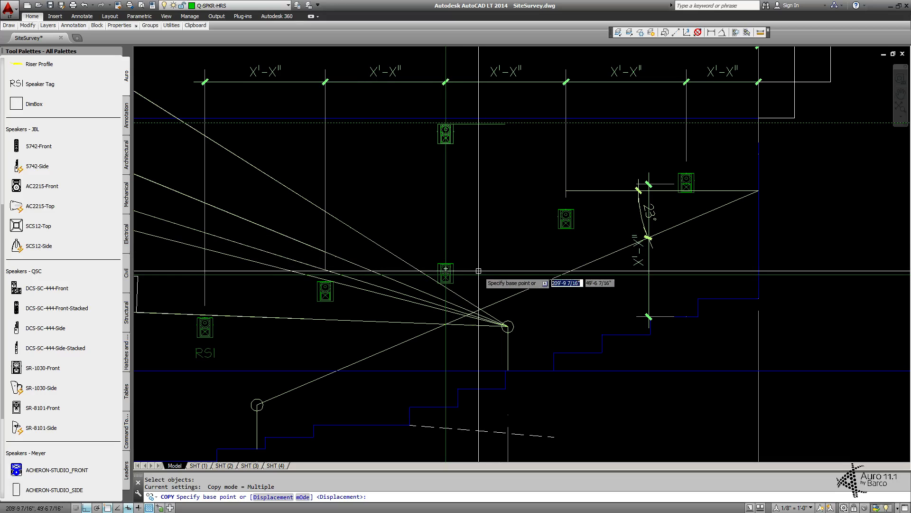
pyautogui.click(446, 268)
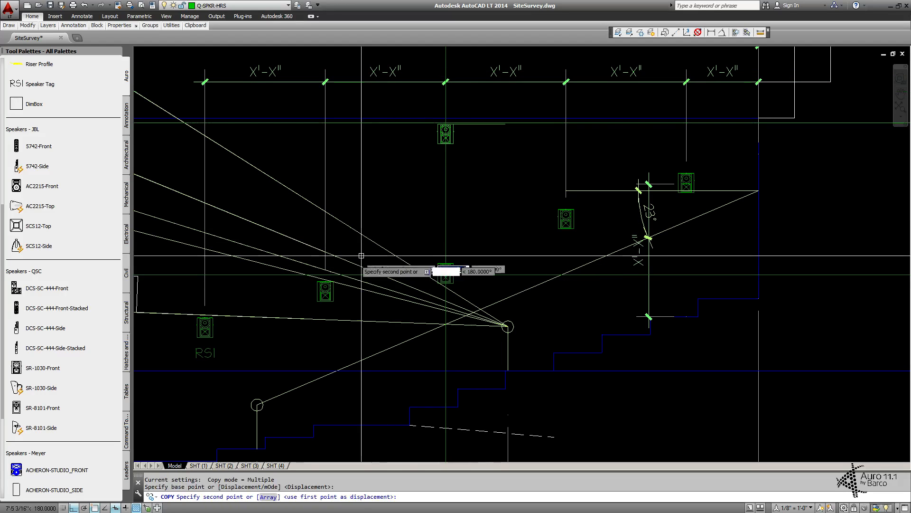
pyautogui.click(325, 290)
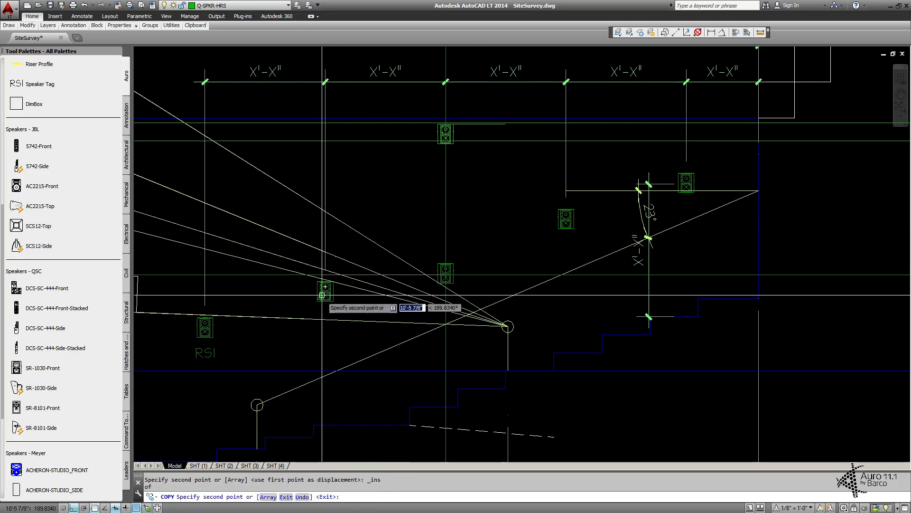
pyautogui.click(195, 332)
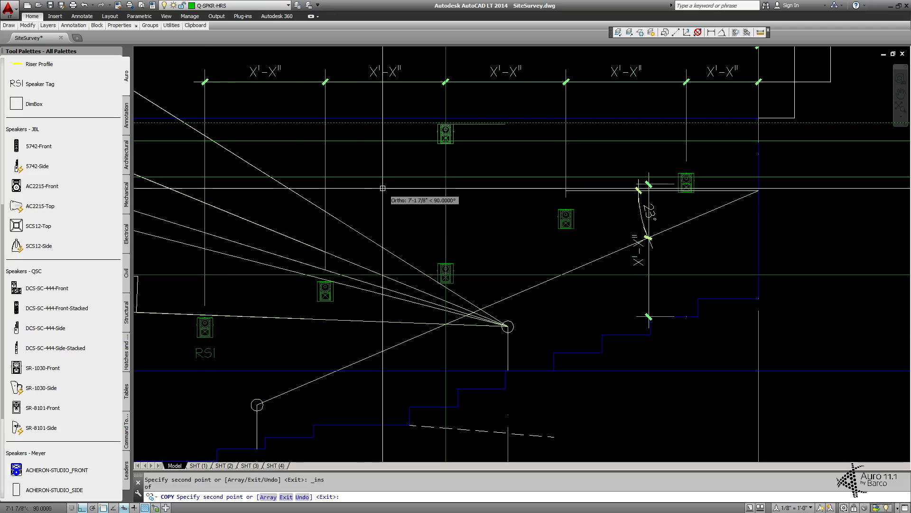
pyautogui.press('Escape')
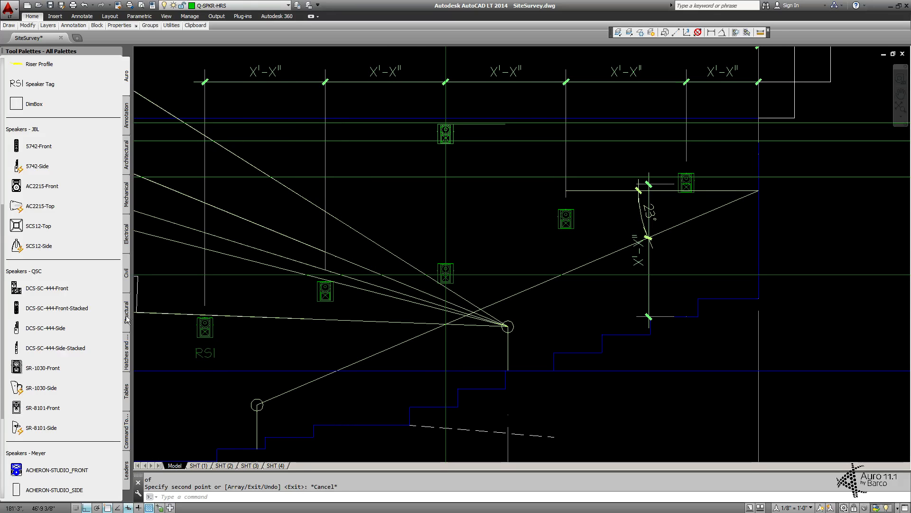
# Step: Insert SR-1030-Front speakers where the copied height lines cross the vertical construction lines of the two surrounds nearer the screen
pyautogui.click(42, 368)
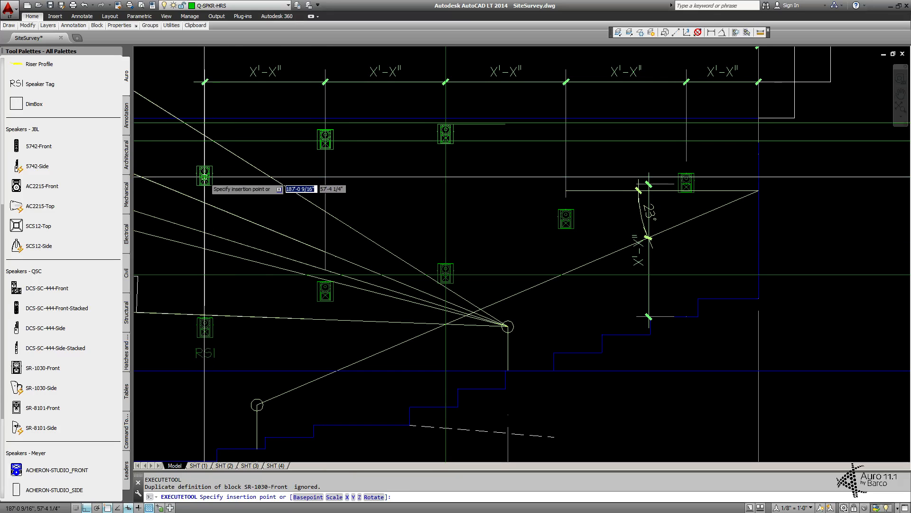
pyautogui.press('Escape')
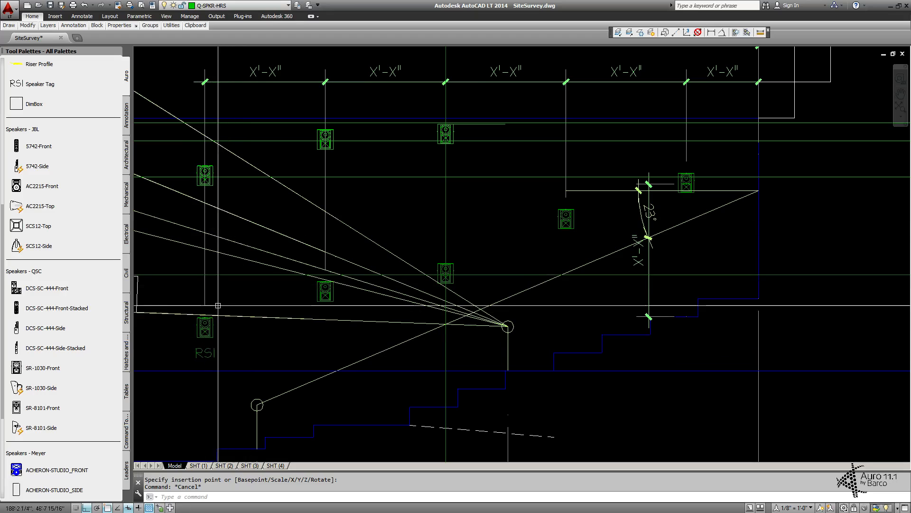
# Step: Compare the Surround Separation block's heights in the rear view with the rear surround speakers and riser levels in the side view
pyautogui.scroll(-3, 536, 239)
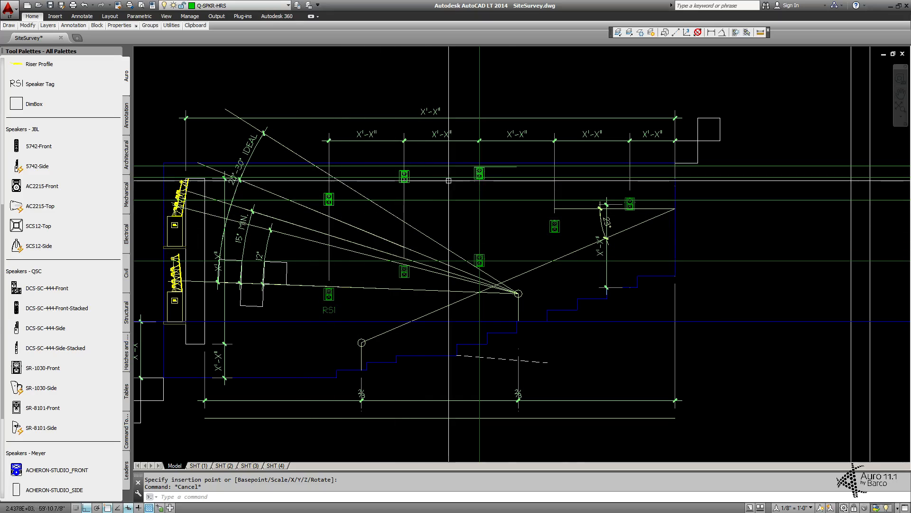
pyautogui.moveTo(561, 213); pyautogui.dragTo(467, 215, button='middle')
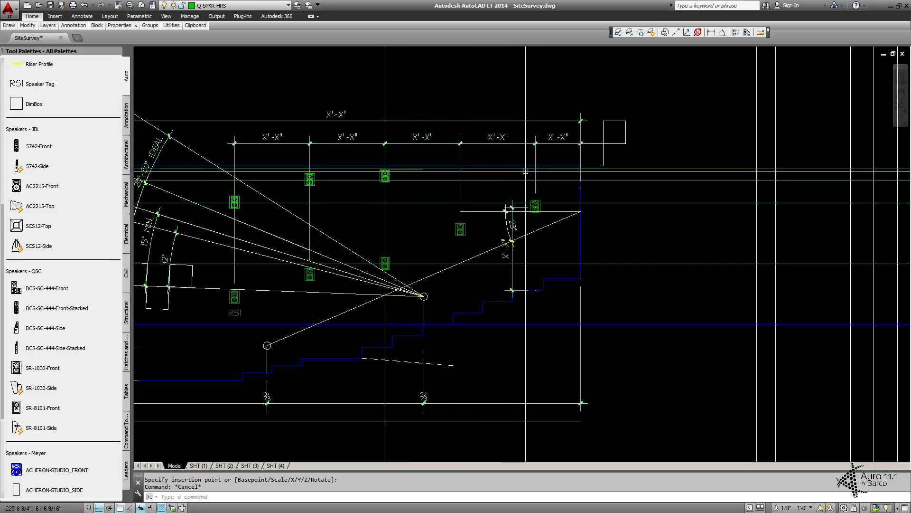
pyautogui.moveTo(687, 190); pyautogui.dragTo(477, 147, button='middle')
pyautogui.moveTo(612, 154); pyautogui.dragTo(66, 127, button='middle')
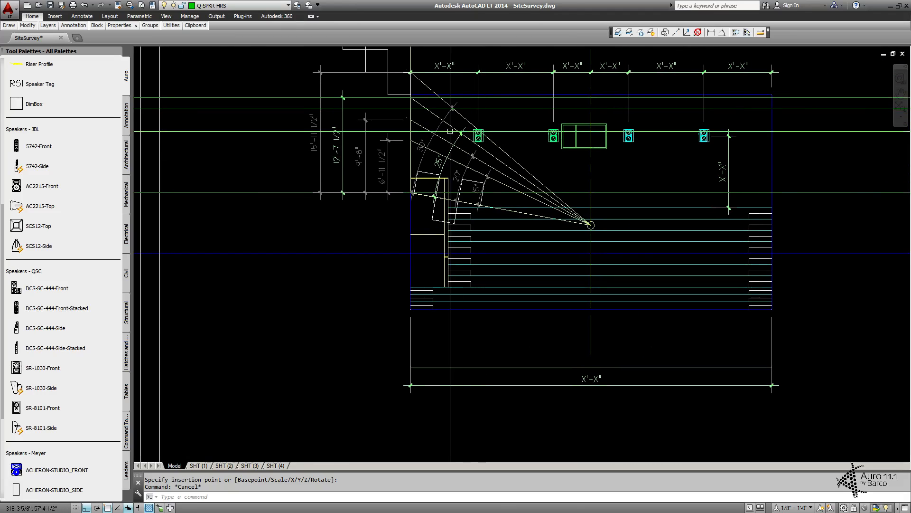
pyautogui.moveTo(450, 131); pyautogui.dragTo(428, 161, button='middle')
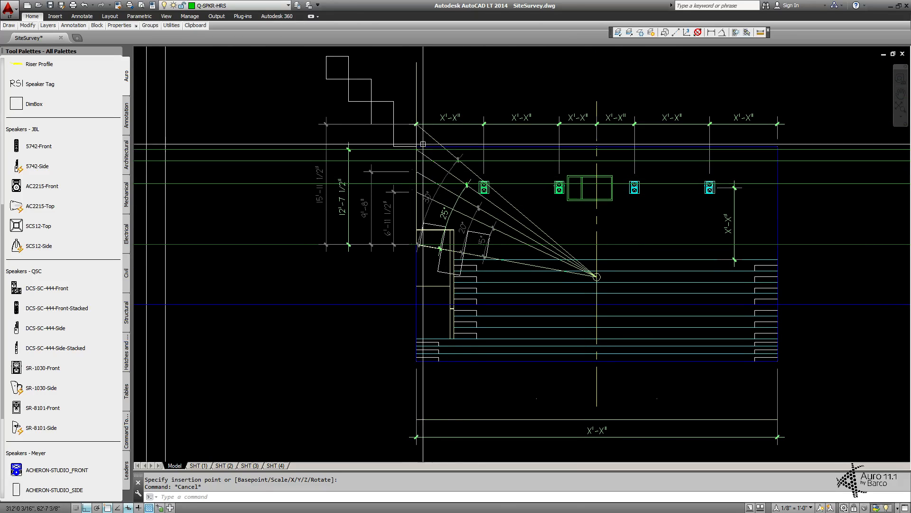
pyautogui.moveTo(389, 211); pyautogui.dragTo(677, 167, button='middle')
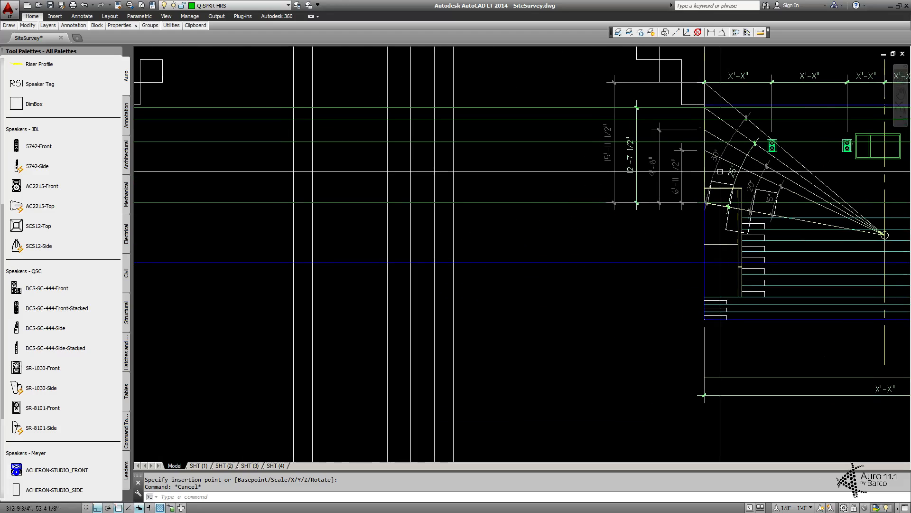
pyautogui.moveTo(398, 173); pyautogui.dragTo(706, 168, button='middle')
pyautogui.moveTo(318, 141); pyautogui.dragTo(356, 143, button='middle')
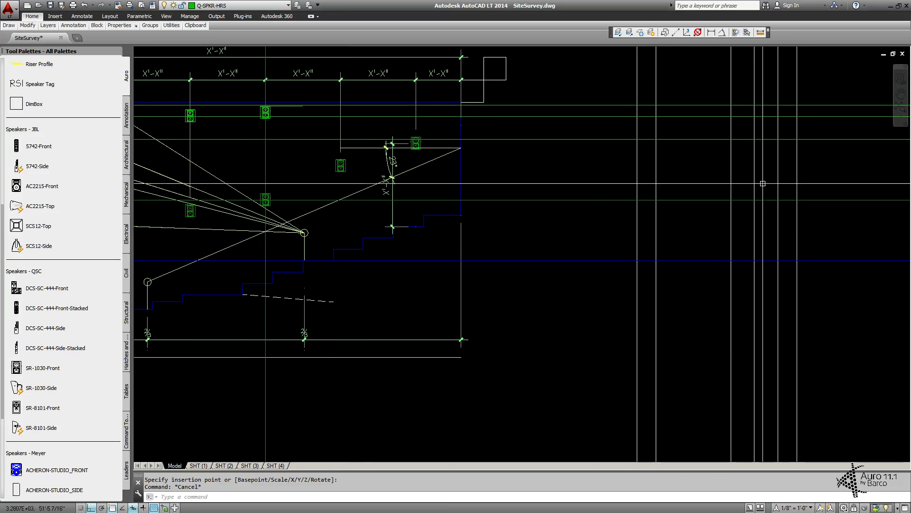
pyautogui.moveTo(807, 186); pyautogui.dragTo(358, 157, button='middle')
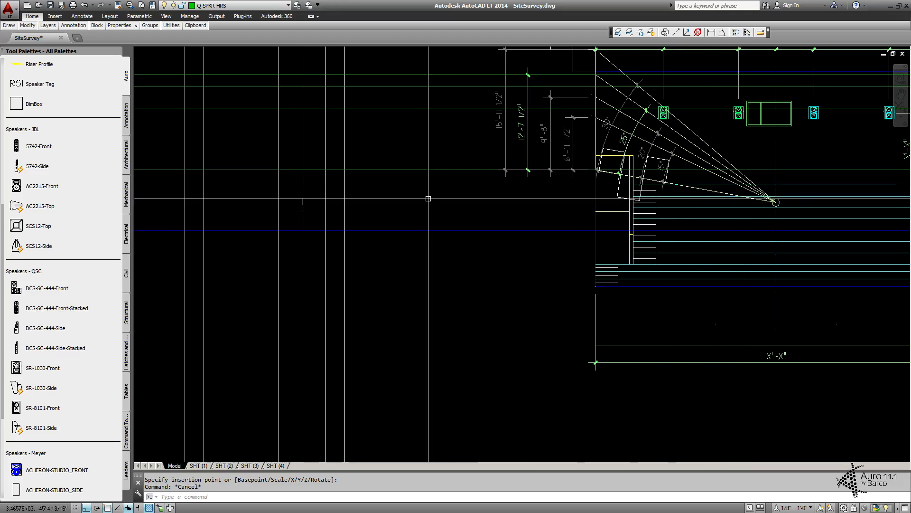
pyautogui.moveTo(421, 189)
pyautogui.mouseDown(button='middle')
pyautogui.moveTo(576, 199)
pyautogui.moveTo(776, 185)
pyautogui.mouseUp(button='middle')
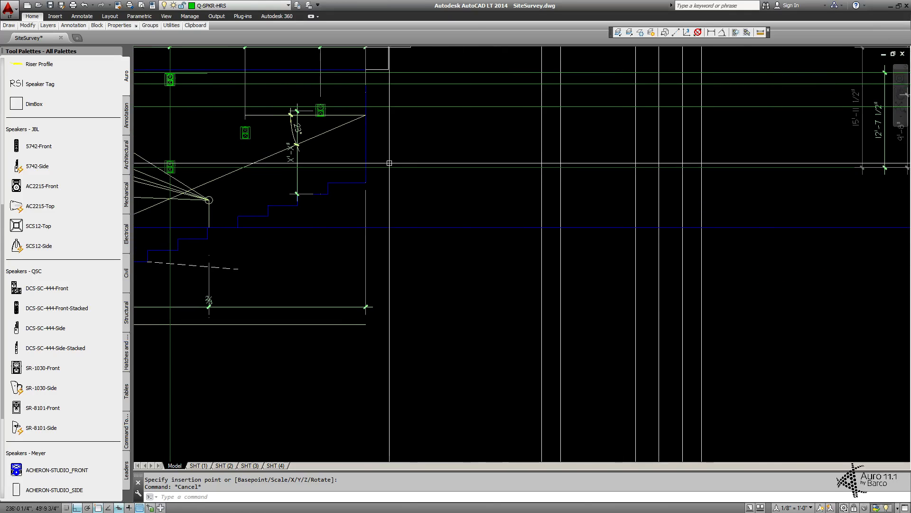
pyautogui.moveTo(381, 164)
pyautogui.mouseDown(button='middle')
pyautogui.moveTo(258, 184)
pyautogui.moveTo(166, 182)
pyautogui.mouseUp(button='middle')
pyautogui.moveTo(665, 173); pyautogui.dragTo(448, 168, button='middle')
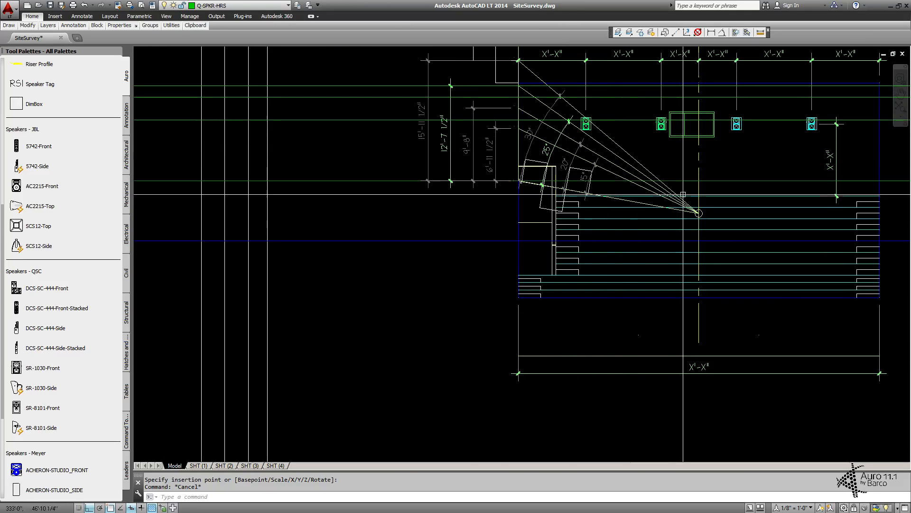
pyautogui.moveTo(490, 213); pyautogui.dragTo(803, 202, button='middle')
pyautogui.moveTo(369, 184); pyautogui.dragTo(524, 192, button='middle')
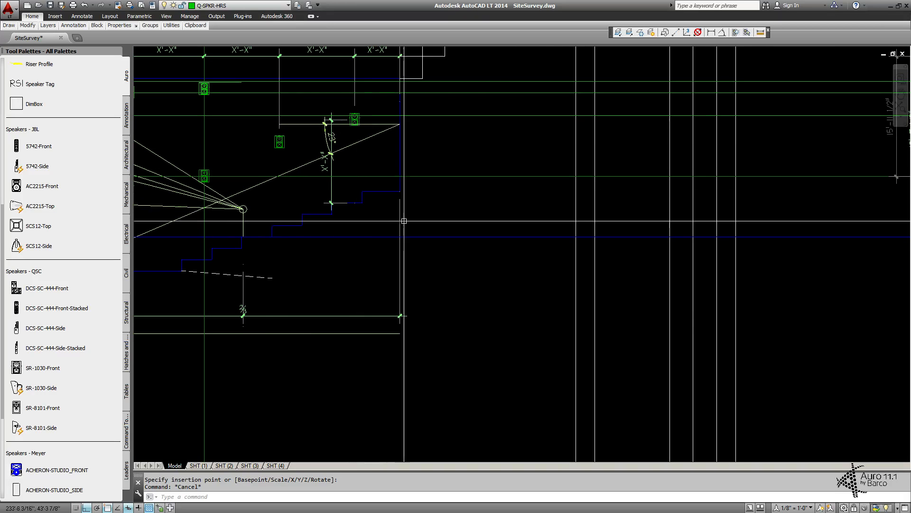
# Step: Copy the blue horizontal seating-level line up to the riser tread beneath the rearmost side surround speaker
pyautogui.press('Return')
pyautogui.click(432, 235)
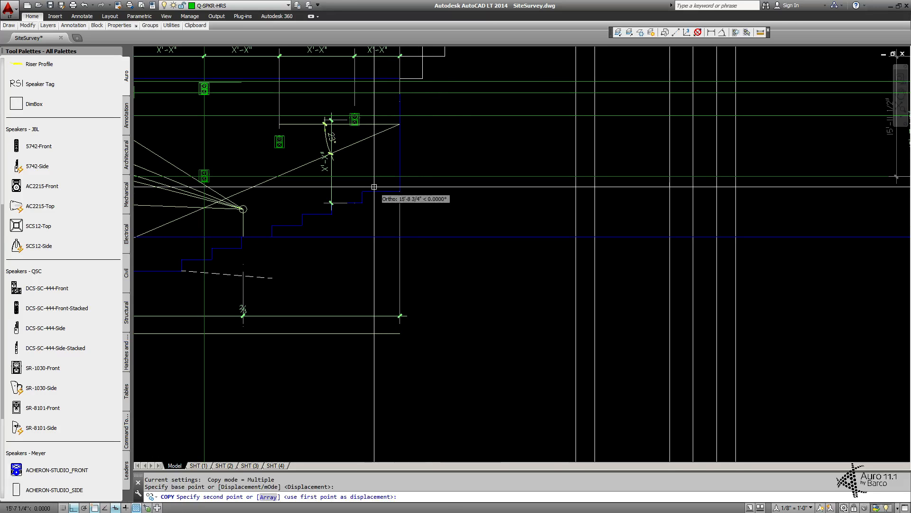
pyautogui.click(356, 204)
pyautogui.press('Escape')
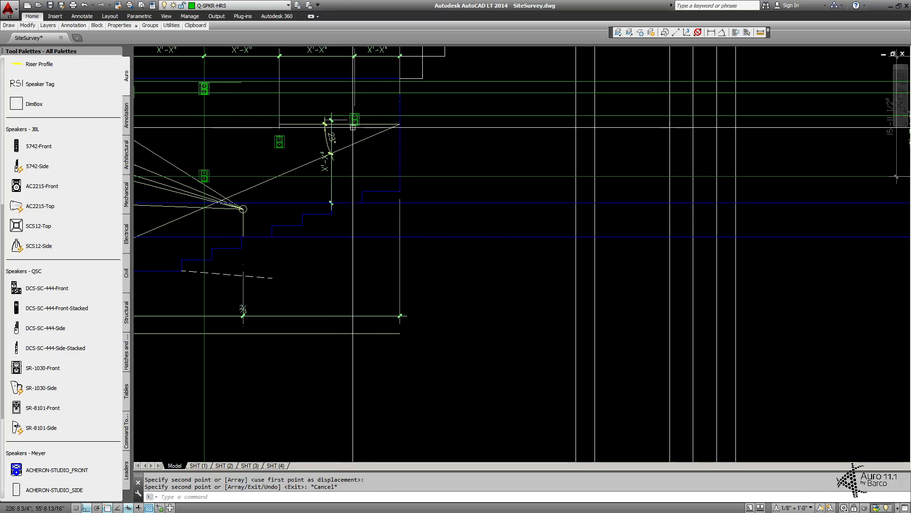
# Step: Move the rear view's Surround Separation block up the centre line to the copied seating-level line
pyautogui.moveTo(696, 184)
pyautogui.mouseDown(button='middle')
pyautogui.moveTo(491, 129)
pyautogui.moveTo(465, 172)
pyautogui.mouseUp(button='middle')
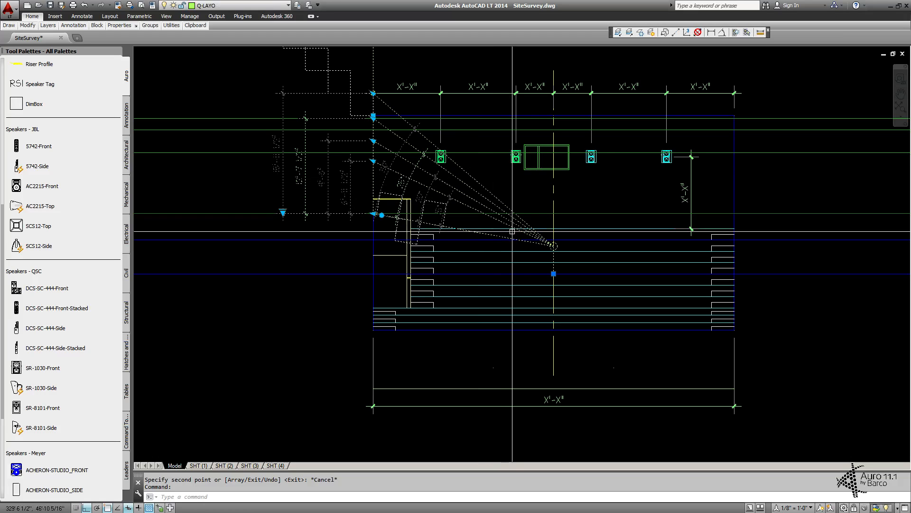
pyautogui.click(554, 273)
pyautogui.click(554, 240)
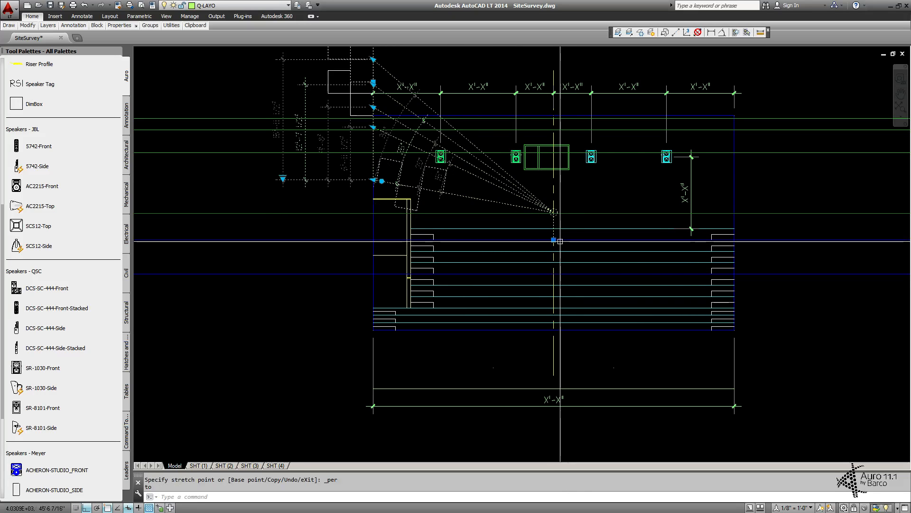
pyautogui.moveTo(462, 183); pyautogui.dragTo(466, 216, button='middle')
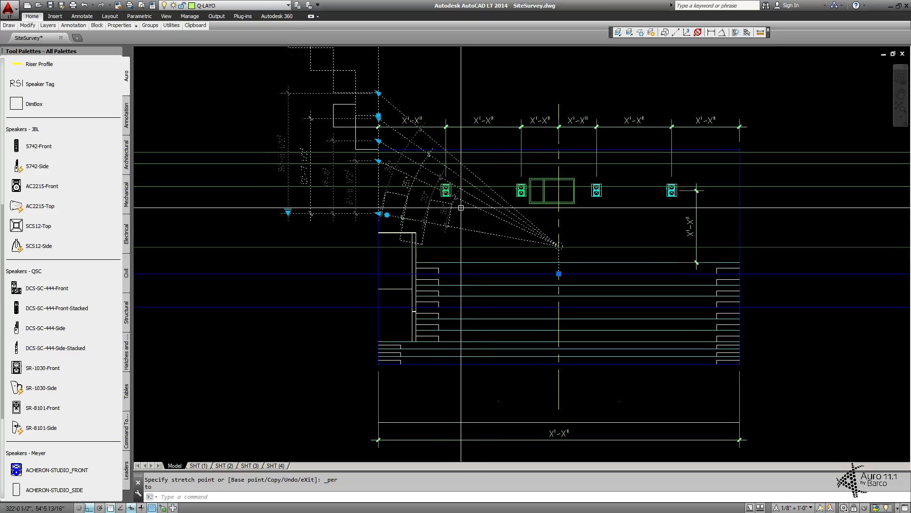
pyautogui.press('Escape')
# Step: Copy the green horizontal height line in the side view up to the insertion point of the rearmost side surround speaker
pyautogui.moveTo(333, 230); pyautogui.dragTo(767, 212, button='middle')
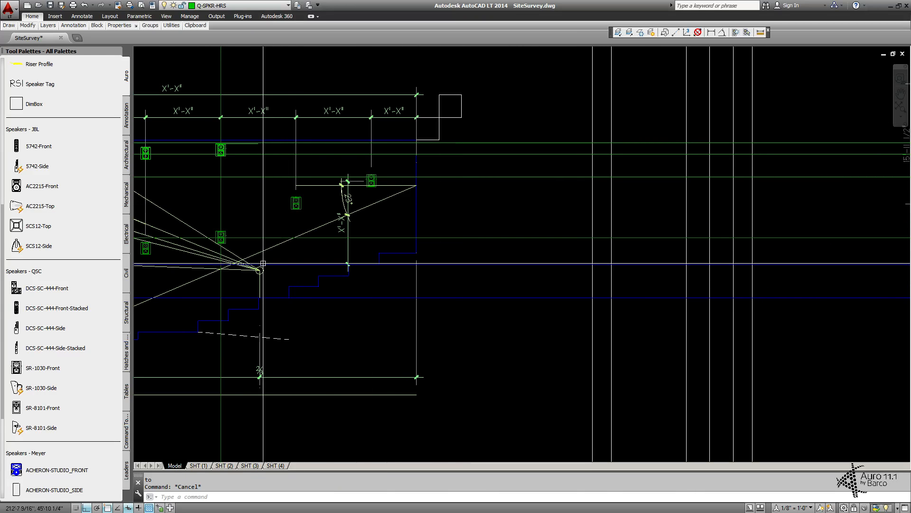
pyautogui.write('CP')
pyautogui.press('Return')
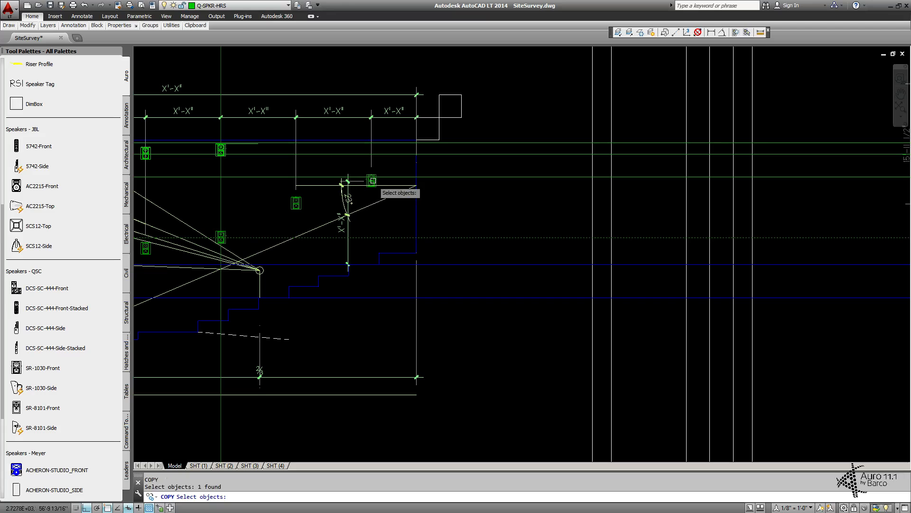
pyautogui.press('Return')
pyautogui.click(243, 237)
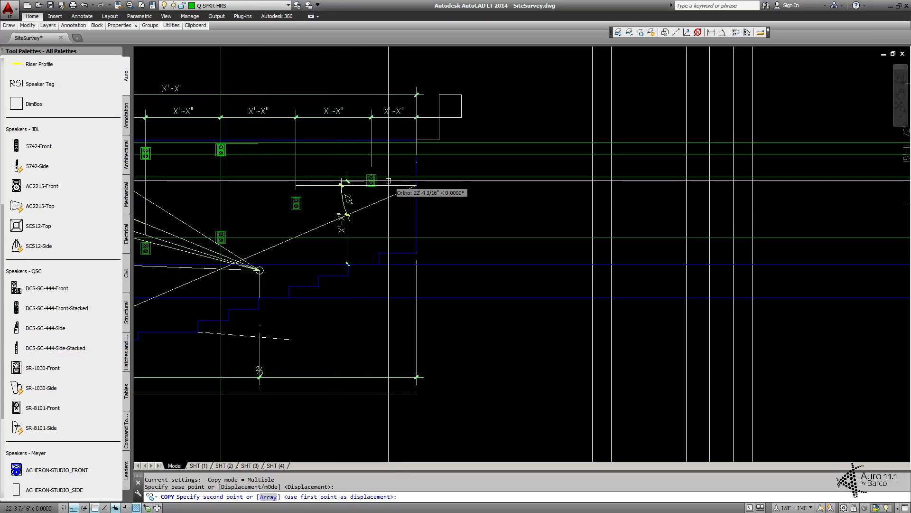
pyautogui.write('_ins')
pyautogui.press('Return')
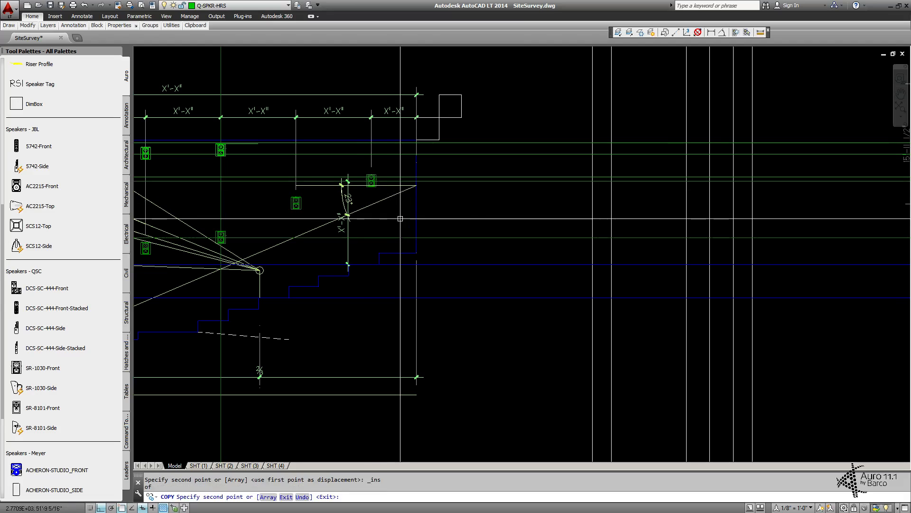
pyautogui.press('Escape')
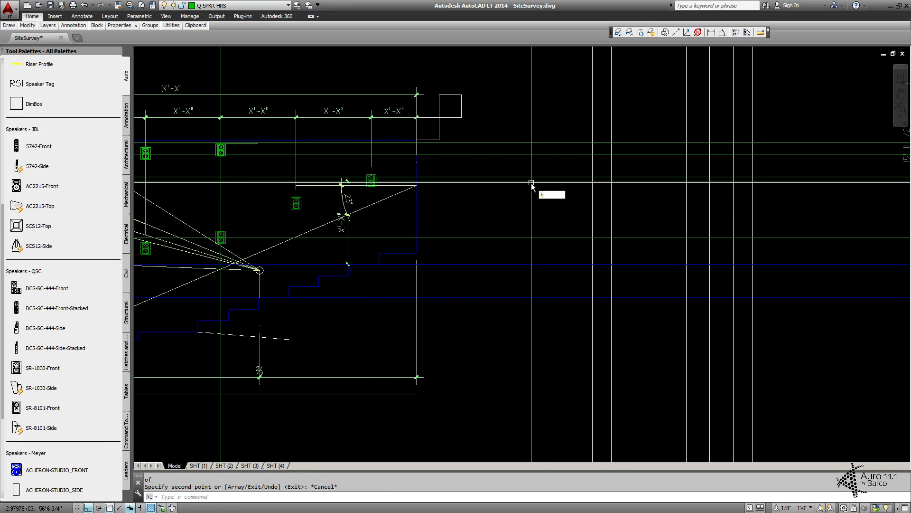
# Step: Hide the three upper green height lines, the lower blue seating-level line and the green line at the original lower surround height
pyautogui.write('h')
pyautogui.press('Return')
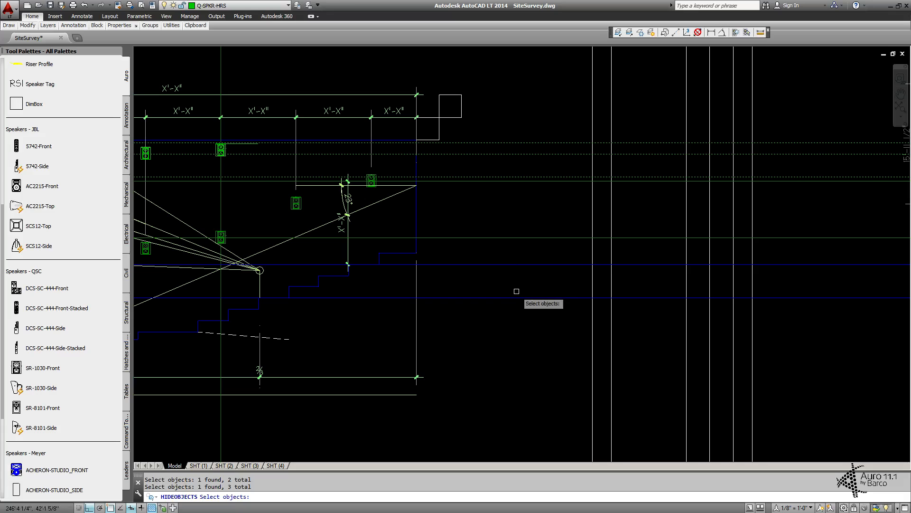
pyautogui.press('Return')
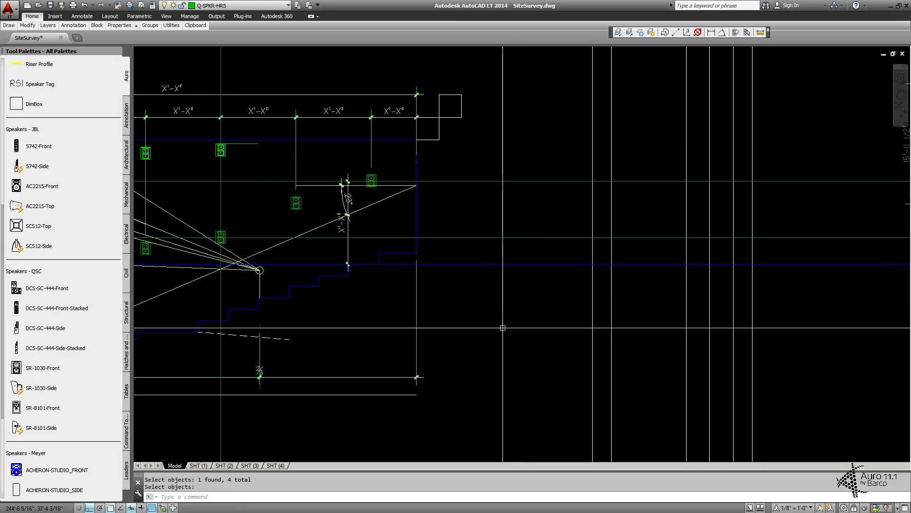
pyautogui.press('Return')
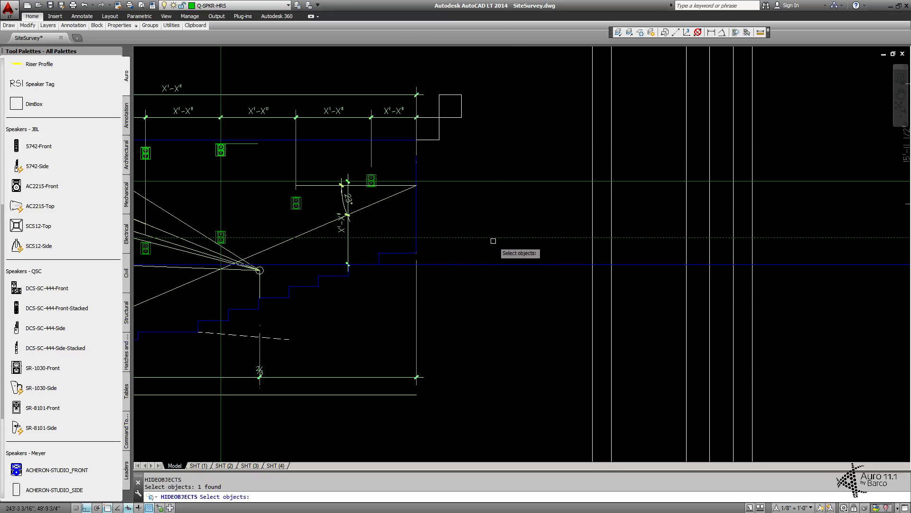
pyautogui.press('Return')
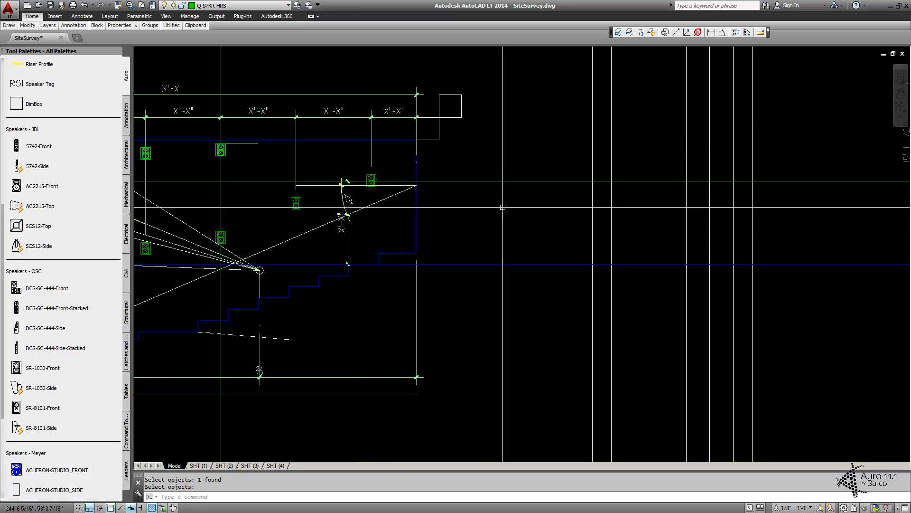
# Step: Move the rear view's Surround Separation block back down the centre line to the lower seating riser line
pyautogui.moveTo(850, 183); pyautogui.dragTo(441, 194, button='middle')
pyautogui.moveTo(612, 190); pyautogui.dragTo(446, 191, button='middle')
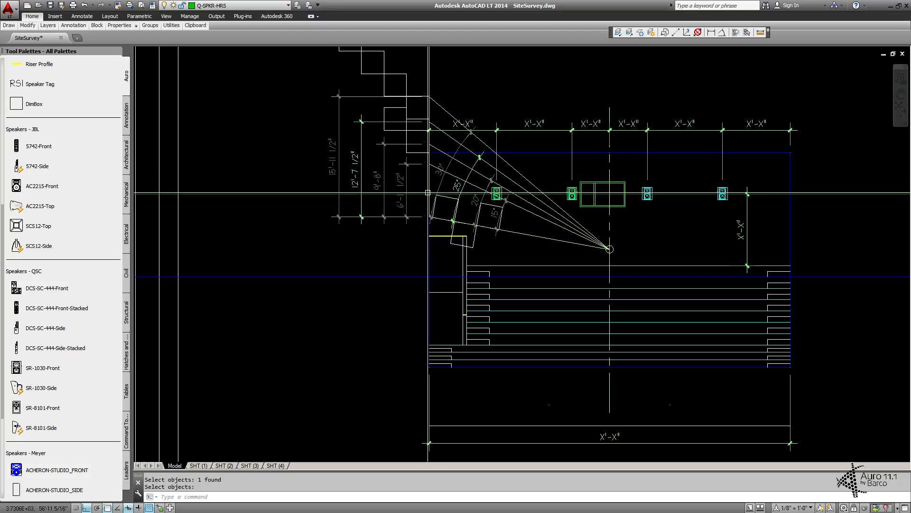
pyautogui.click(570, 242)
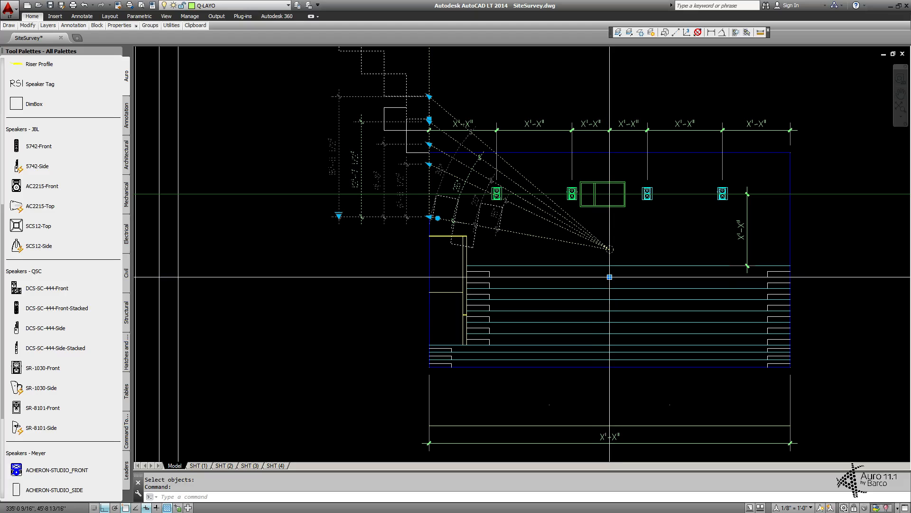
pyautogui.click(610, 276)
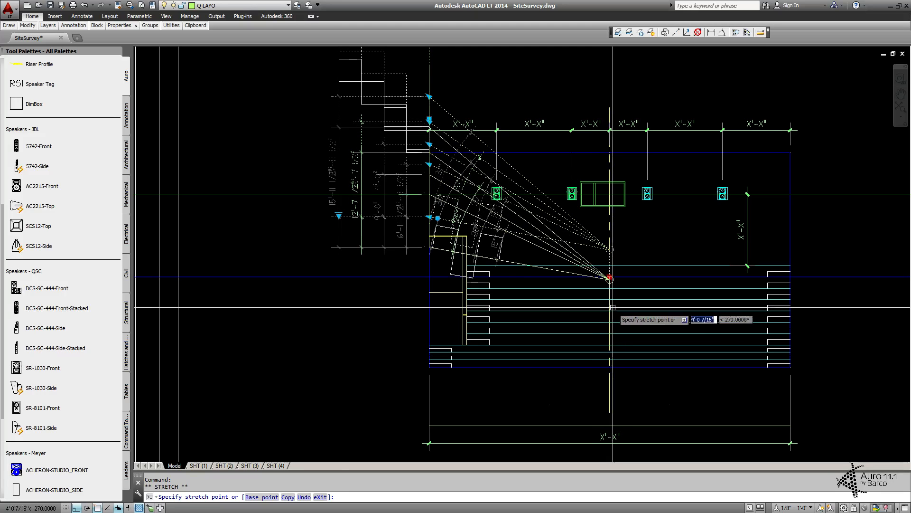
pyautogui.click(611, 309)
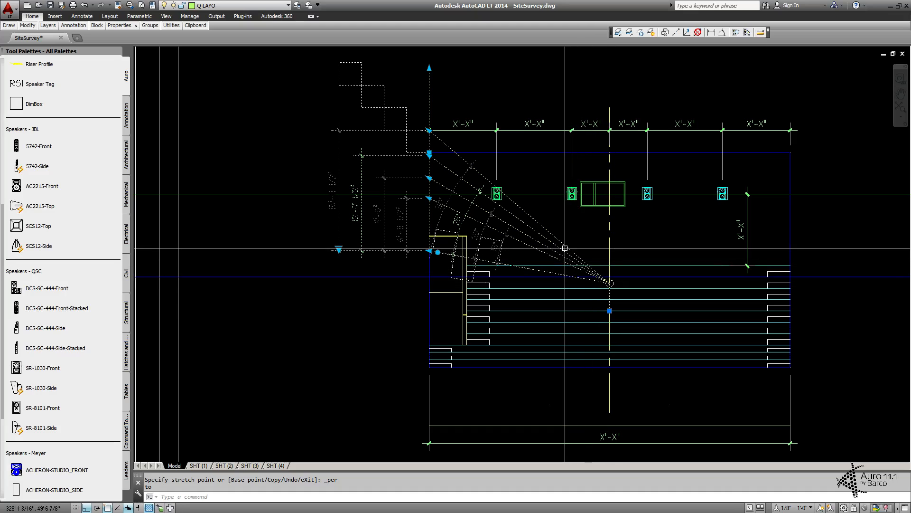
pyautogui.press('Escape')
# Step: Hide the existing Surround Separation block in the rear view
pyautogui.write('h')
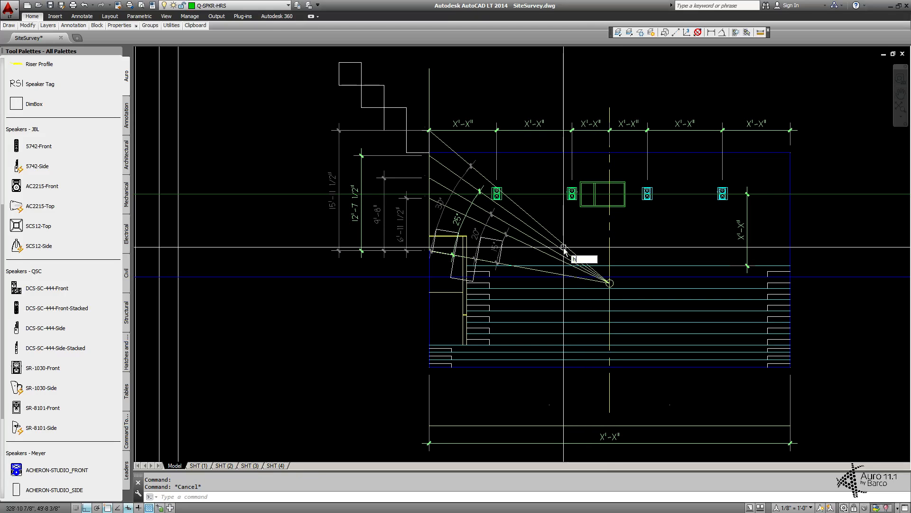
pyautogui.write('id')
pyautogui.press('Return')
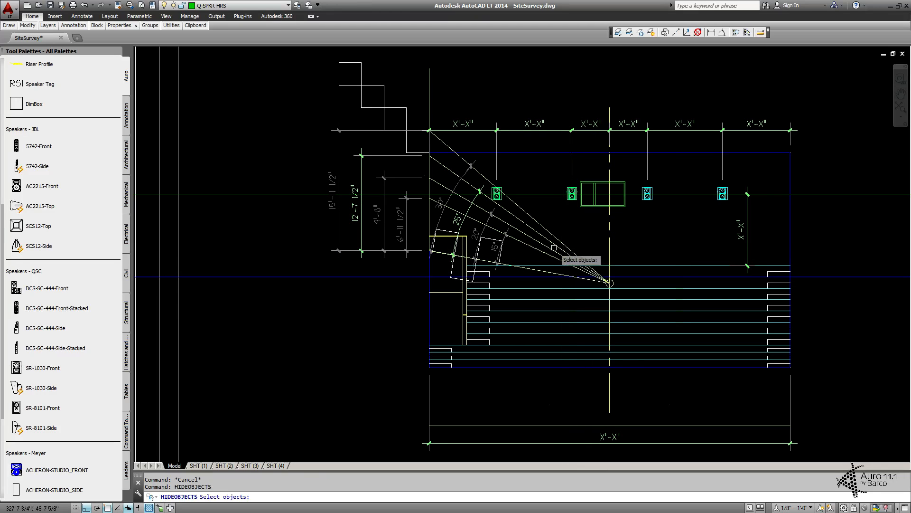
pyautogui.click(552, 247)
pyautogui.press('Return')
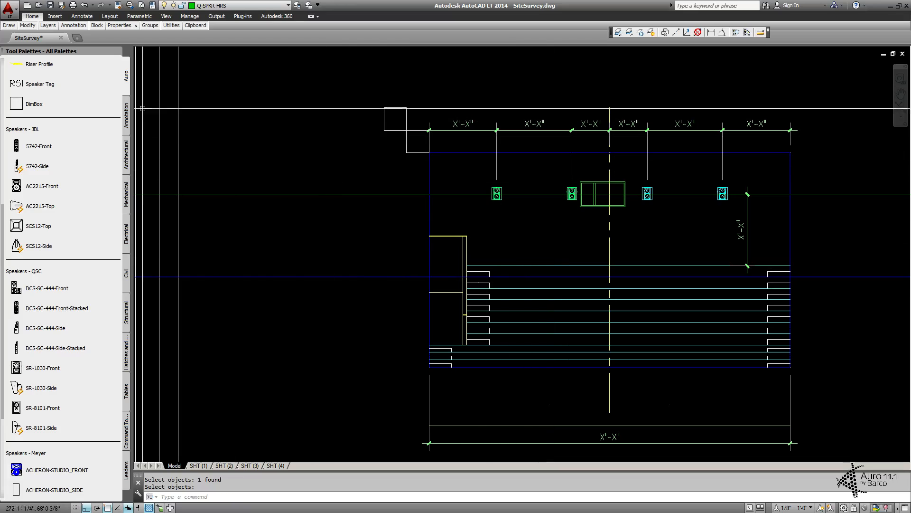
# Step: Insert a new Surround Separation block where the centre line meets the upper seating-level line and rotate its reference line towards the rear surround height at the wall
pyautogui.scroll(5, 95, 114)
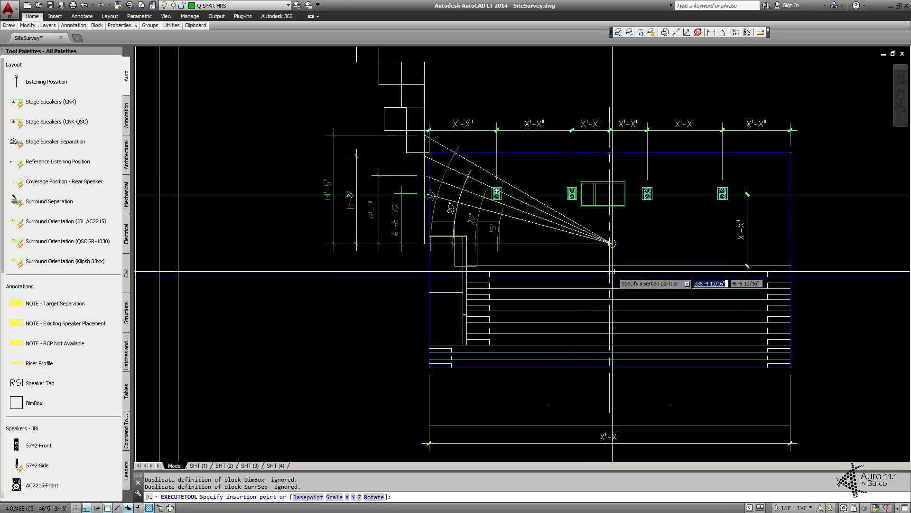
pyautogui.click(610, 277)
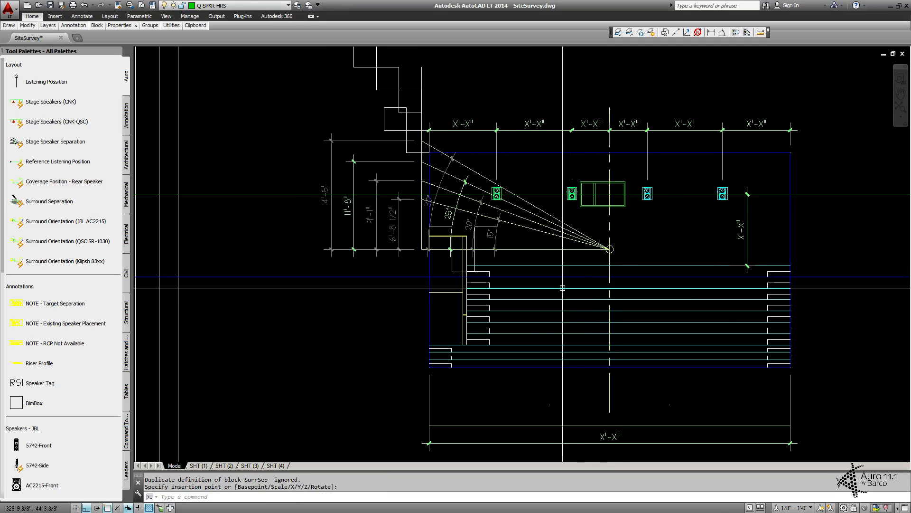
pyautogui.click(561, 249)
pyautogui.click(435, 250)
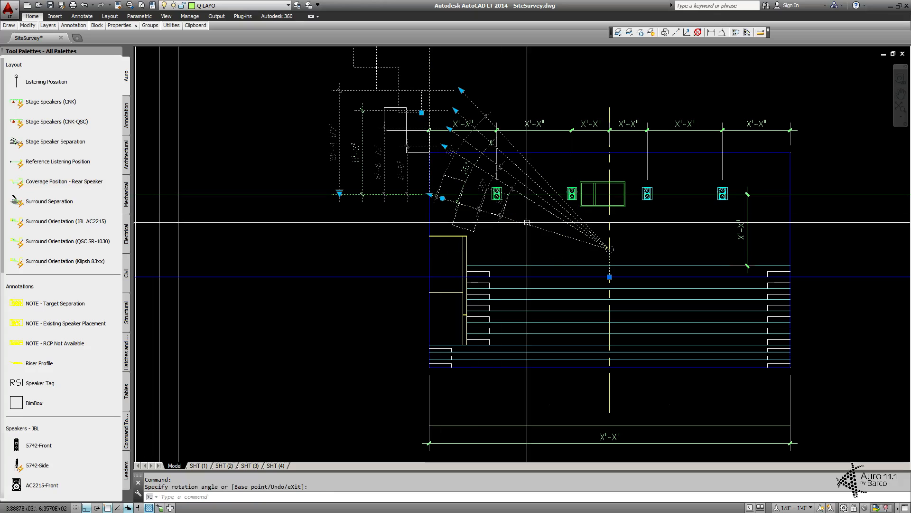
pyautogui.click(611, 253)
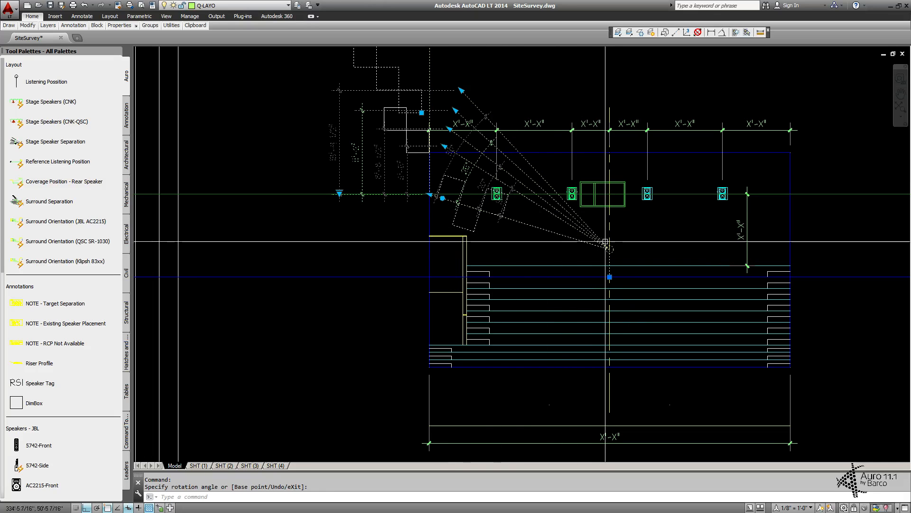
# Step: Snap the end of the new block's reference line to where the side wall meets the green height line
pyautogui.click(431, 194)
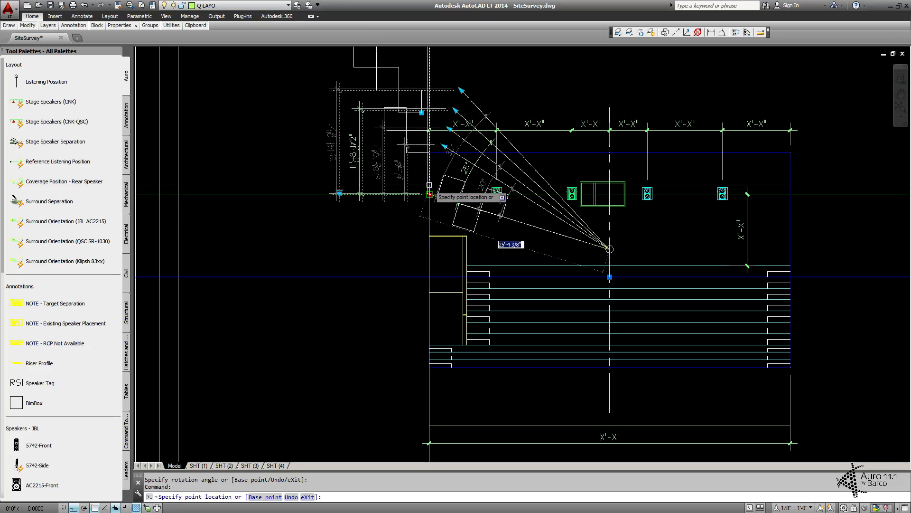
pyautogui.scroll(6, 431, 194)
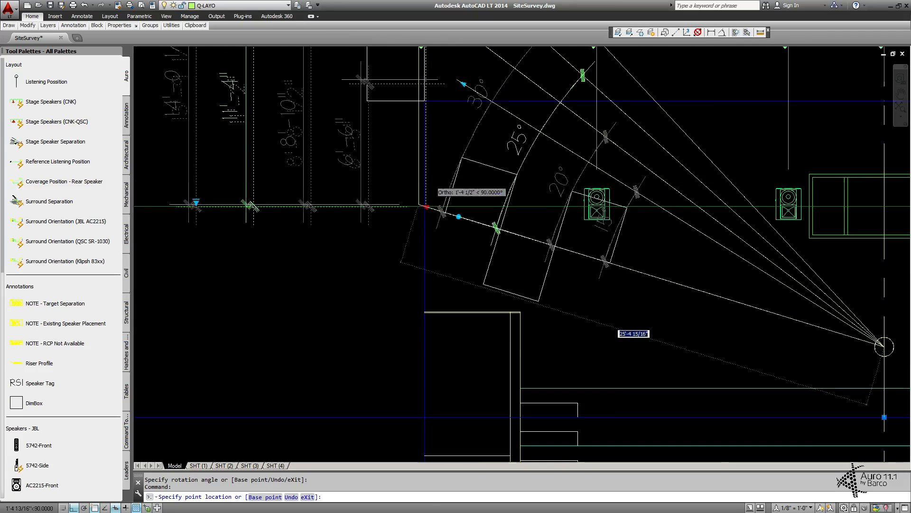
pyautogui.click(420, 223)
# Step: Try to snap the end of the block's 15° ray to its intersection with the side wall line, and undo the result
pyautogui.moveTo(454, 151); pyautogui.dragTo(433, 328, button='middle')
pyautogui.click(459, 200)
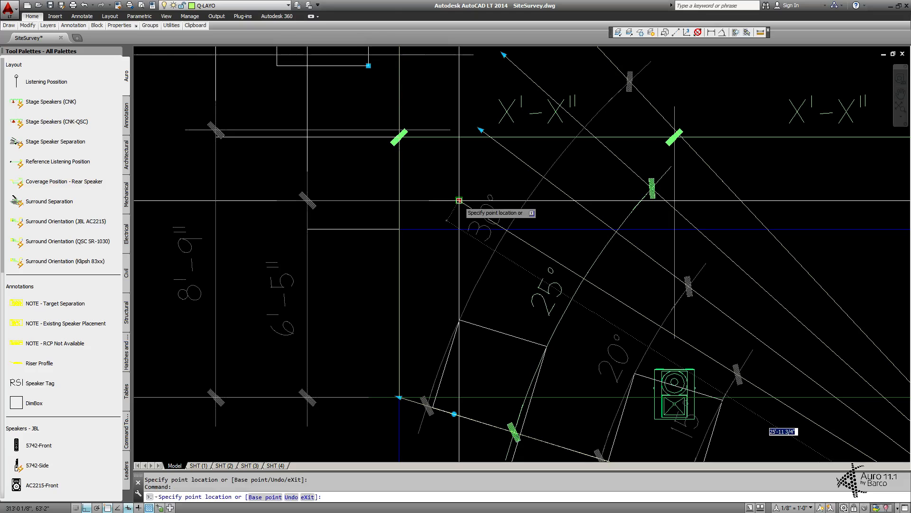
pyautogui.keyDown('shift'); pyautogui.rightClick(459, 200); pyautogui.keyUp('shift')
pyautogui.click(479, 292)
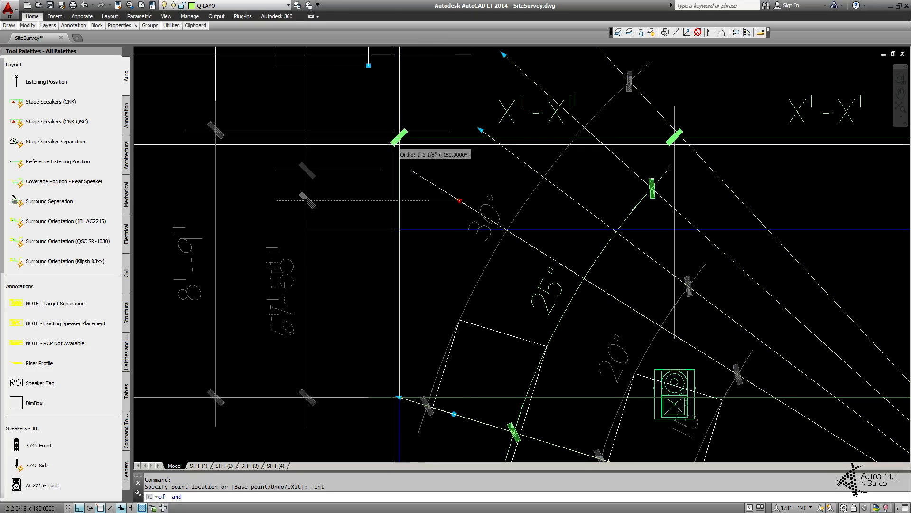
pyautogui.click(400, 158)
pyautogui.scroll(-6, 431, 218)
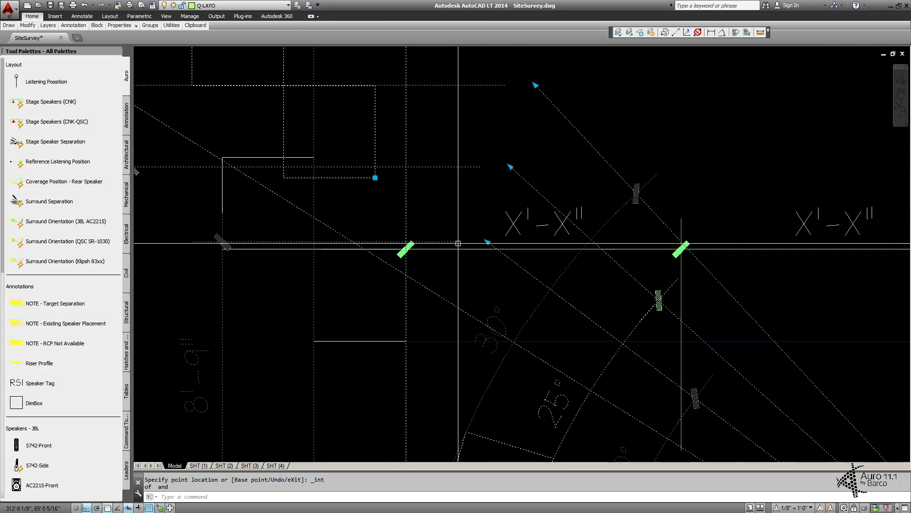
pyautogui.scroll(-5, 431, 218)
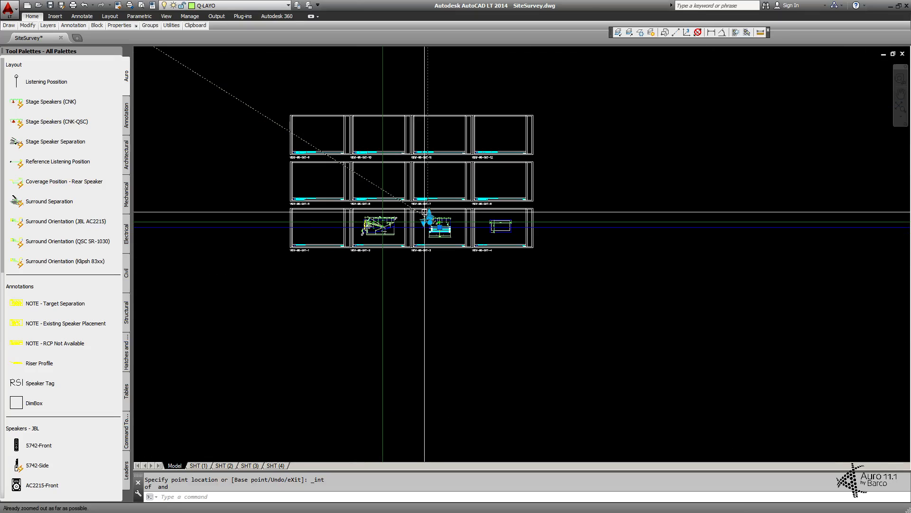
pyautogui.scroll(10, 424, 212)
pyautogui.hotkey('ctrl', 'z')
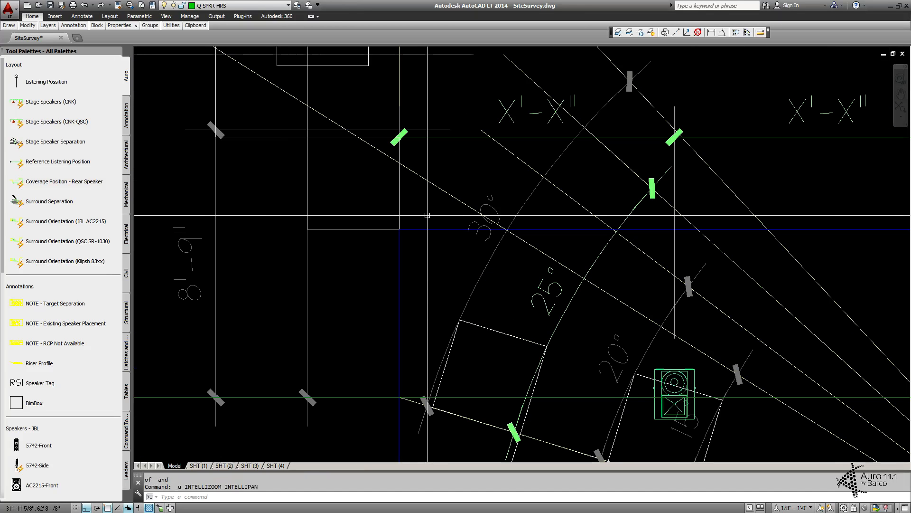
# Step: Extend the block's 15° ray to its intersection with the vertical side wall line
pyautogui.click(474, 208)
pyautogui.click(459, 200)
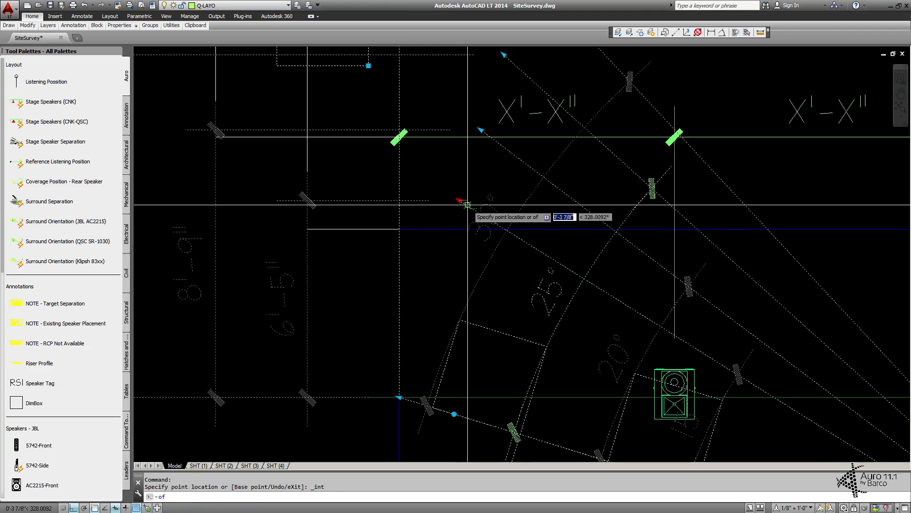
pyautogui.click(468, 205)
pyautogui.click(400, 170)
# Step: Extend the block's 20° and 25° rays to their intersections with the vertical side wall line
pyautogui.moveTo(431, 114); pyautogui.dragTo(379, 230, button='middle')
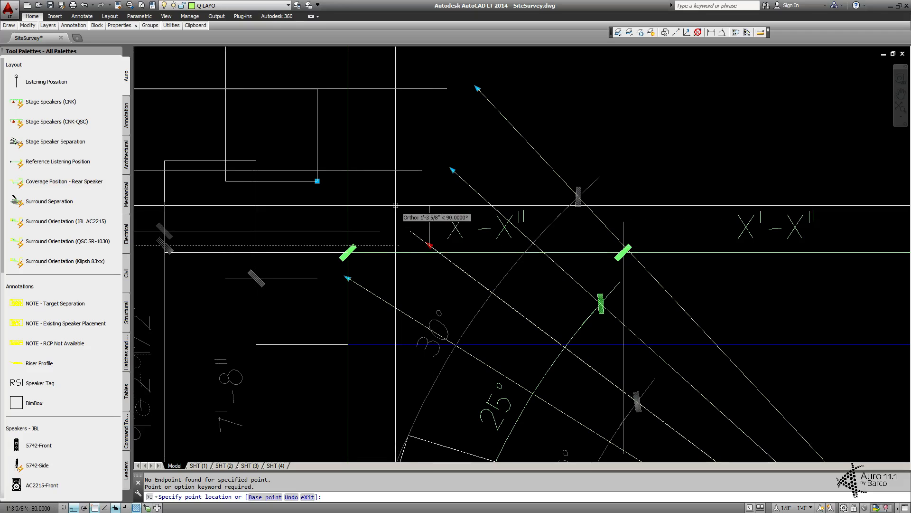
pyautogui.write('int')
pyautogui.press('Return')
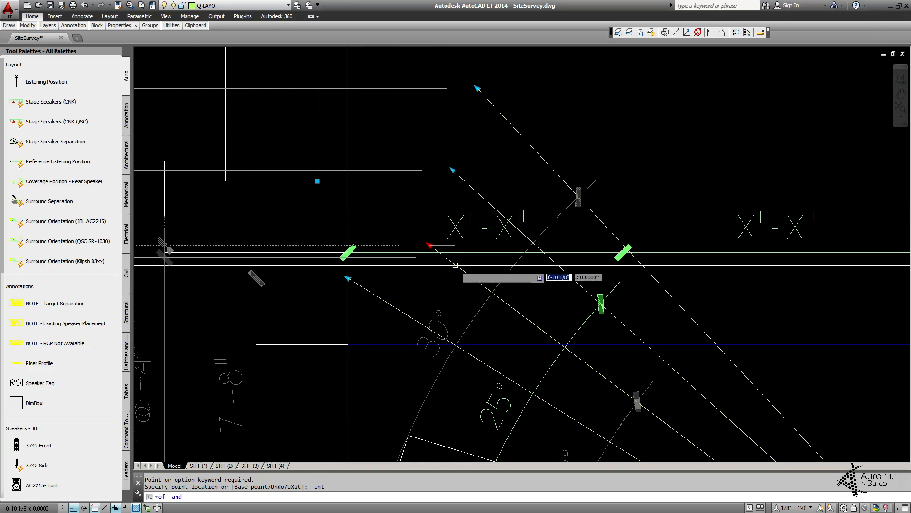
pyautogui.click(349, 183)
pyautogui.click(453, 170)
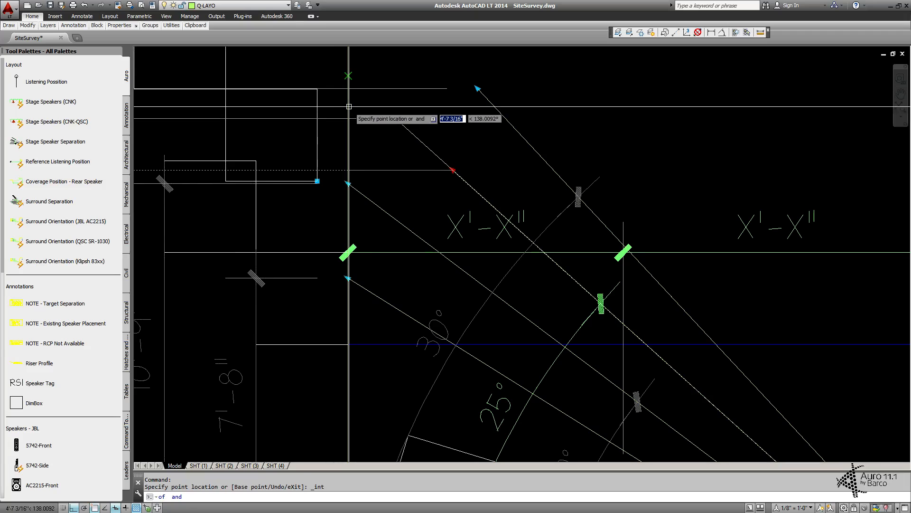
pyautogui.scroll(-4, 412, 196)
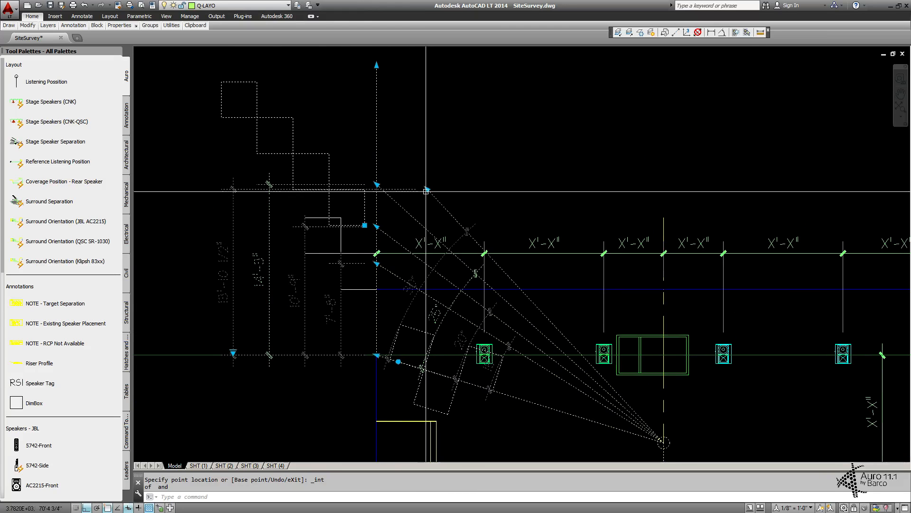
# Step: Extend the block's 30° ray to its intersection with the vertical side wall line
pyautogui.click(426, 190)
pyautogui.write('int')
pyautogui.press('Return')
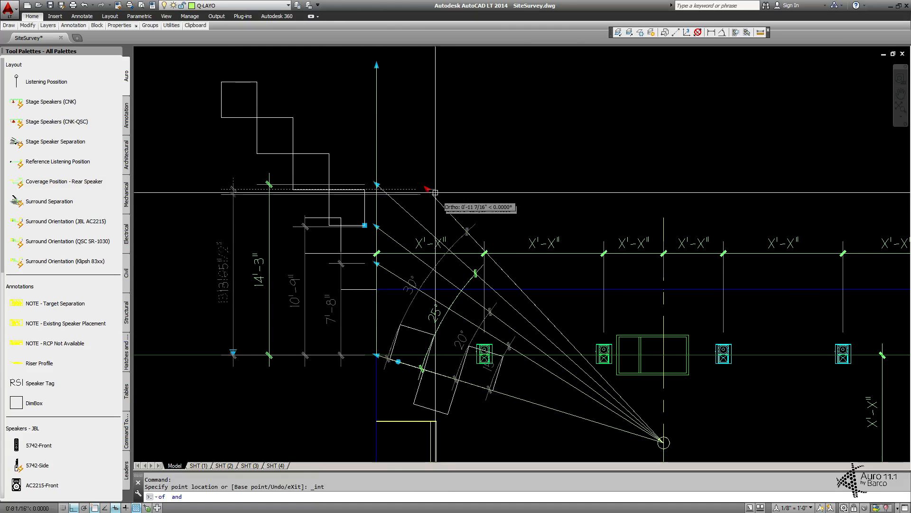
pyautogui.press('Escape')
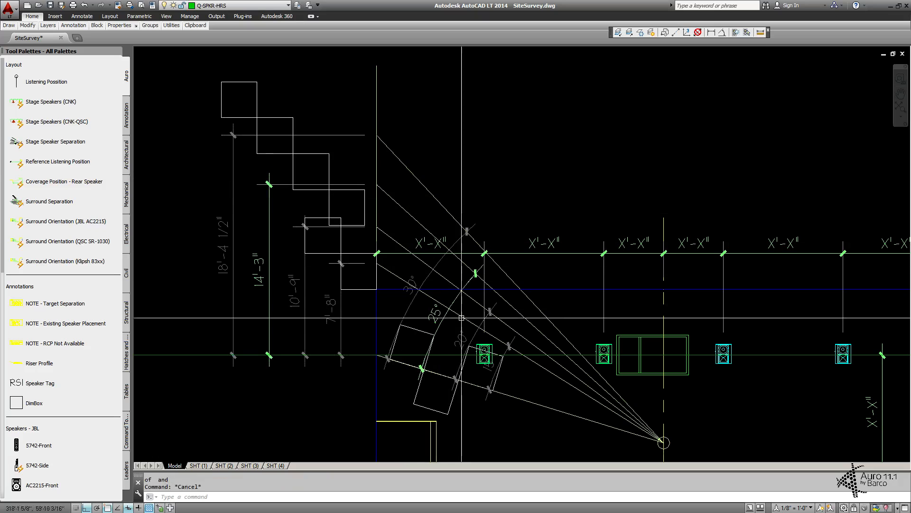
# Step: Open the angle visibility options of the coverage block in the rear view
pyautogui.moveTo(486, 274); pyautogui.dragTo(466, 168, button='middle')
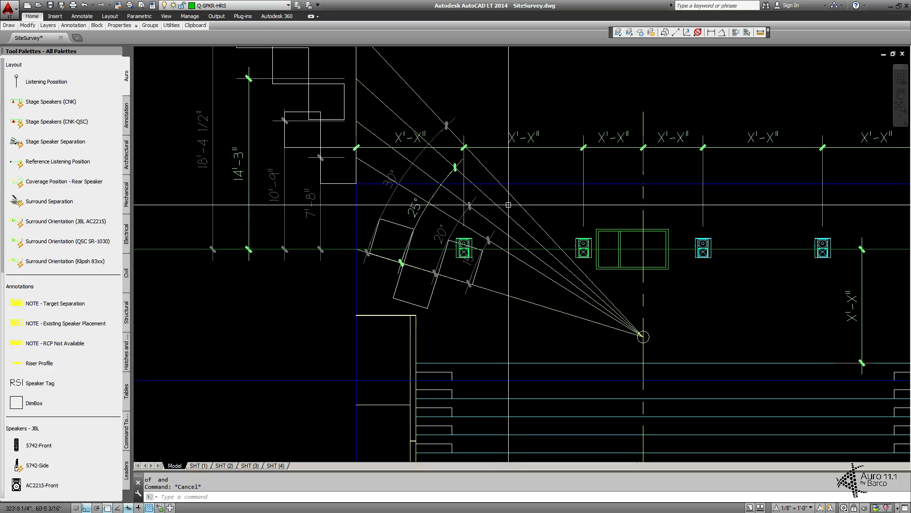
pyautogui.scroll(-2, 505, 222)
pyautogui.moveTo(503, 165); pyautogui.dragTo(432, 184, button='middle')
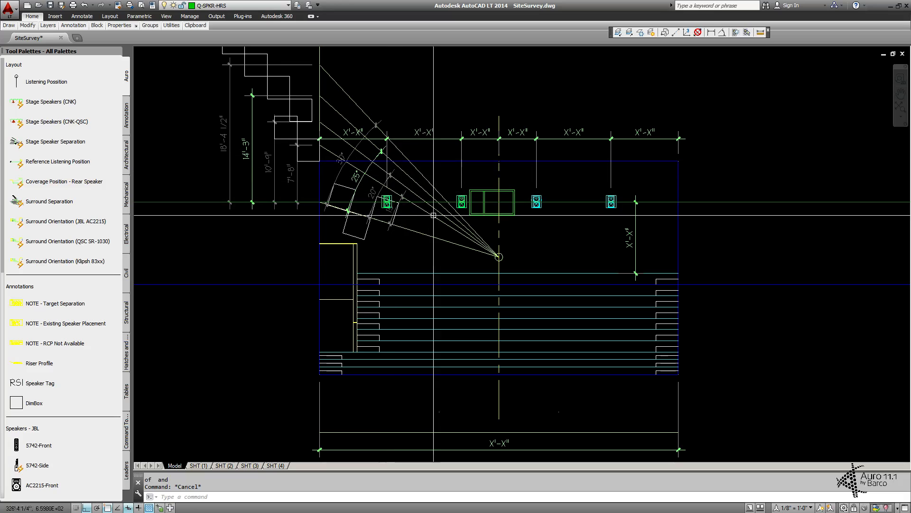
pyautogui.moveTo(433, 215); pyautogui.dragTo(396, 174, button='middle')
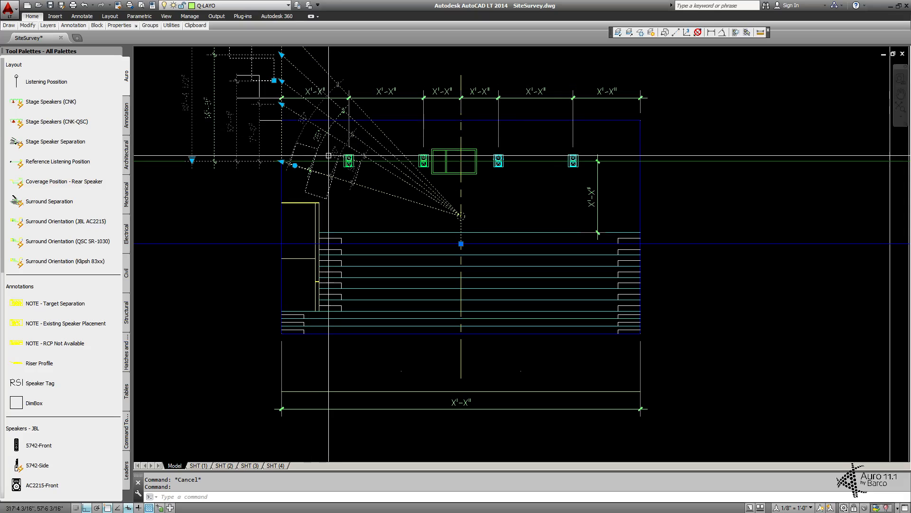
pyautogui.click(192, 159)
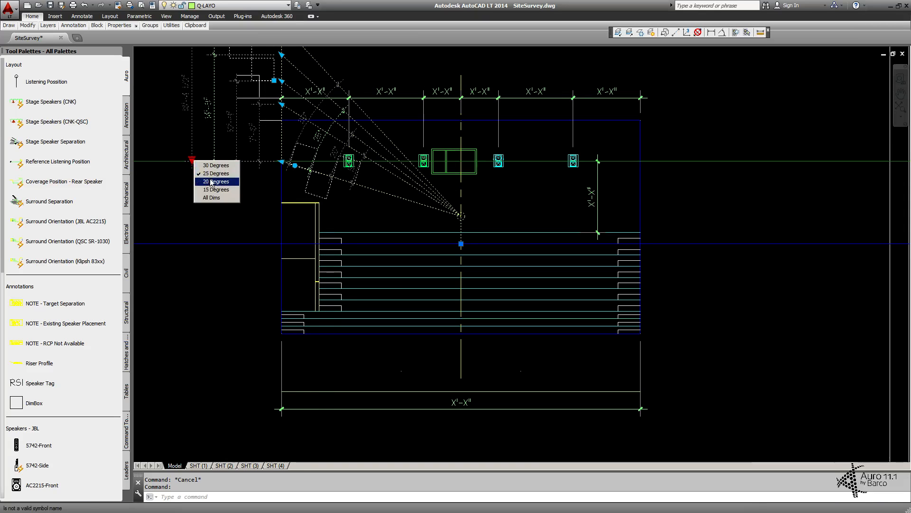
# Step: Set the angle-dimension block in the rear view to 20 Degrees, and erase the block from the drawing
pyautogui.click(212, 181)
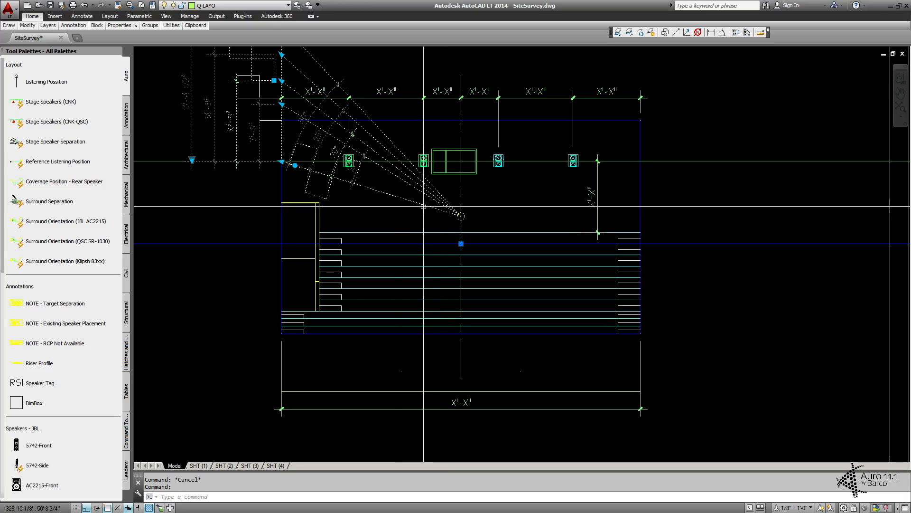
pyautogui.press('Delete')
# Step: Copy the upper speaker at the third position in the side view horizontally to the fourth and fifth positions, 10' and 20' away
pyautogui.scroll(-4, 367, 191)
pyautogui.moveTo(368, 191); pyautogui.dragTo(652, 189, button='middle')
pyautogui.scroll(2, 346, 184)
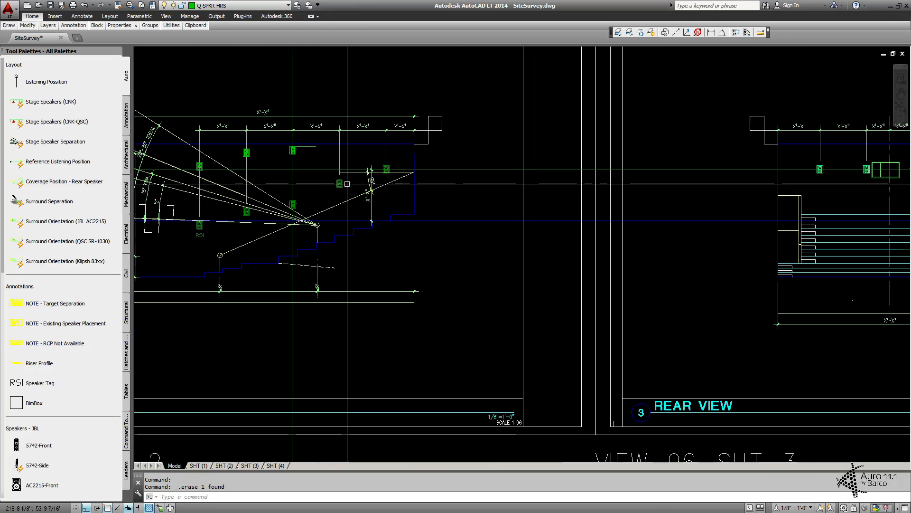
pyautogui.moveTo(309, 165); pyautogui.dragTo(411, 204, button='middle')
pyautogui.scroll(2, 429, 188)
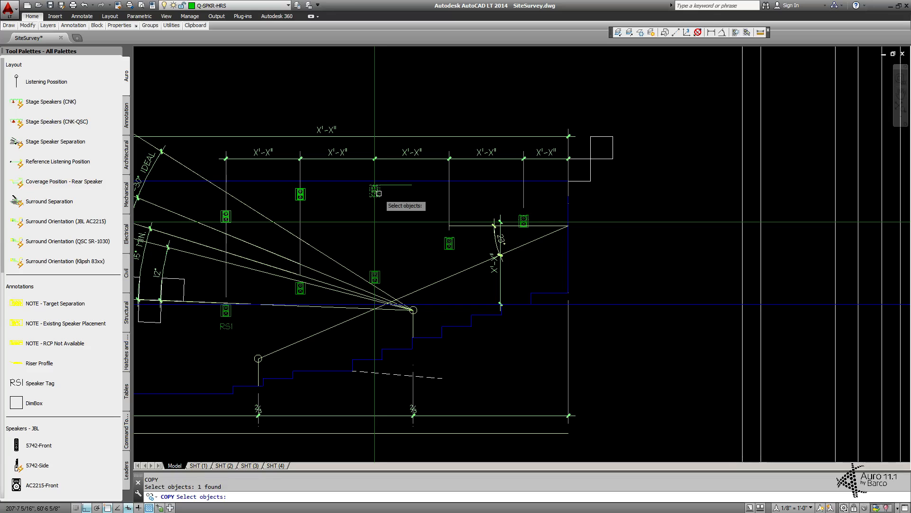
pyautogui.press('Return')
pyautogui.hotkey('ctrl', 'shift', 'p')
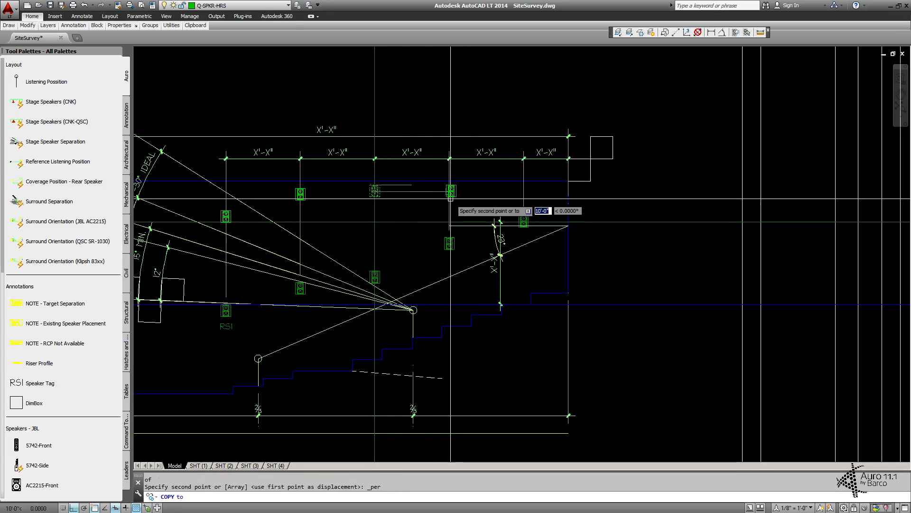
pyautogui.click(450, 197)
pyautogui.hotkey('ctrl', 'shift', 'p')
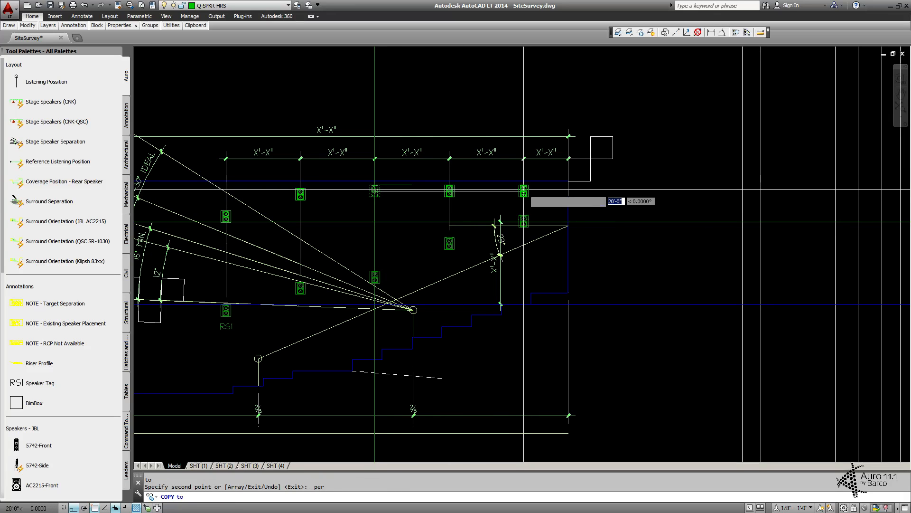
pyautogui.press('Escape')
# Step: Measure the vertical gap between the upper and lower speakers at the last position near the rear wall
pyautogui.scroll(4, 541, 216)
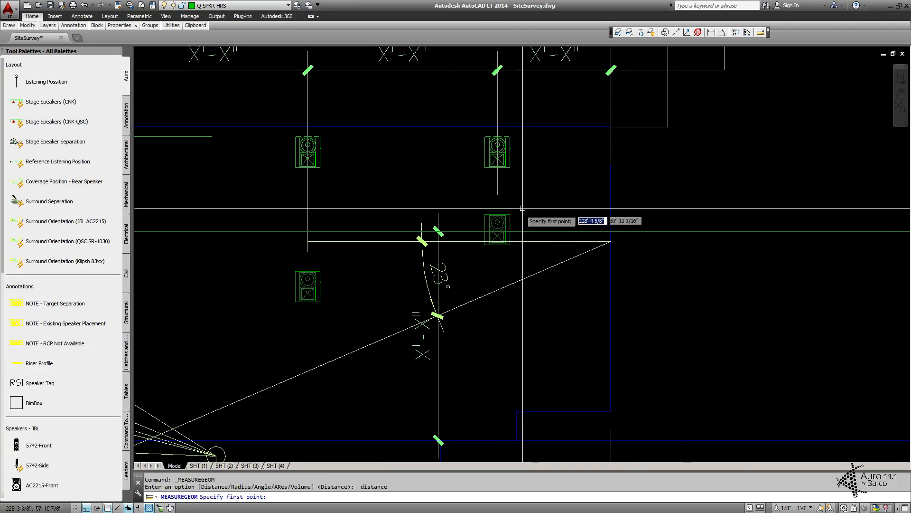
pyautogui.click(507, 212)
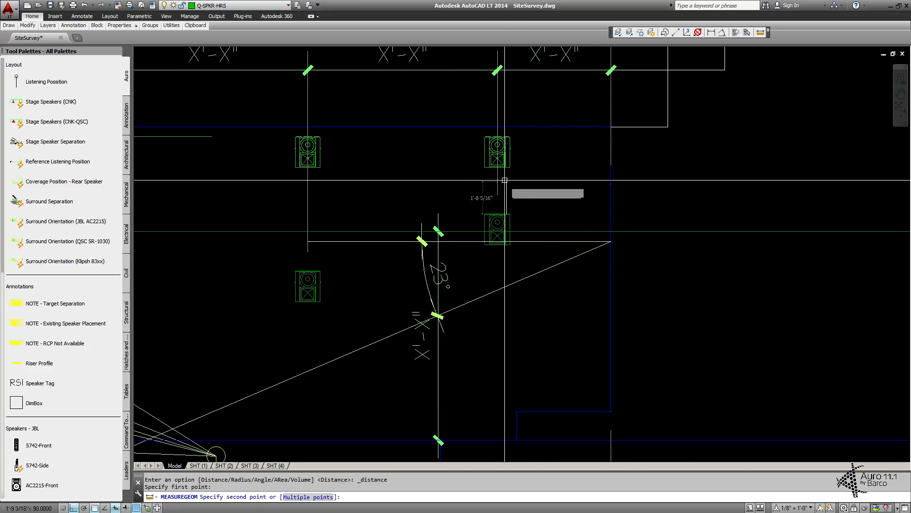
pyautogui.click(508, 168)
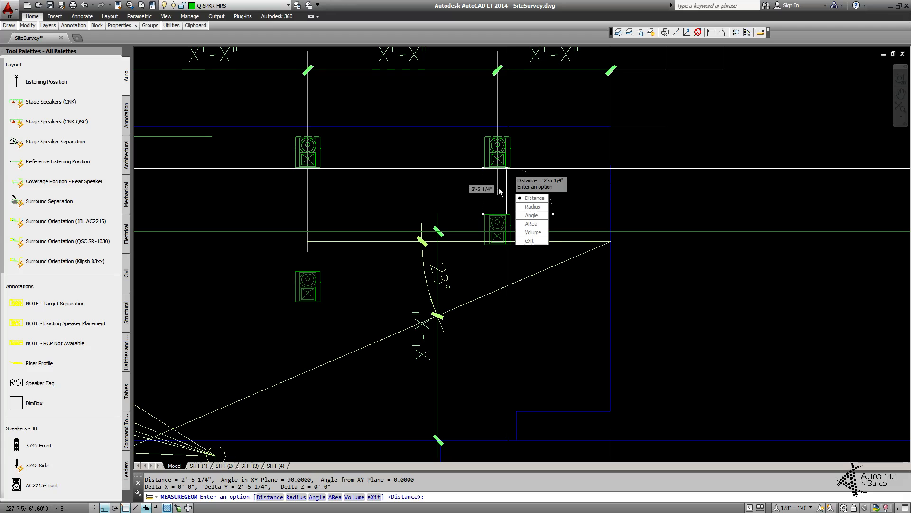
pyautogui.press('Escape')
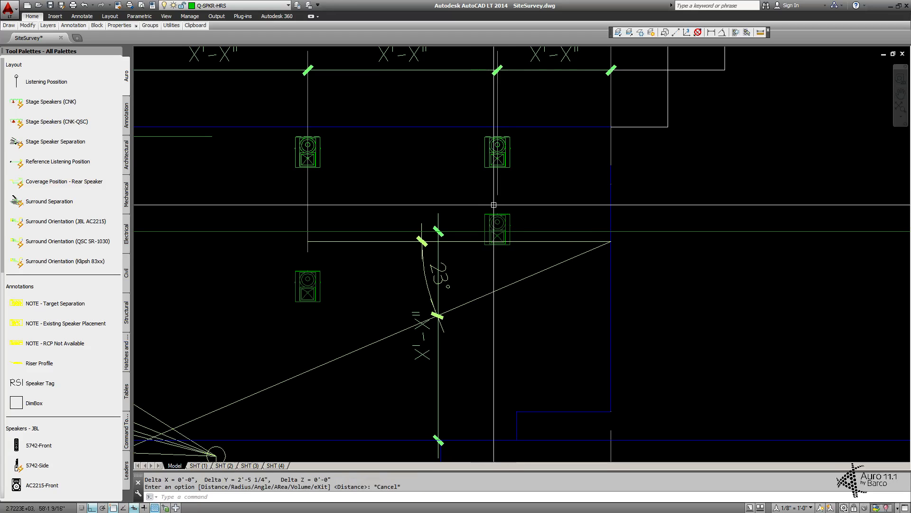
# Step: Erase the short horizontal line beside the third upper speaker in the side view
pyautogui.scroll(-5, 372, 206)
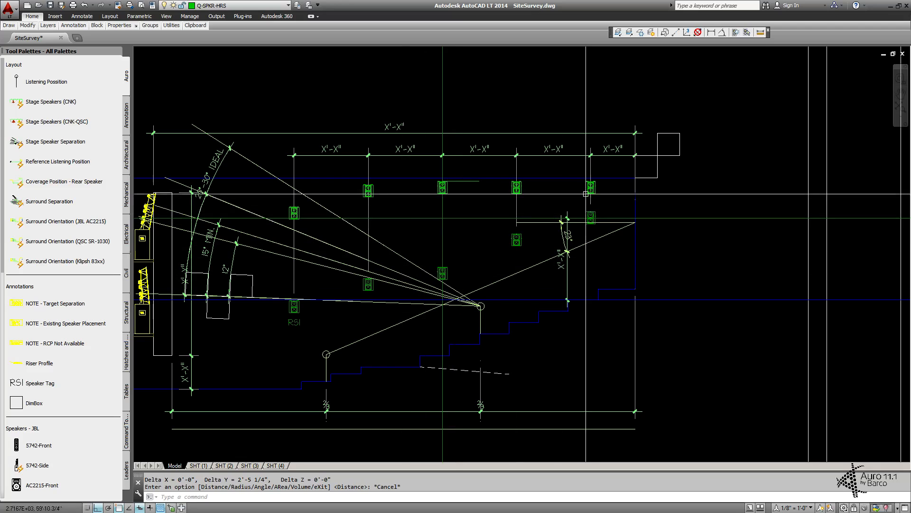
pyautogui.moveTo(468, 220); pyautogui.dragTo(553, 196, button='middle')
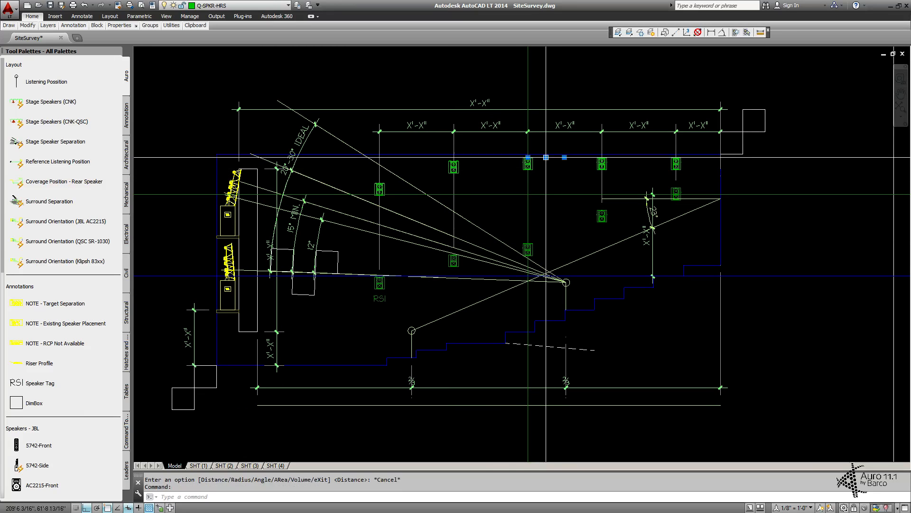
pyautogui.press('Delete')
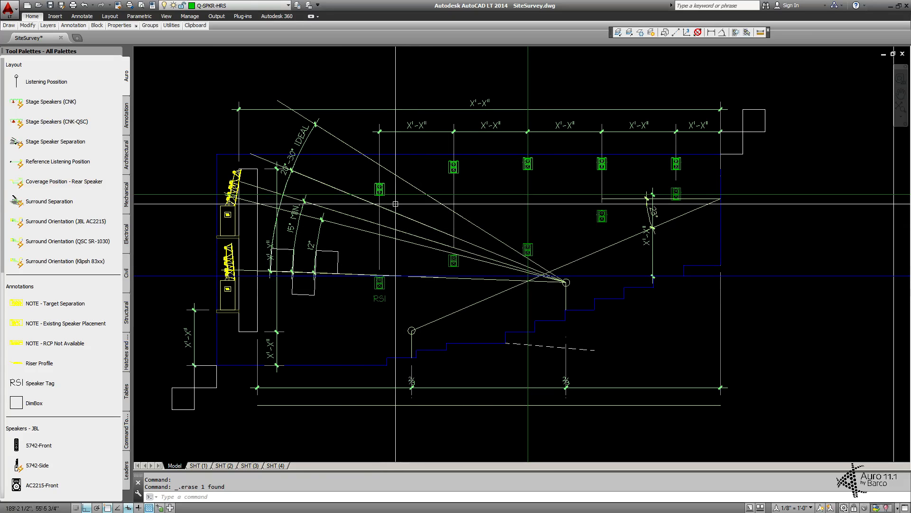
# Step: Place a Speaker Tag below the first upper speaker in the side view and change its text to HRSI
pyautogui.click(40, 383)
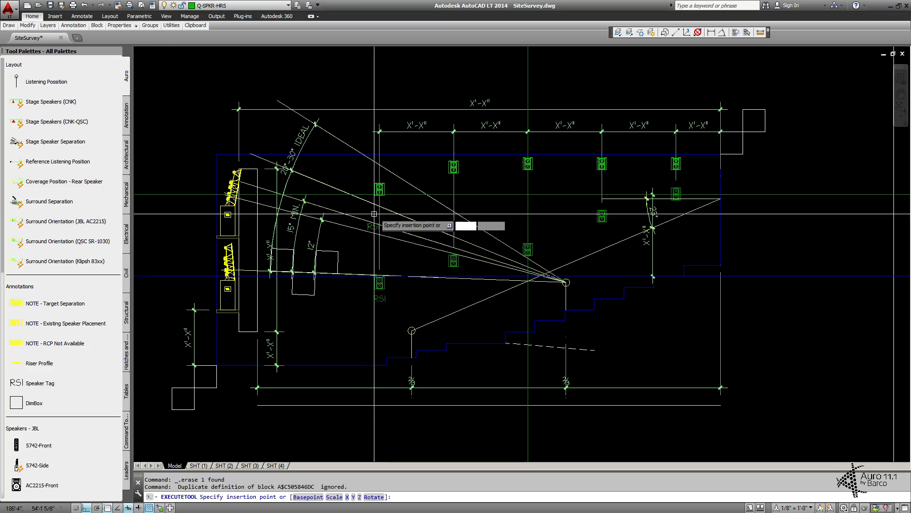
pyautogui.scroll(4, 381, 192)
pyautogui.scroll(3, 380, 192)
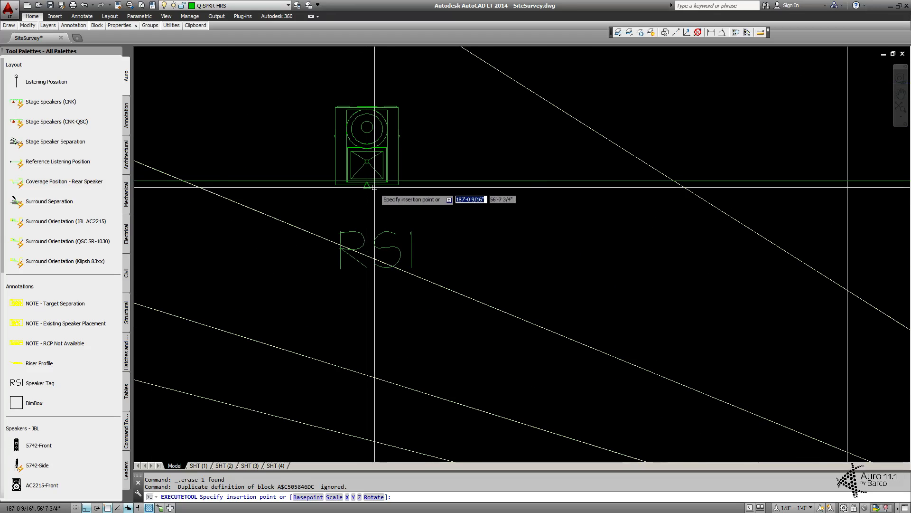
pyautogui.click(380, 231)
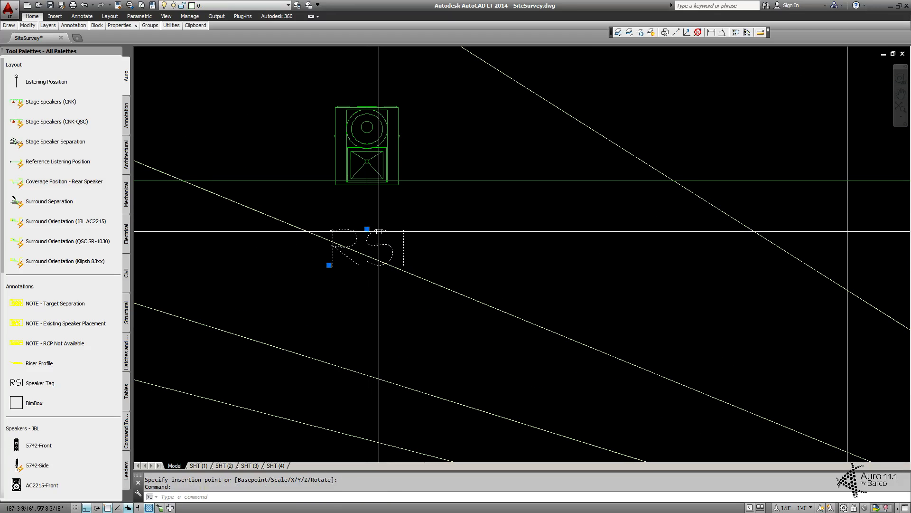
pyautogui.doubleClick(378, 235)
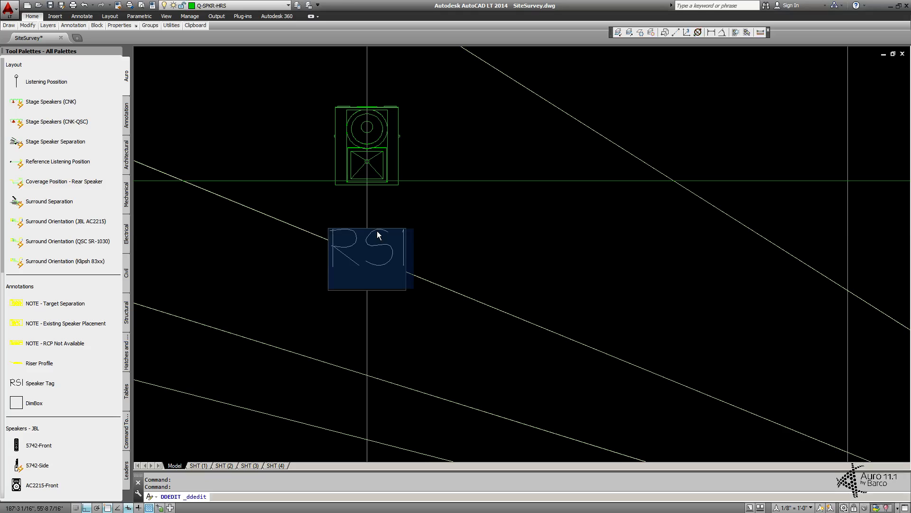
pyautogui.press('Home')
pyautogui.write('H')
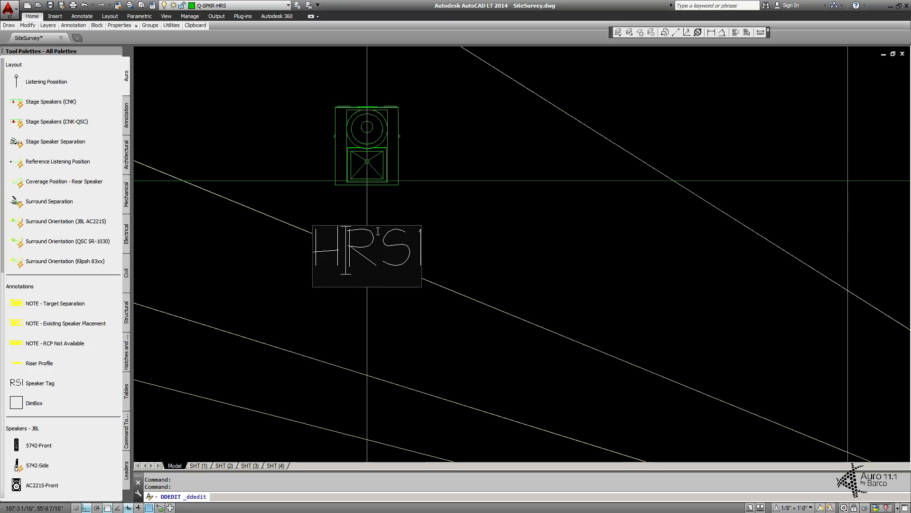
# Step: Match the HRSI tag to the layer of the speaker above it, Q-SPKR-HRS
pyautogui.press('Return')
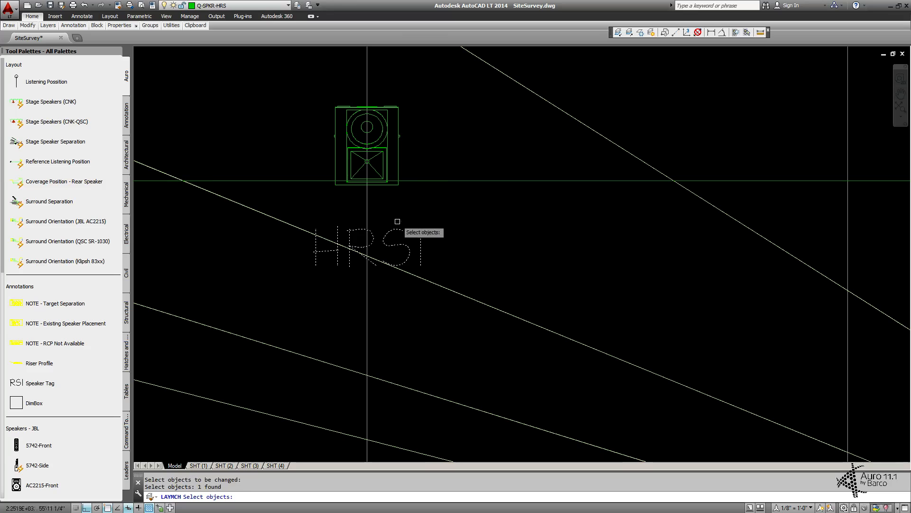
pyautogui.click(384, 177)
pyautogui.scroll(-2, 398, 222)
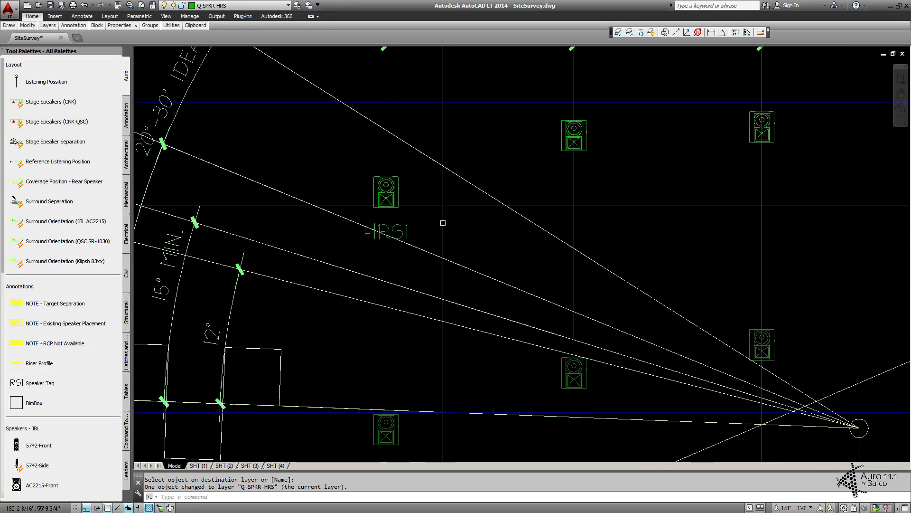
# Step: Examine the upper and lower surround speaker rows in the side view and compare their heights with the rear view speakers
pyautogui.moveTo(456, 222); pyautogui.dragTo(400, 188, button='middle')
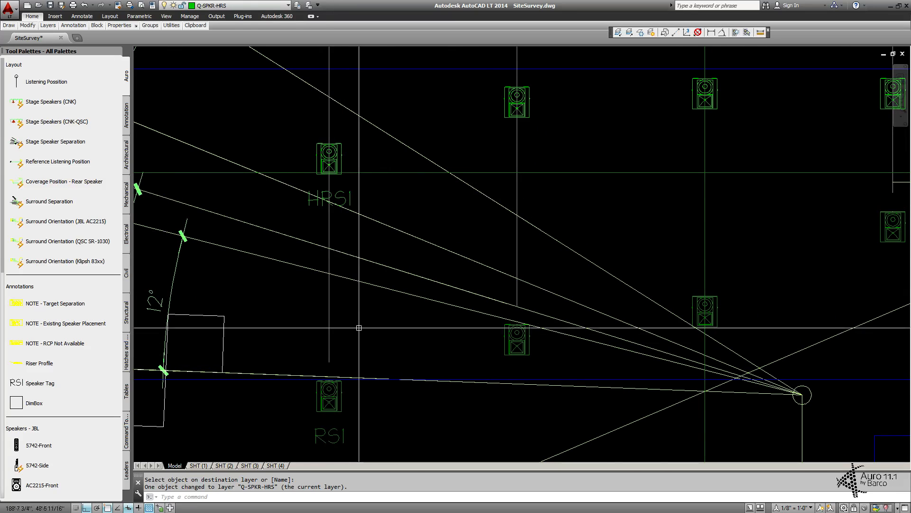
pyautogui.scroll(-2, 365, 284)
pyautogui.moveTo(403, 306); pyautogui.dragTo(367, 221, button='middle')
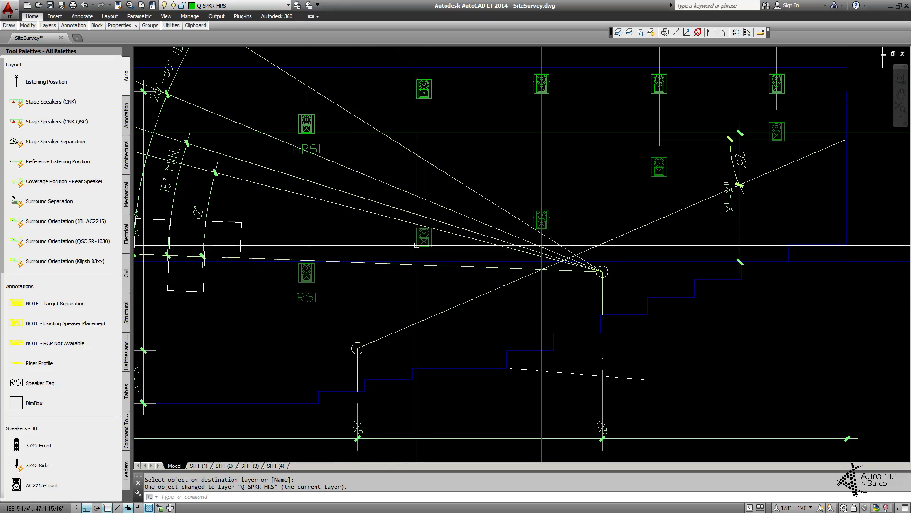
pyautogui.moveTo(416, 246); pyautogui.dragTo(384, 259, button='middle')
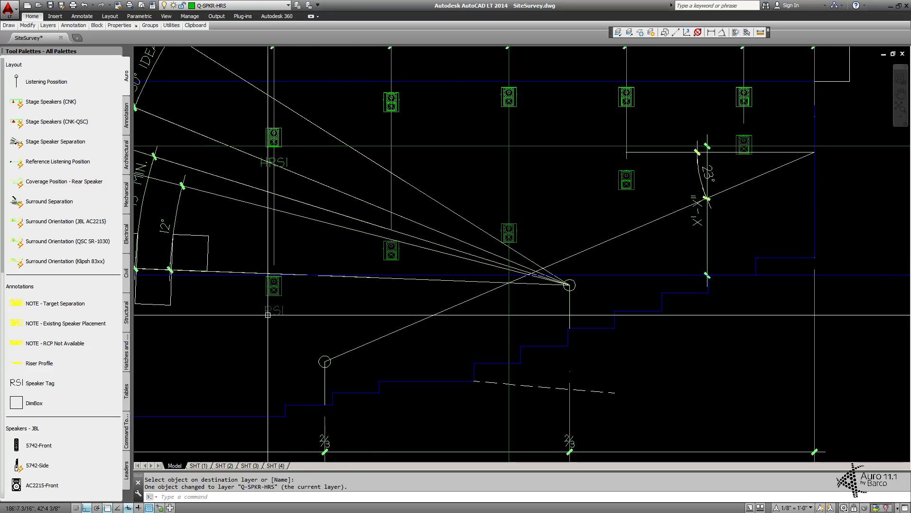
pyautogui.moveTo(274, 314); pyautogui.dragTo(380, 274, button='middle')
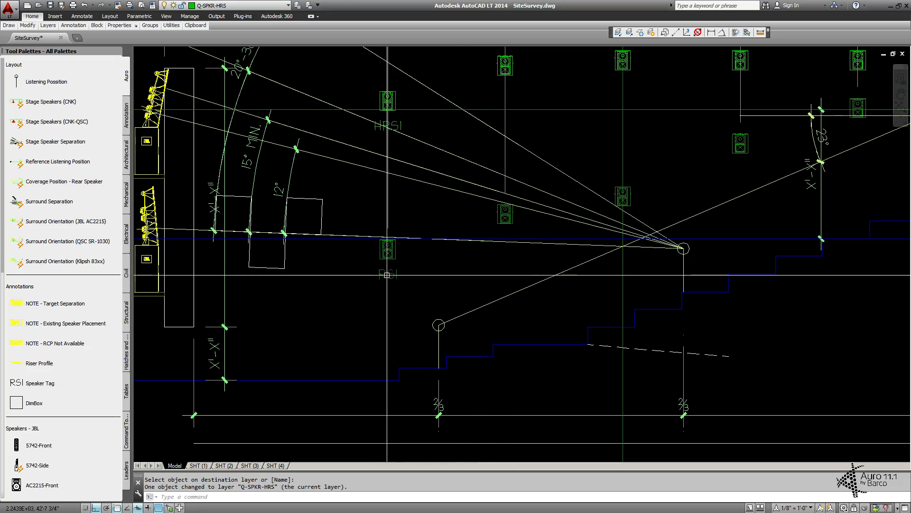
pyautogui.moveTo(878, 172); pyautogui.dragTo(581, 187, button='middle')
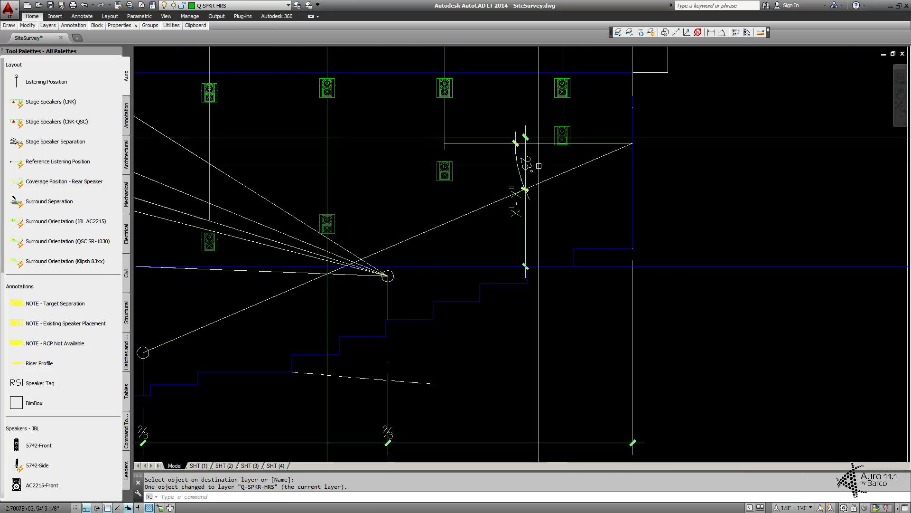
pyautogui.scroll(-3, 581, 186)
pyautogui.moveTo(806, 183); pyautogui.dragTo(292, 195, button='middle')
pyautogui.moveTo(610, 208)
pyautogui.mouseDown(button='middle')
pyautogui.moveTo(358, 196)
pyautogui.moveTo(646, 206)
pyautogui.mouseUp(button='middle')
pyautogui.moveTo(274, 207); pyautogui.dragTo(434, 208, button='middle')
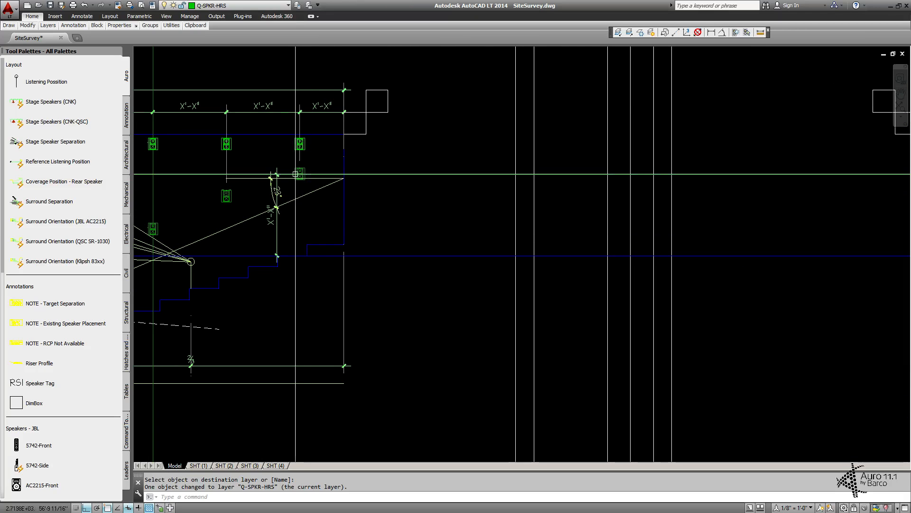
pyautogui.moveTo(720, 179); pyautogui.dragTo(411, 178, button='middle')
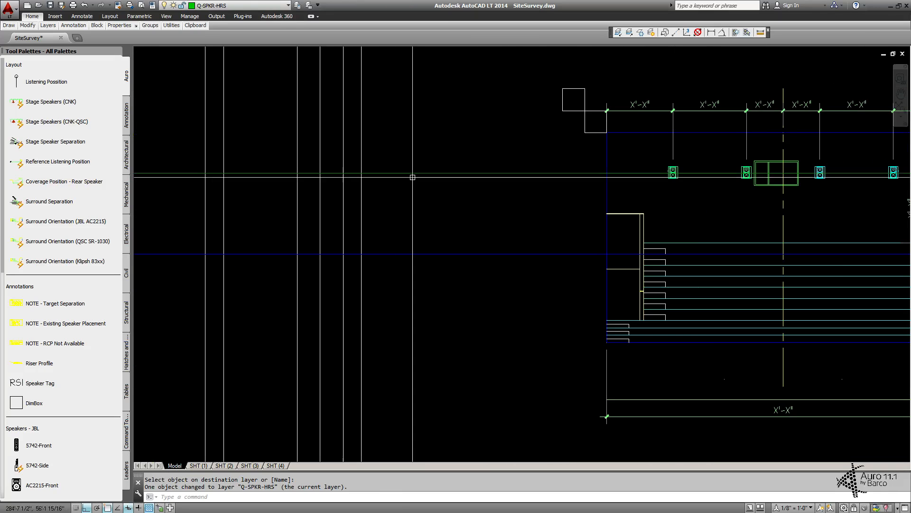
pyautogui.moveTo(503, 180); pyautogui.dragTo(262, 174, button='middle')
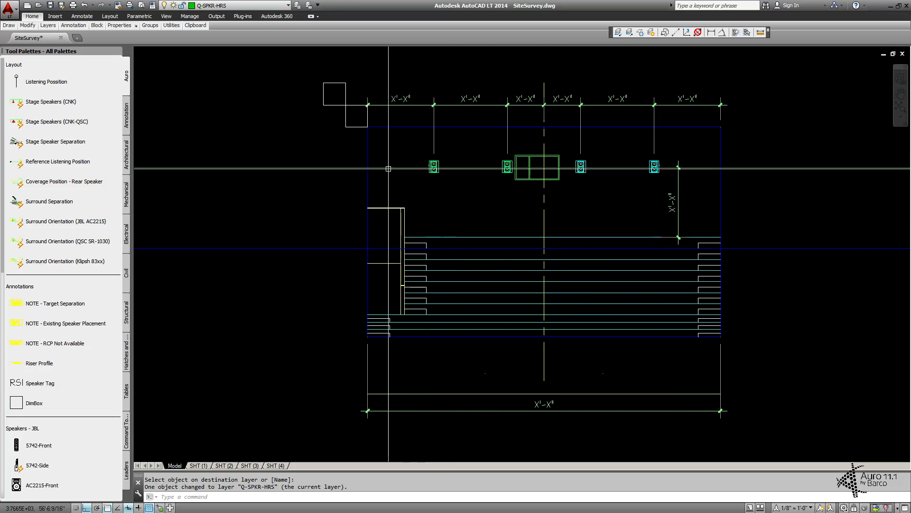
# Step: Insert an SR-1030-Side speaker against the rear wall in the side view at the green reference line
pyautogui.moveTo(242, 172); pyautogui.dragTo(546, 166, button='middle')
pyautogui.moveTo(279, 164); pyautogui.dragTo(631, 165, button='middle')
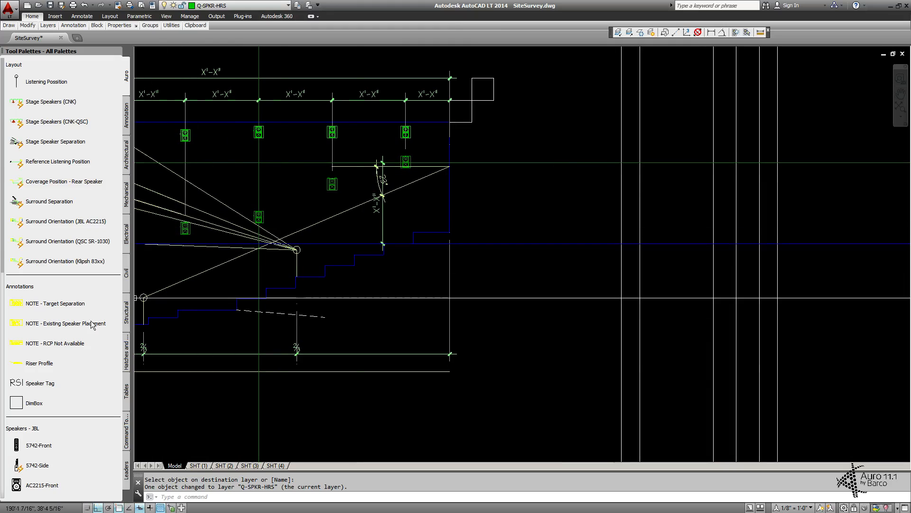
pyautogui.scroll(-1, 49, 370)
pyautogui.scroll(-3, 52, 373)
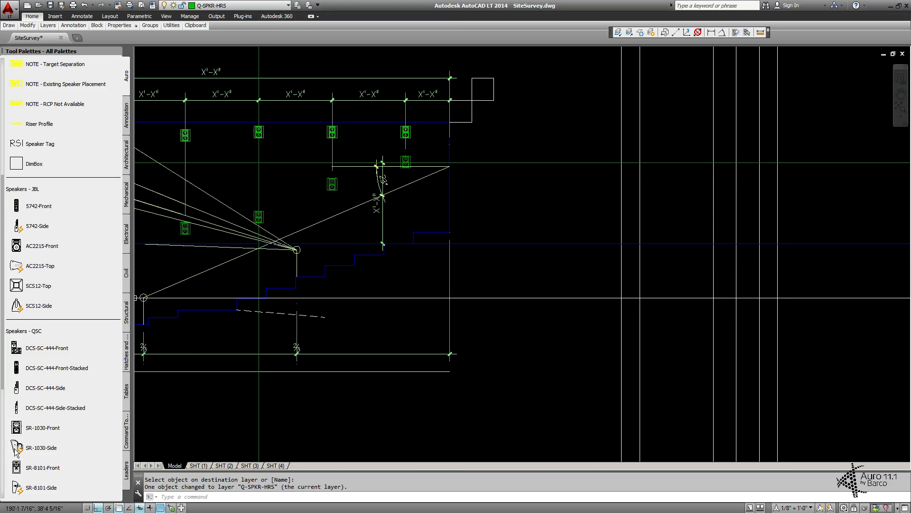
pyautogui.click(16, 446)
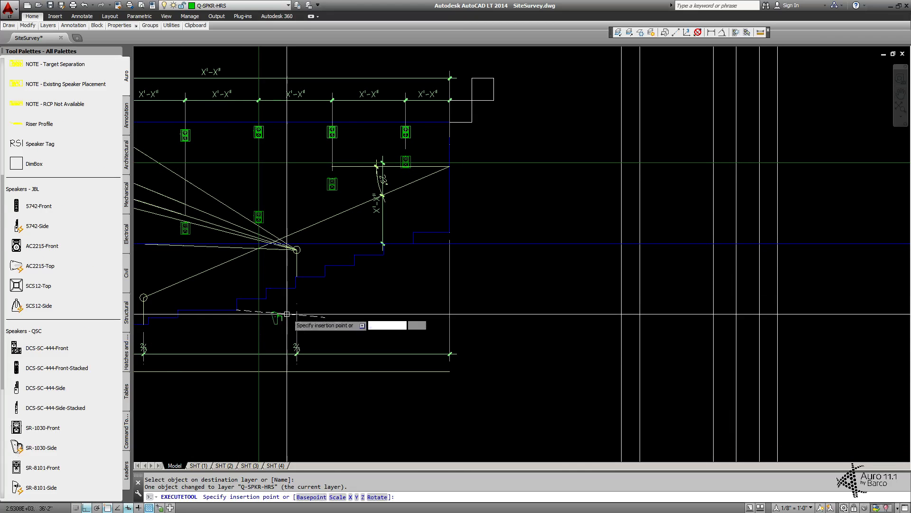
pyautogui.click(449, 161)
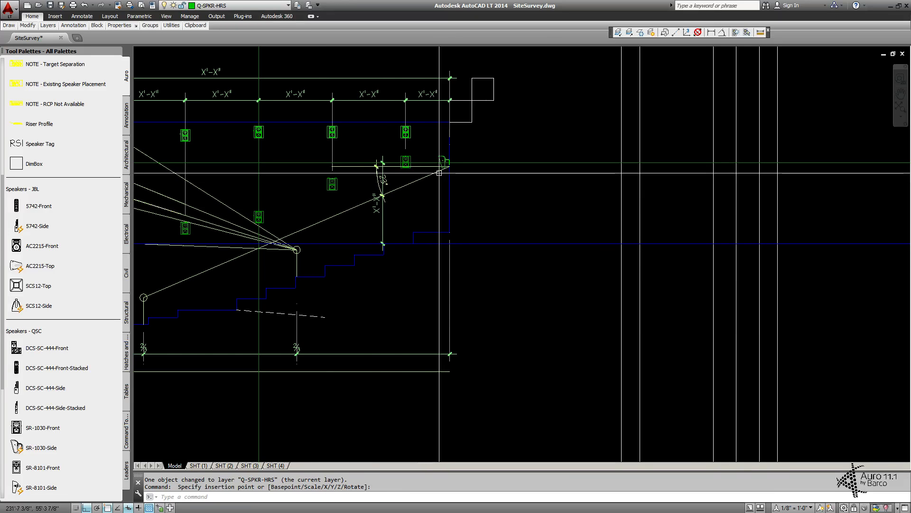
# Step: Move the rear speaker coverage block's wall-side vertex to the pivot bolt of the rear-wall speaker's mounting bracket
pyautogui.moveTo(302, 228); pyautogui.dragTo(454, 206, button='middle')
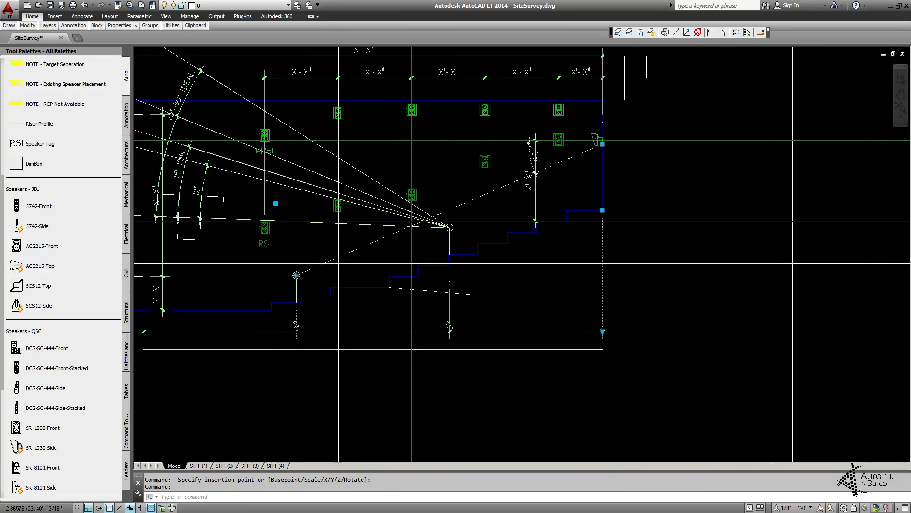
pyautogui.moveTo(576, 162); pyautogui.dragTo(473, 203, button='middle')
pyautogui.click(498, 185)
pyautogui.scroll(6, 497, 188)
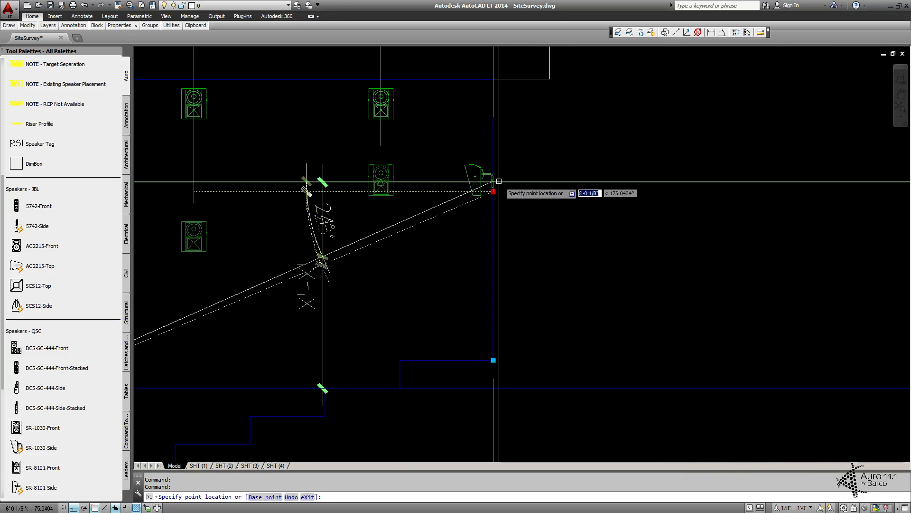
pyautogui.moveTo(375, 136); pyautogui.dragTo(465, 185, button='middle')
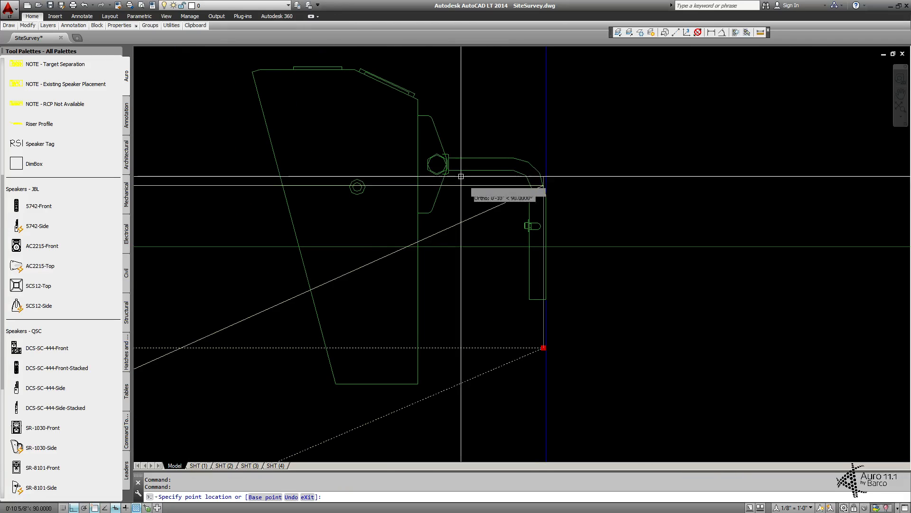
pyautogui.click(435, 162)
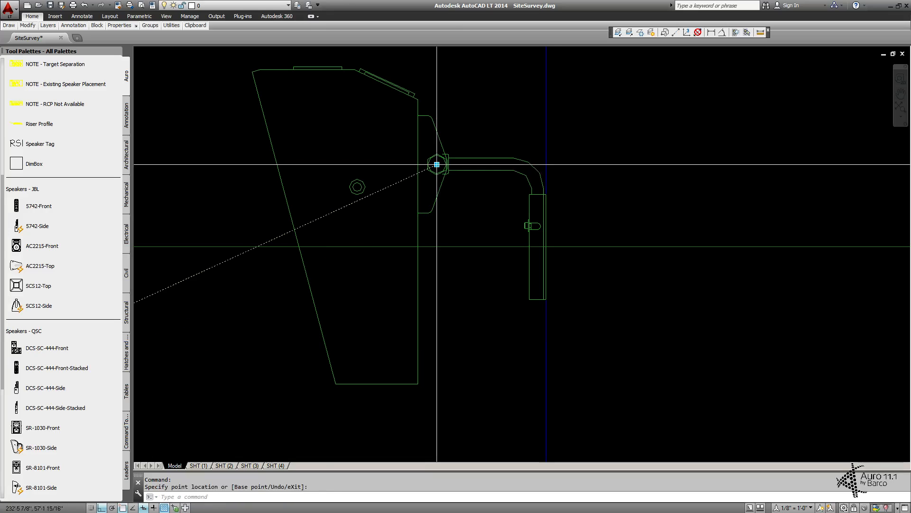
# Step: Rotate the rear-wall speaker in the side view to aim along its coverage line toward the front listening position
pyautogui.scroll(-6, 414, 211)
pyautogui.moveTo(368, 227)
pyautogui.mouseDown(button='middle')
pyautogui.moveTo(482, 215)
pyautogui.moveTo(574, 185)
pyautogui.mouseUp(button='middle')
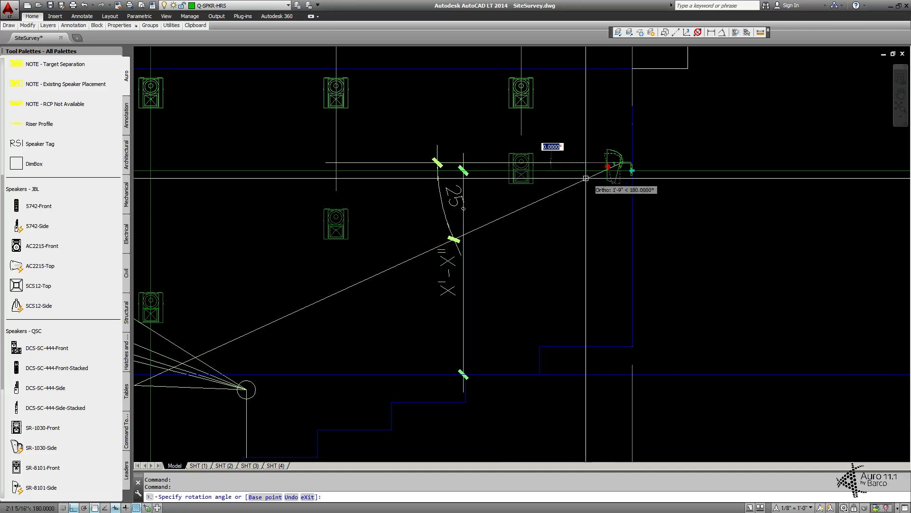
pyautogui.scroll(-3, 252, 317)
pyautogui.moveTo(252, 317); pyautogui.dragTo(501, 233, button='middle')
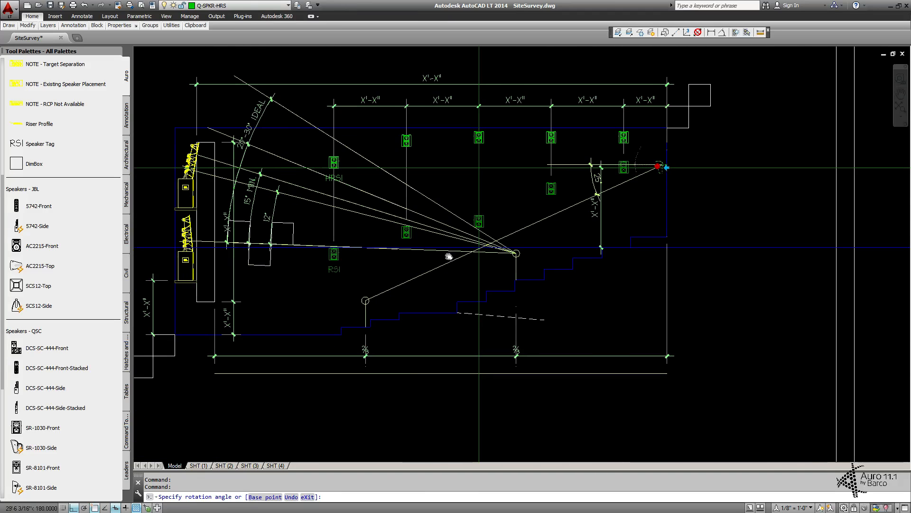
pyautogui.moveTo(660, 167); pyautogui.dragTo(510, 213, button='middle')
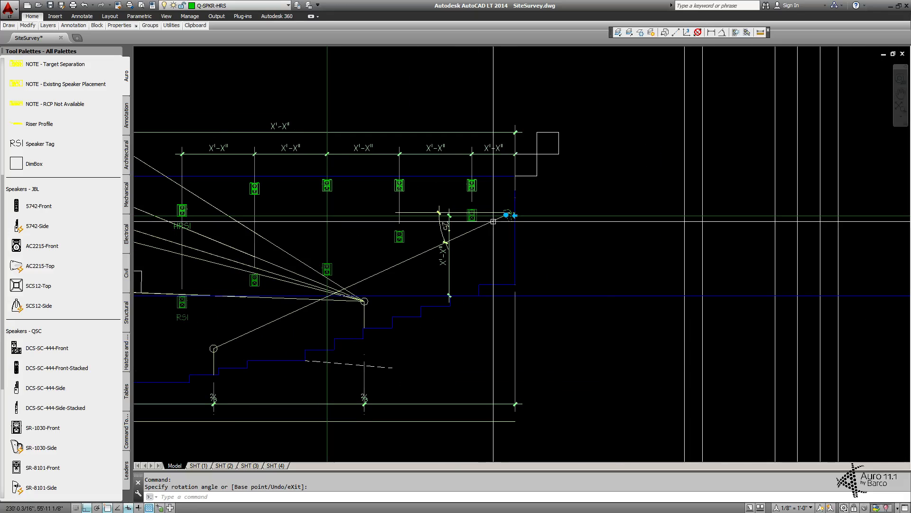
pyautogui.press('Escape')
pyautogui.scroll(8, 511, 208)
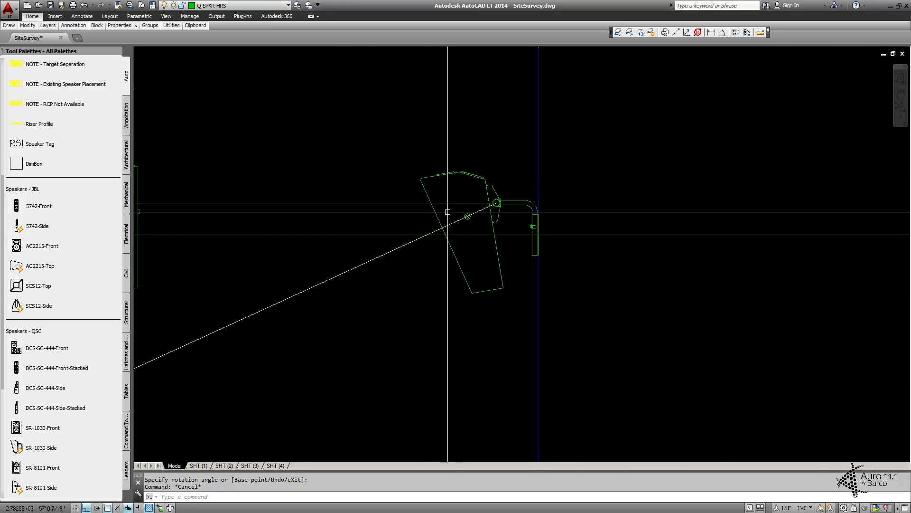
# Step: Examine the completed side view layout and compare its rear speaker placement with the speakers in the rear view
pyautogui.scroll(-5, 522, 214)
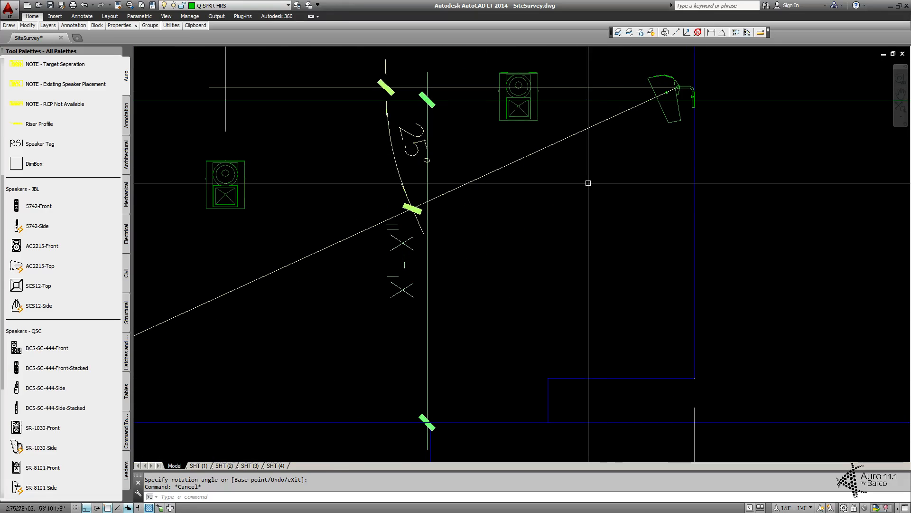
pyautogui.scroll(-2, 530, 239)
pyautogui.moveTo(404, 283); pyautogui.dragTo(714, 169, button='middle')
pyautogui.scroll(-4, 670, 228)
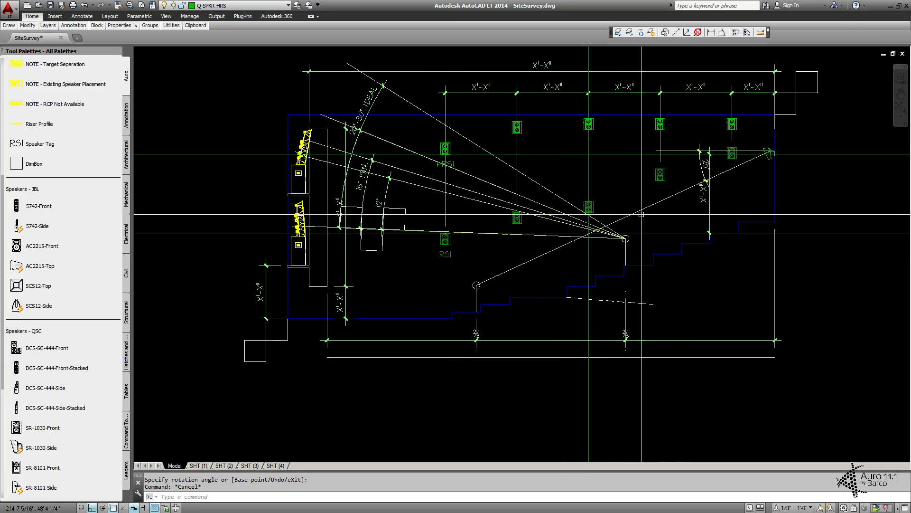
pyautogui.moveTo(674, 211); pyautogui.dragTo(576, 211, button='middle')
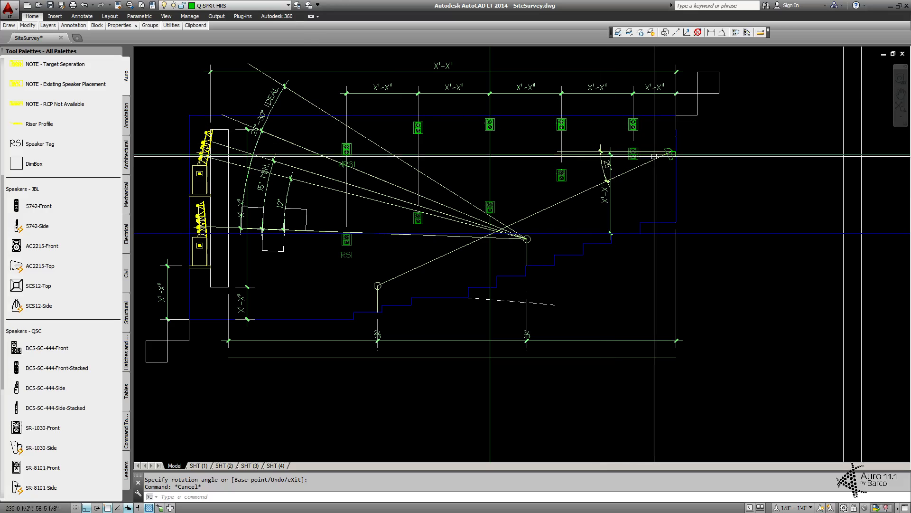
pyautogui.moveTo(701, 161); pyautogui.dragTo(357, 158, button='middle')
pyautogui.moveTo(702, 185); pyautogui.dragTo(278, 173, button='middle')
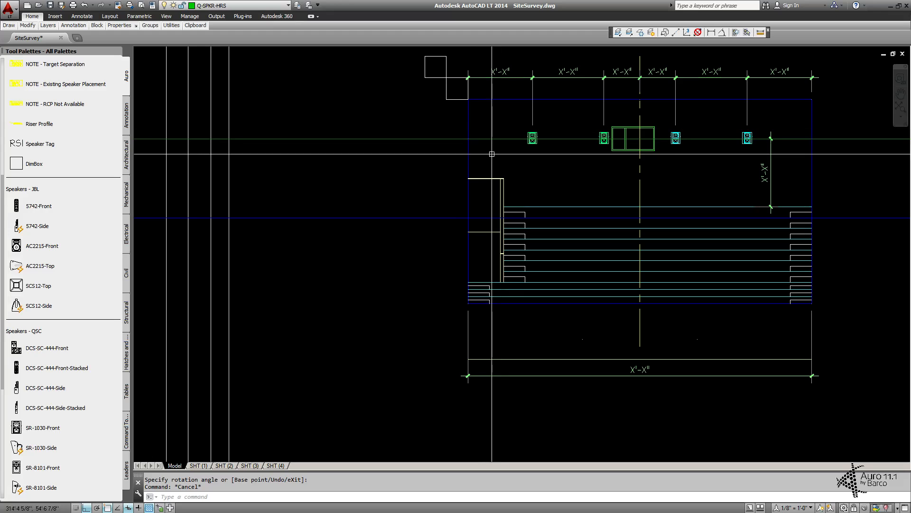
pyautogui.moveTo(393, 213); pyautogui.dragTo(625, 205, button='middle')
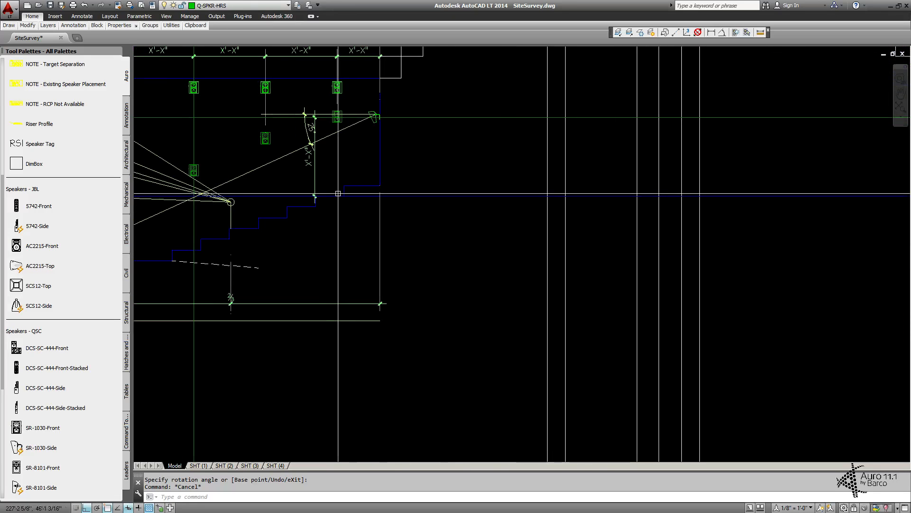
pyautogui.moveTo(347, 192); pyautogui.dragTo(581, 217, button='middle')
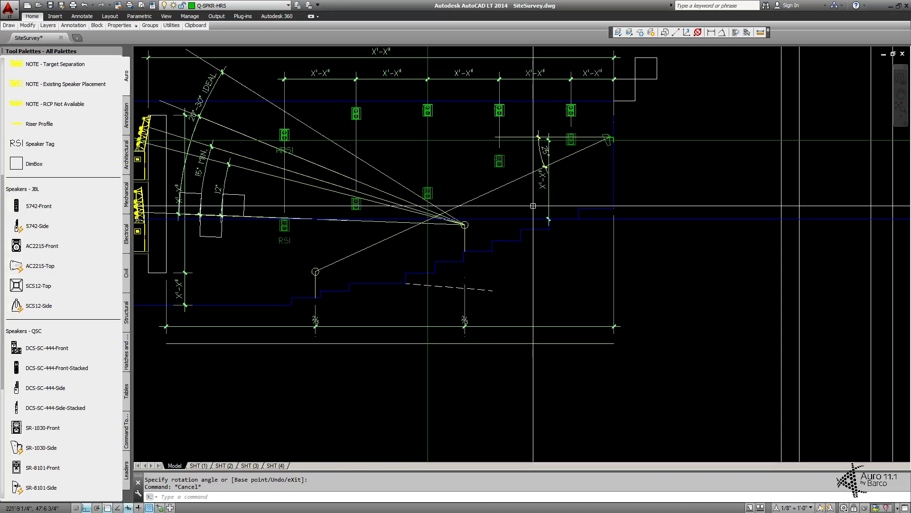
pyautogui.scroll(-2, 596, 197)
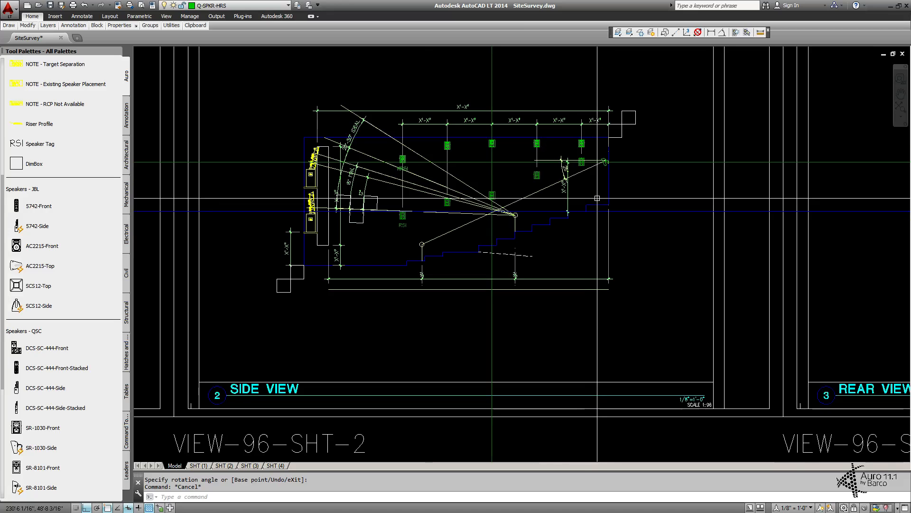
pyautogui.moveTo(683, 192)
pyautogui.mouseDown(button='middle')
pyautogui.moveTo(573, 175)
pyautogui.moveTo(378, 169)
pyautogui.mouseUp(button='middle')
pyautogui.moveTo(639, 185); pyautogui.dragTo(426, 184, button='middle')
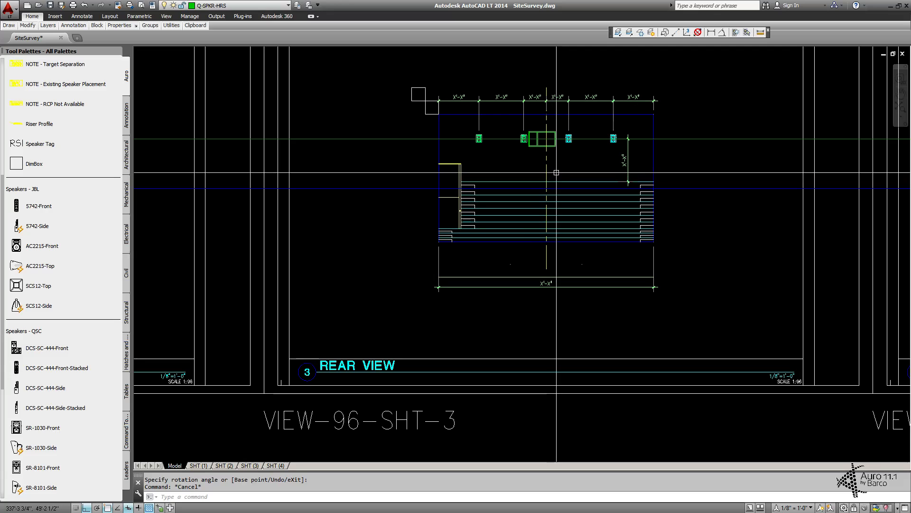
pyautogui.scroll(-2, 538, 172)
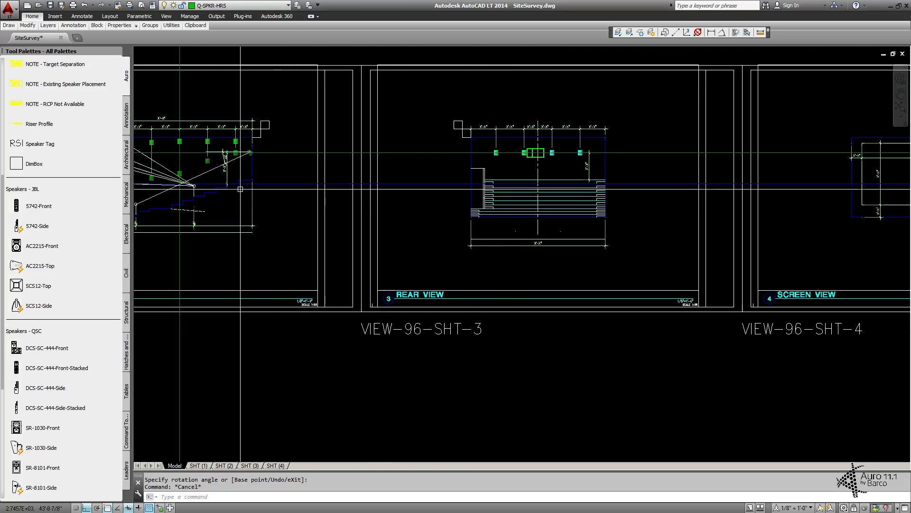
pyautogui.scroll(5, 71, 251)
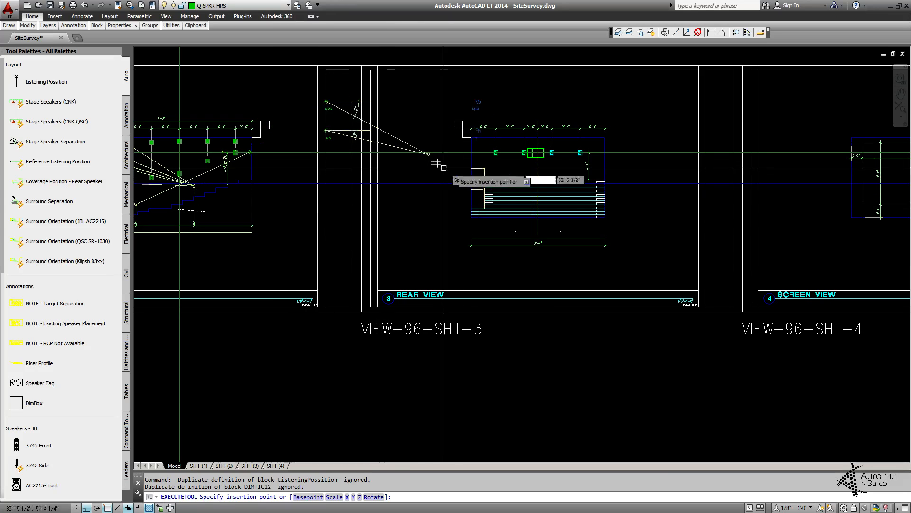
pyautogui.moveTo(559, 214); pyautogui.dragTo(494, 205, button='middle')
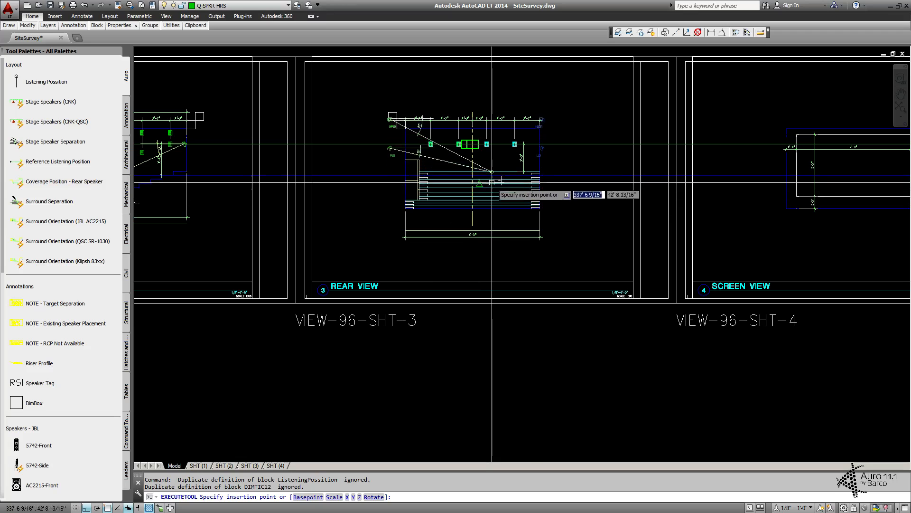
pyautogui.scroll(4, 480, 200)
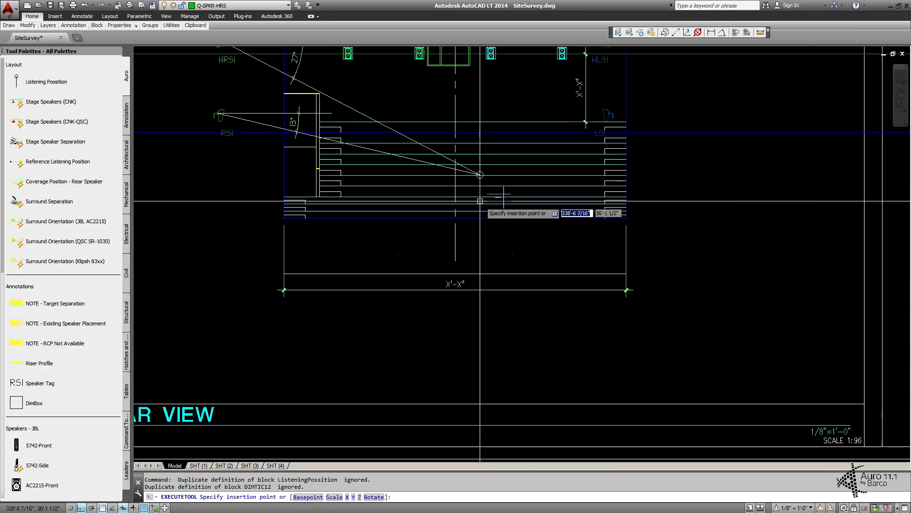
pyautogui.moveTo(480, 201); pyautogui.dragTo(477, 294, button='middle')
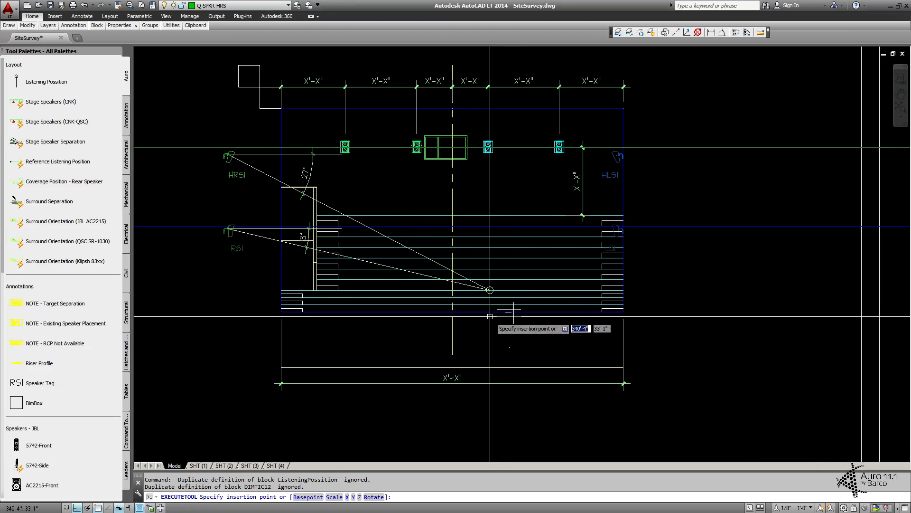
pyautogui.scroll(-4, 421, 285)
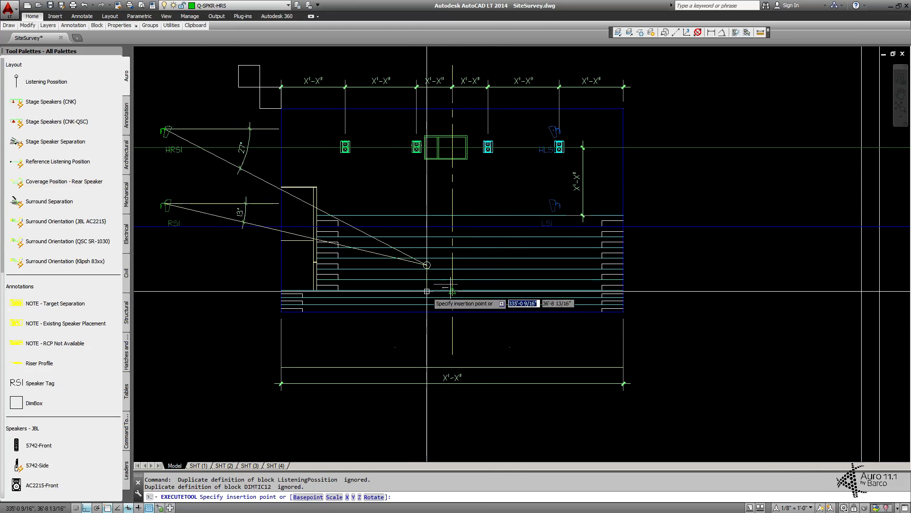
pyautogui.press('Escape')
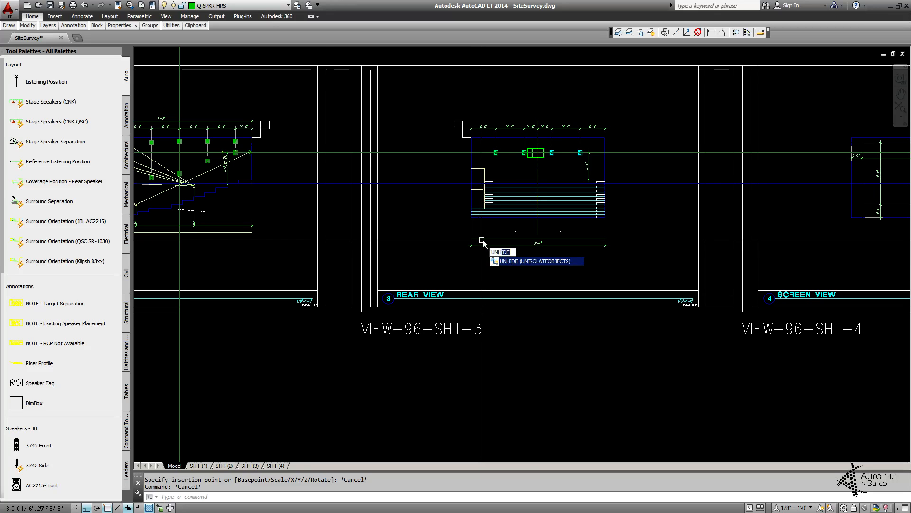
# Step: Unhide all hidden objects to restore the rear view's surround separation block and horizontal guide lines
pyautogui.scroll(2, 540, 191)
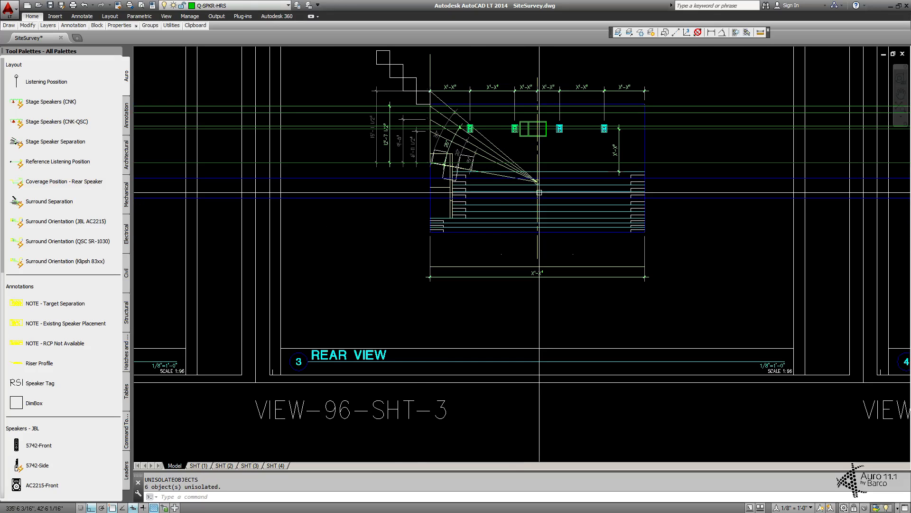
pyautogui.moveTo(293, 207); pyautogui.dragTo(693, 219, button='middle')
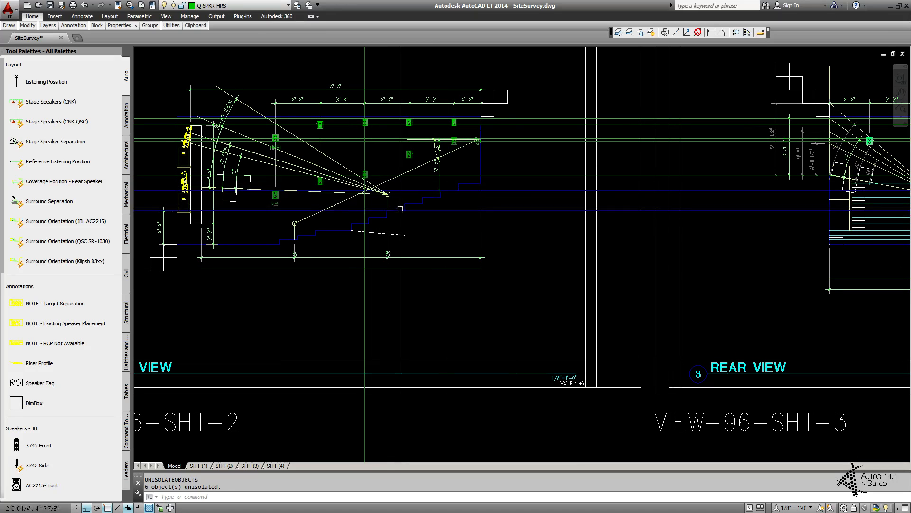
pyautogui.moveTo(720, 207); pyautogui.dragTo(291, 208, button='middle')
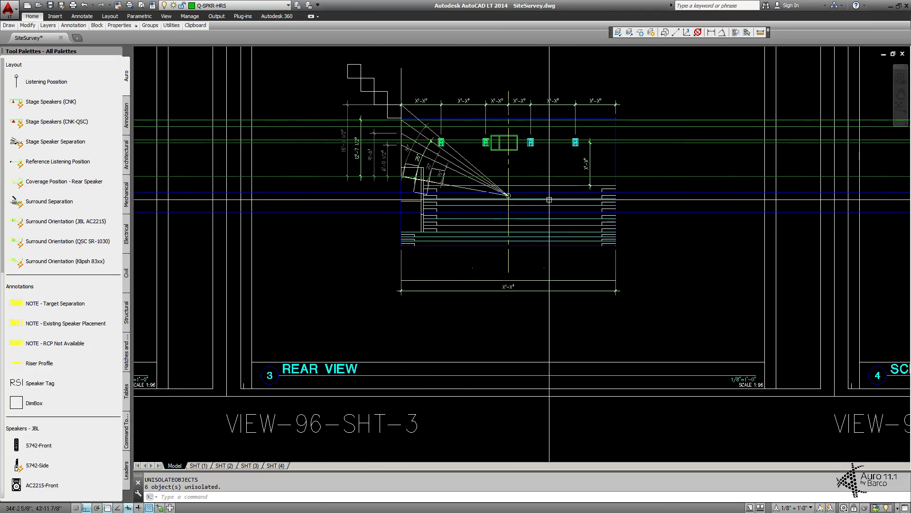
pyautogui.scroll(2, 546, 201)
pyautogui.moveTo(547, 201); pyautogui.dragTo(515, 227, button='middle')
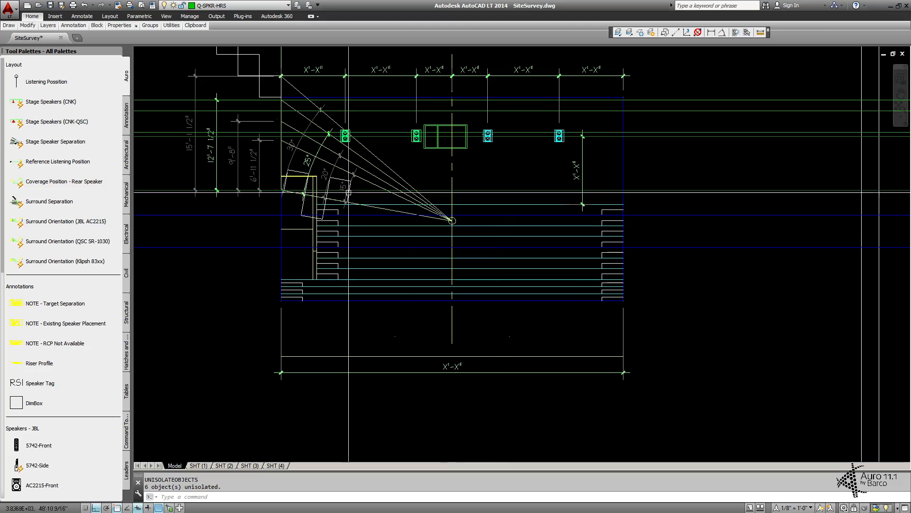
# Step: Insert the Surround Orientation (QSC SR-1030) block in the rear view, using the right-hand node below the seating for X and the lower blue guide line for height
pyautogui.click(105, 244)
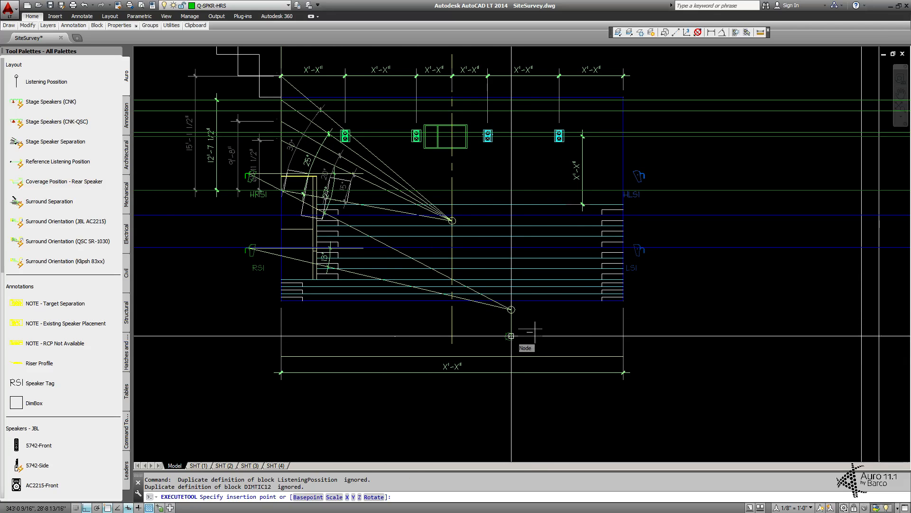
pyautogui.press('Return')
pyautogui.click(511, 336)
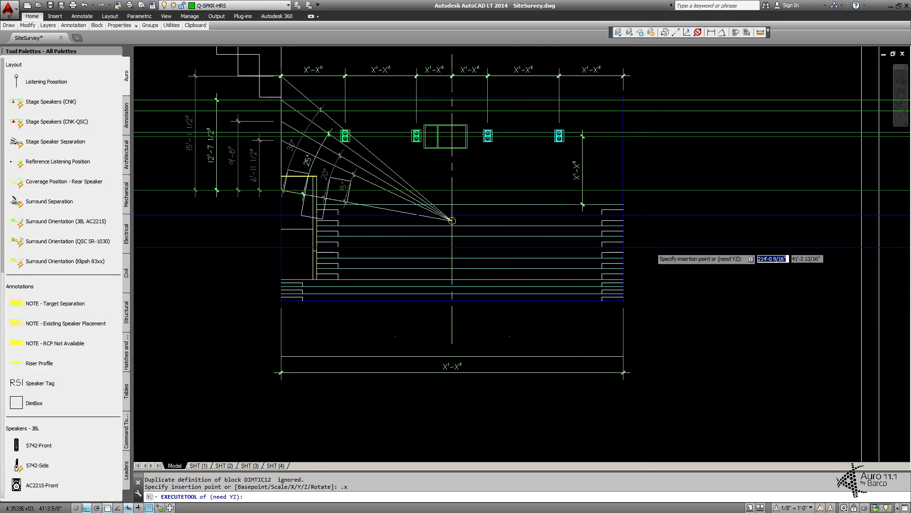
pyautogui.click(514, 228)
pyautogui.click(511, 222)
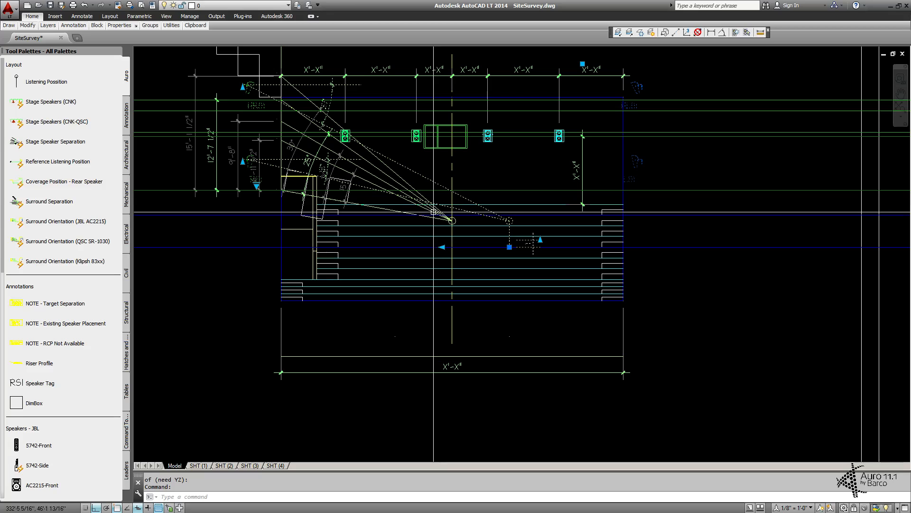
# Step: Hide the surround separation block in the rear view with HIDEOBJECTS
pyautogui.write('hi')
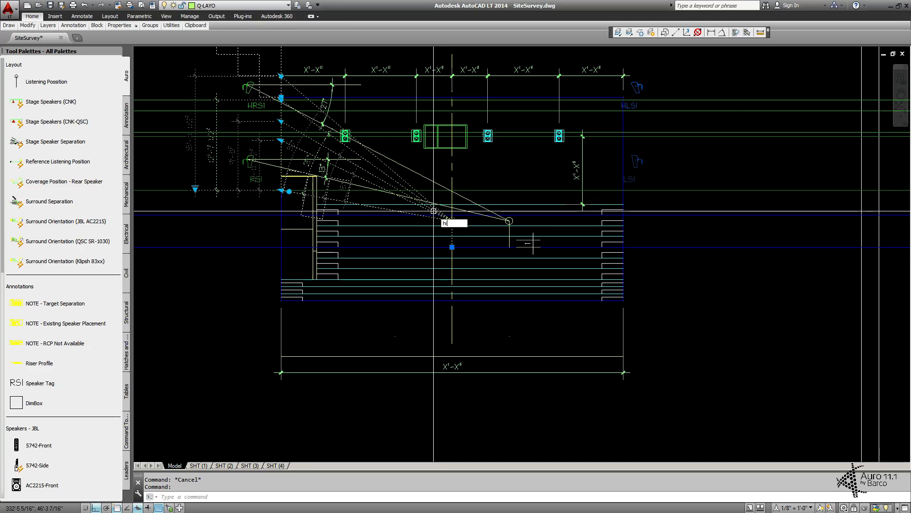
pyautogui.write('deobjects')
pyautogui.press('Return')
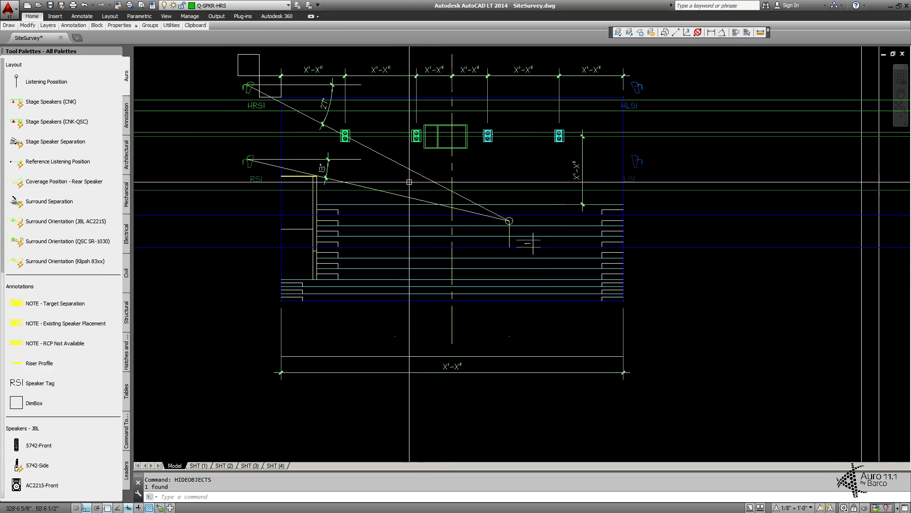
# Step: Hide the four upper green guide lines and the upper blue guide line crossing the rear view
pyautogui.press('Return')
pyautogui.click(217, 279)
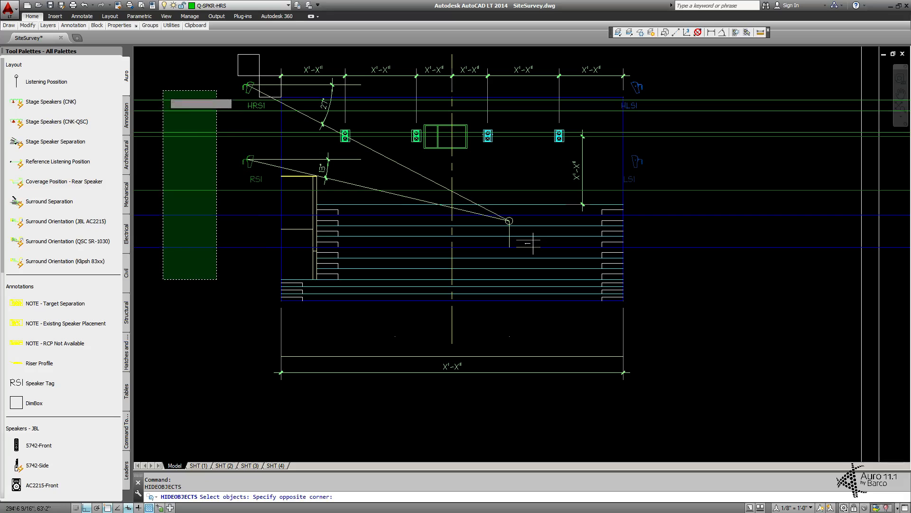
pyautogui.press('Escape')
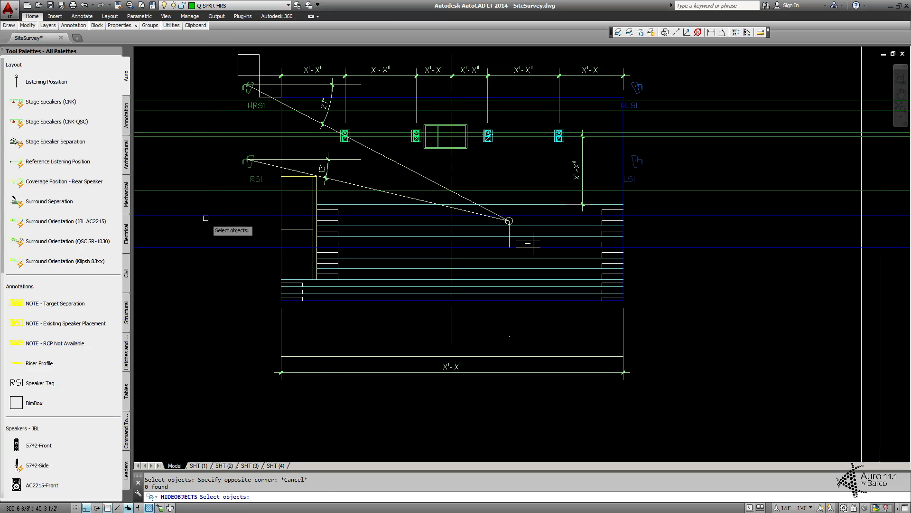
pyautogui.click(204, 140)
pyautogui.click(176, 83)
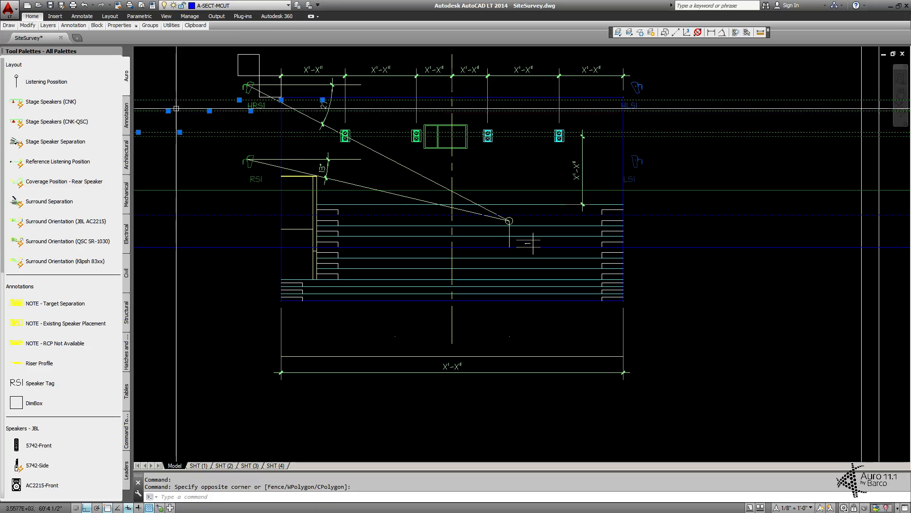
pyautogui.press('Return')
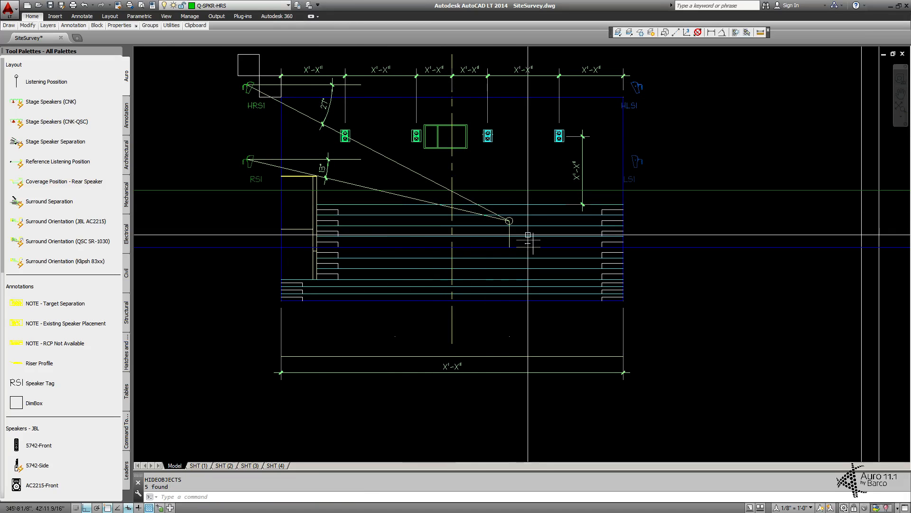
pyautogui.click(511, 223)
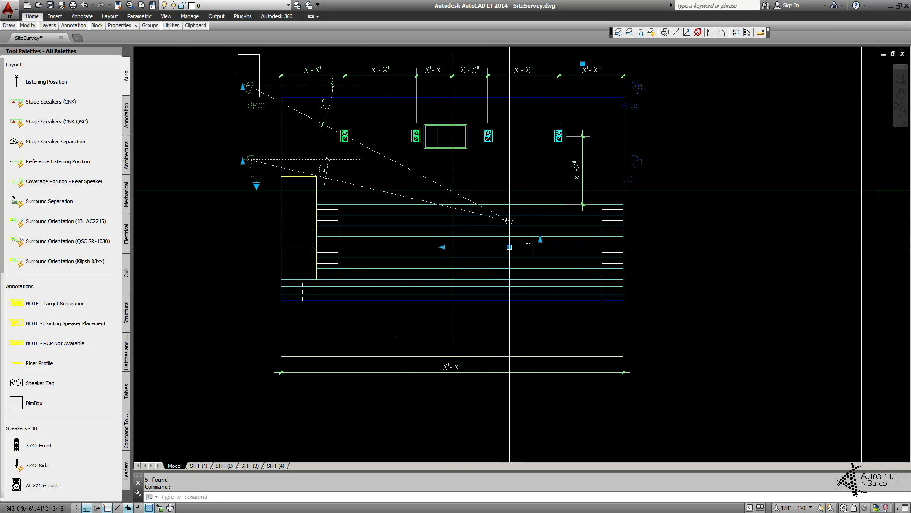
pyautogui.click(510, 247)
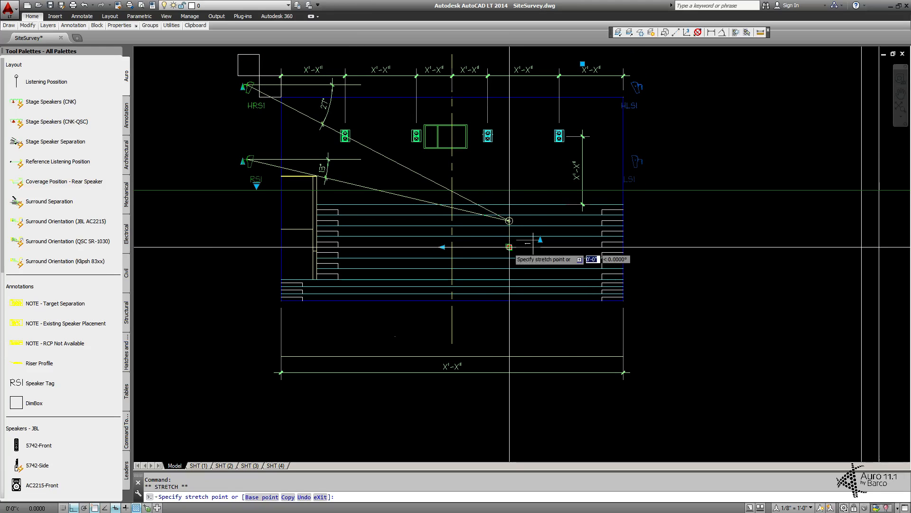
pyautogui.press('Escape')
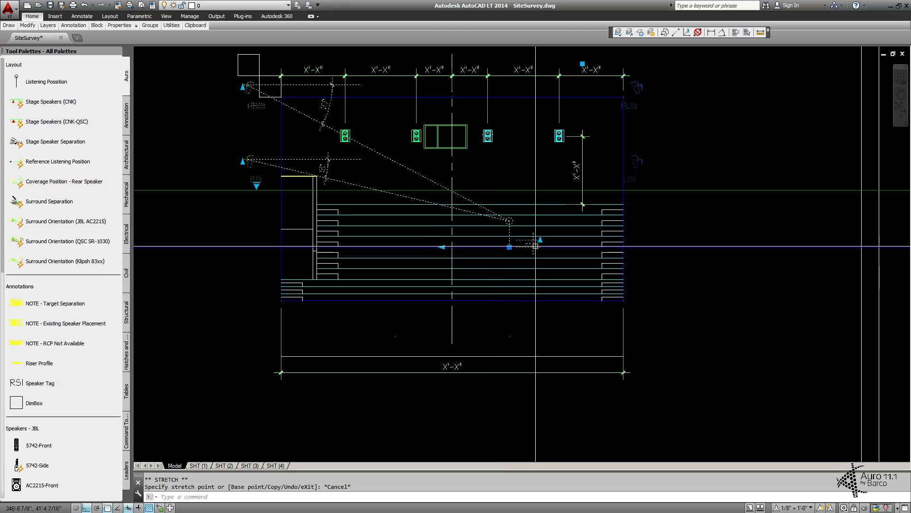
# Step: Set the rear view's Surround Orientation block to its RS3/HRS3 labels and raise the small vertical dimension beside the listening position to the seating line above
pyautogui.click(256, 186)
pyautogui.click(288, 214)
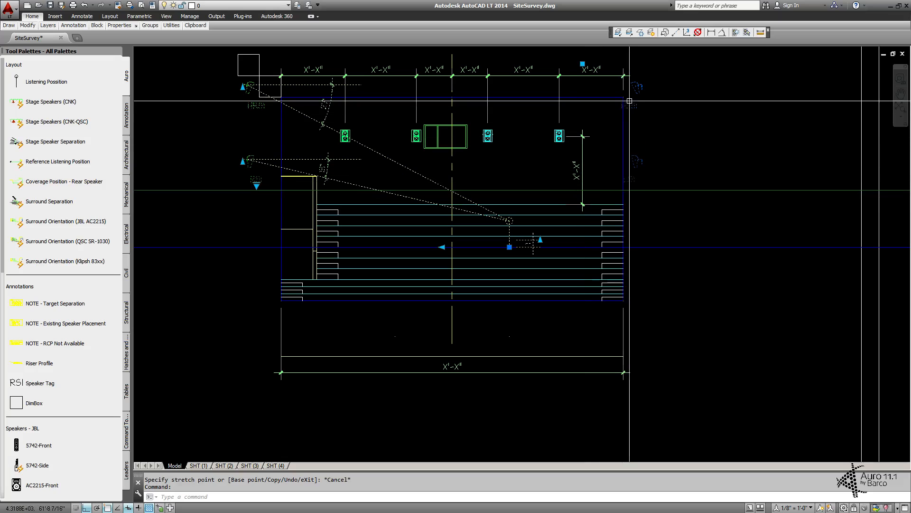
pyautogui.click(539, 240)
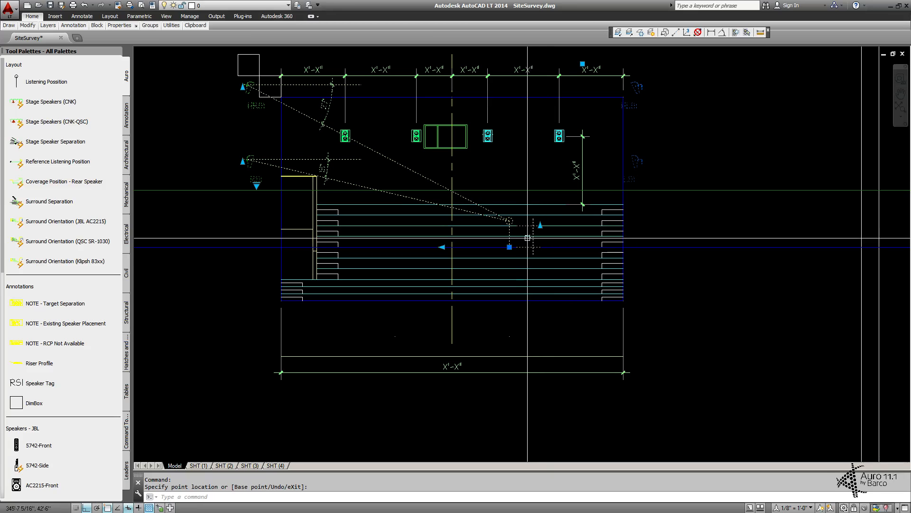
pyautogui.click(533, 225)
pyautogui.press('Escape')
pyautogui.press('Escape')
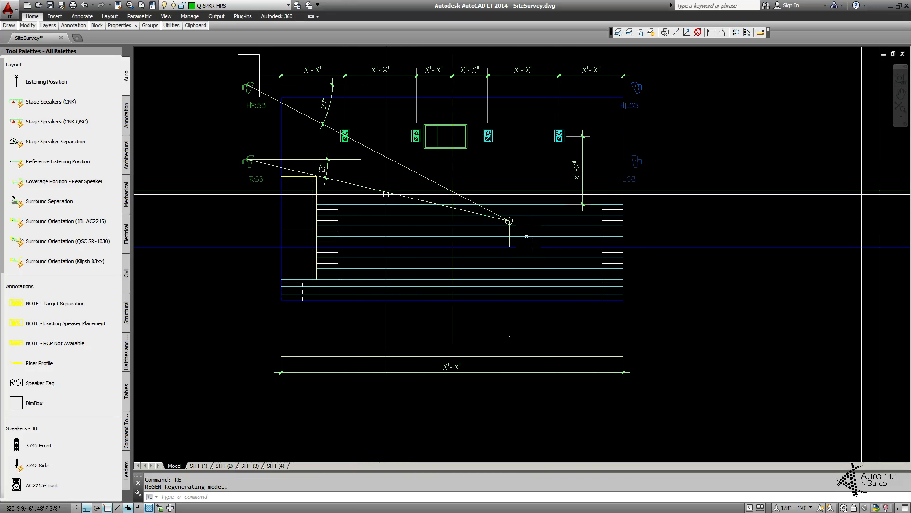
# Step: Align the orientation block's horizontal mirror point with the rear view centerline, putting the surround speakers on both side walls
pyautogui.click(345, 182)
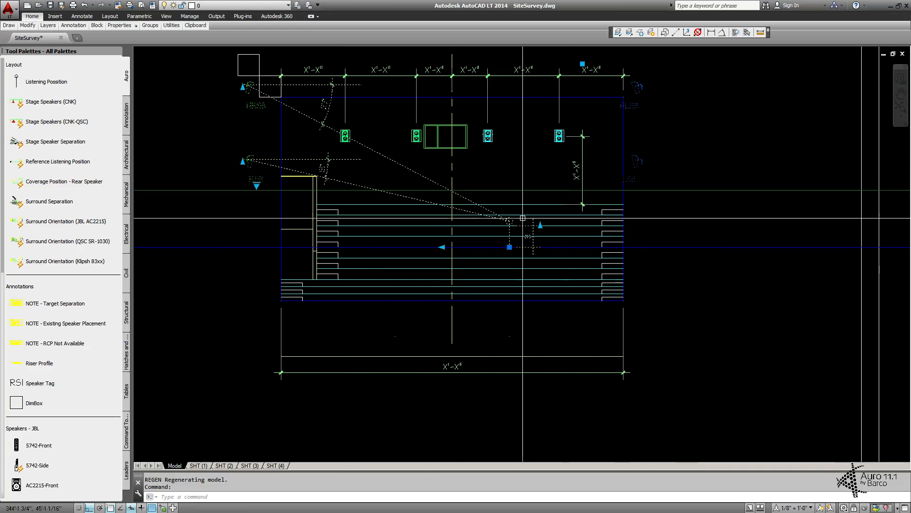
pyautogui.click(443, 247)
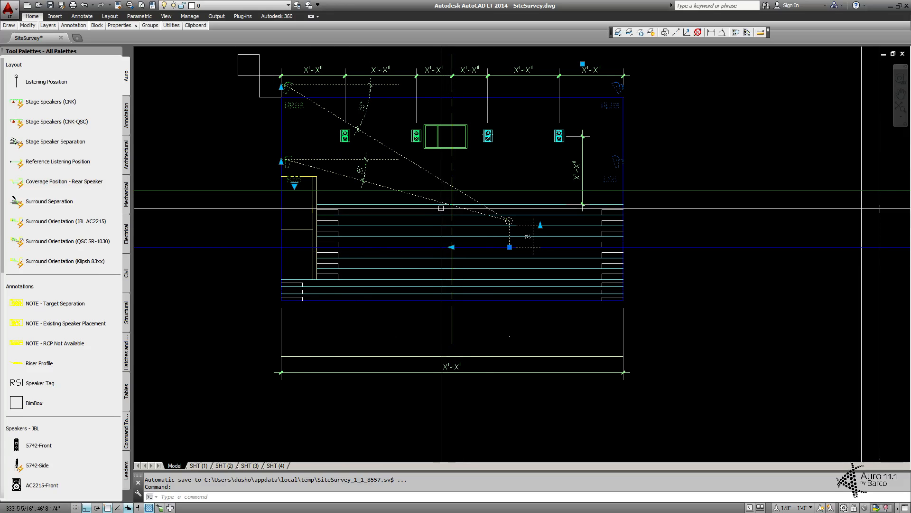
# Step: Examine how the RS3, HRS3, HLS3 and LS3 speaker brackets meet the side walls in the rear view
pyautogui.scroll(10, 287, 85)
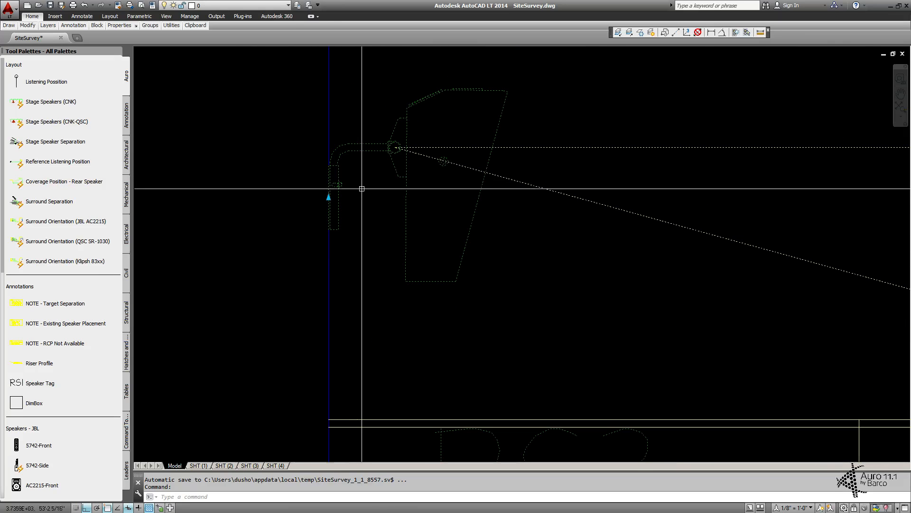
pyautogui.scroll(-4, 386, 125)
pyautogui.moveTo(458, 86); pyautogui.dragTo(404, 289, button='middle')
pyautogui.moveTo(358, 69); pyautogui.dragTo(342, 295, button='middle')
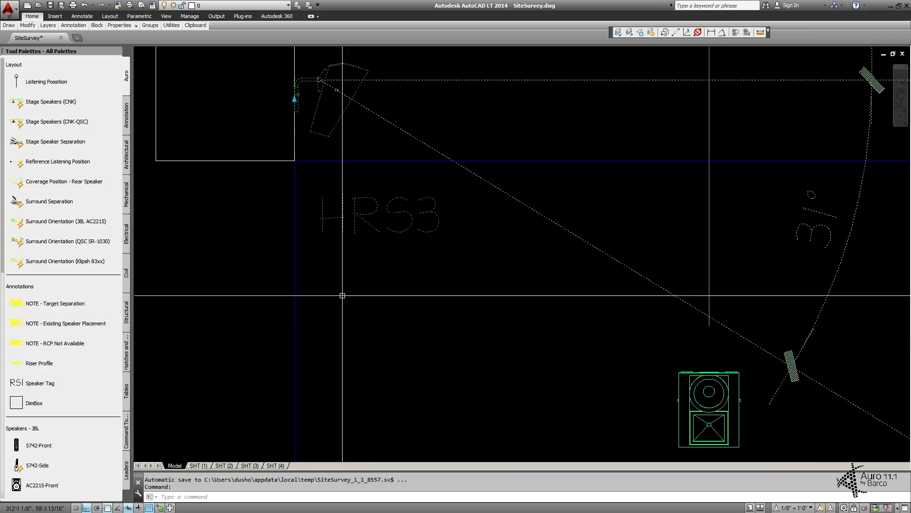
pyautogui.moveTo(715, 196)
pyautogui.mouseDown(button='middle')
pyautogui.moveTo(417, 142)
pyautogui.moveTo(368, 158)
pyautogui.mouseUp(button='middle')
pyautogui.scroll(-4, 368, 158)
pyautogui.moveTo(667, 214); pyautogui.dragTo(157, 148, button='middle')
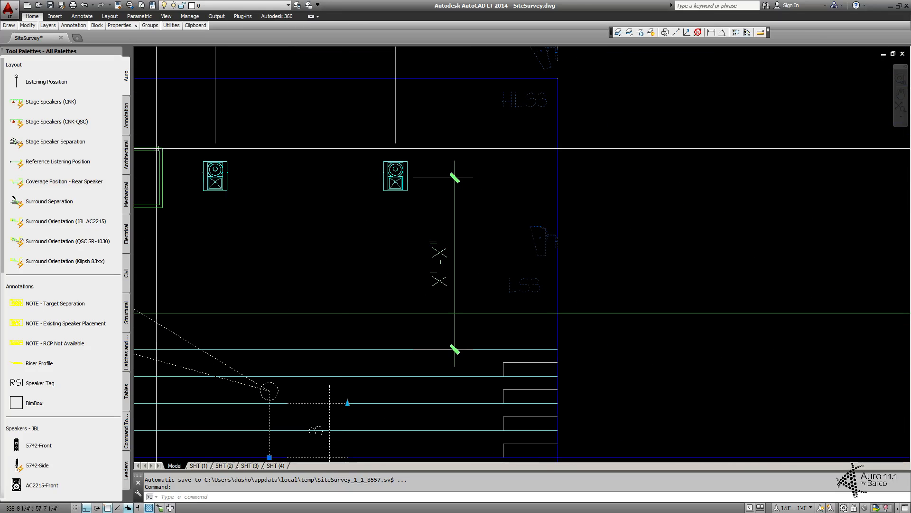
pyautogui.scroll(-2, 409, 223)
pyautogui.moveTo(409, 223)
pyautogui.mouseDown(button='middle')
pyautogui.moveTo(522, 212)
pyautogui.moveTo(600, 186)
pyautogui.mouseUp(button='middle')
pyautogui.scroll(-2, 500, 206)
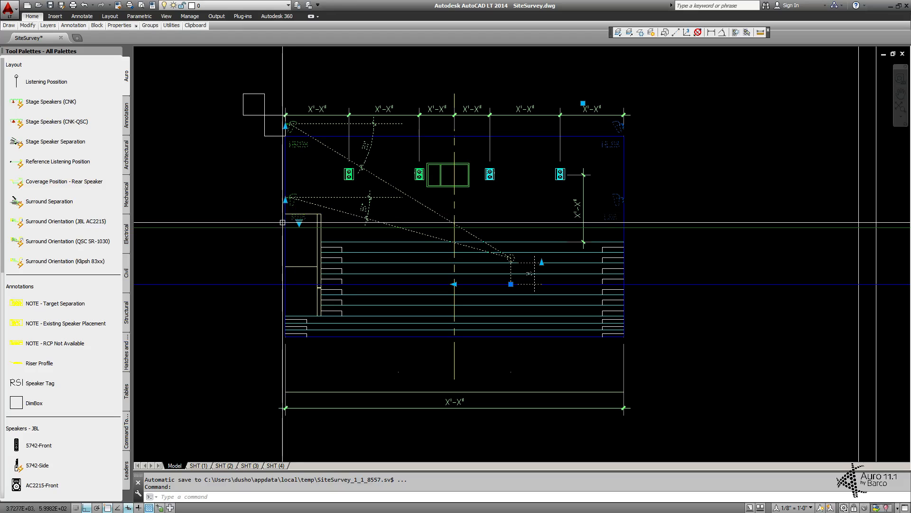
# Step: Lower the RS3 speaker of the orientation block to the green horizontal guide line
pyautogui.scroll(4, 328, 216)
pyautogui.scroll(-2, 328, 211)
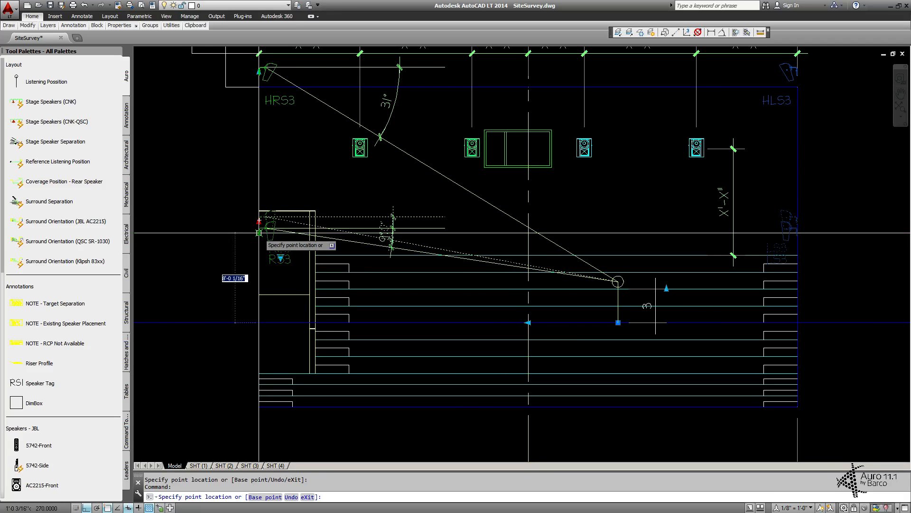
pyautogui.click(260, 236)
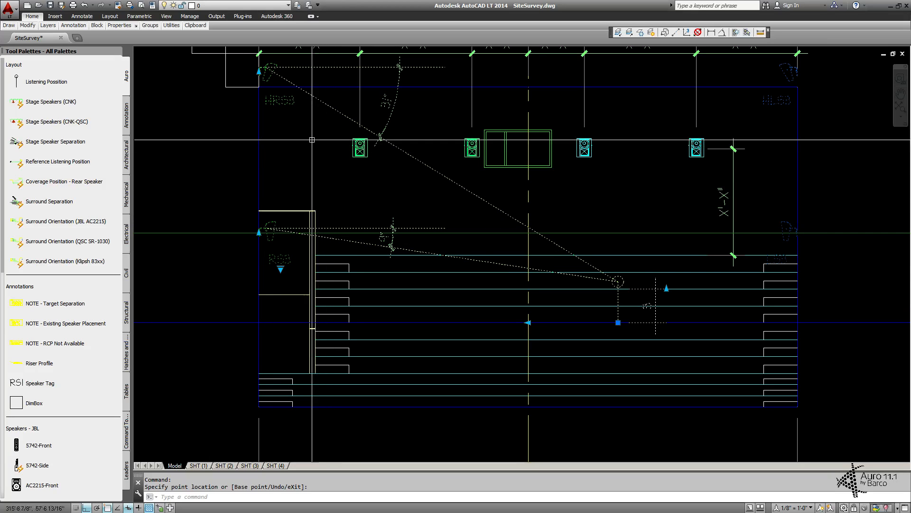
# Step: Draw a horizontal reference line running outward from the ceiling corner beside the HRS3 speaker
pyautogui.moveTo(305, 135); pyautogui.dragTo(300, 180, button='middle')
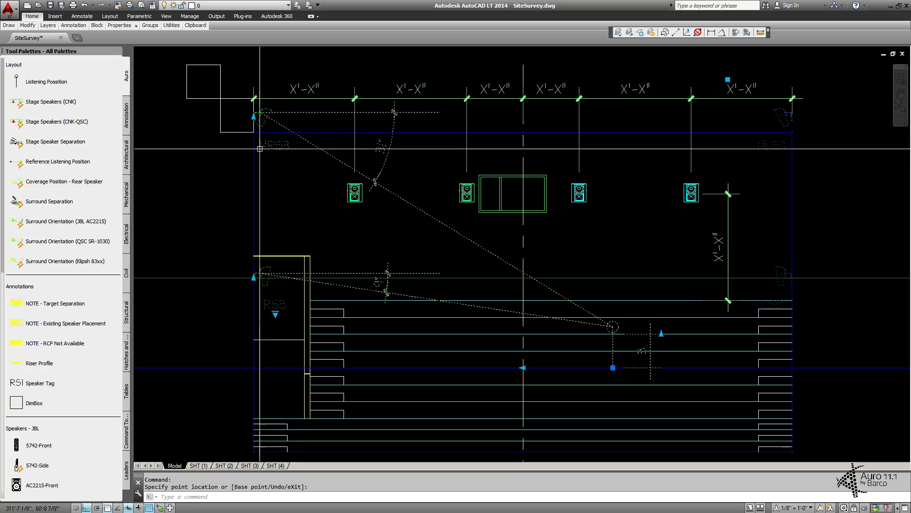
pyautogui.click(252, 135)
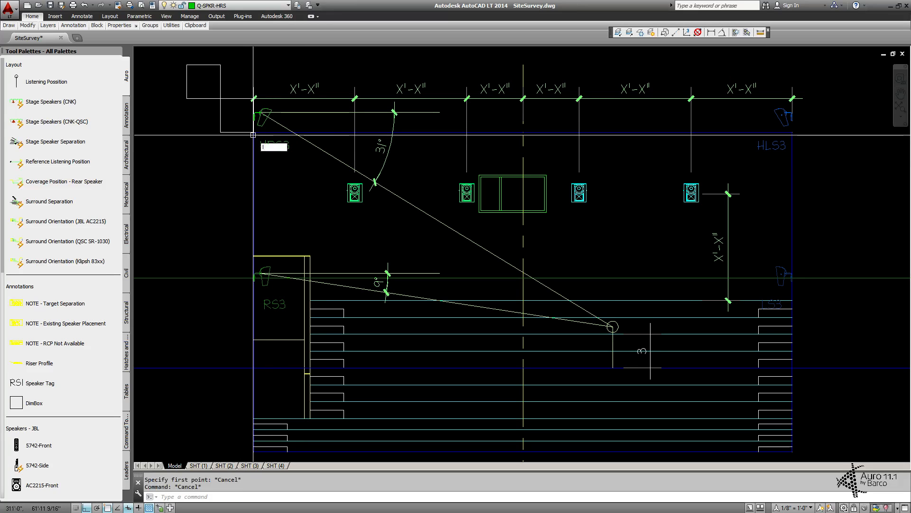
pyautogui.press('Return')
pyautogui.click(253, 135)
pyautogui.click(168, 145)
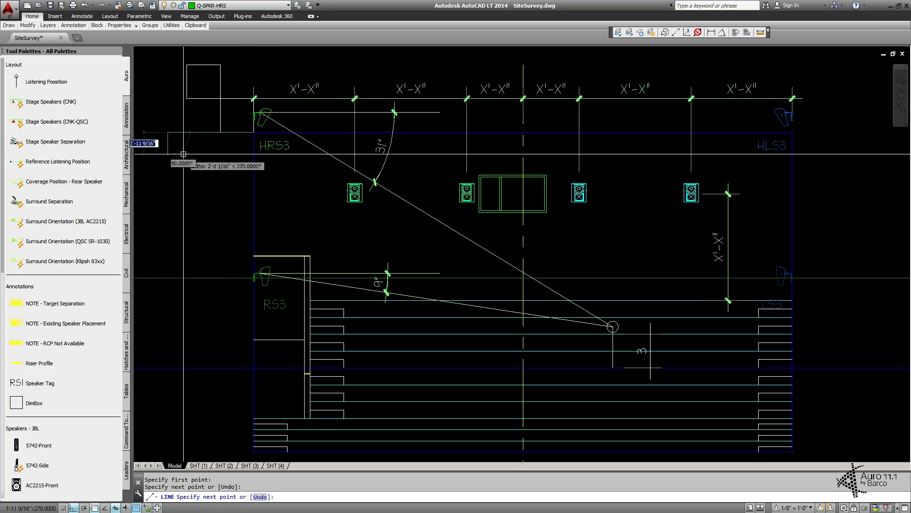
pyautogui.press('Escape')
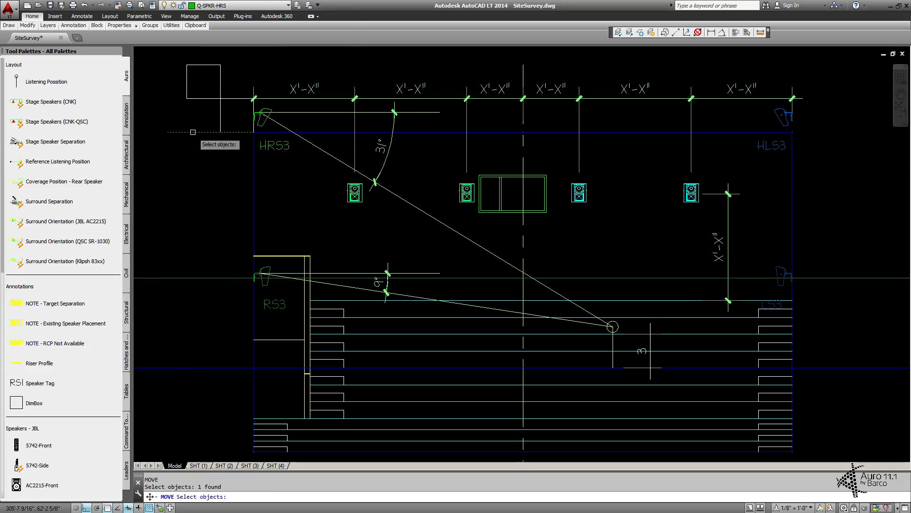
# Step: Move the reference line down 6 inches from the ceiling
pyautogui.press('Return')
pyautogui.click(195, 144)
pyautogui.write('6')
pyautogui.press('Return')
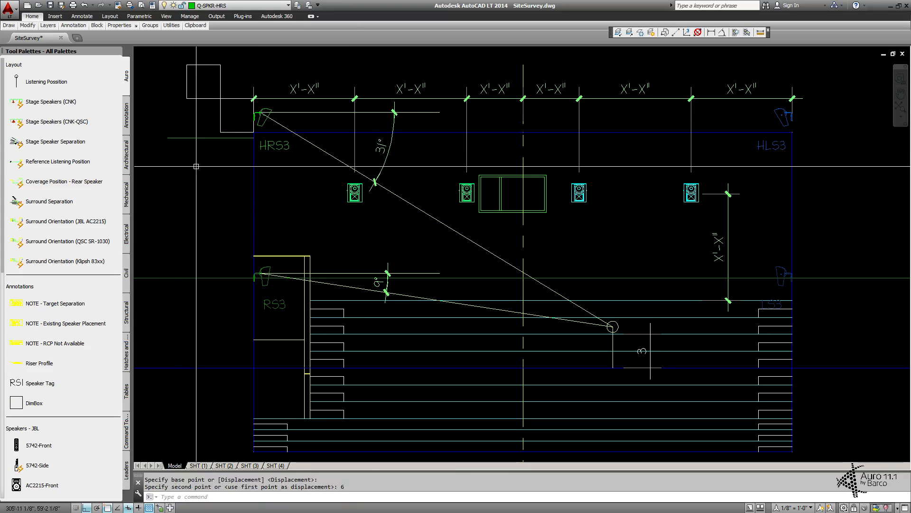
# Step: Lower the HRS3 speaker of the orientation block by about 2'-10", placing it just below the ceiling clearance line
pyautogui.click(261, 116)
pyautogui.click(254, 117)
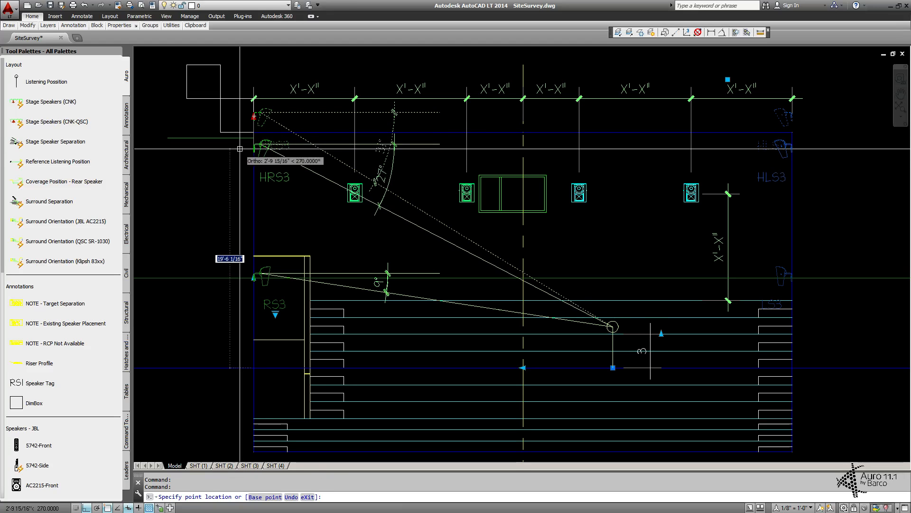
pyautogui.click(240, 149)
# Step: Compare the upper surround speaker heights in the side view with the HRS3 position in the rear view
pyautogui.scroll(-5, 522, 190)
pyautogui.scroll(3, 533, 193)
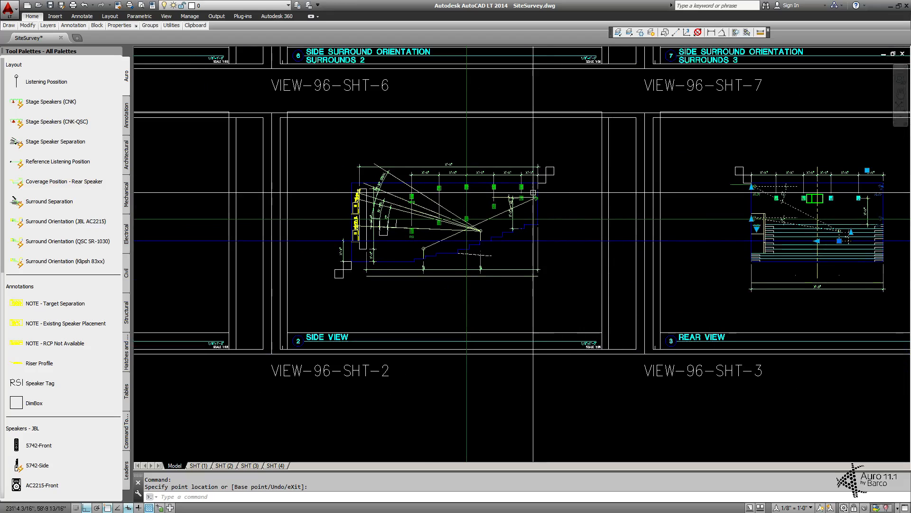
pyautogui.scroll(4, 533, 192)
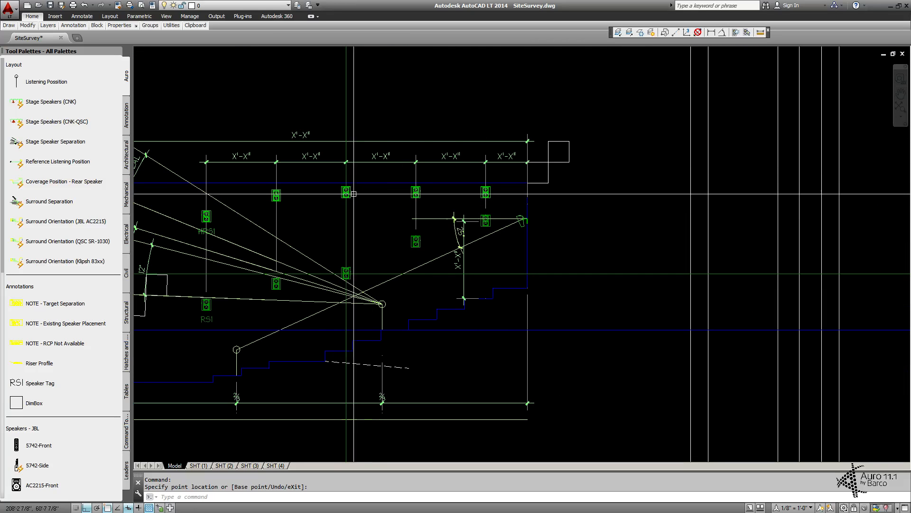
pyautogui.scroll(4, 353, 193)
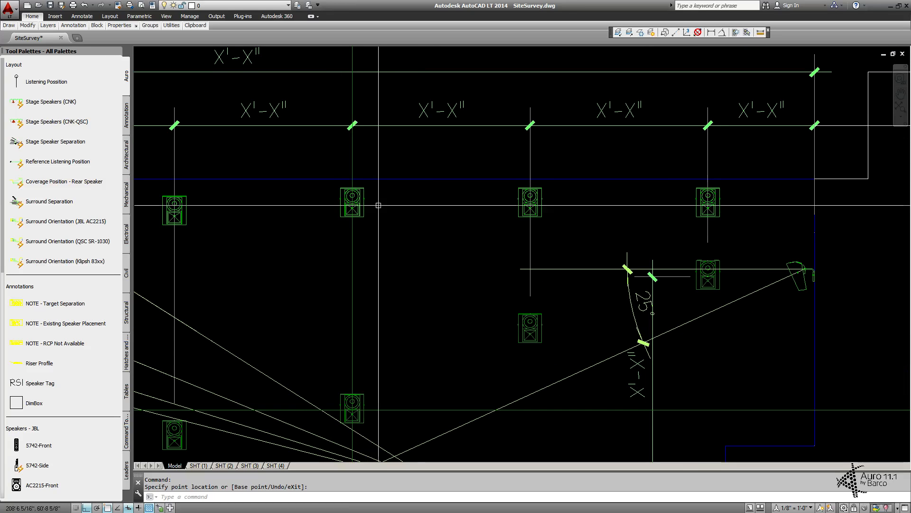
pyautogui.scroll(-6, 378, 205)
pyautogui.scroll(4, 219, 174)
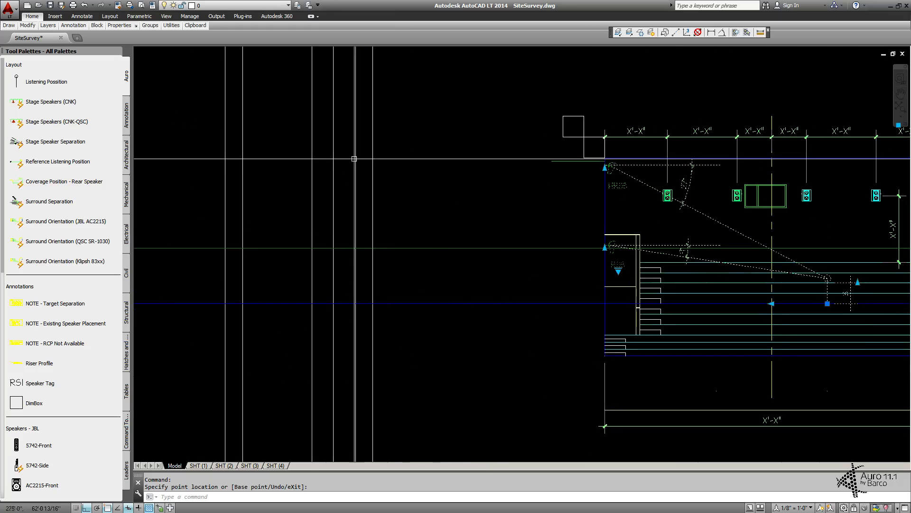
pyautogui.moveTo(354, 158)
pyautogui.mouseDown(button='middle')
pyautogui.moveTo(756, 153)
pyautogui.moveTo(721, 151)
pyautogui.mouseUp(button='middle')
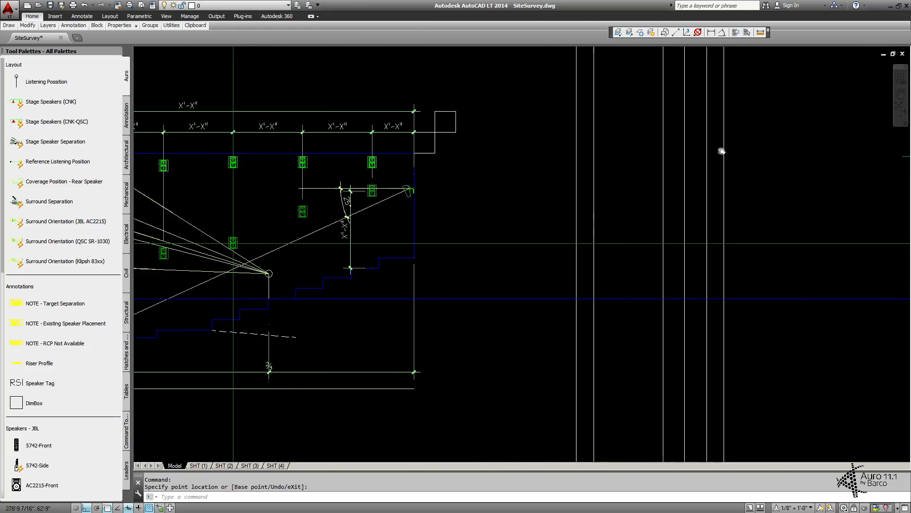
pyautogui.scroll(-5, 430, 178)
pyautogui.scroll(7, 433, 174)
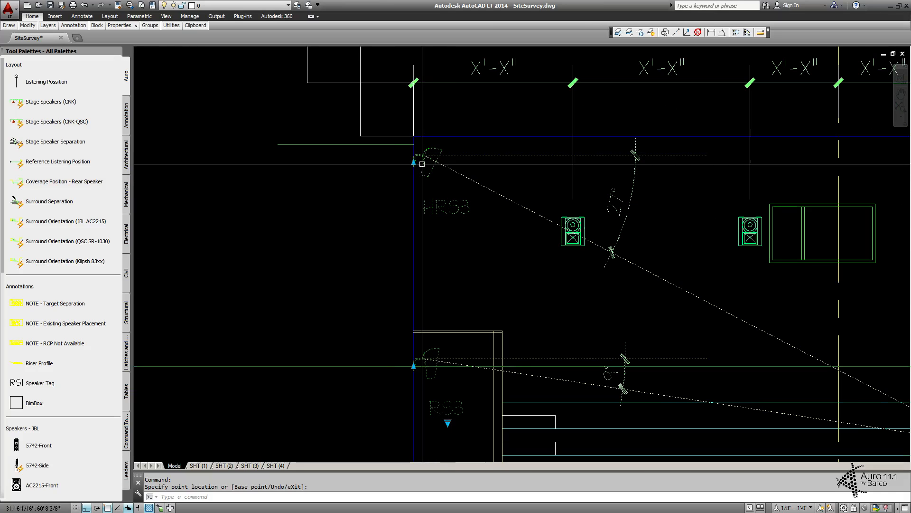
pyautogui.moveTo(422, 164); pyautogui.dragTo(333, 159, button='middle')
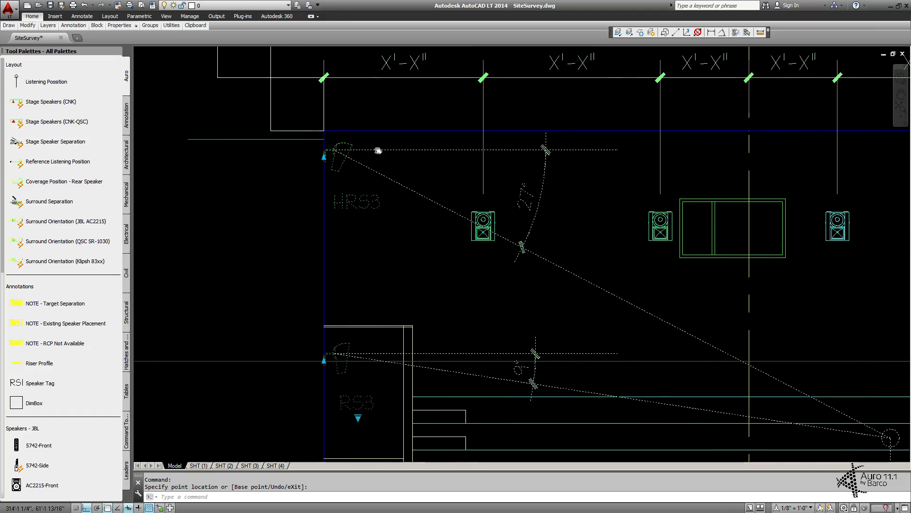
pyautogui.press('Return')
pyautogui.click(284, 140)
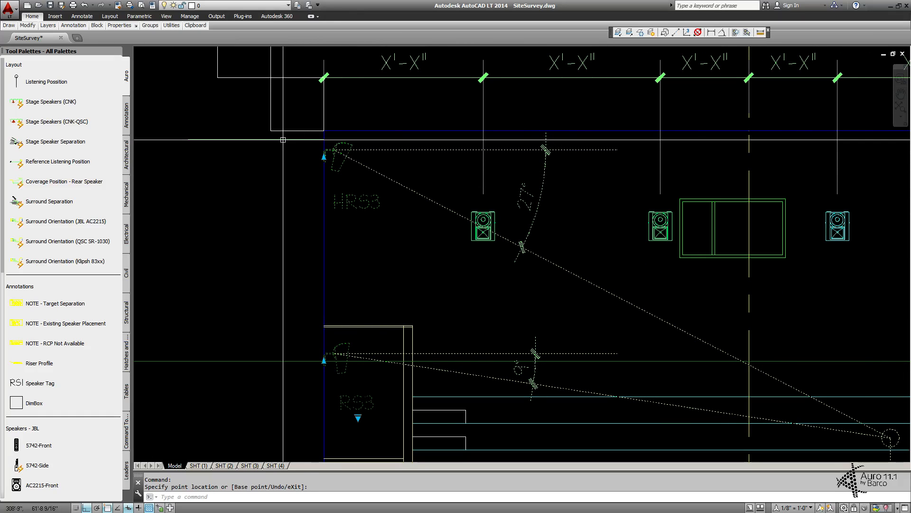
pyautogui.press('Delete')
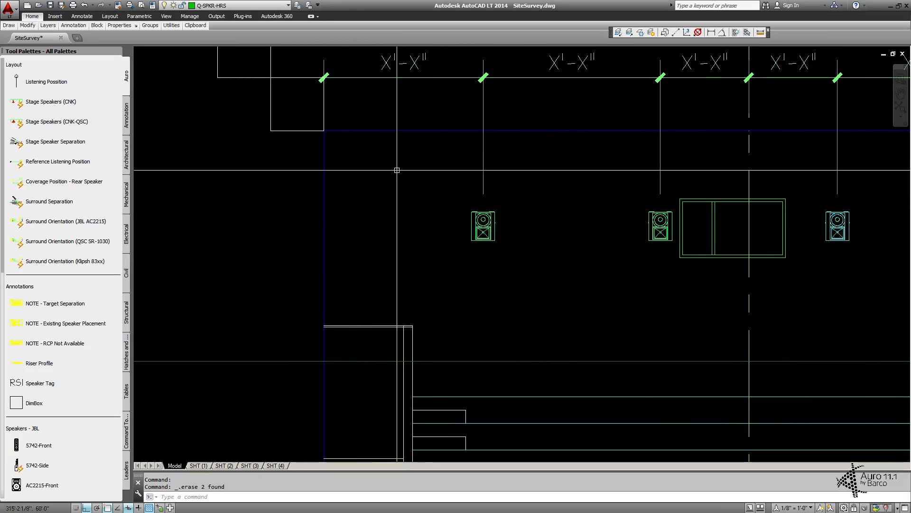
pyautogui.hotkey('ctrl', 'z')
# Step: Erase only the short green reference line beside the HRS3 speaker
pyautogui.click(299, 139)
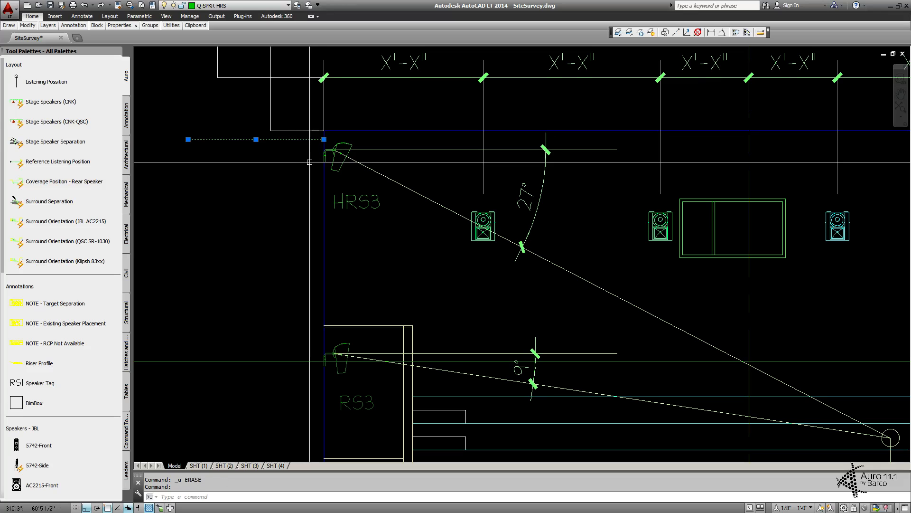
pyautogui.press('Delete')
pyautogui.scroll(-5, 534, 184)
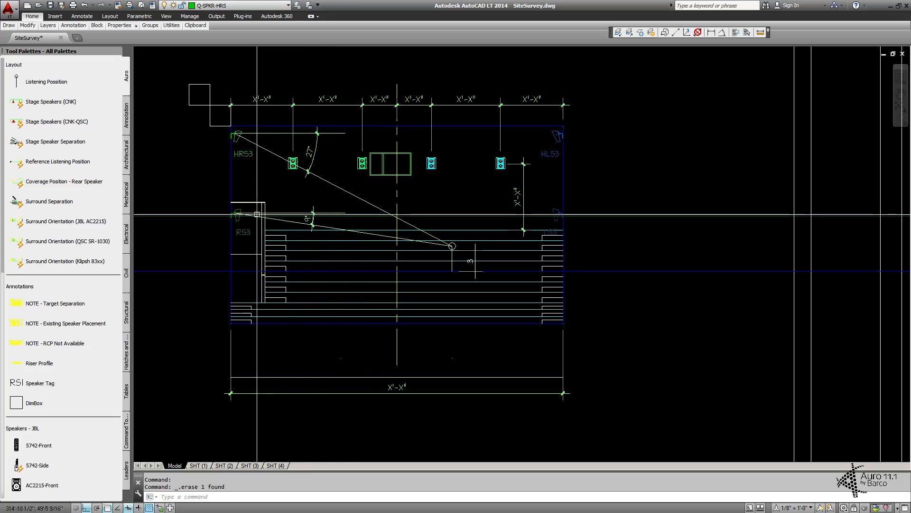
# Step: Examine the RS3 speaker's mounting and aiming line against the entrance wall in the rear view
pyautogui.scroll(2, 241, 214)
pyautogui.click(238, 207)
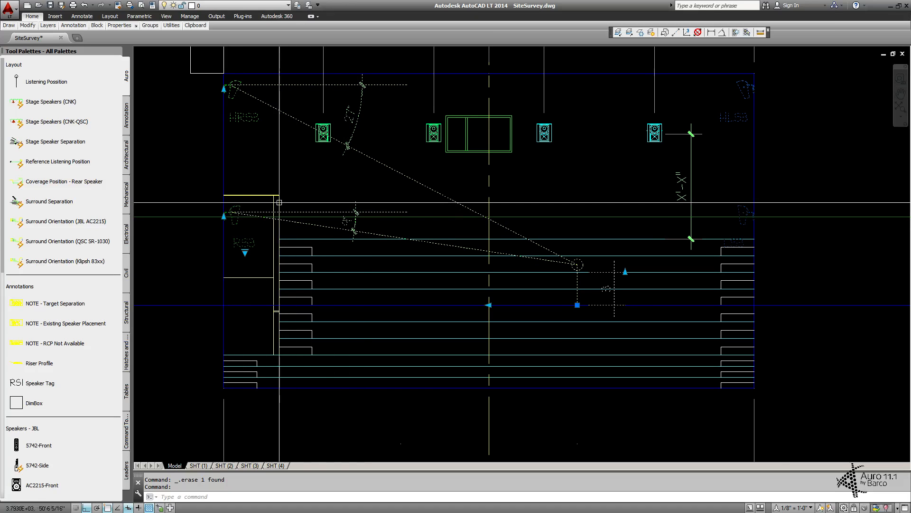
pyautogui.press('Escape')
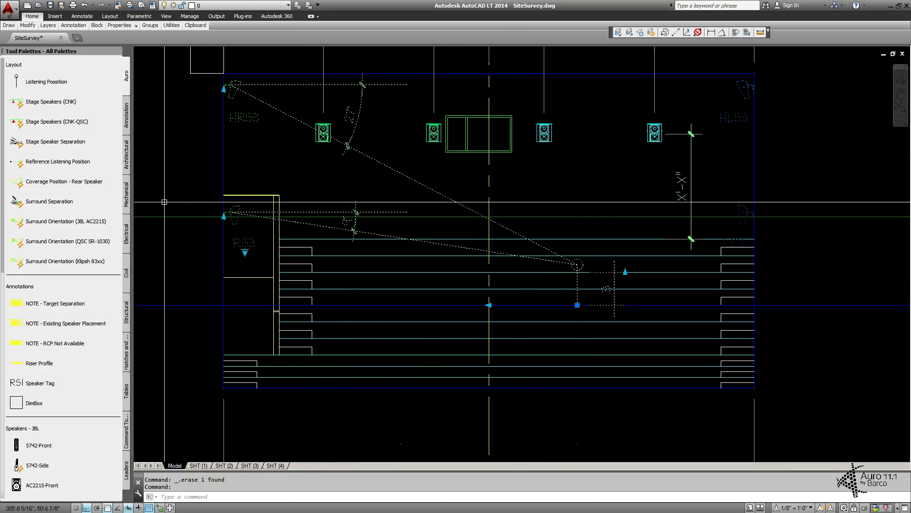
pyautogui.scroll(5, 281, 209)
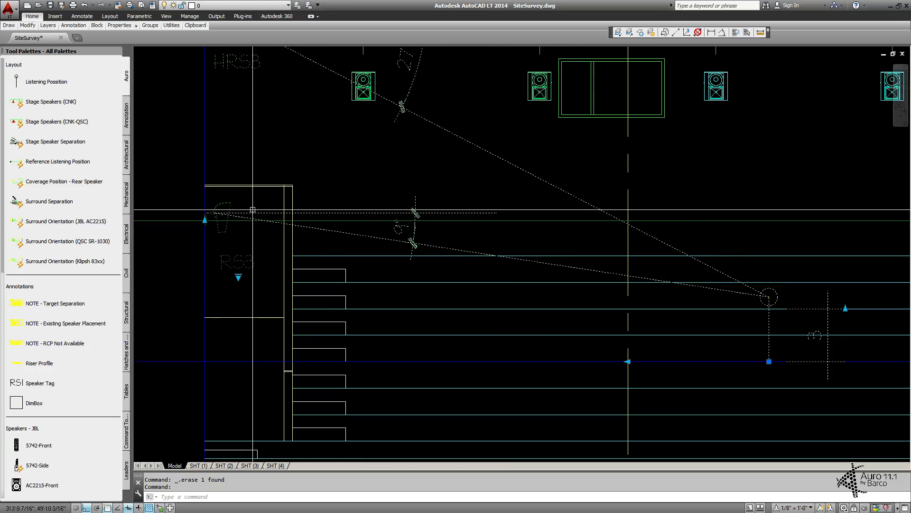
pyautogui.moveTo(281, 209); pyautogui.dragTo(396, 206, button='middle')
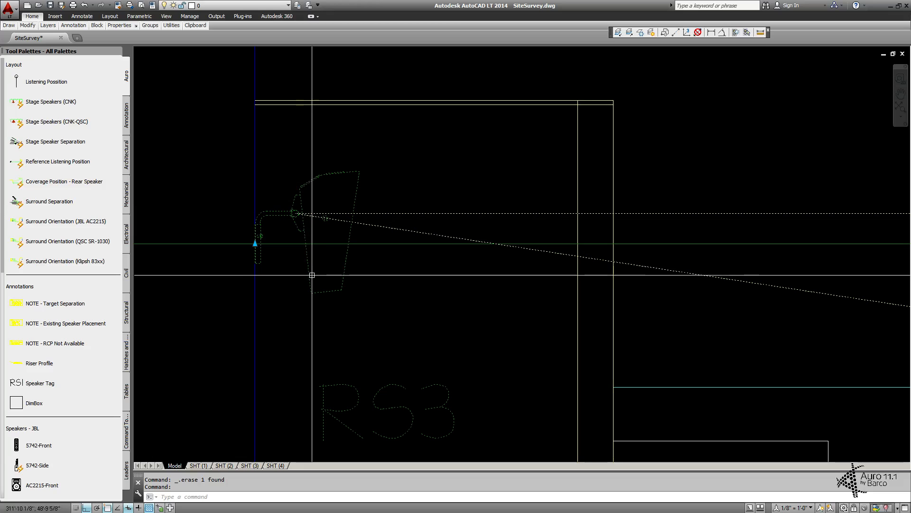
pyautogui.scroll(-7, 483, 238)
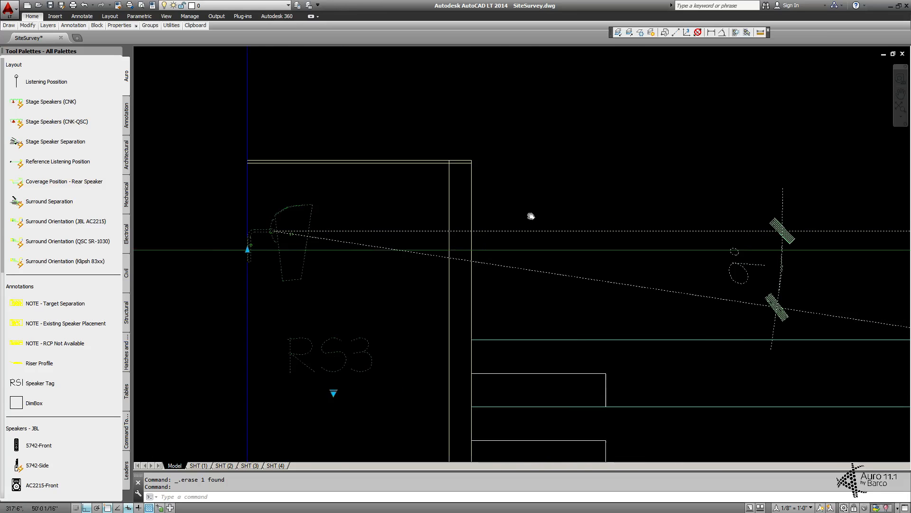
pyautogui.scroll(-3, 494, 212)
pyautogui.scroll(1, 371, 183)
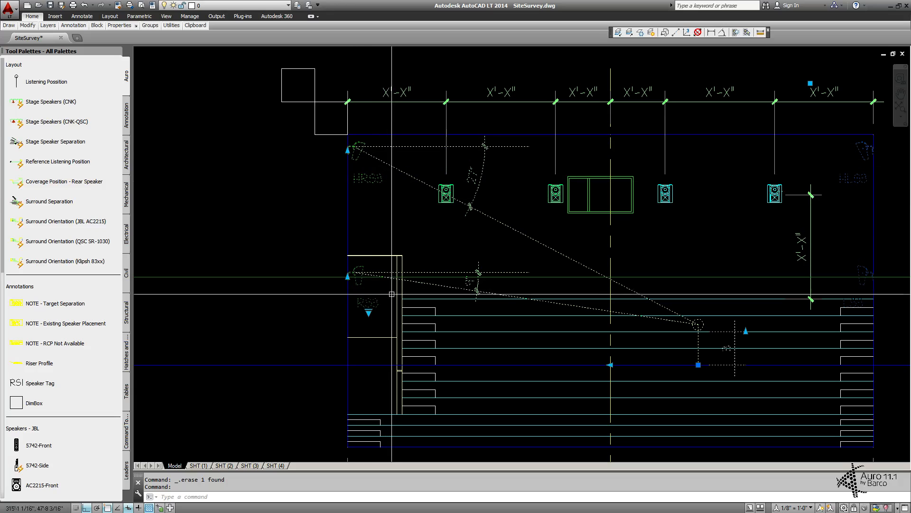
pyautogui.moveTo(568, 233); pyautogui.dragTo(394, 205, button='middle')
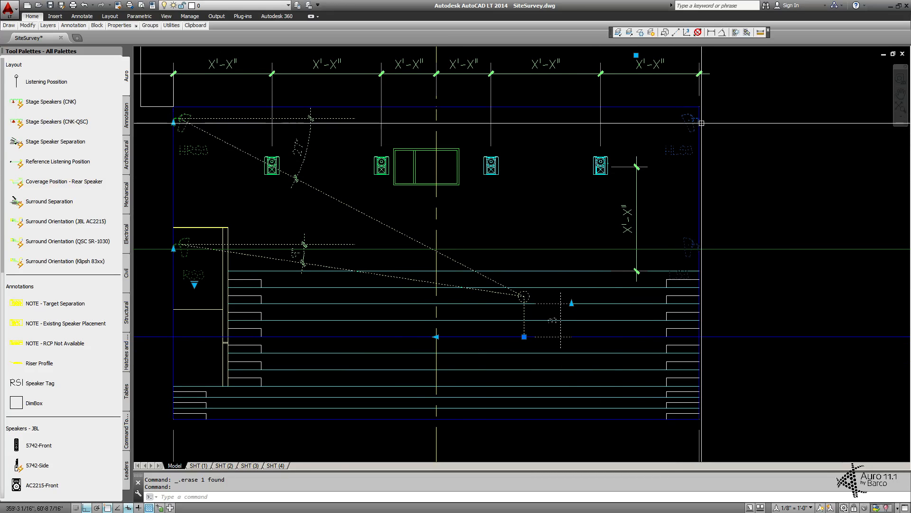
pyautogui.moveTo(619, 196); pyautogui.dragTo(756, 208, button='middle')
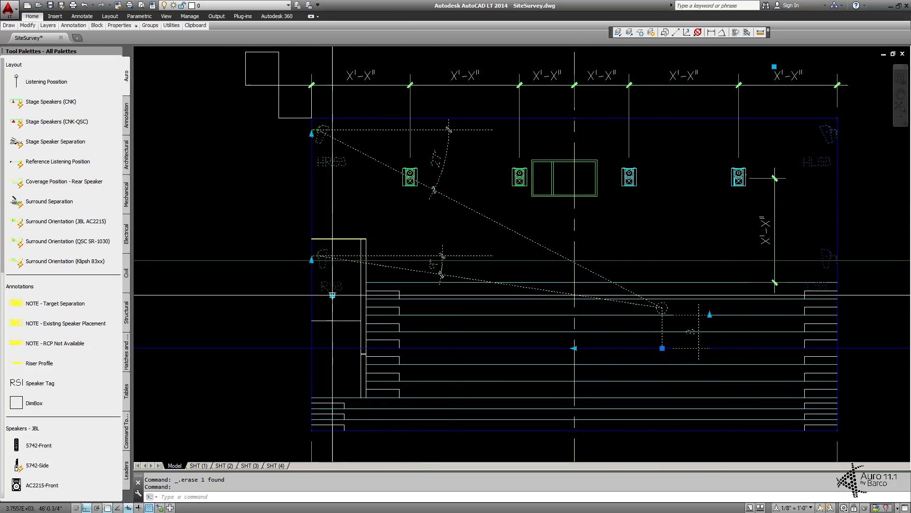
pyautogui.click(333, 296)
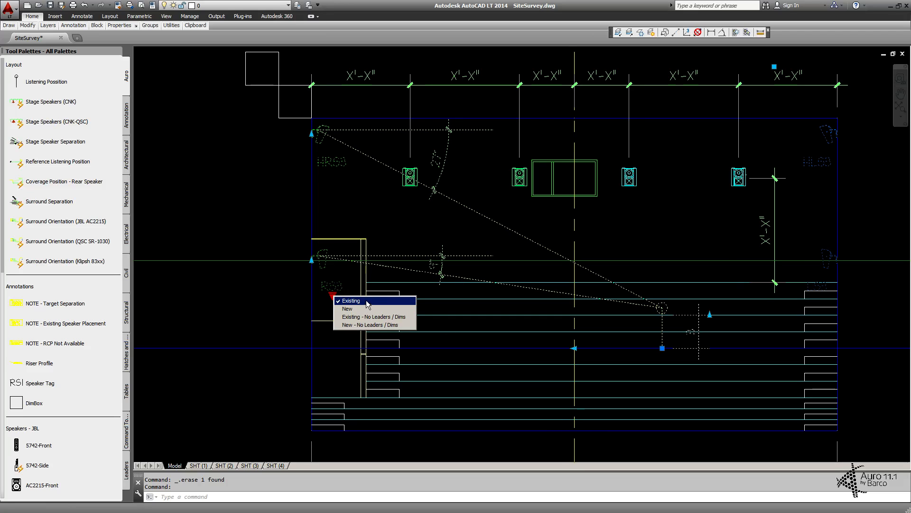
pyautogui.click(223, 112)
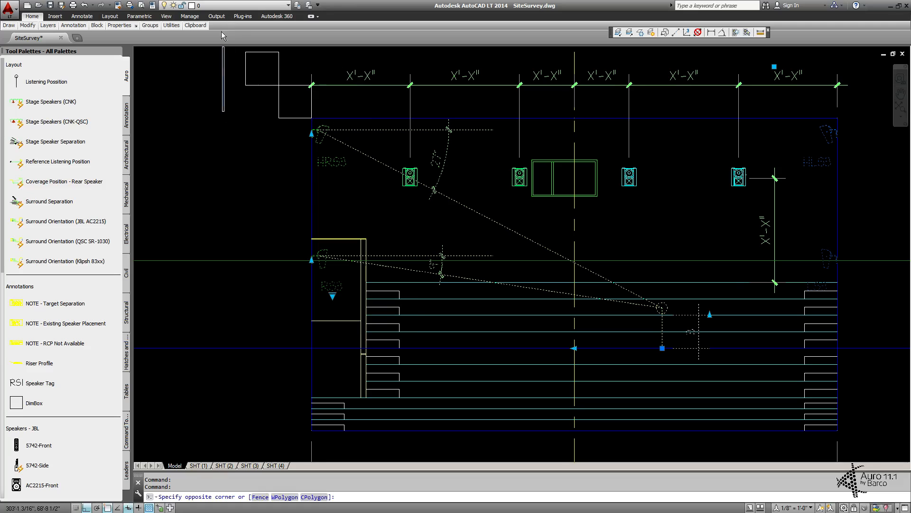
pyautogui.press('Escape')
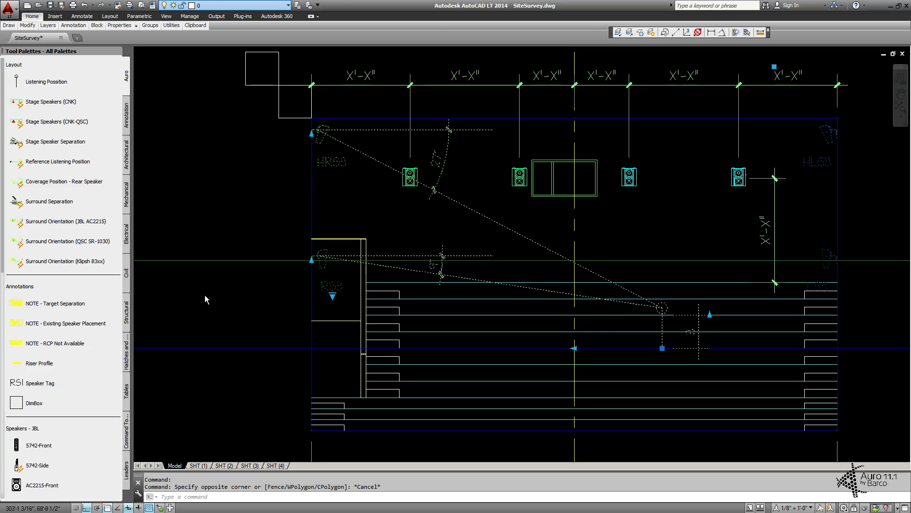
# Step: Try the New and the Existing - No Leaders / Dims display states on the rear-view surround orientation block
pyautogui.click(332, 294)
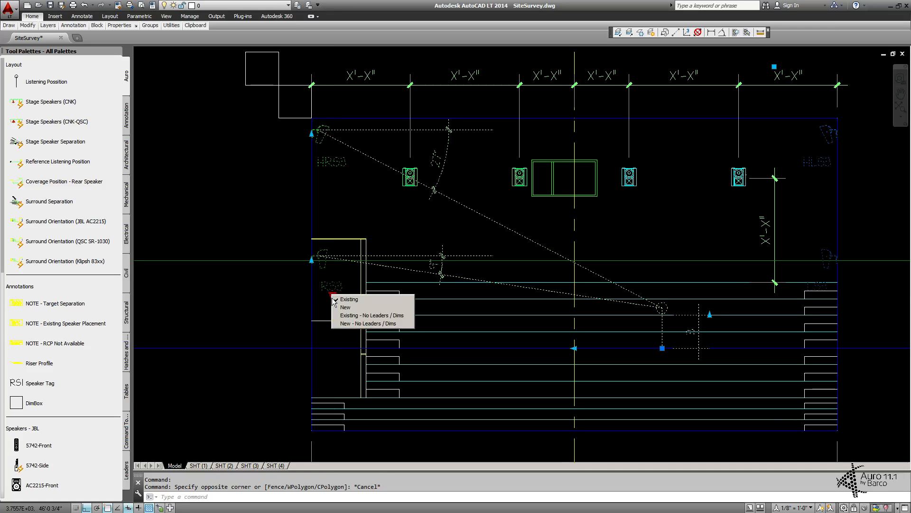
pyautogui.click(358, 309)
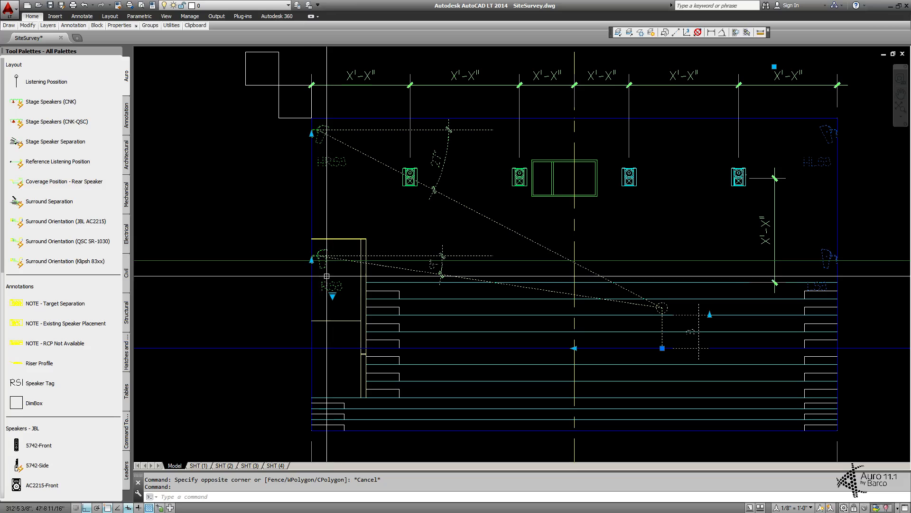
pyautogui.click(332, 295)
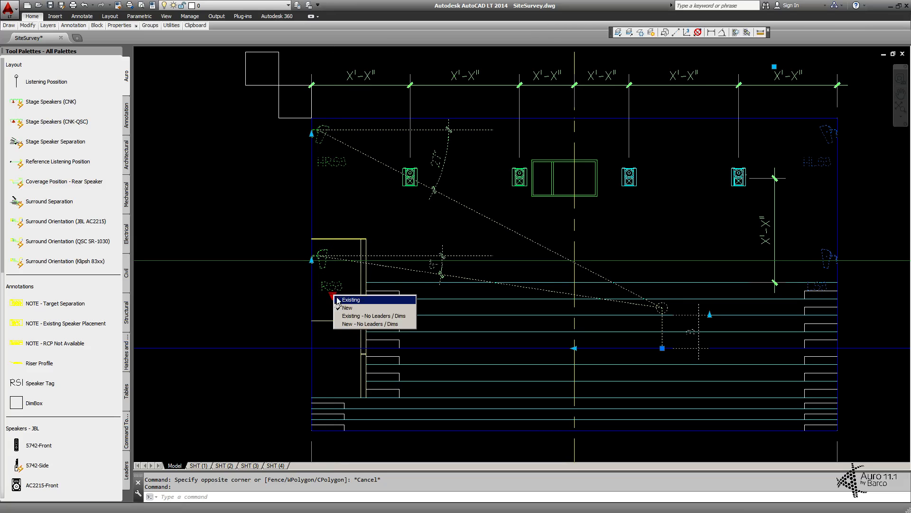
pyautogui.click(379, 316)
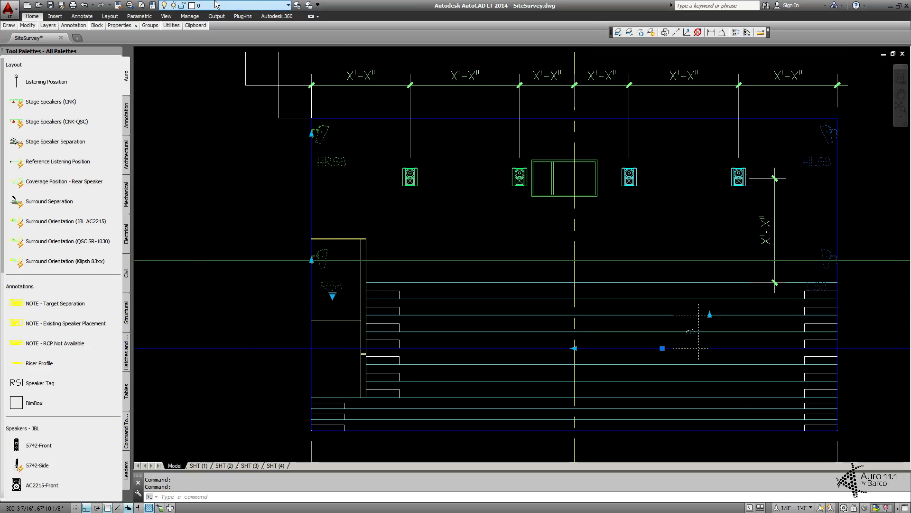
# Step: Thaw the A-ANNO-NOTE layer and set the rear-view surround orientation block to its New display state
pyautogui.click(176, 52)
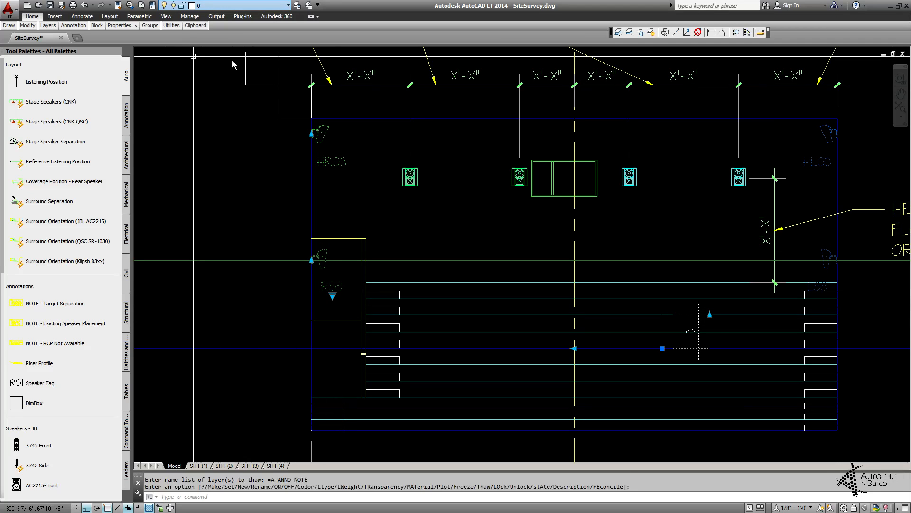
pyautogui.rightClick(331, 297)
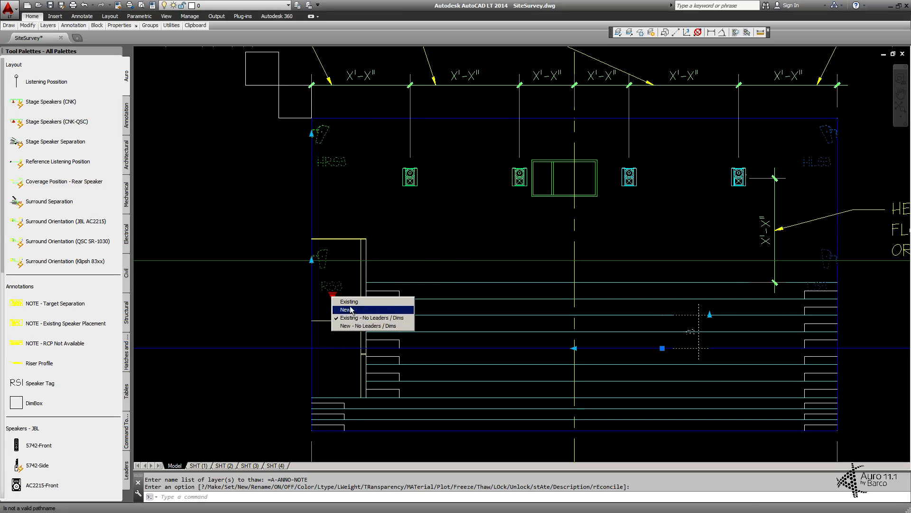
pyautogui.click(353, 310)
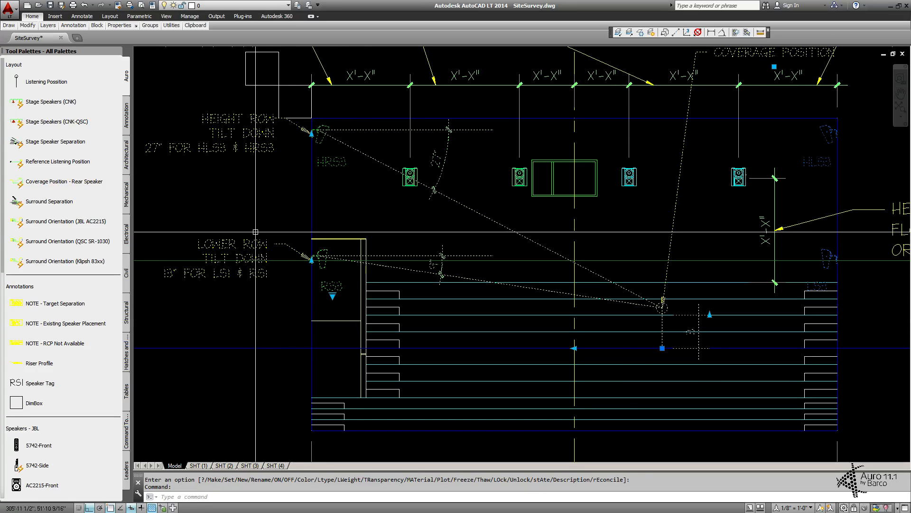
pyautogui.press('Escape')
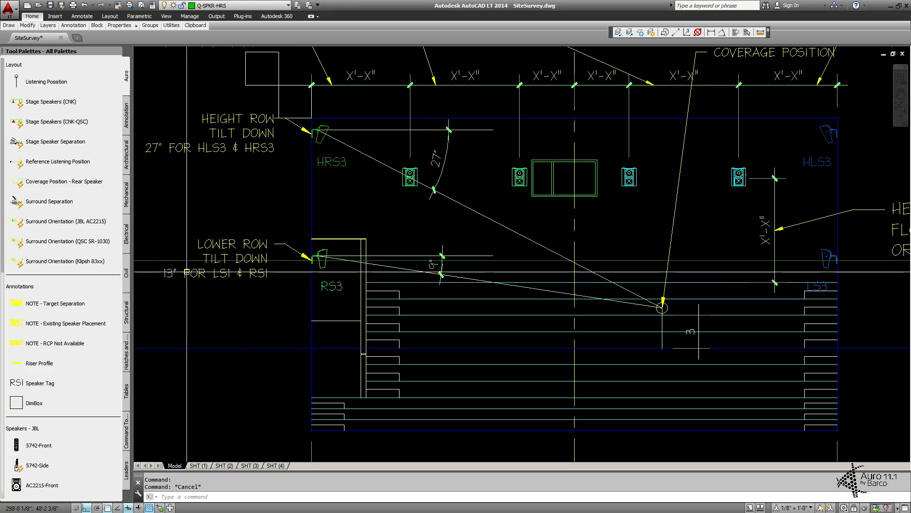
# Step: Regenerate the drawing to update the tilt notes of the rear-view surround orientation block
pyautogui.click(277, 284)
pyautogui.press('Escape')
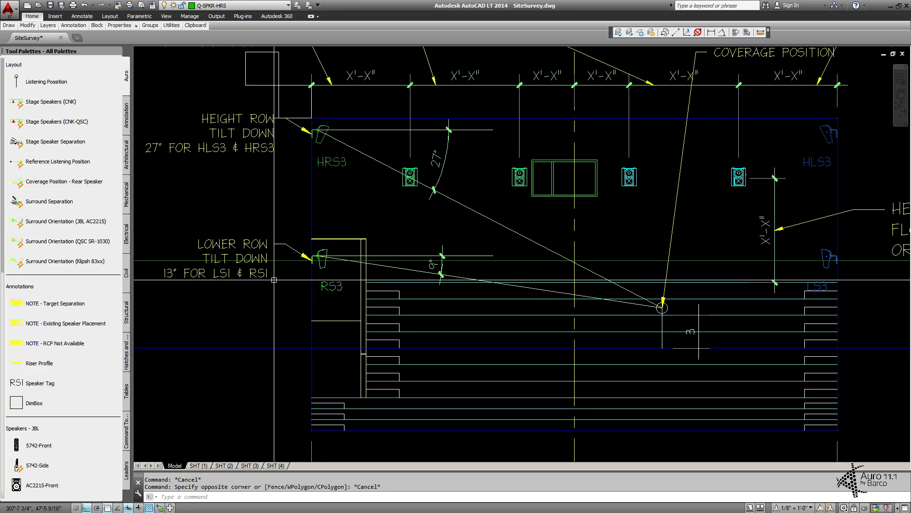
pyautogui.write('e')
pyautogui.press('Return')
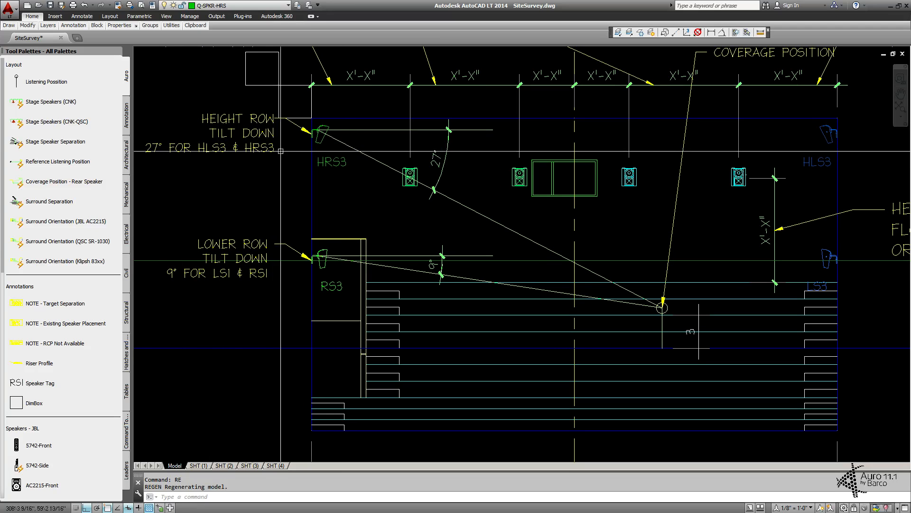
# Step: Stretch the orientation block's speaker number dimension to 5 and regenerate the drawing to update the speaker tags
pyautogui.click(689, 348)
pyautogui.click(709, 315)
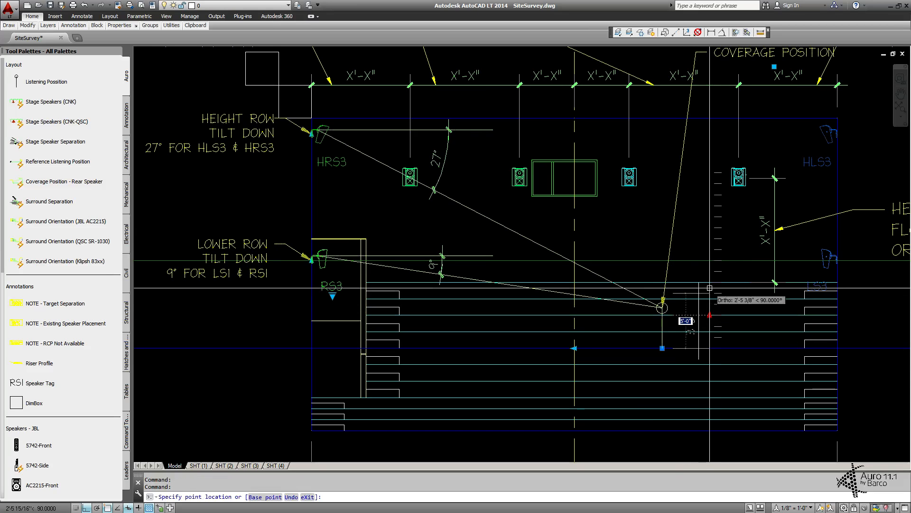
pyautogui.click(709, 288)
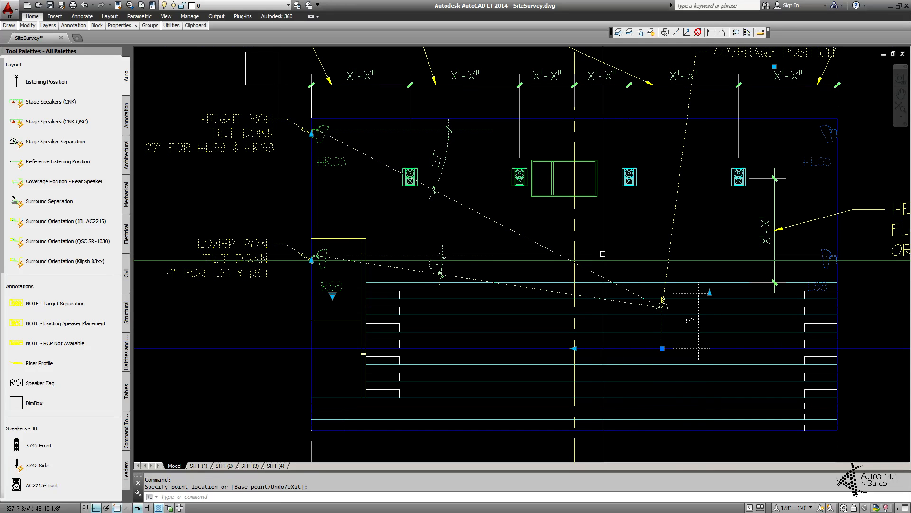
pyautogui.press('Escape')
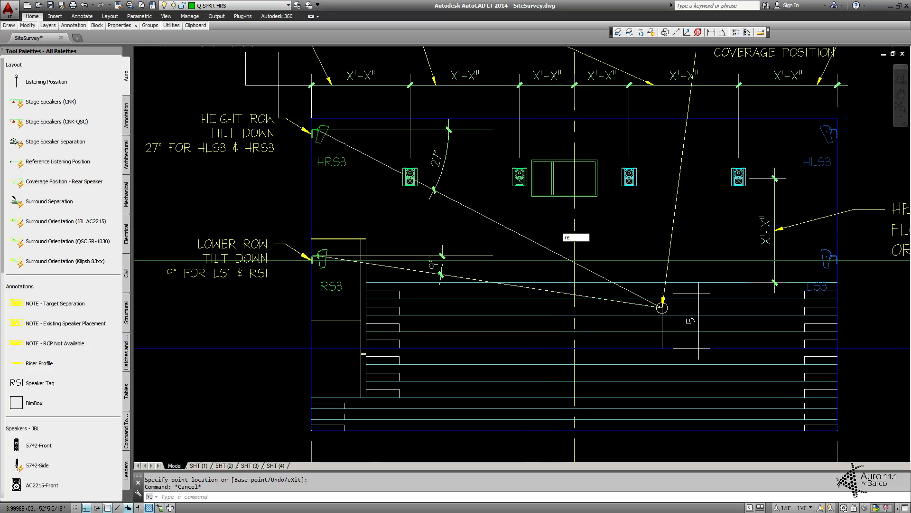
pyautogui.press('Return')
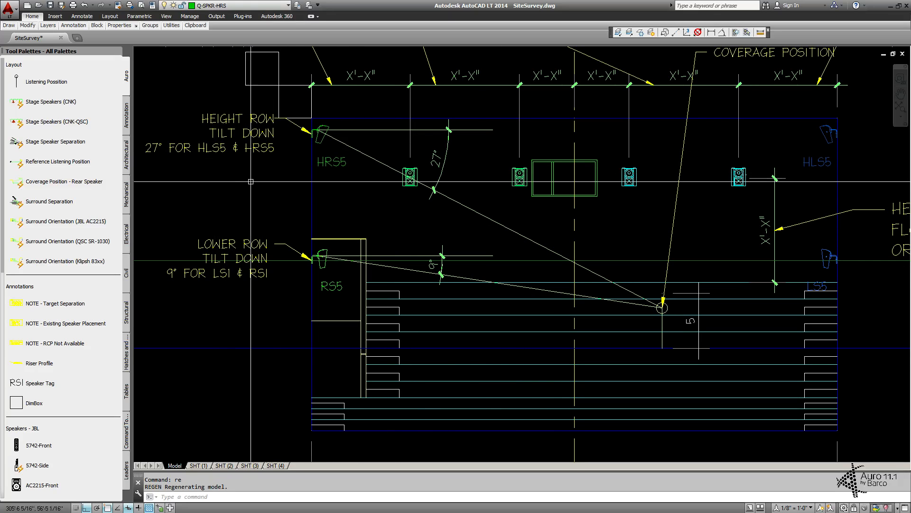
# Step: Examine the rear view's annotated surround layout and the HRS5 speaker's wall mounting and aiming line
pyautogui.scroll(-4, 494, 222)
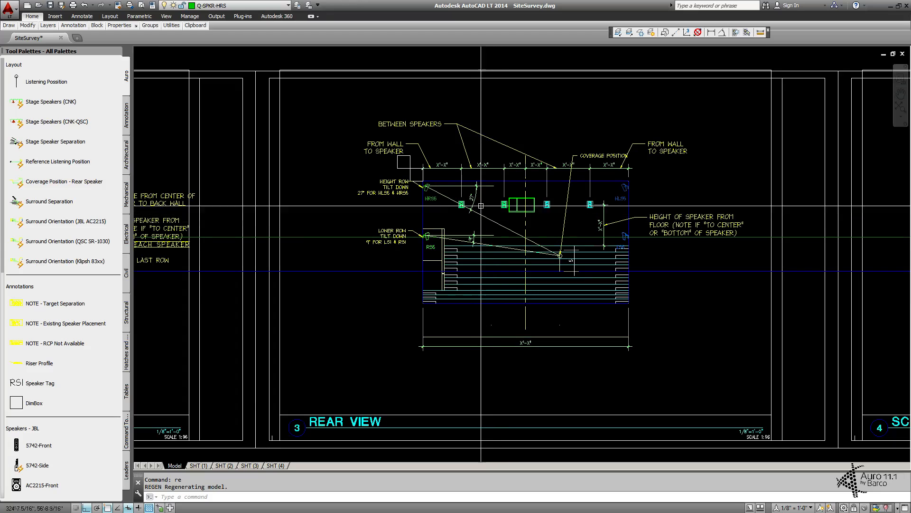
pyautogui.moveTo(481, 205); pyautogui.dragTo(446, 235, button='middle')
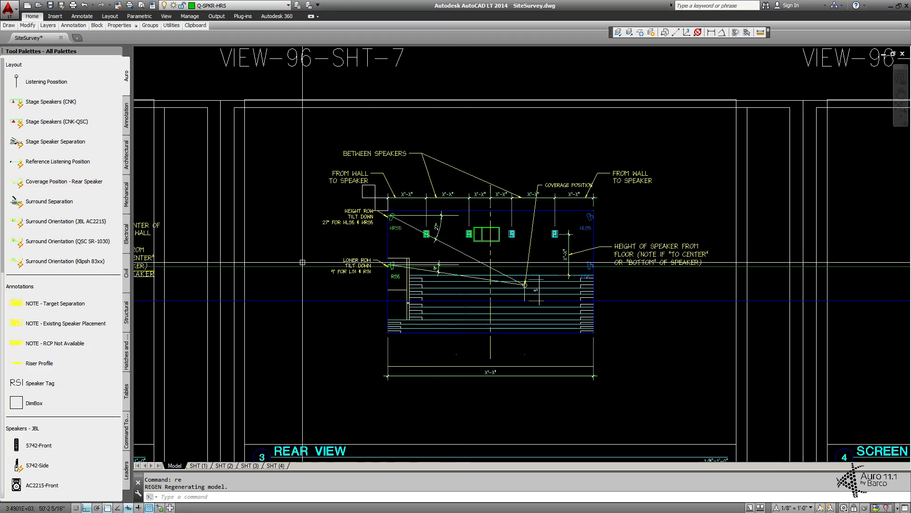
pyautogui.moveTo(302, 262); pyautogui.dragTo(384, 262, button='middle')
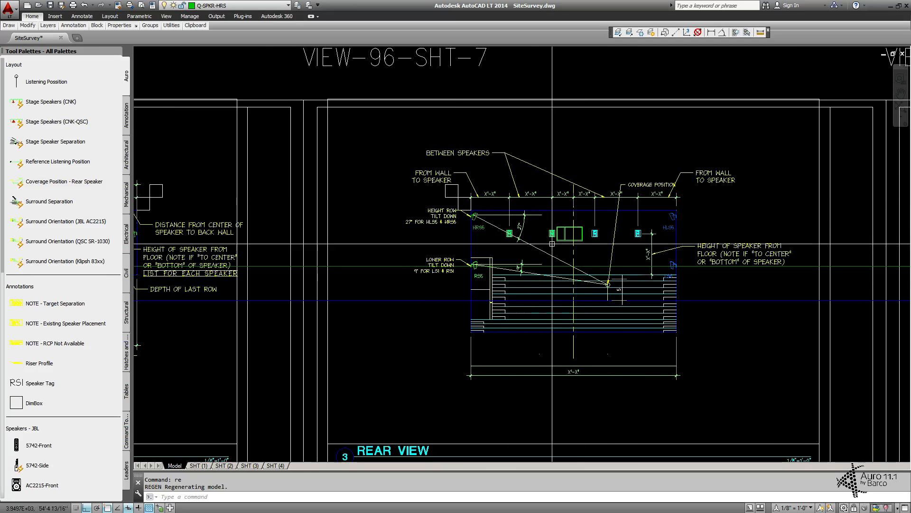
pyautogui.scroll(10, 481, 221)
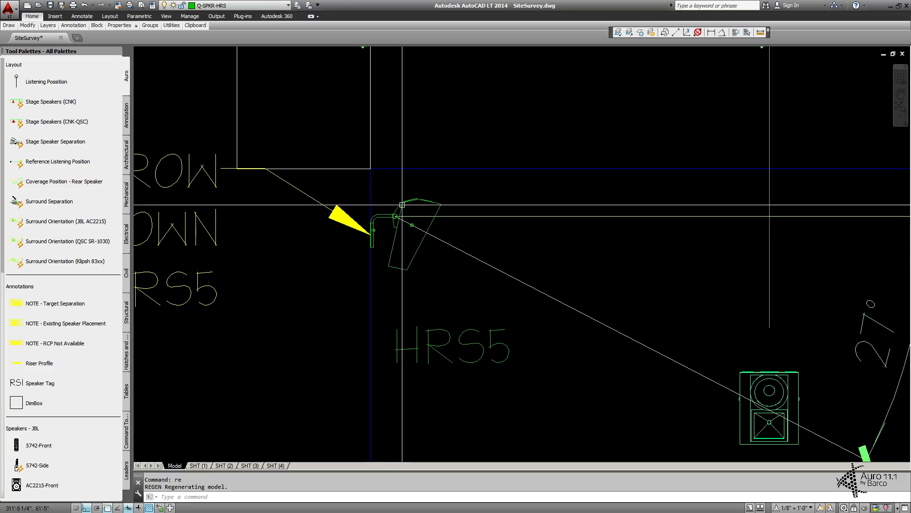
pyautogui.scroll(-5, 575, 253)
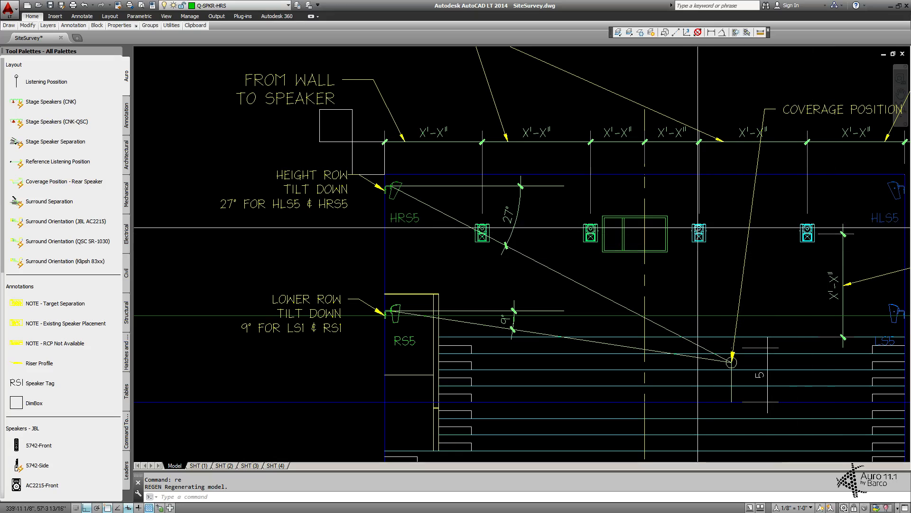
pyautogui.scroll(-2, 705, 196)
pyautogui.scroll(-4, 705, 196)
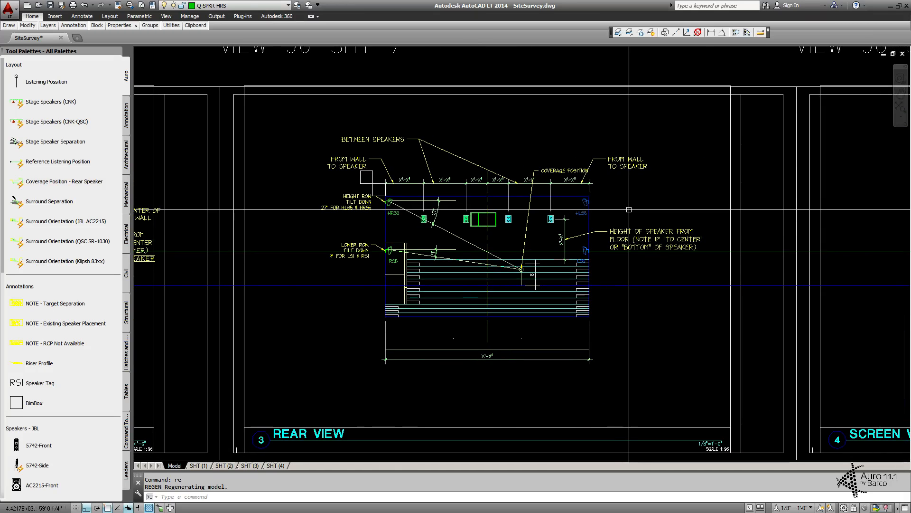
pyautogui.moveTo(707, 205)
pyautogui.mouseDown(button='middle')
pyautogui.moveTo(716, 208)
pyautogui.moveTo(587, 190)
pyautogui.mouseUp(button='middle')
pyautogui.scroll(-4, 604, 206)
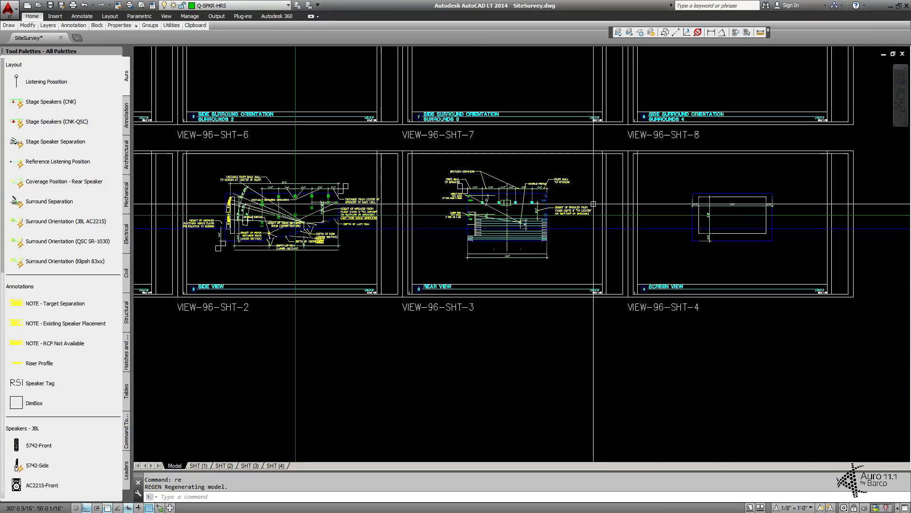
# Step: Insert the Stage Speakers (CNK-QSC) layout block in the screen view at the midpoint of the screen's upper edge
pyautogui.scroll(4, 764, 202)
pyautogui.scroll(-1, 608, 214)
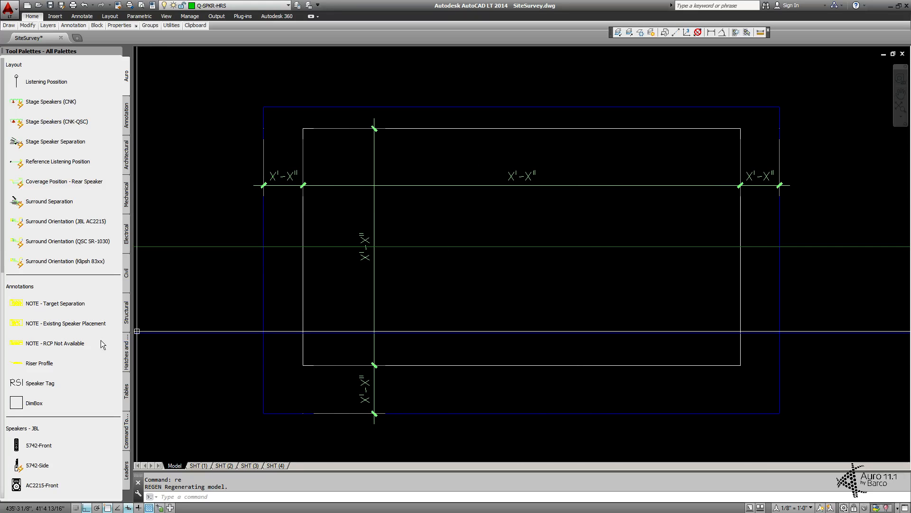
pyautogui.scroll(-5, 80, 310)
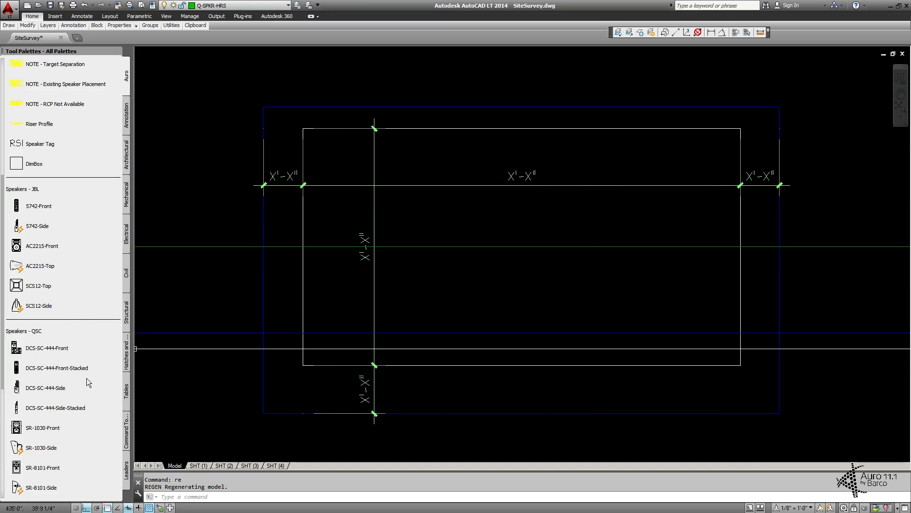
pyautogui.scroll(5, 62, 328)
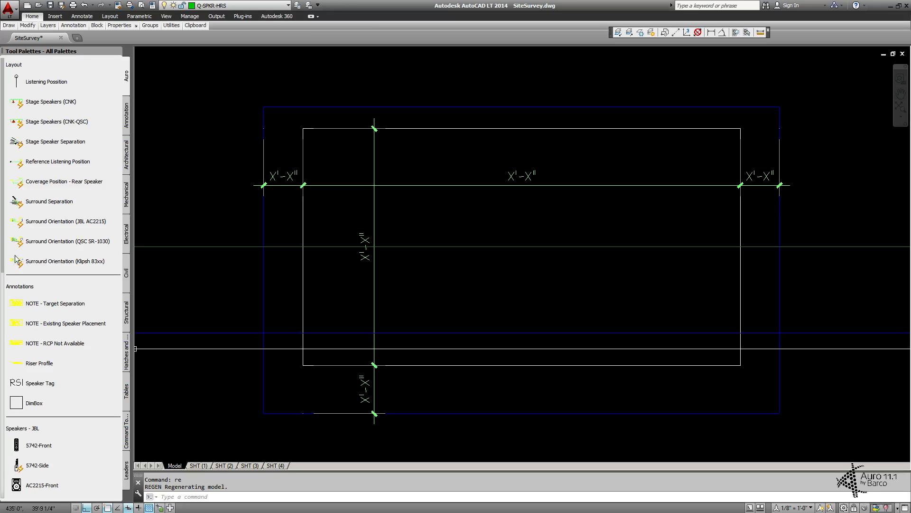
pyautogui.click(20, 125)
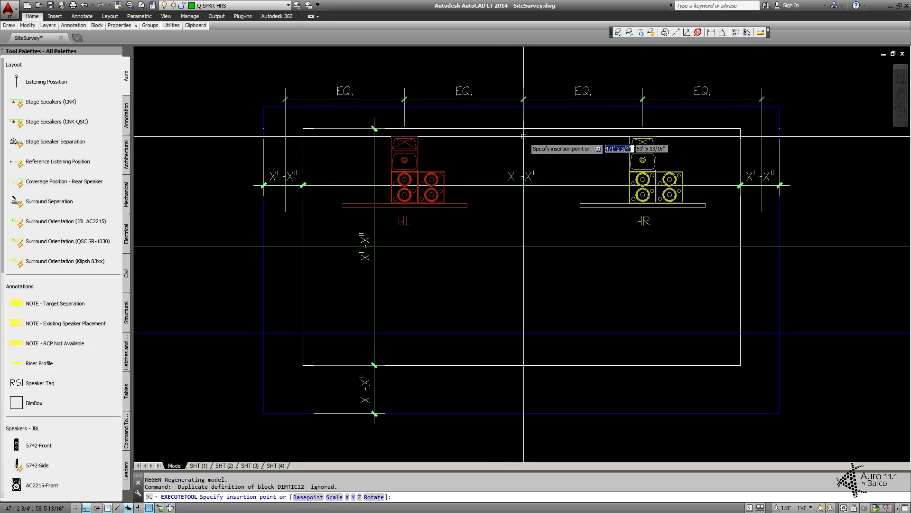
pyautogui.scroll(-2, 451, 138)
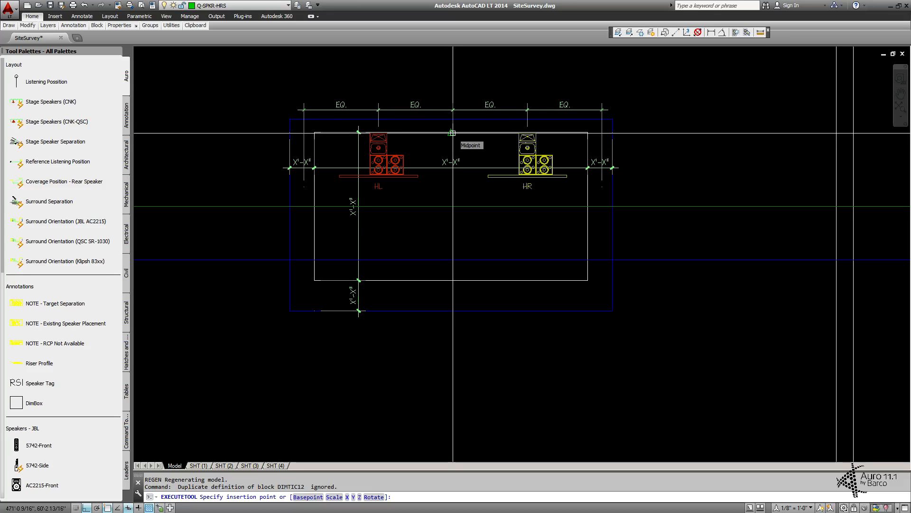
pyautogui.click(453, 133)
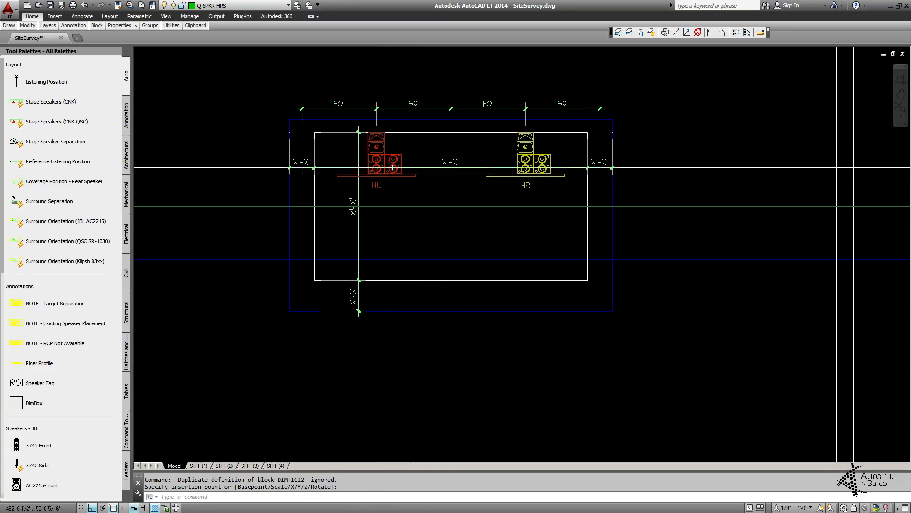
# Step: Start inserting a QSC DCS-SC-444-Front speaker block, taking its height with a .y filter from the stage speaker's base in the side view
pyautogui.scroll(-10, 74, 266)
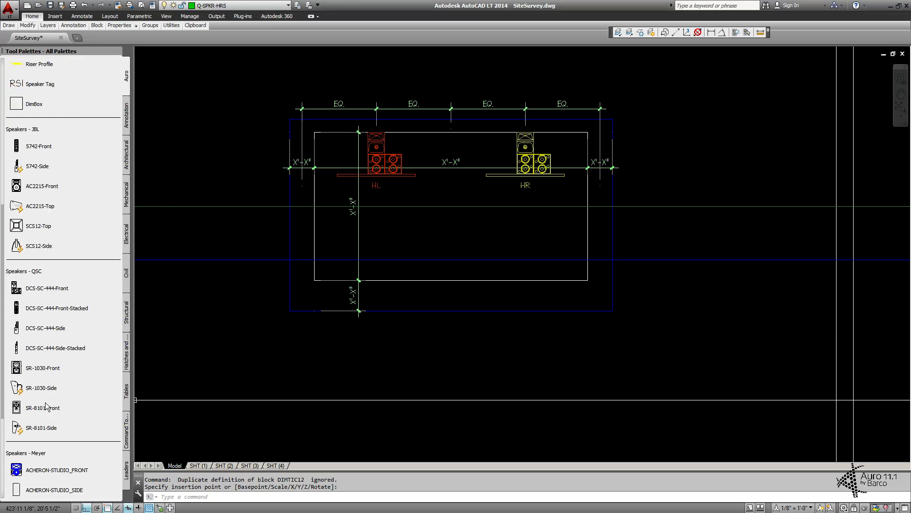
pyautogui.scroll(-2, 46, 406)
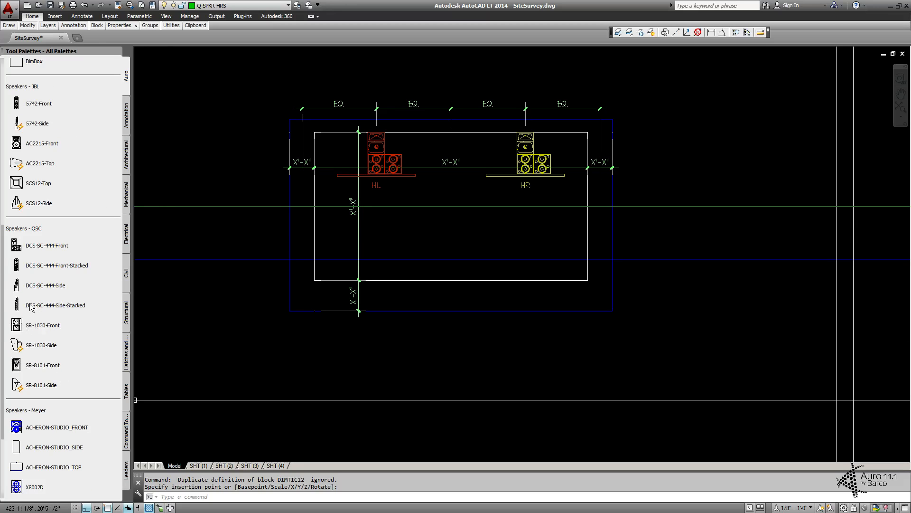
pyautogui.click(16, 246)
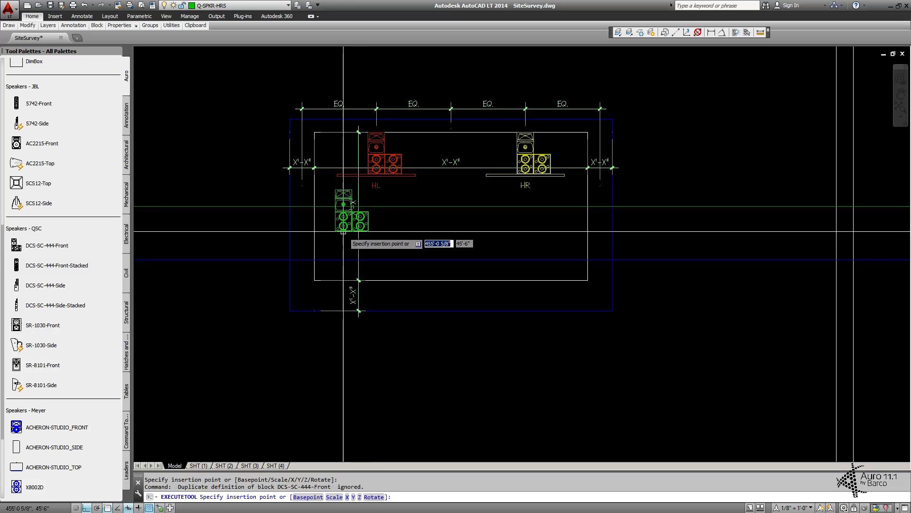
pyautogui.scroll(-6, 322, 228)
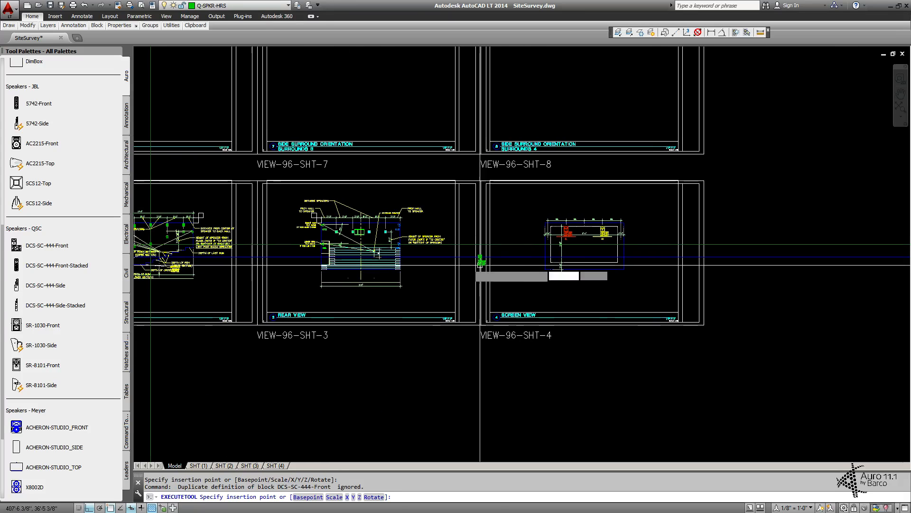
pyautogui.scroll(5, 286, 269)
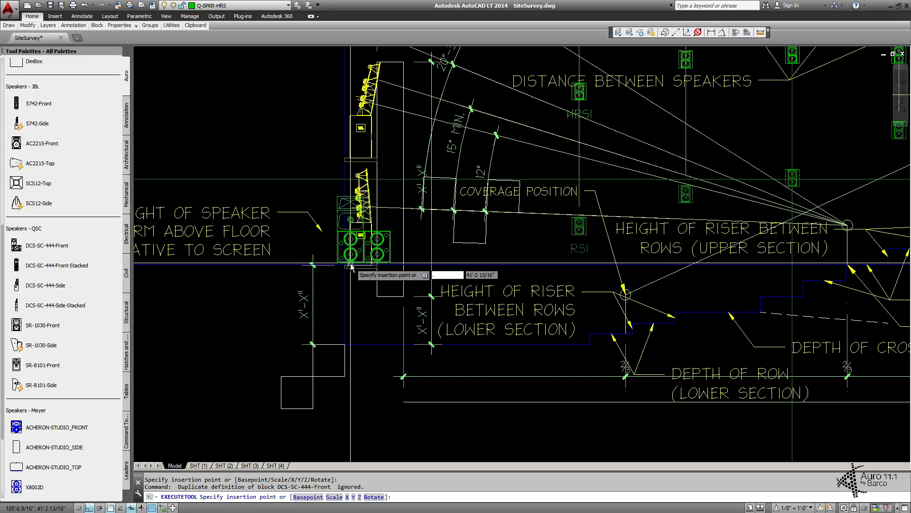
pyautogui.write('.y')
pyautogui.press('Return')
pyautogui.scroll(3, 351, 268)
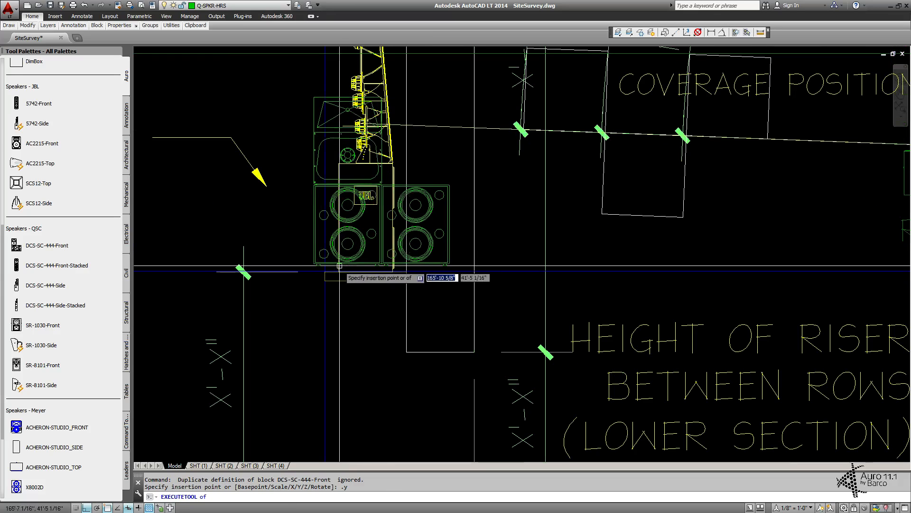
# Step: Place the DCS-SC-444-Front block in the screen view, aligned horizontally with the midpoint of the screen's lower edge
pyautogui.scroll(-8, 361, 276)
pyautogui.moveTo(678, 265); pyautogui.dragTo(68, 269, button='middle')
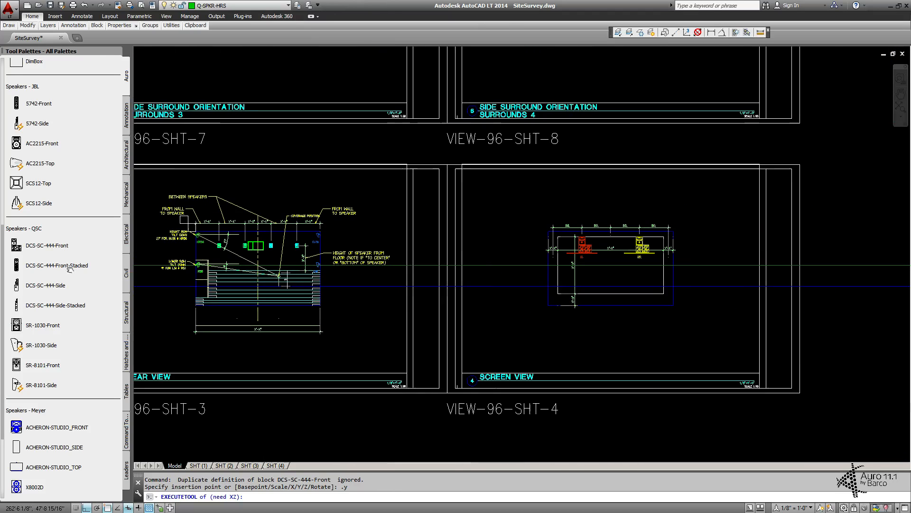
pyautogui.moveTo(613, 267); pyautogui.dragTo(595, 266, button='middle')
pyautogui.scroll(-3, 591, 265)
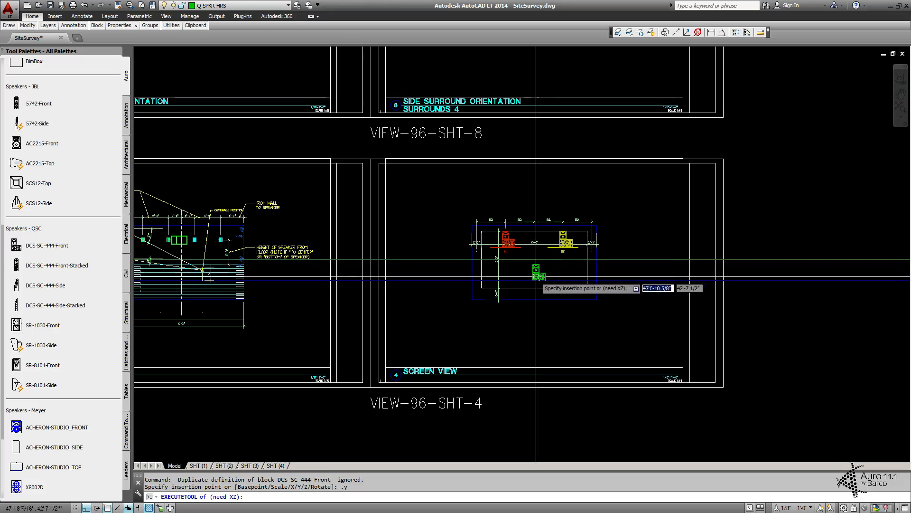
pyautogui.scroll(8, 532, 252)
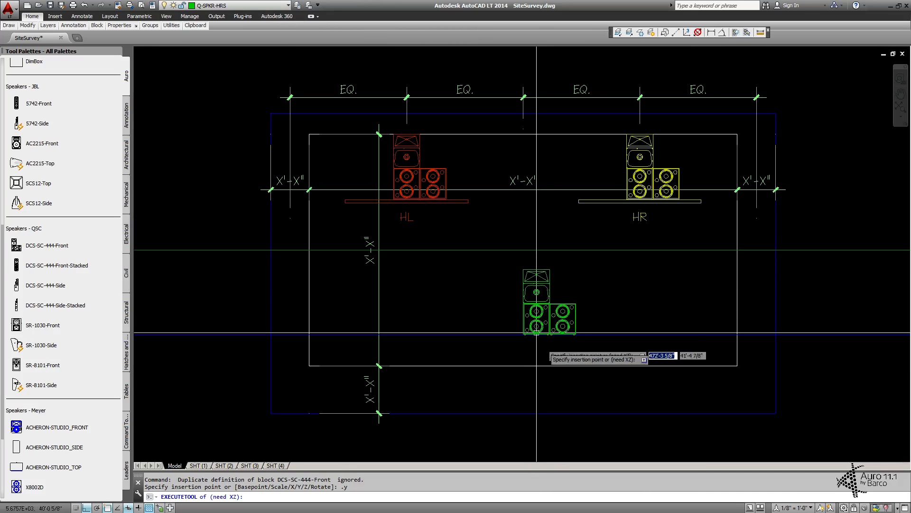
pyautogui.click(524, 367)
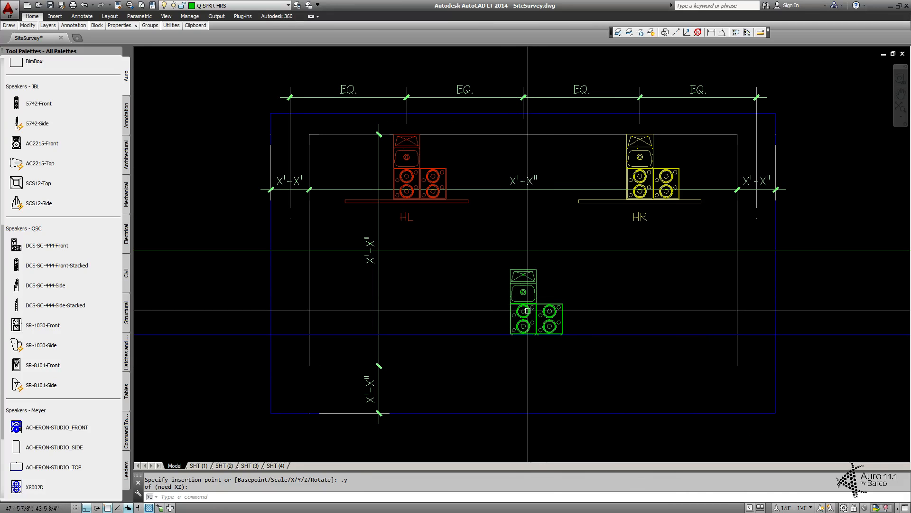
# Step: Assign the centre speaker block in the screen view to the Q-SPKR-C layer
pyautogui.write('CP')
pyautogui.press('Return')
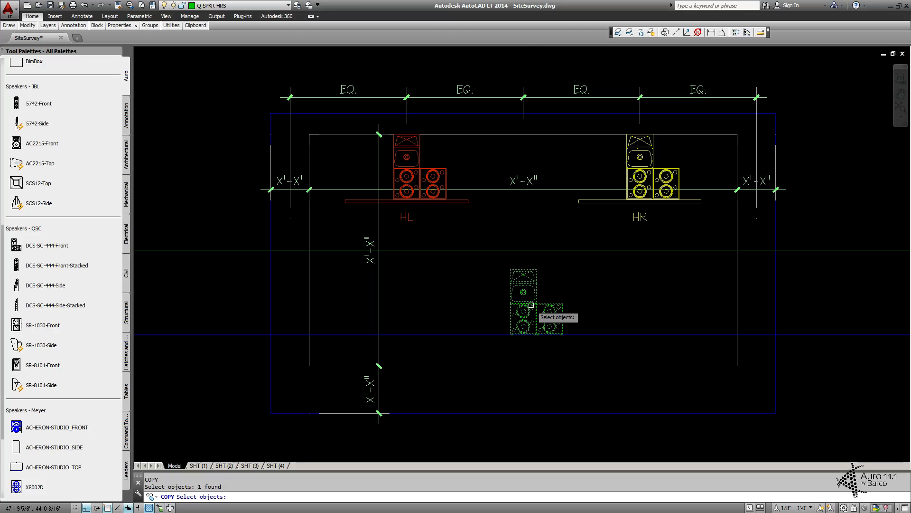
pyautogui.press('Escape')
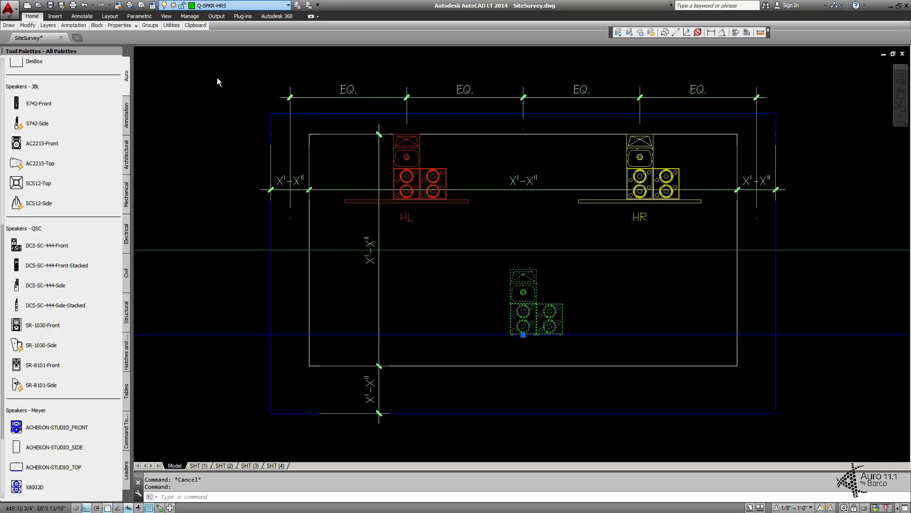
pyautogui.press('Escape')
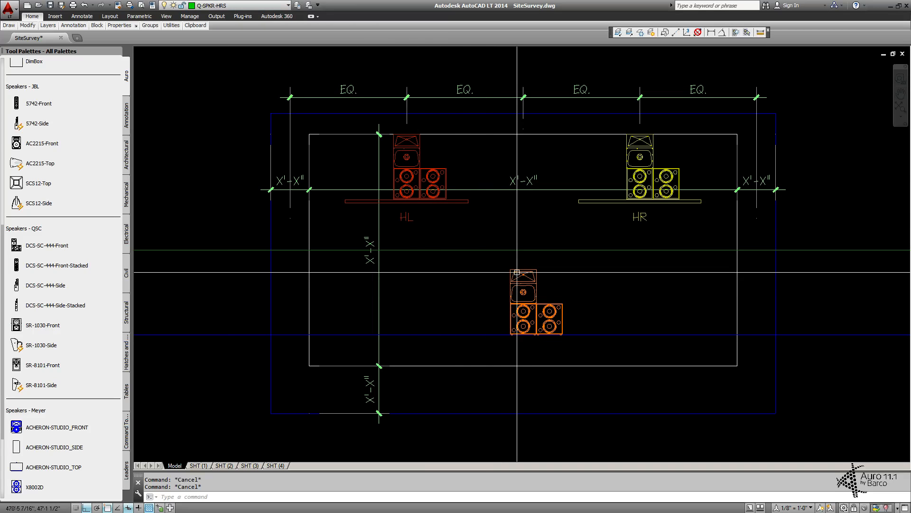
# Step: Copy the centre speaker block from its insertion point about 16'-3" horizontally toward the screen's right edge
pyautogui.press('Escape')
pyautogui.write('cp')
pyautogui.press('Return')
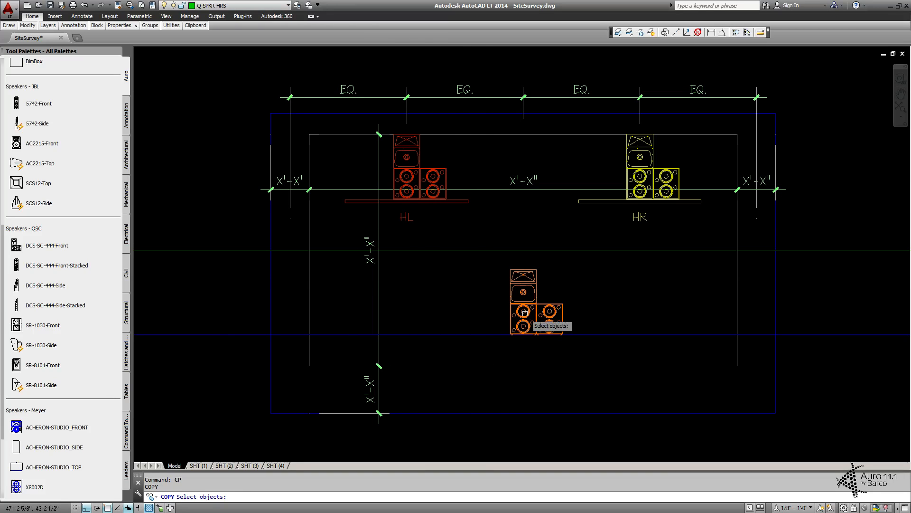
pyautogui.press('Return')
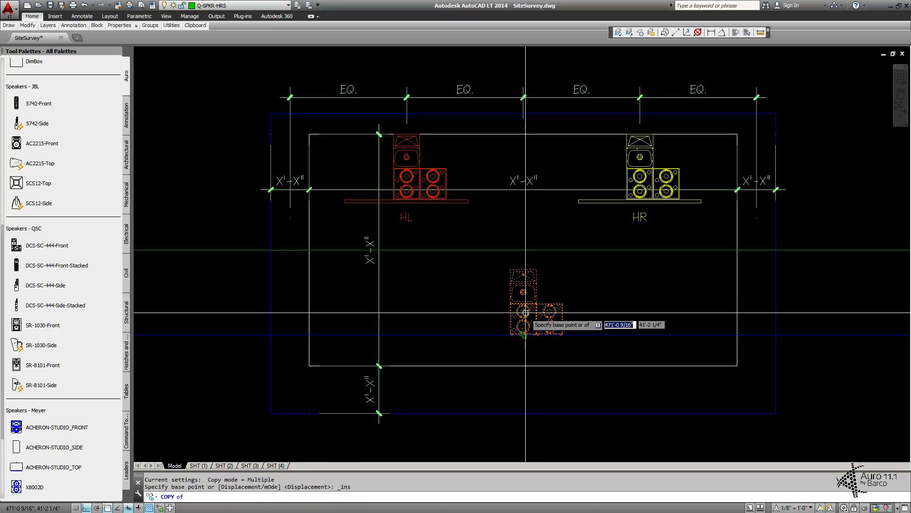
pyautogui.click(524, 316)
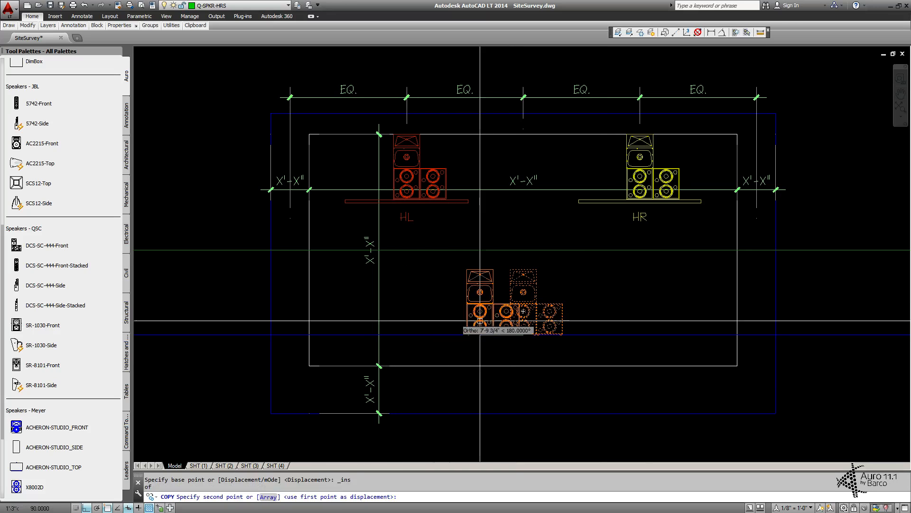
pyautogui.click(694, 342)
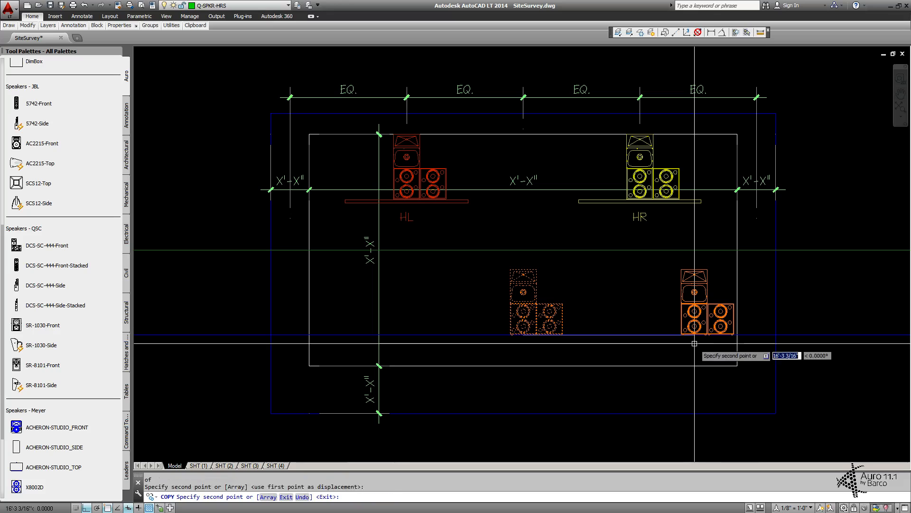
pyautogui.press('Escape')
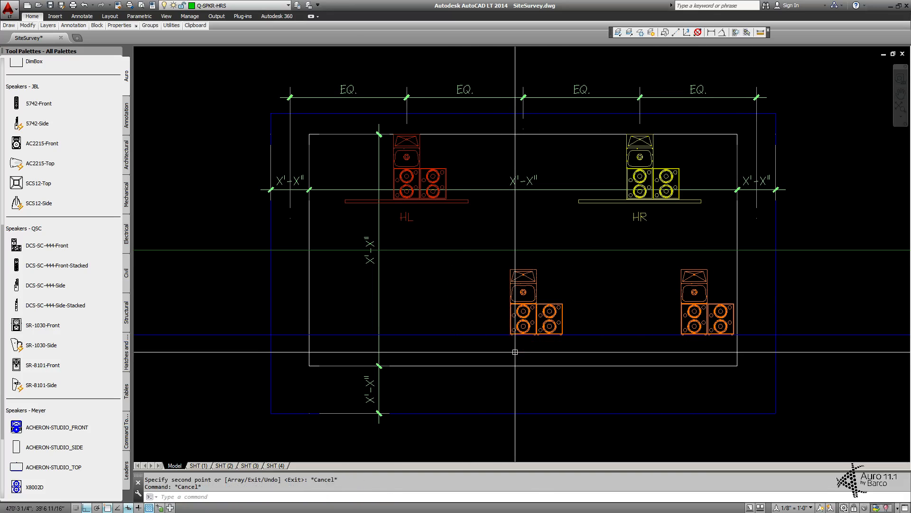
pyautogui.click(649, 170)
pyautogui.press('Escape')
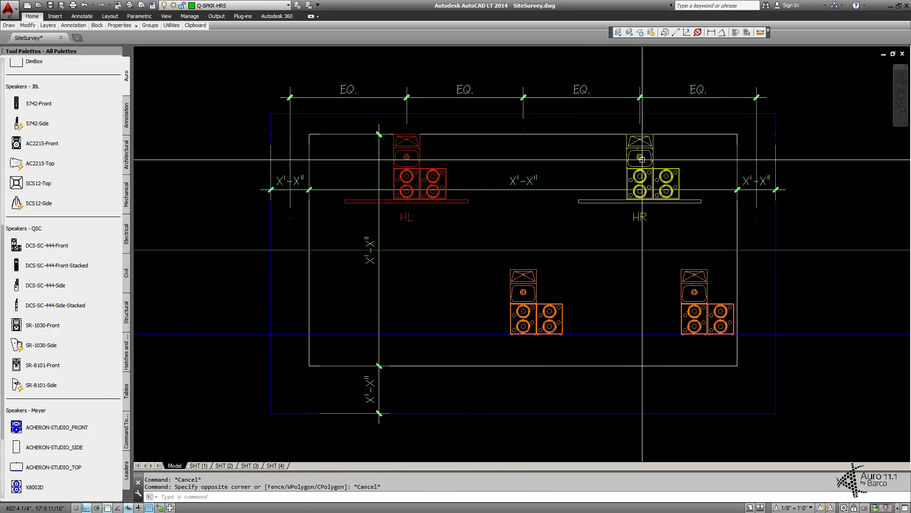
pyautogui.click(640, 157)
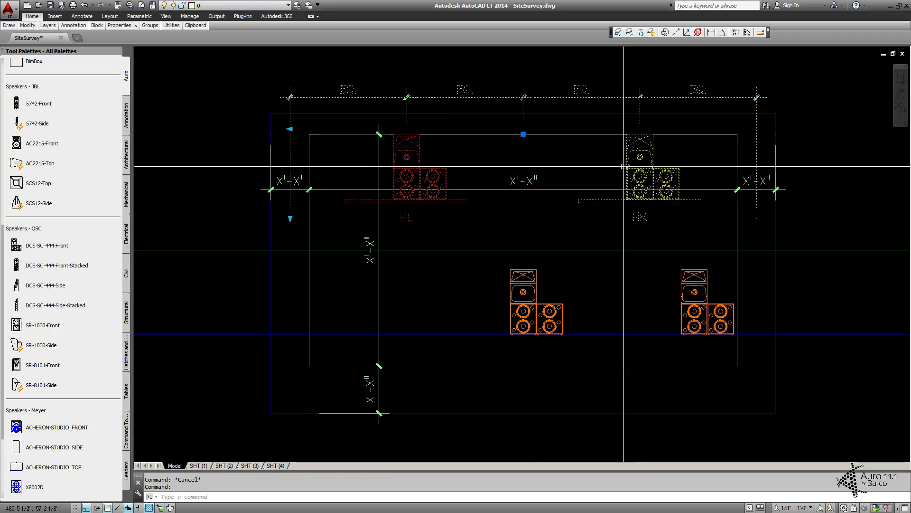
pyautogui.click(290, 128)
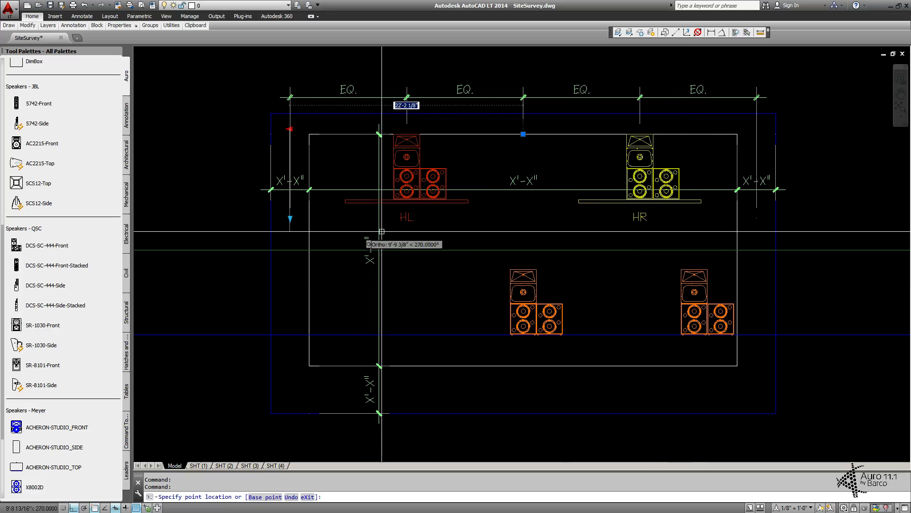
pyautogui.press('Escape')
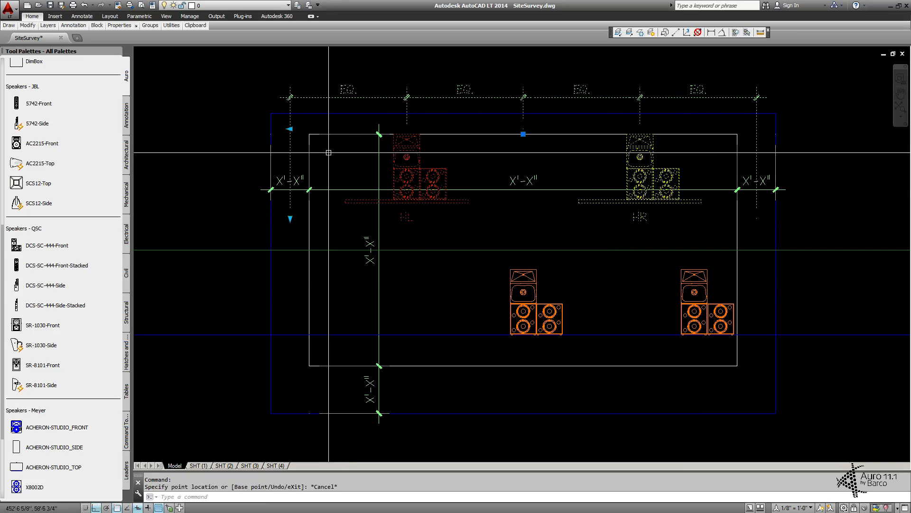
pyautogui.press('Escape')
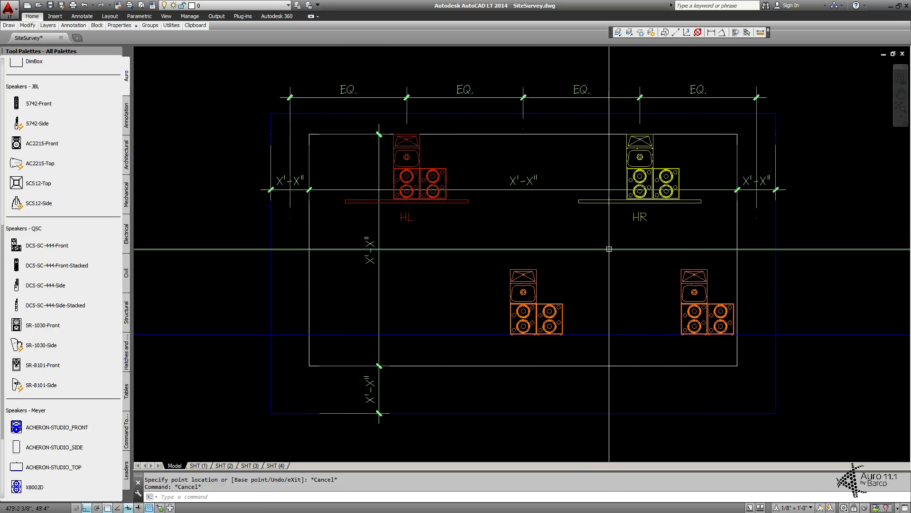
pyautogui.press('Escape')
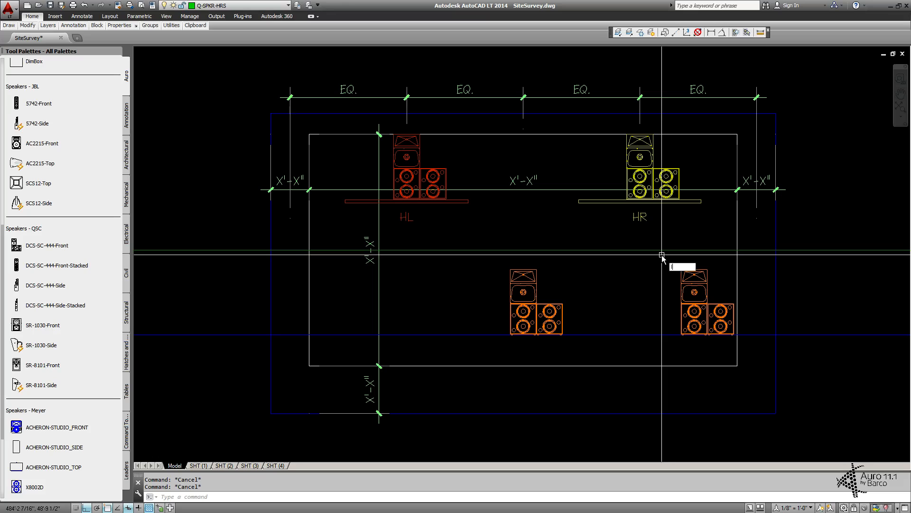
# Step: Draw a line from the midpoint of the right speaker block's upper edge to the midpoint of the screen's right edge
pyautogui.write('l')
pyautogui.press('Return')
pyautogui.click(701, 266)
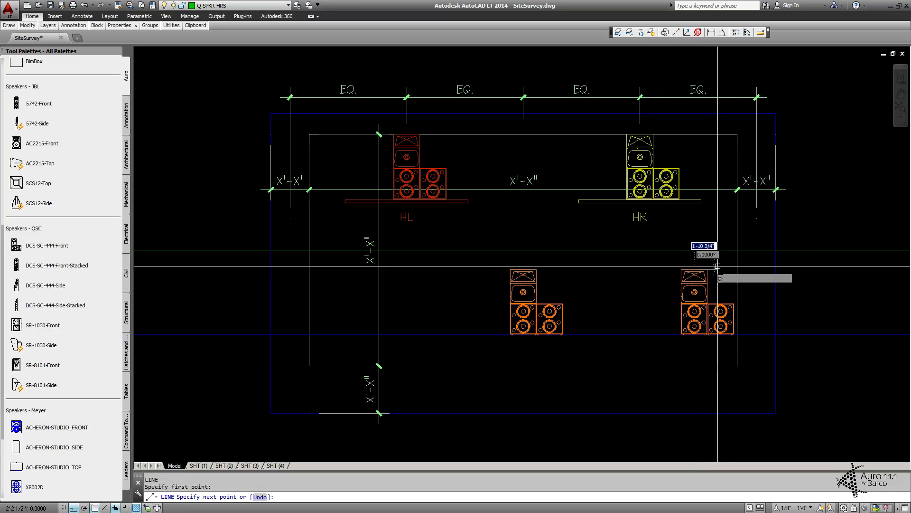
pyautogui.click(736, 250)
pyautogui.press('Escape')
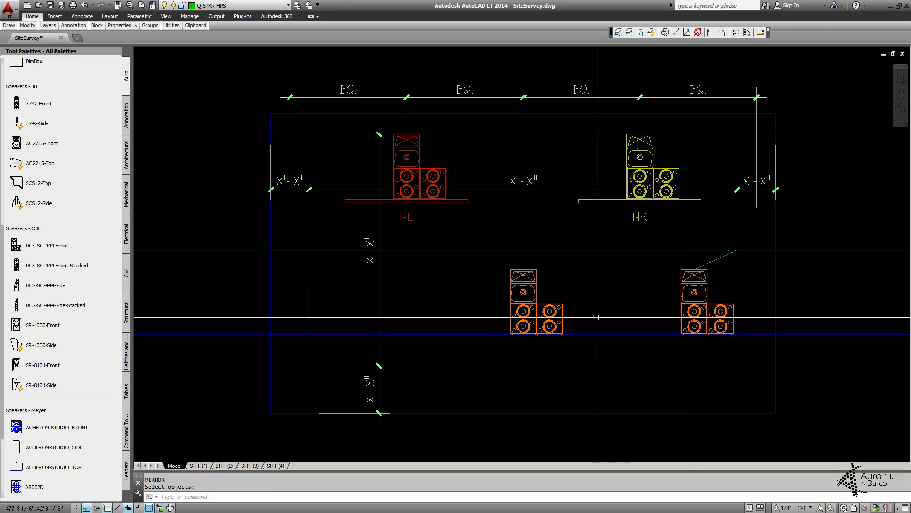
# Step: Mirror the reference line about the screen's vertical centreline, keeping the original line
pyautogui.press('Escape')
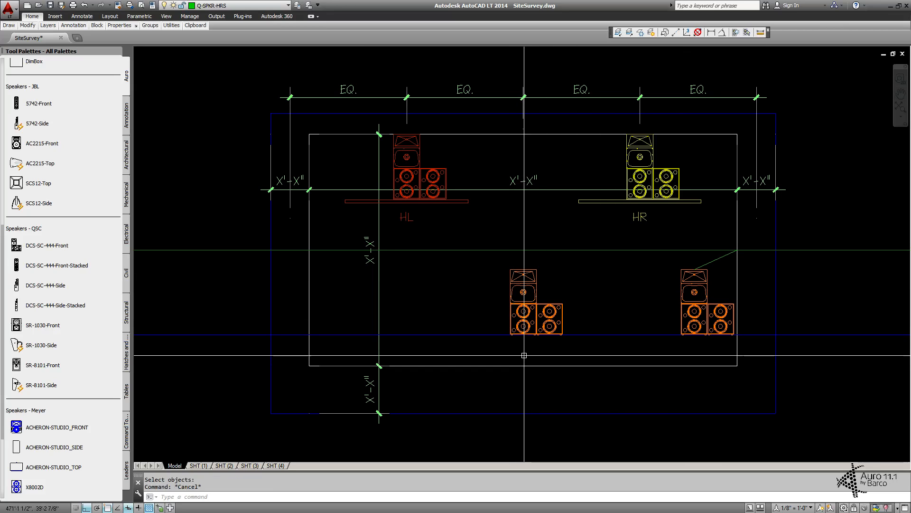
pyautogui.press('Return')
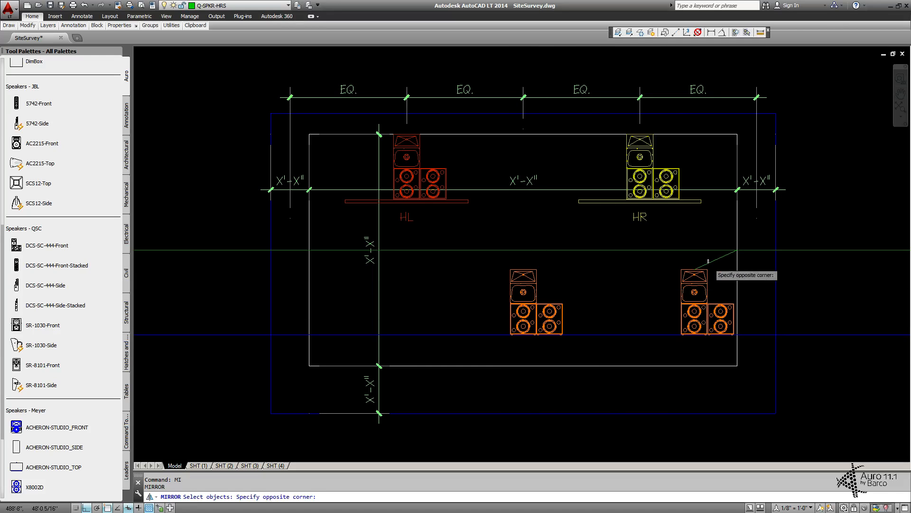
pyautogui.press('Return')
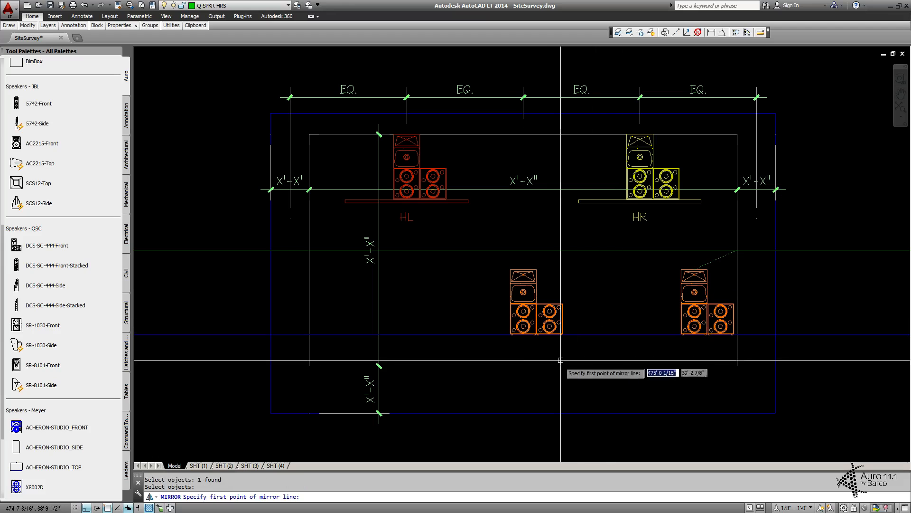
pyautogui.click(537, 365)
pyautogui.click(536, 219)
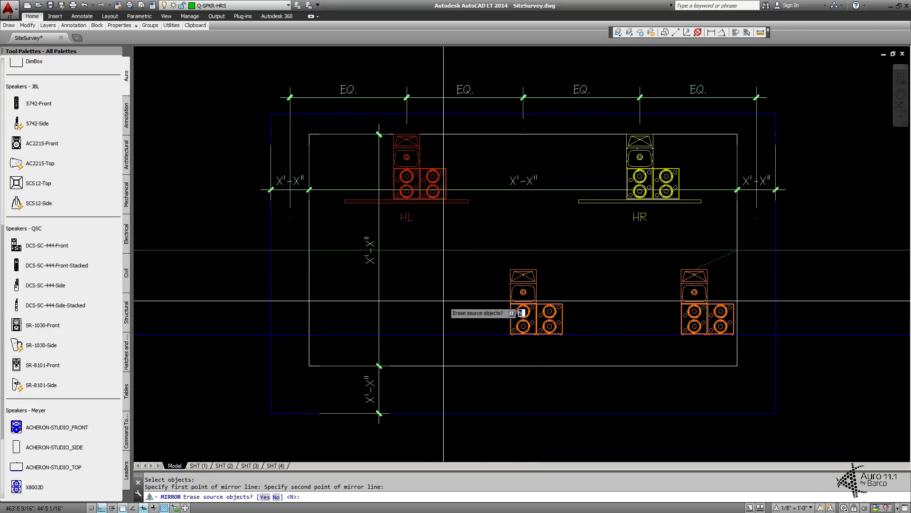
pyautogui.press('Return')
# Step: Copy the right speaker block from its upper-edge midpoint to the free end of the mirrored reference line
pyautogui.write('cp')
pyautogui.press('Return')
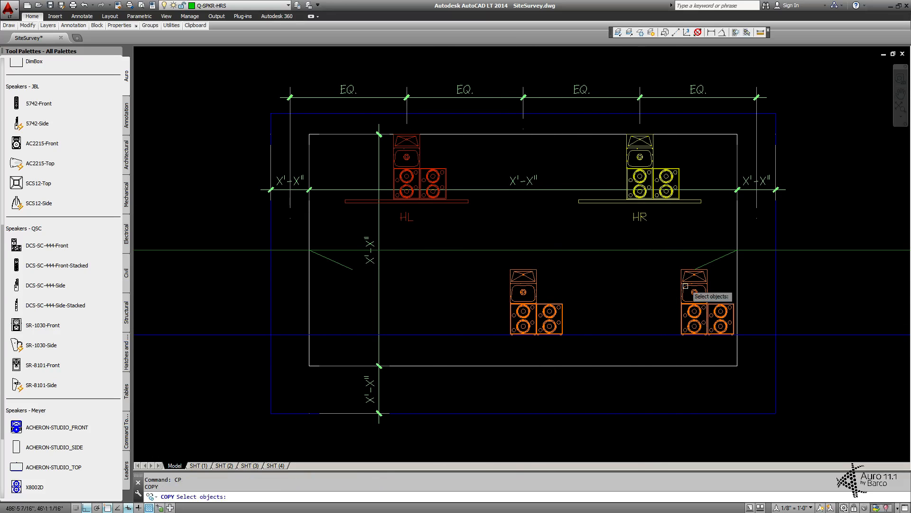
pyautogui.press('Return')
pyautogui.click(684, 269)
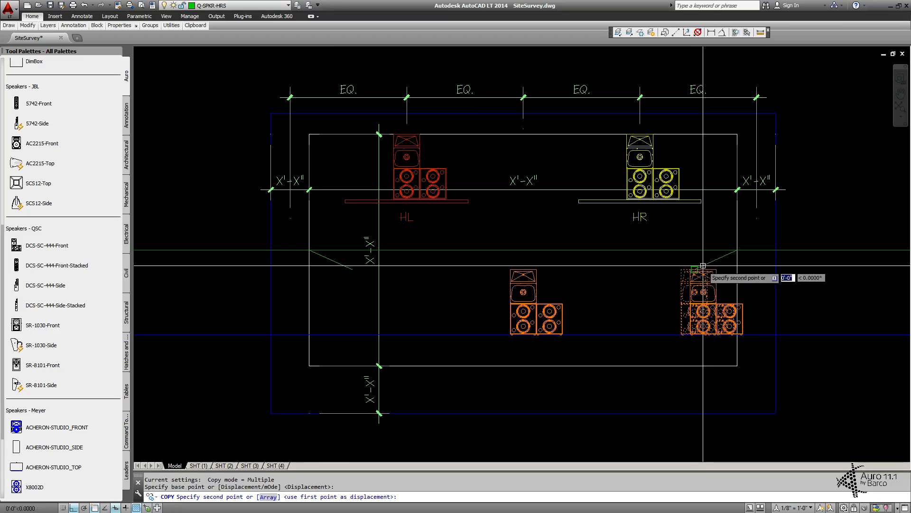
pyautogui.click(339, 270)
pyautogui.press('Escape')
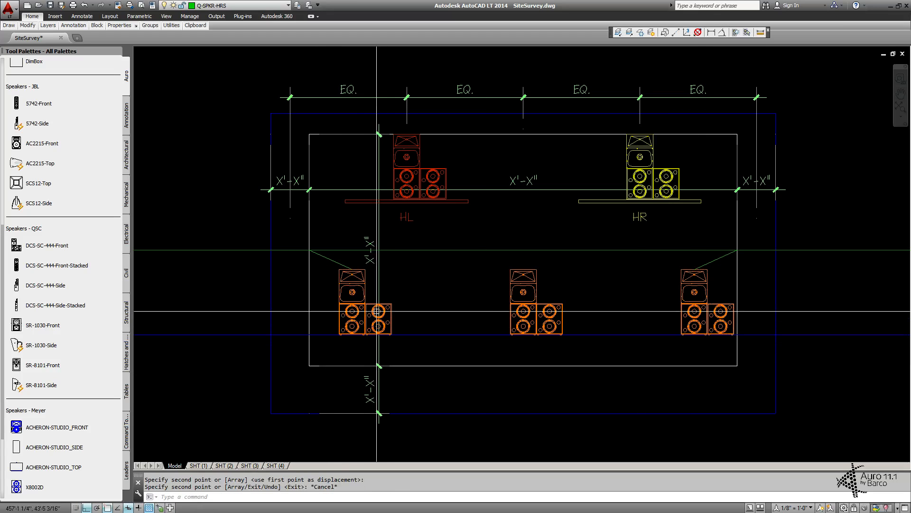
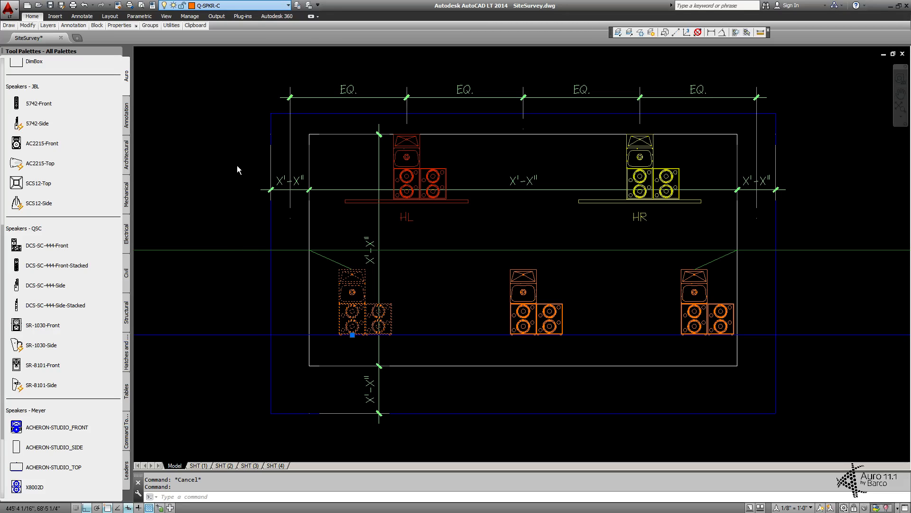
# Step: Move the lower left speaker block to the Q-SPKR-L layer and the lower right one to the Q-SPKR-R layer
pyautogui.click(708, 313)
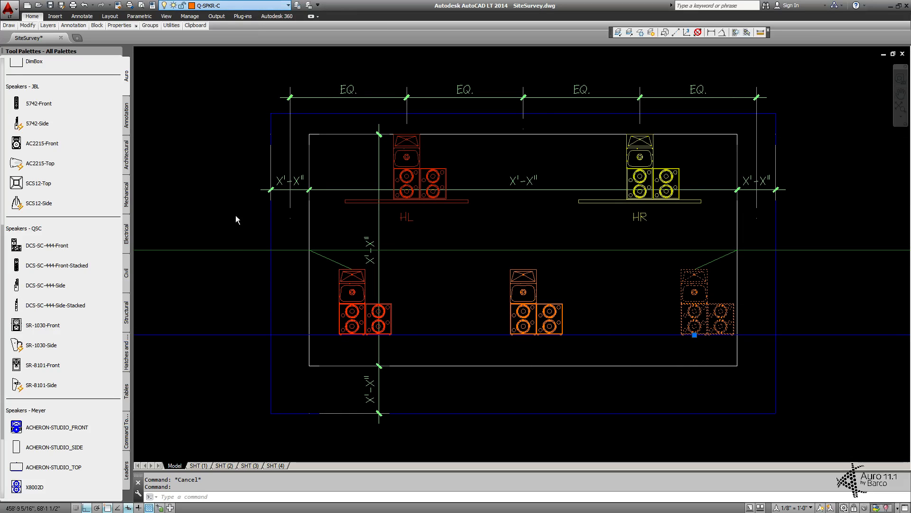
pyautogui.press('Escape')
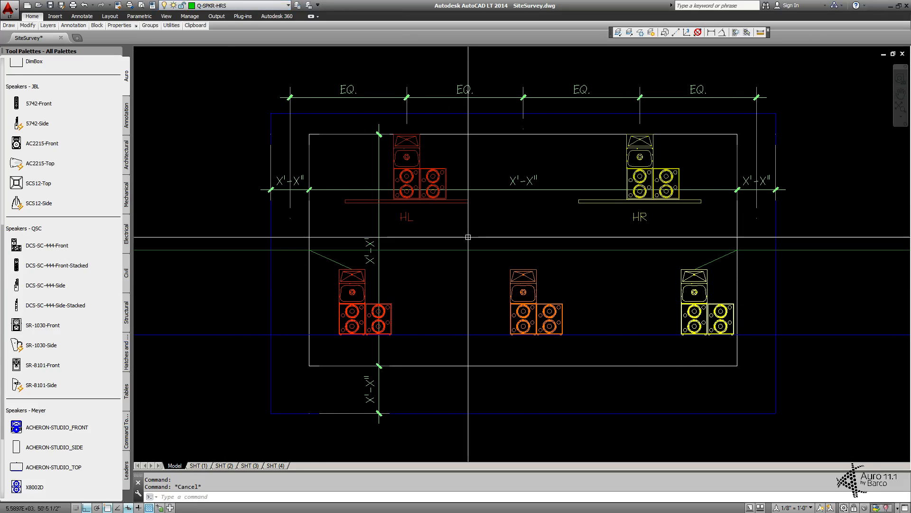
# Step: Narrow the HL/HR height speaker block to align with the left and right stage speakers and extend its dimension lines to their upper edges
pyautogui.click(437, 199)
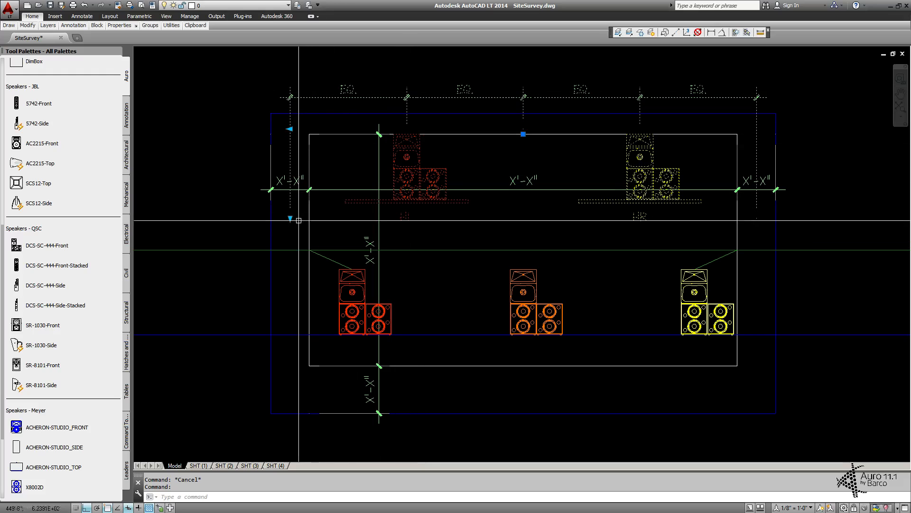
pyautogui.click(290, 129)
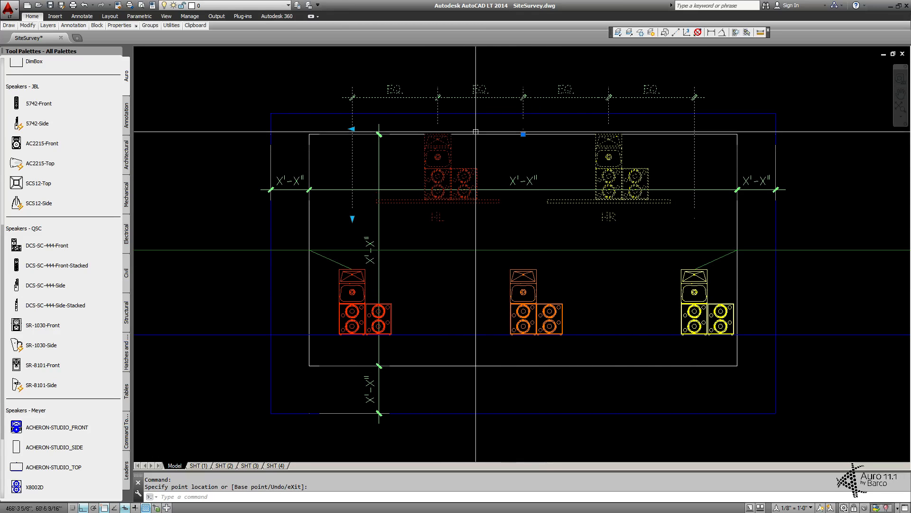
pyautogui.click(350, 126)
pyautogui.click(351, 219)
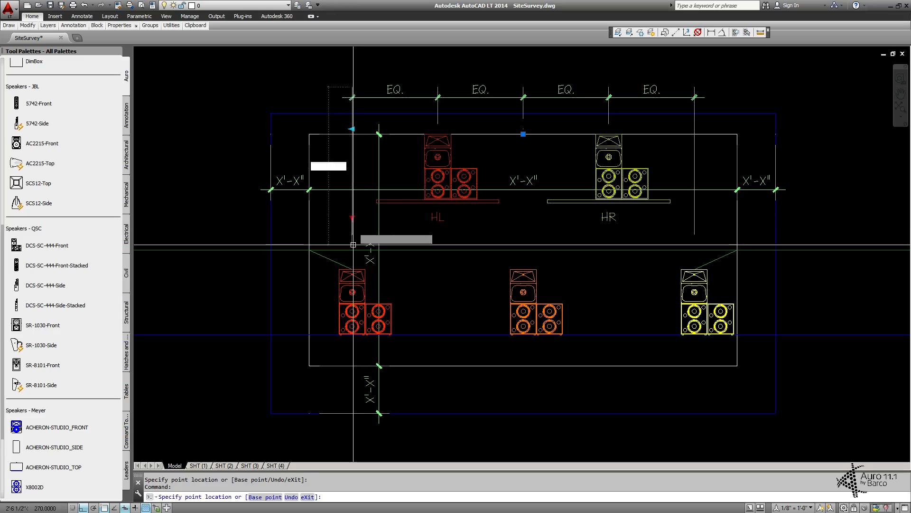
pyautogui.click(352, 268)
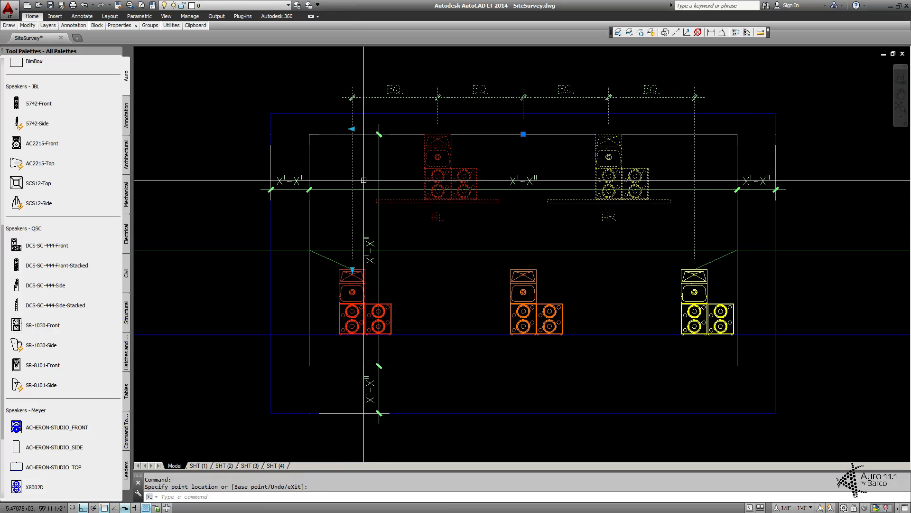
pyautogui.press('Escape')
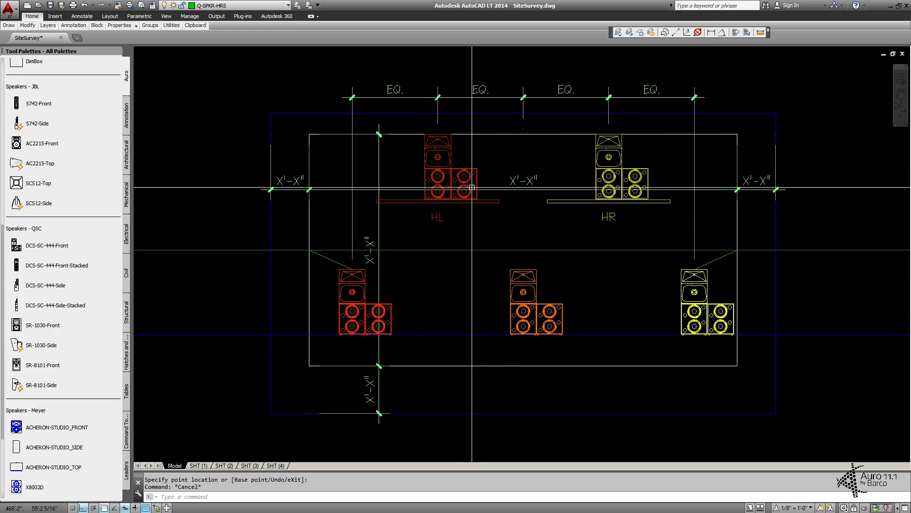
# Step: Delete the HL/HR height speaker block with its EQ. dimensions from the screen view
pyautogui.click(479, 97)
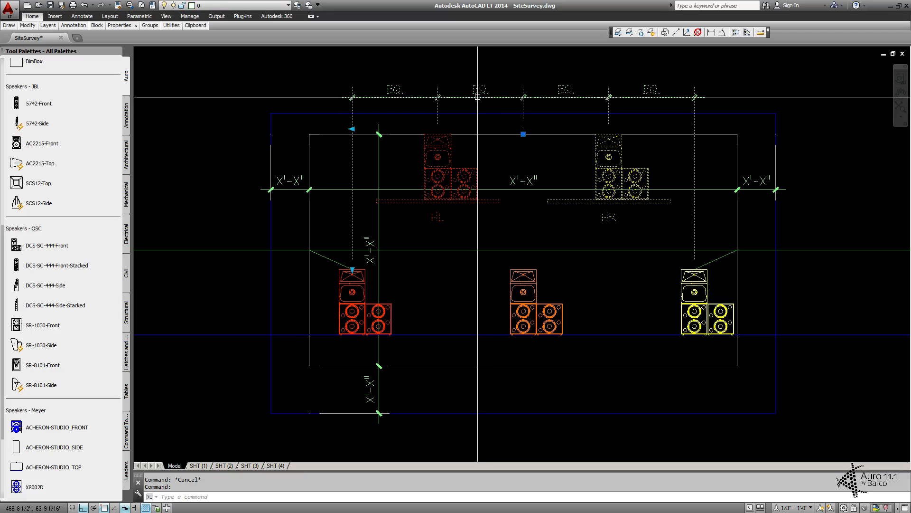
pyautogui.press('Down')
pyautogui.press('Return')
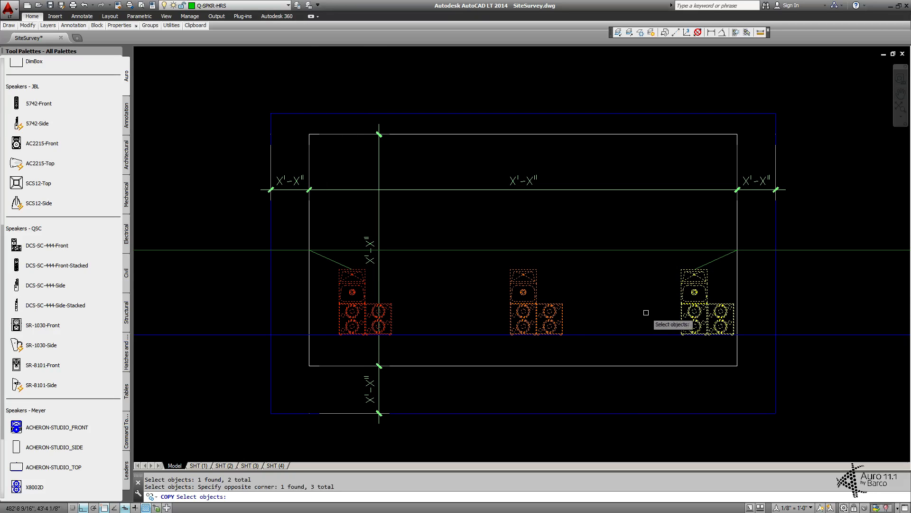
# Step: Copy the three stage speakers from the centre speaker's upper-edge midpoint straight up 12'-10" to the midpoint of the screen's upper edge
pyautogui.press('Return')
pyautogui.scroll(5, 521, 272)
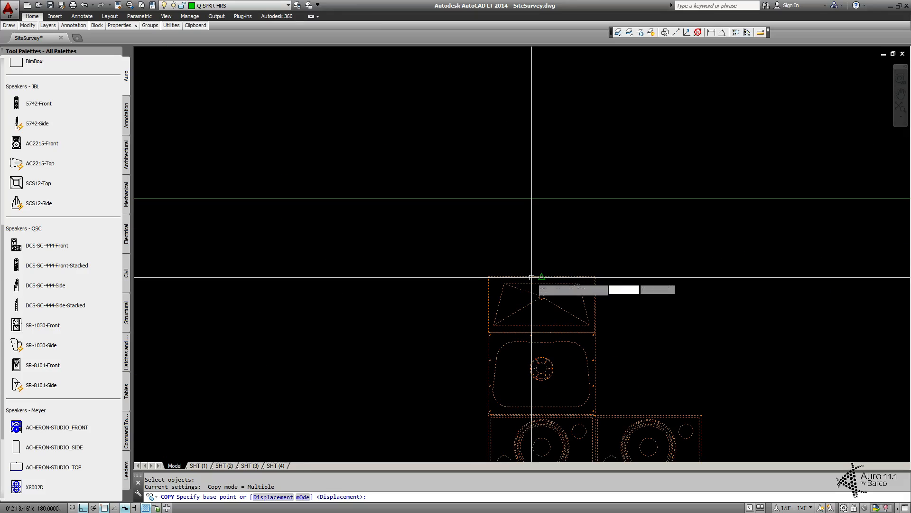
pyautogui.click(532, 277)
pyautogui.scroll(-5, 532, 277)
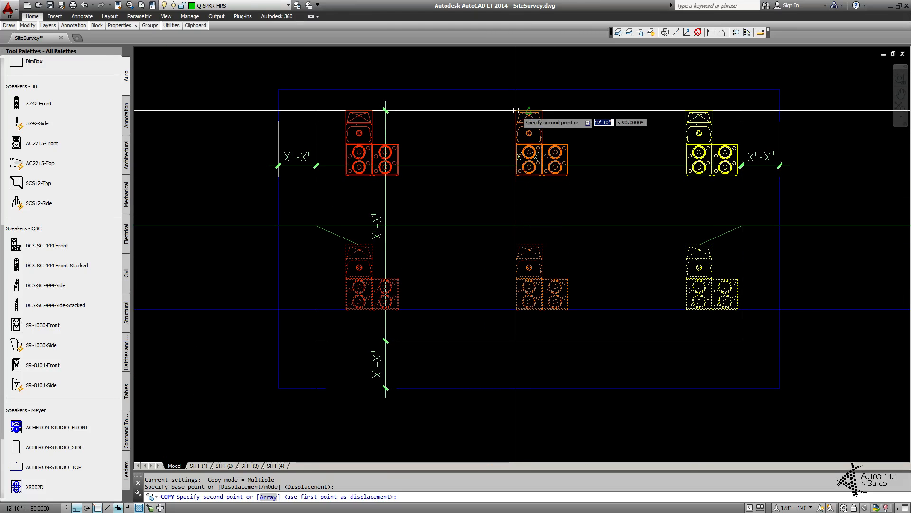
pyautogui.click(517, 111)
pyautogui.press('Escape')
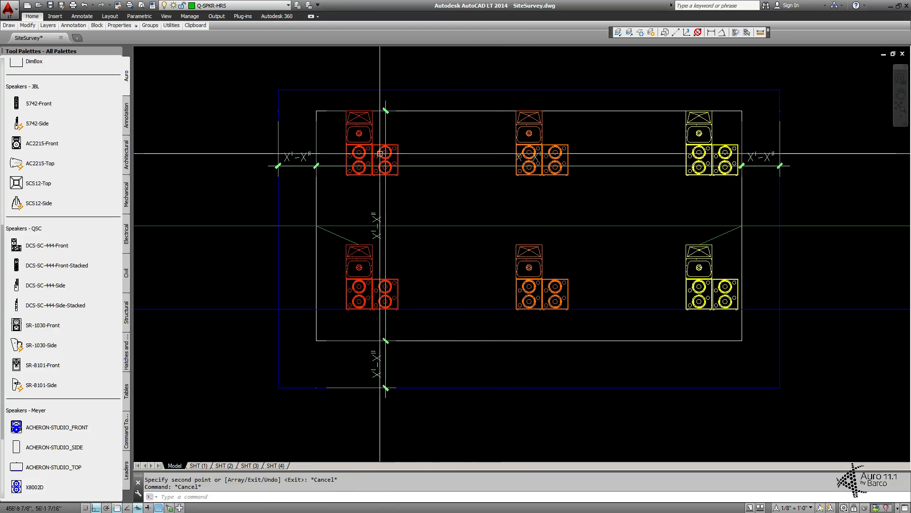
# Step: Reassign the upper left, centre and right speaker copies to their own height-channel layers
pyautogui.click(380, 153)
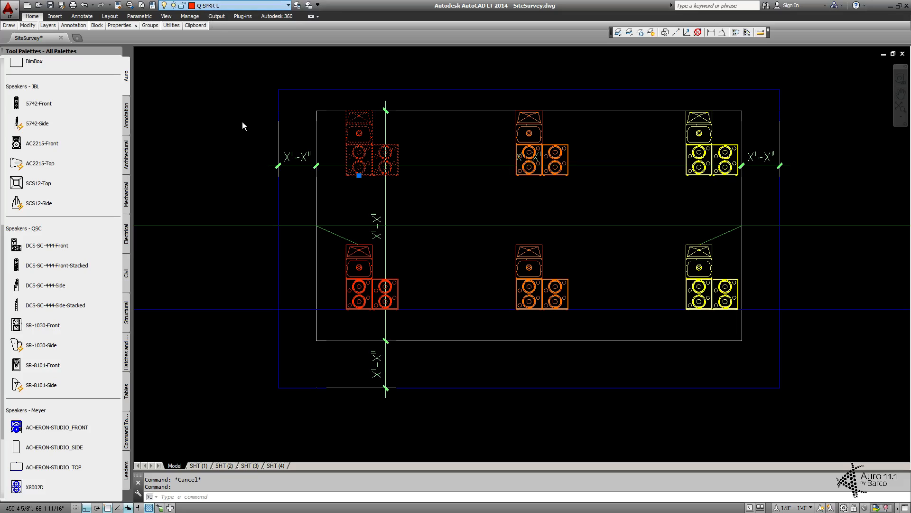
pyautogui.press('Escape')
pyautogui.click(520, 138)
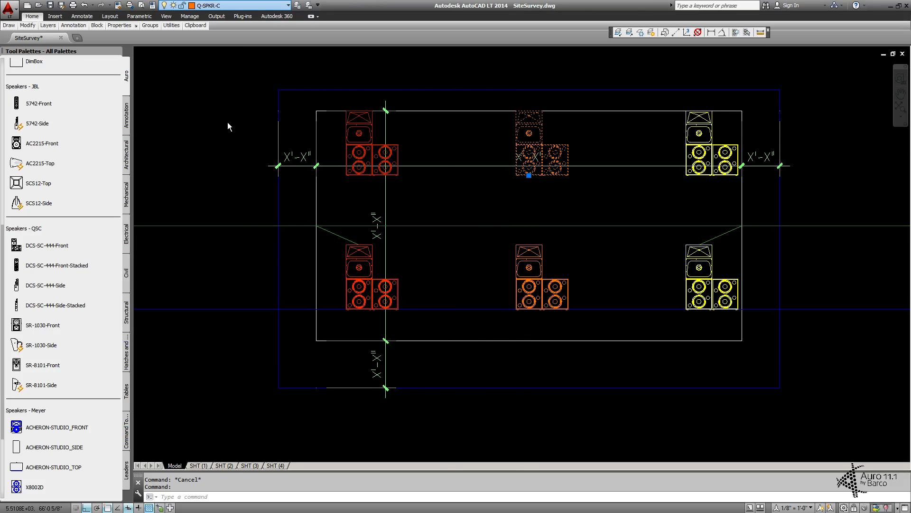
pyautogui.press('Escape')
pyautogui.click(693, 162)
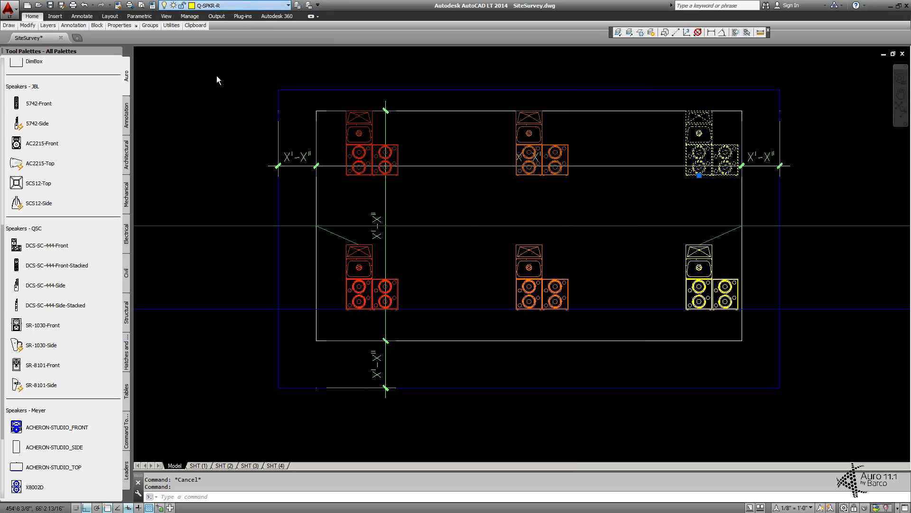
pyautogui.press('Escape')
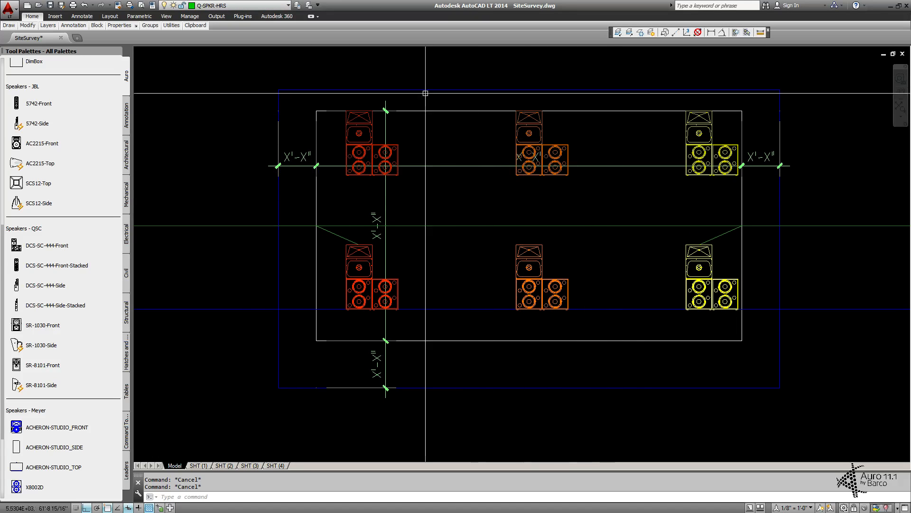
# Step: Examine the screen, rear and side view layouts and their speaker placements
pyautogui.moveTo(615, 190); pyautogui.dragTo(573, 183, button='middle')
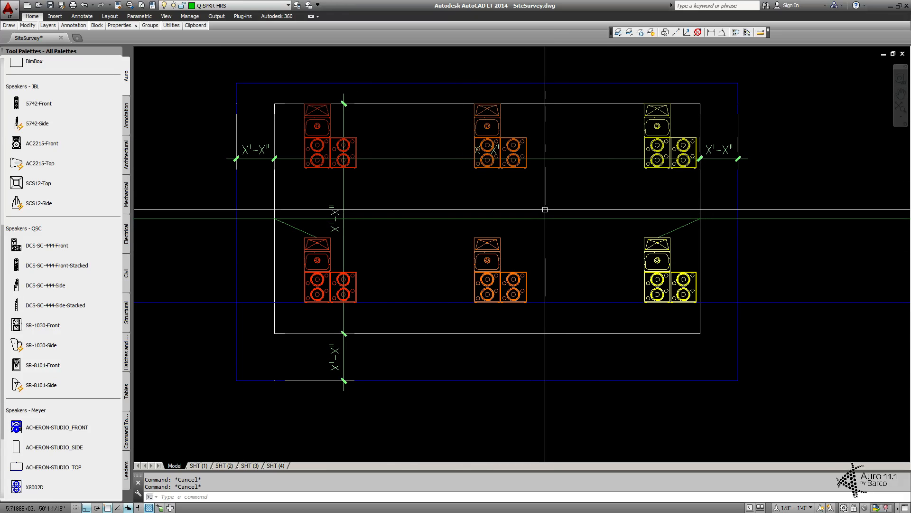
pyautogui.scroll(-4, 545, 209)
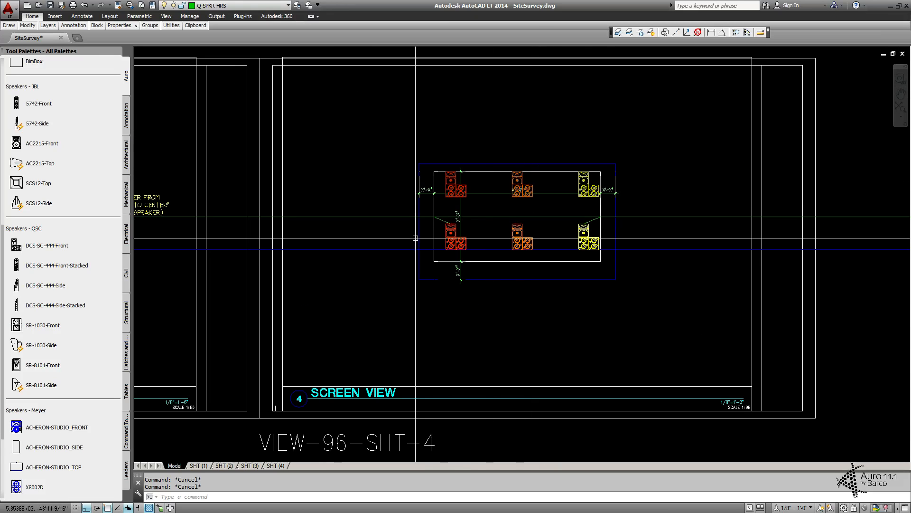
pyautogui.moveTo(415, 238); pyautogui.dragTo(359, 243, button='middle')
pyautogui.scroll(-2, 461, 271)
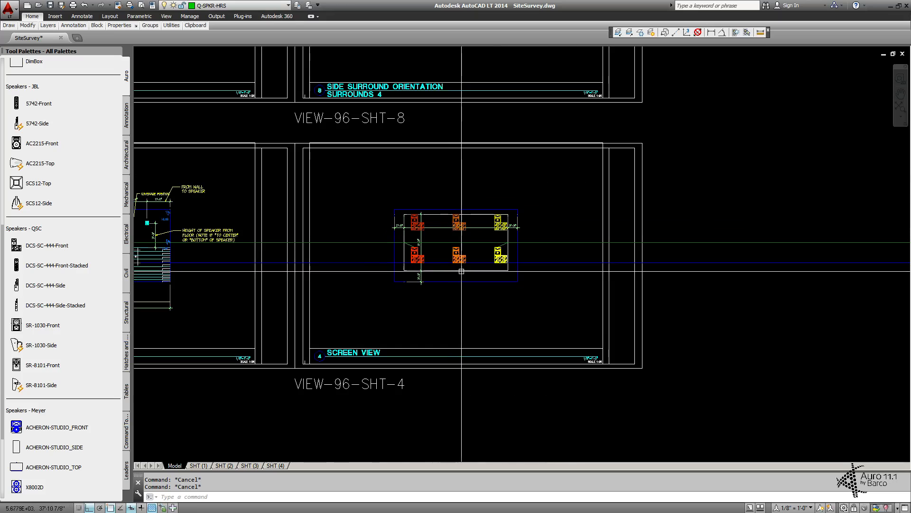
pyautogui.moveTo(298, 281); pyautogui.dragTo(631, 251, button='middle')
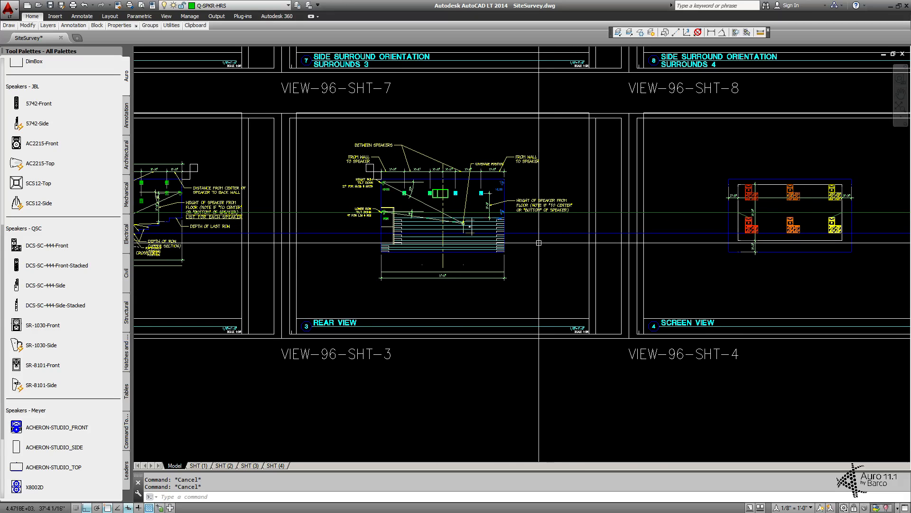
pyautogui.scroll(-2, 521, 245)
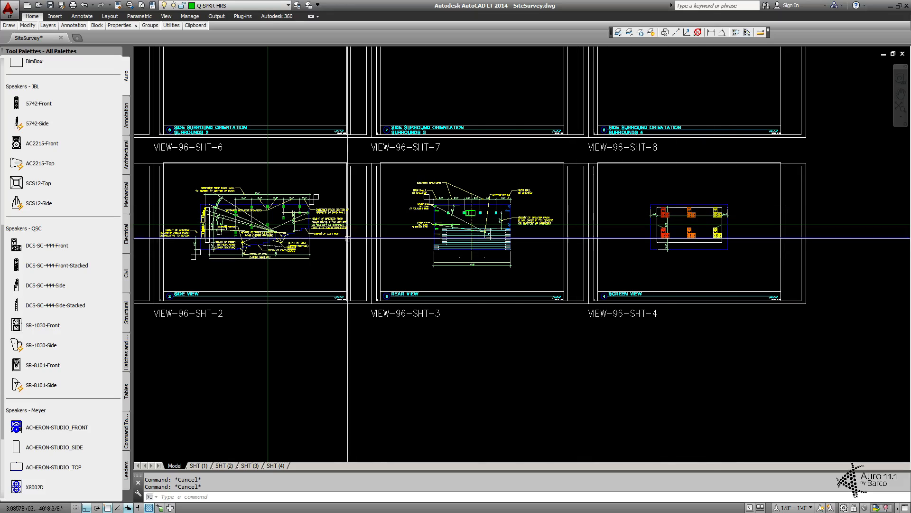
pyautogui.scroll(2, 268, 248)
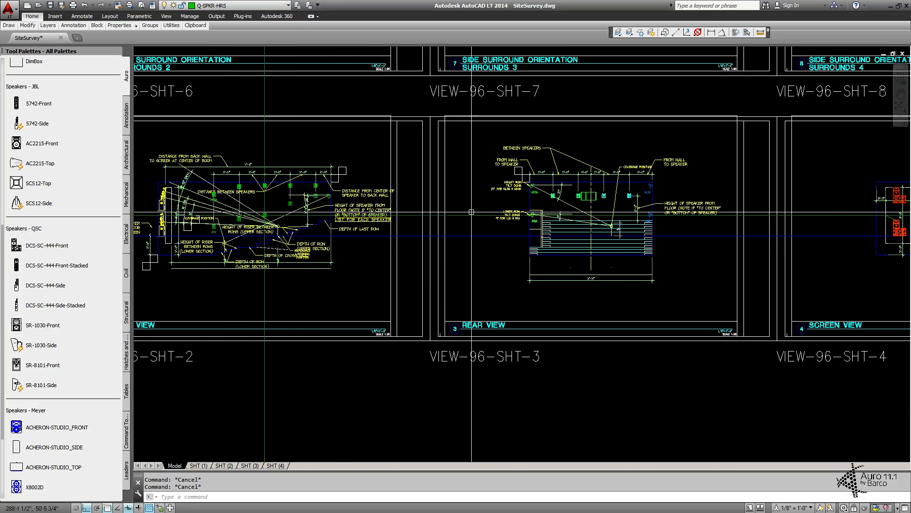
pyautogui.scroll(3, 265, 216)
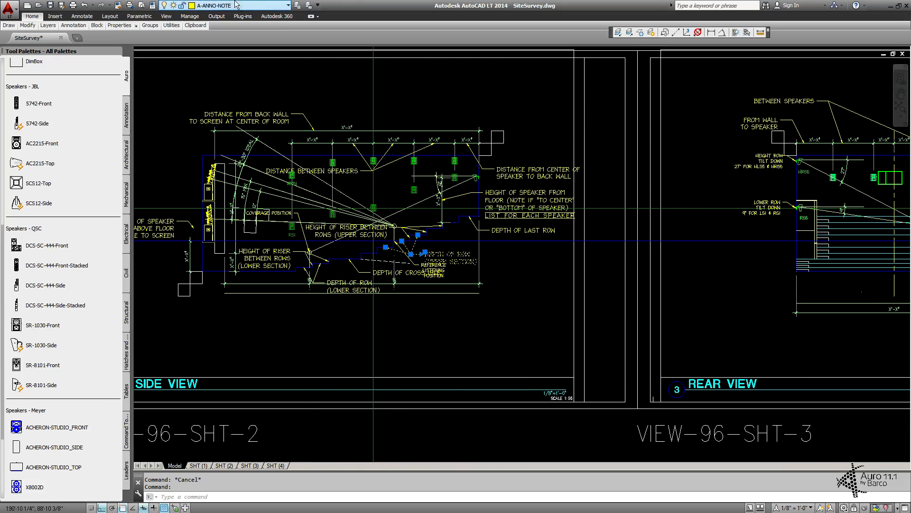
# Step: Freeze the A-ANNO-NOTE layer and undo the freeze to bring back the side view notes
pyautogui.click(177, 16)
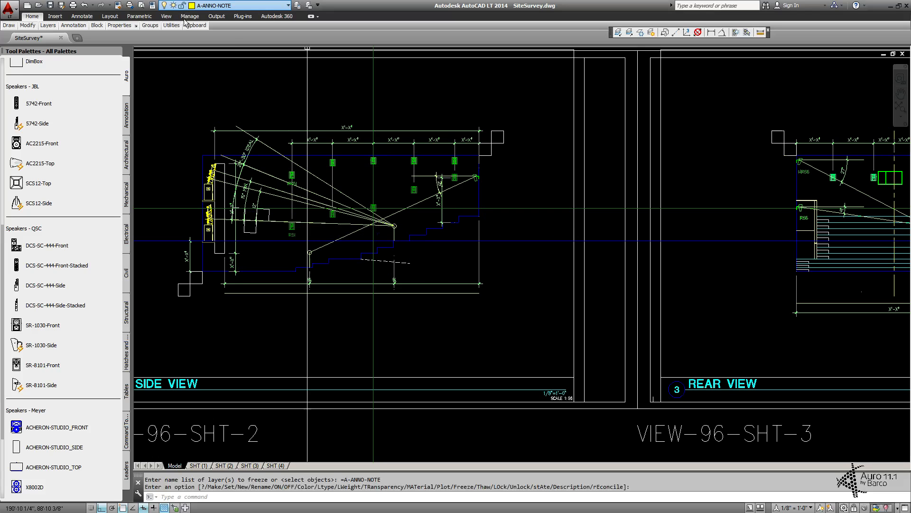
pyautogui.click(75, 165)
pyautogui.scroll(-3, 473, 234)
pyautogui.scroll(3, 412, 208)
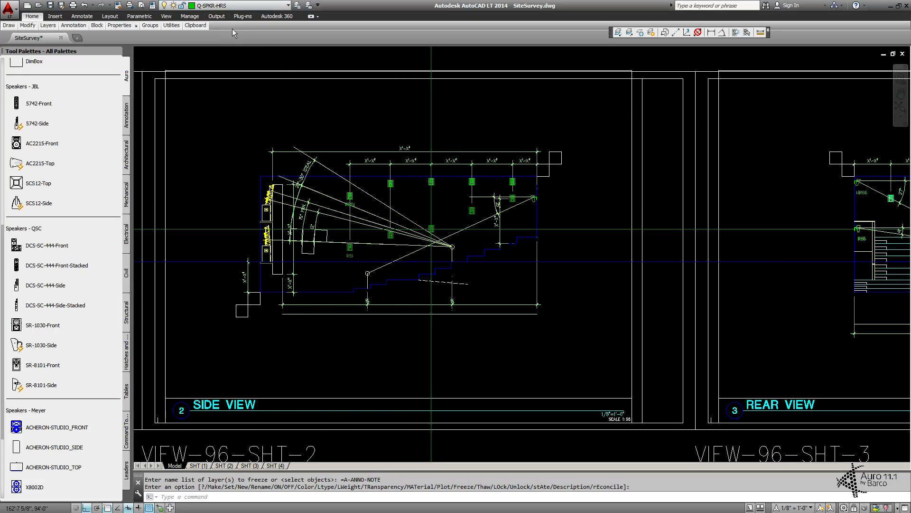
pyautogui.hotkey('ctrl', 'z')
pyautogui.hotkey('ctrl', 'z')
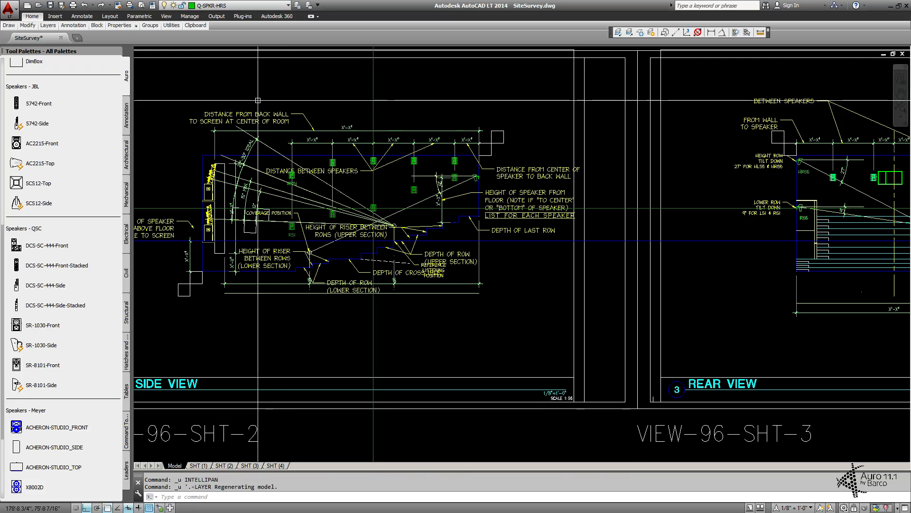
# Step: Insert the Reference Listening Position and Coverage Position - Rear Speaker blocks in the empty Side Surround Orientation Surrounds 1 view
pyautogui.scroll(2, 309, 99)
pyautogui.moveTo(309, 99); pyautogui.dragTo(304, 97, button='middle')
pyautogui.moveTo(241, 146)
pyautogui.mouseDown(button='middle')
pyautogui.moveTo(370, 173)
pyautogui.moveTo(578, 473)
pyautogui.mouseUp(button='middle')
pyautogui.moveTo(268, 242)
pyautogui.mouseDown(button='middle')
pyautogui.moveTo(444, 330)
pyautogui.moveTo(432, 347)
pyautogui.mouseUp(button='middle')
pyautogui.scroll(6, 50, 59)
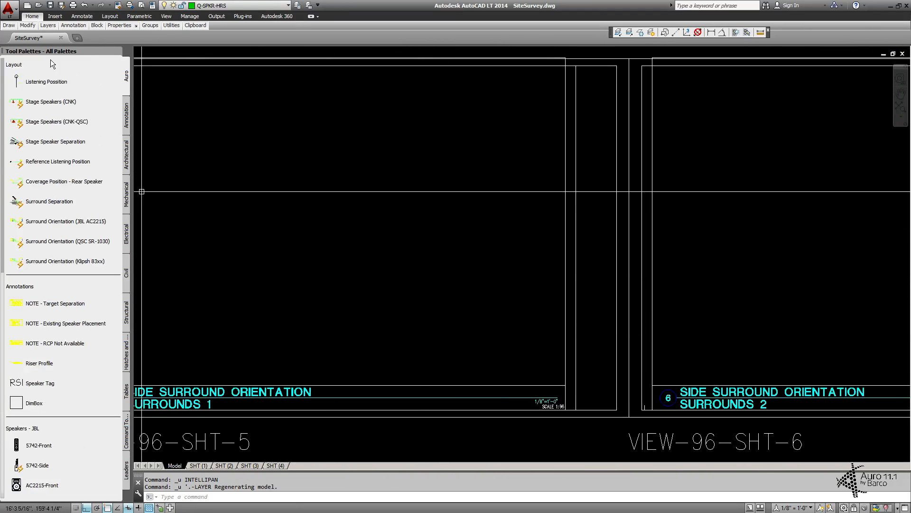
pyautogui.click(33, 170)
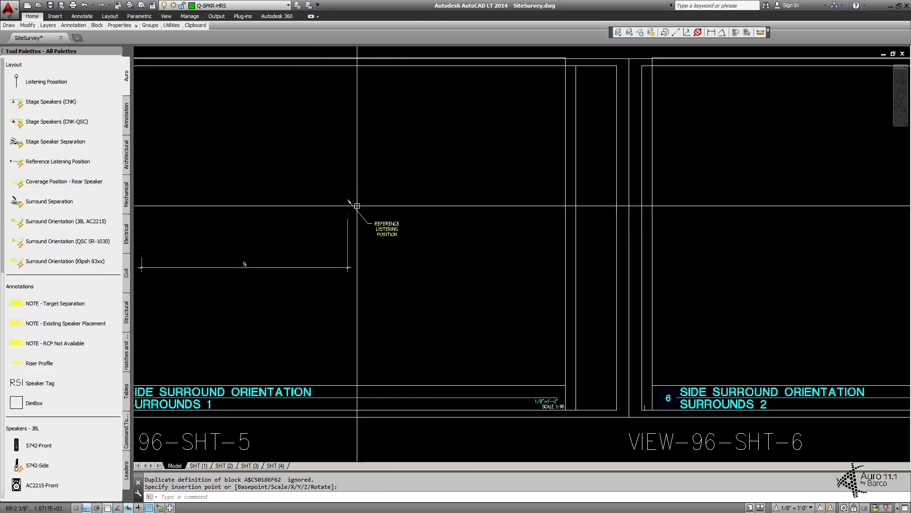
pyautogui.click(30, 185)
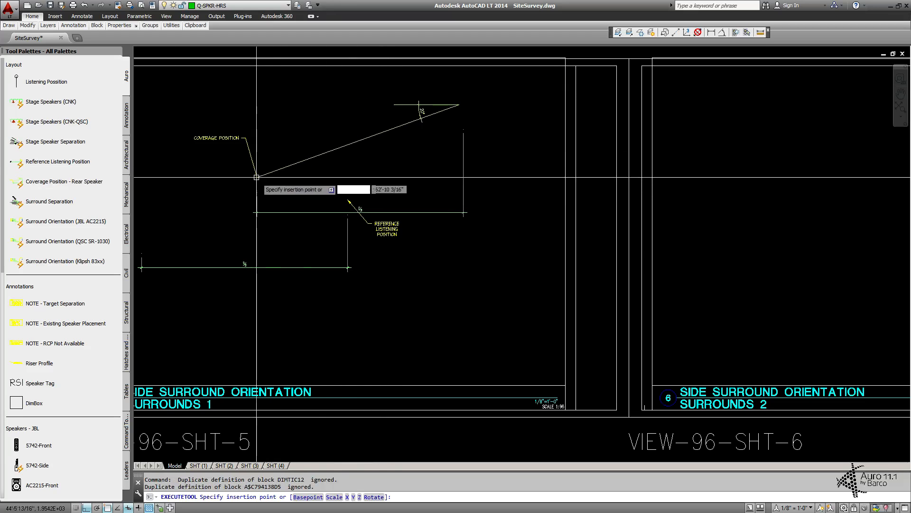
pyautogui.click(272, 233)
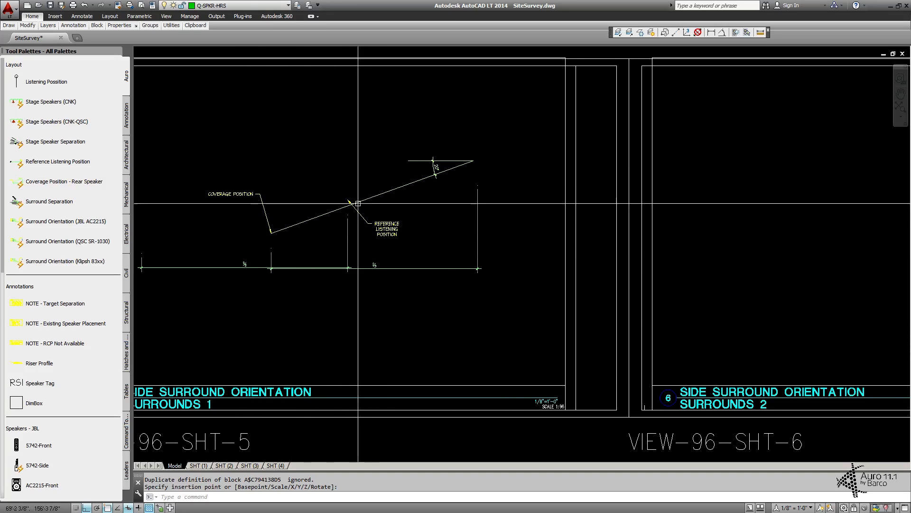
# Step: Freeze the A-ANNO-NOTE layer by picking the back-wall-to-screen distance note in the side view
pyautogui.moveTo(387, 253)
pyautogui.mouseDown(button='middle')
pyautogui.moveTo(359, 115)
pyautogui.moveTo(326, 78)
pyautogui.mouseUp(button='middle')
pyautogui.moveTo(461, 224); pyautogui.dragTo(268, 31, button='middle')
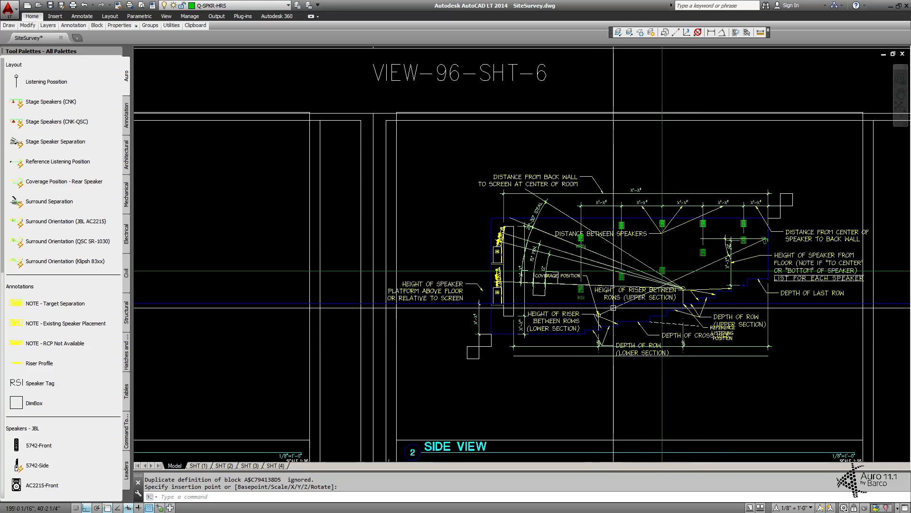
pyautogui.moveTo(356, 144)
pyautogui.mouseDown(button='middle')
pyautogui.moveTo(602, 331)
pyautogui.moveTo(462, 267)
pyautogui.moveTo(463, 275)
pyautogui.mouseUp(button='middle')
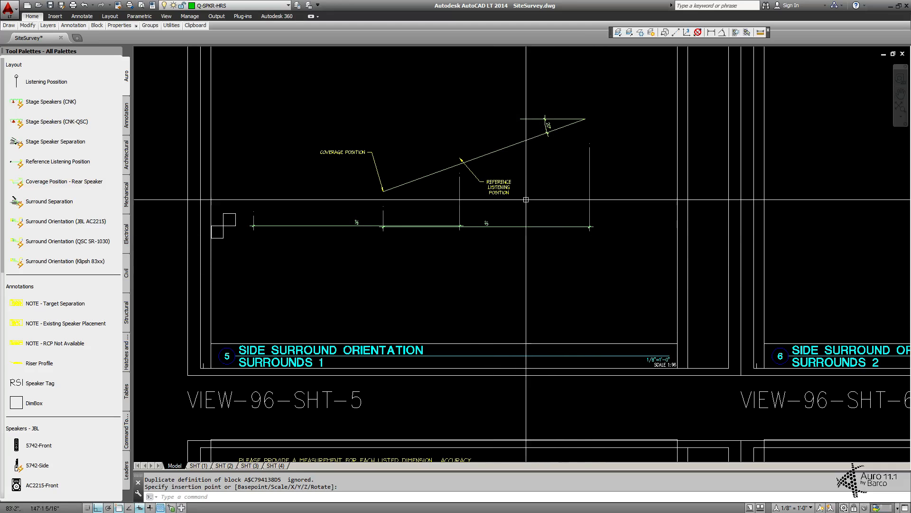
pyautogui.moveTo(661, 327); pyautogui.dragTo(382, 110, button='middle')
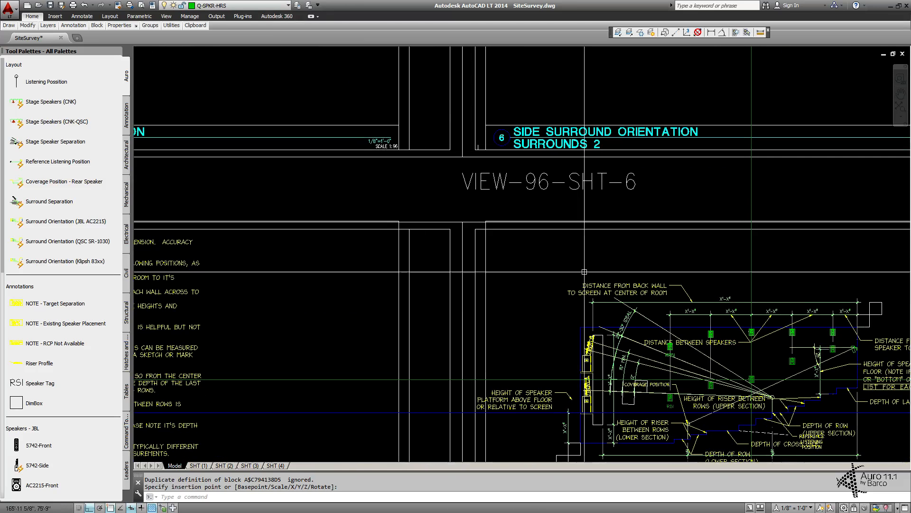
pyautogui.click(619, 291)
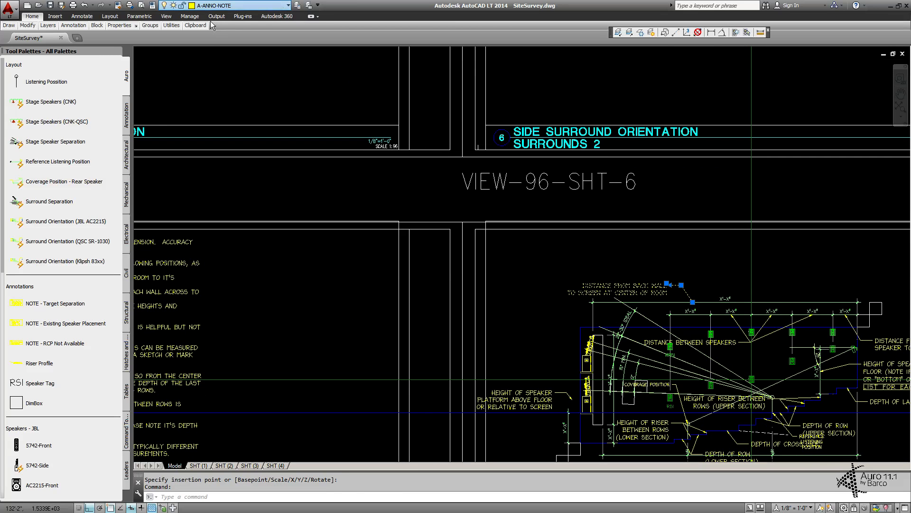
pyautogui.click(174, 6)
pyautogui.moveTo(603, 242); pyautogui.dragTo(371, 126, button='middle')
pyautogui.scroll(2, 446, 174)
pyautogui.moveTo(445, 173); pyautogui.dragTo(371, 140, button='middle')
pyautogui.scroll(-2, 425, 146)
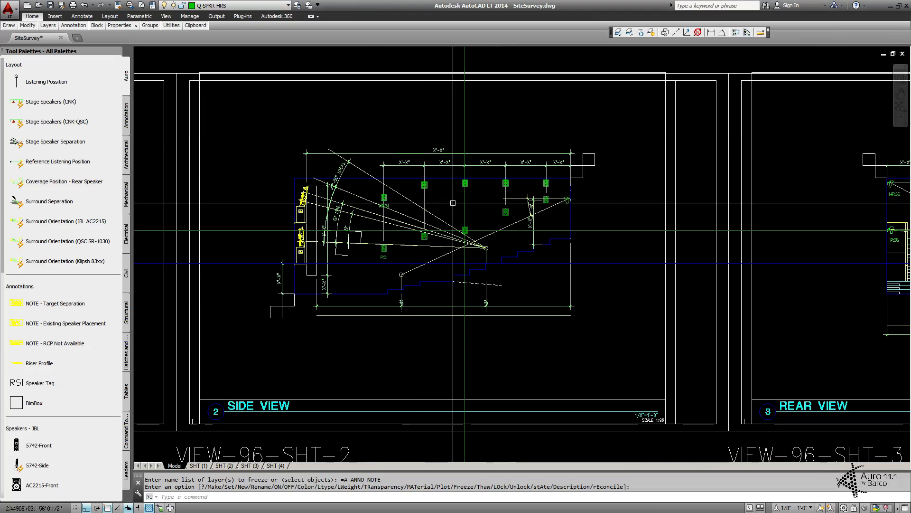
# Step: Make Q-LAYO the current layer and draw vertical construction lines through the coverage and reference listening positions in the side view
pyautogui.moveTo(377, 279); pyautogui.dragTo(340, 257, button='middle')
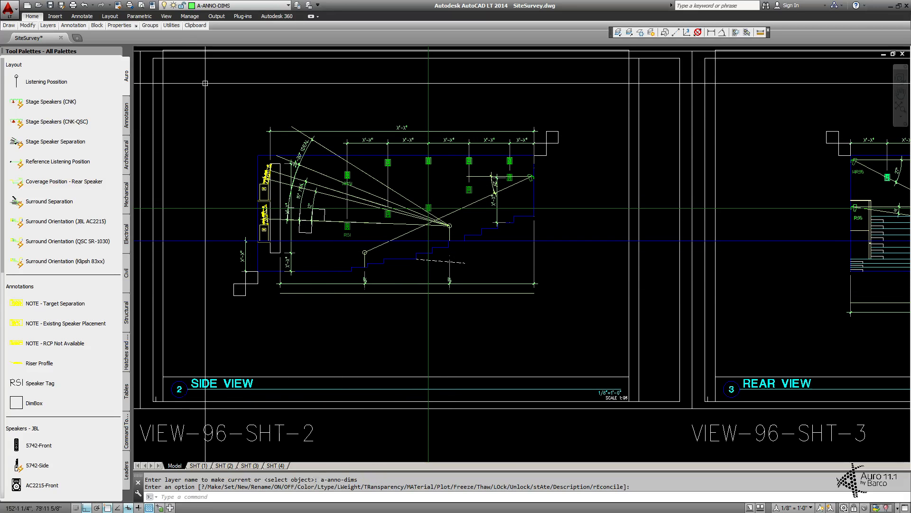
pyautogui.hotkey('ctrl', 'shift', 'l')
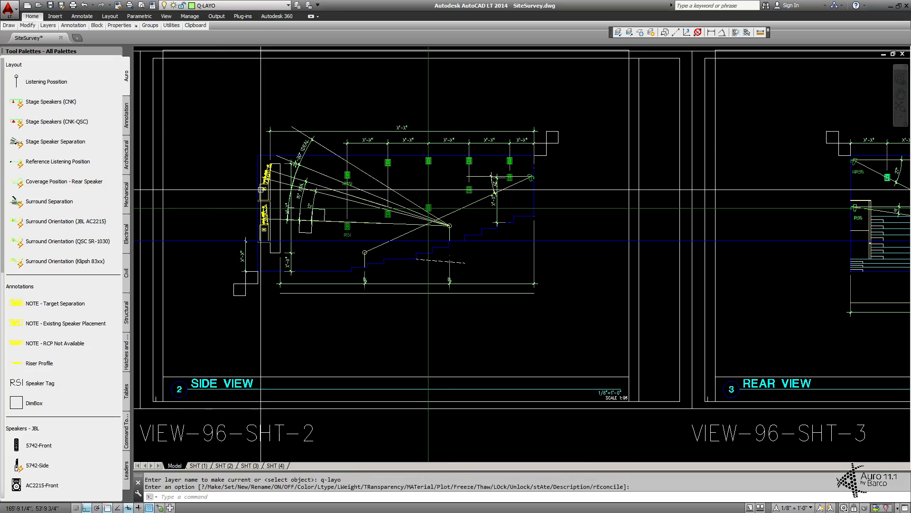
pyautogui.press('Return')
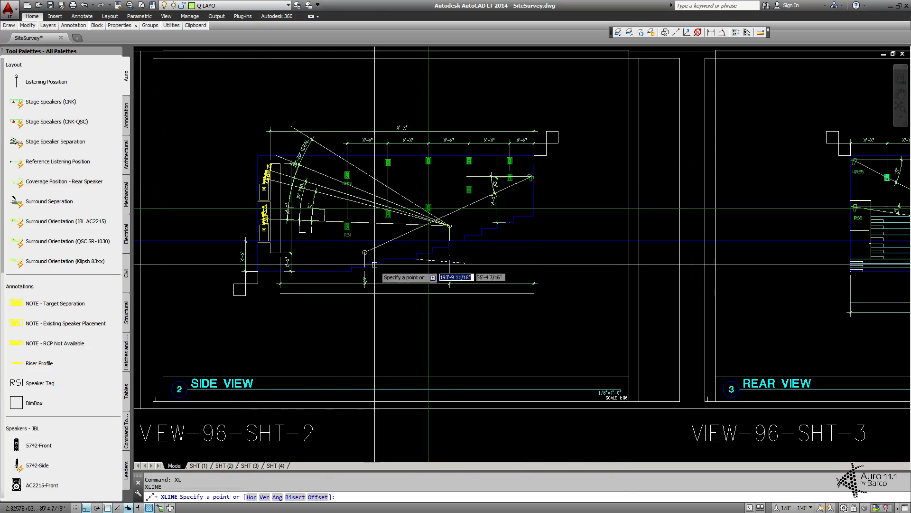
pyautogui.click(365, 287)
pyautogui.click(375, 85)
pyautogui.press('Return')
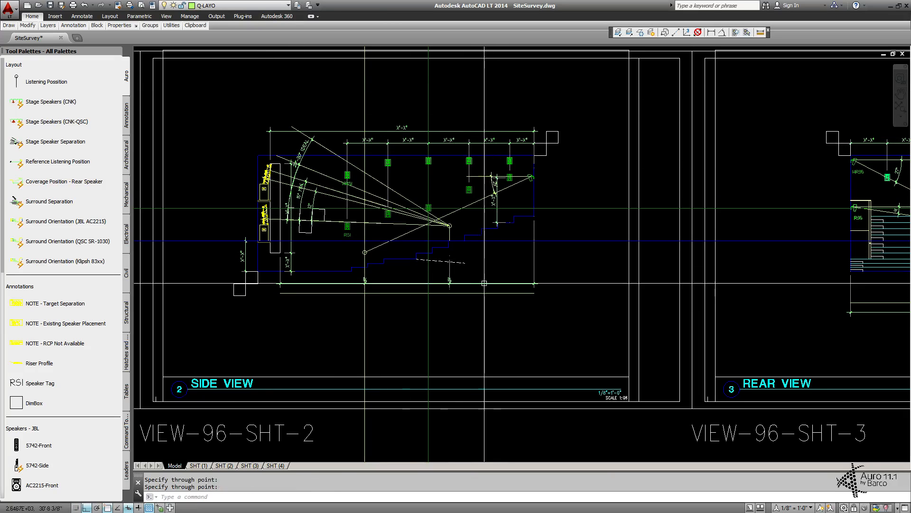
pyautogui.press('Return')
pyautogui.click(449, 290)
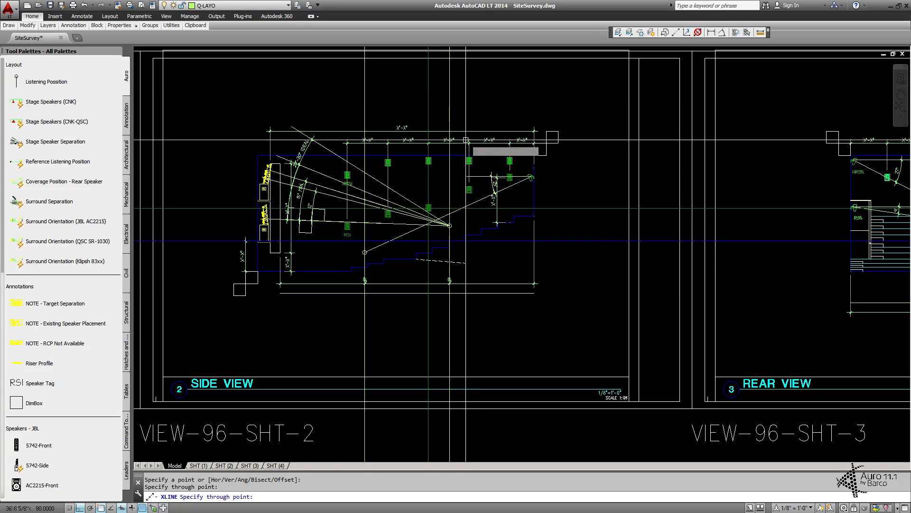
pyautogui.press('Escape')
# Step: Insert an SCS12-Side speaker where the coverage position's construction line meets the side view ceiling, and assign it to the Q-SPKR-HT layer
pyautogui.scroll(5, 396, 176)
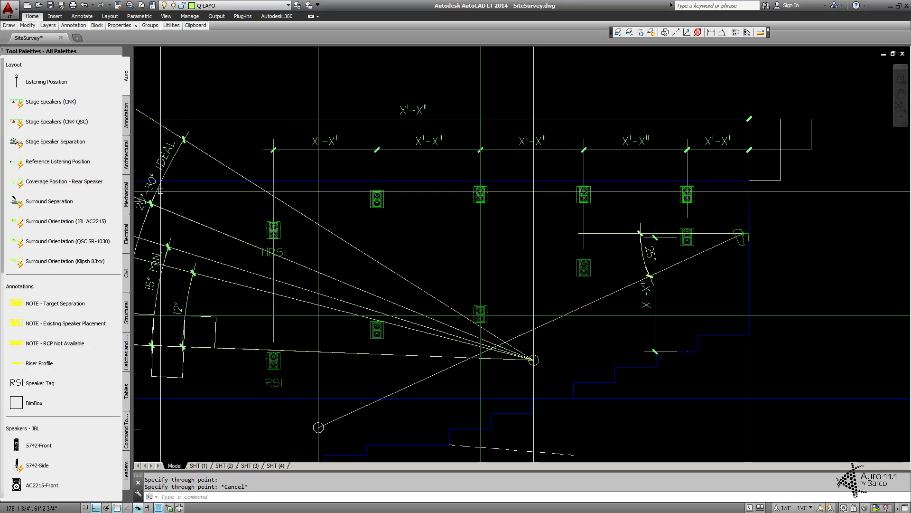
pyautogui.scroll(-3, 54, 366)
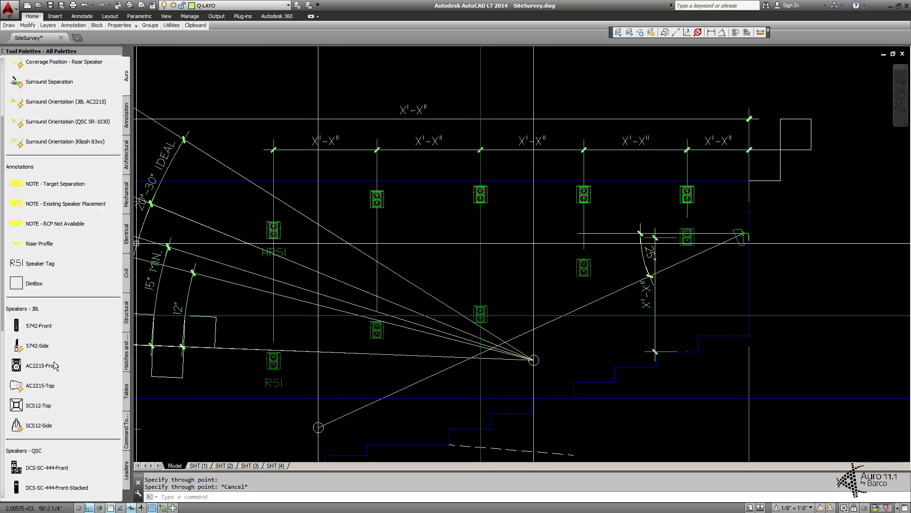
pyautogui.scroll(-2, 63, 407)
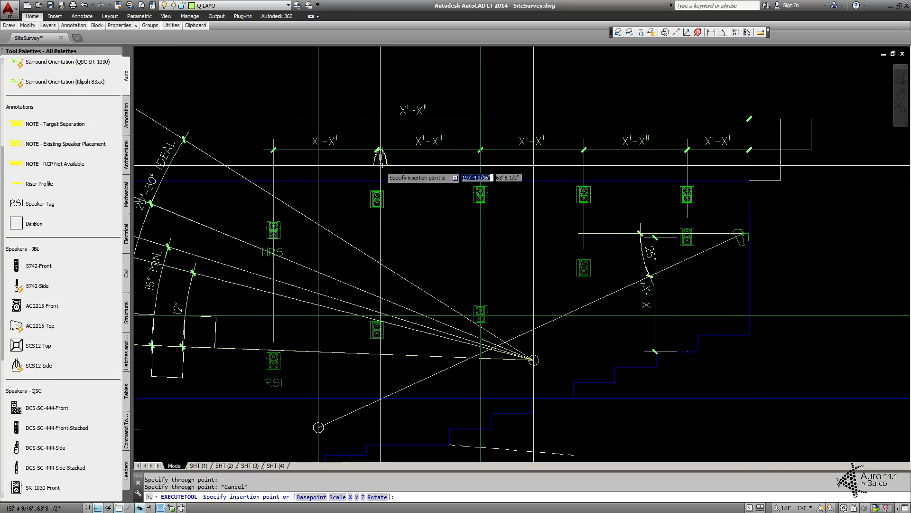
pyautogui.click(319, 179)
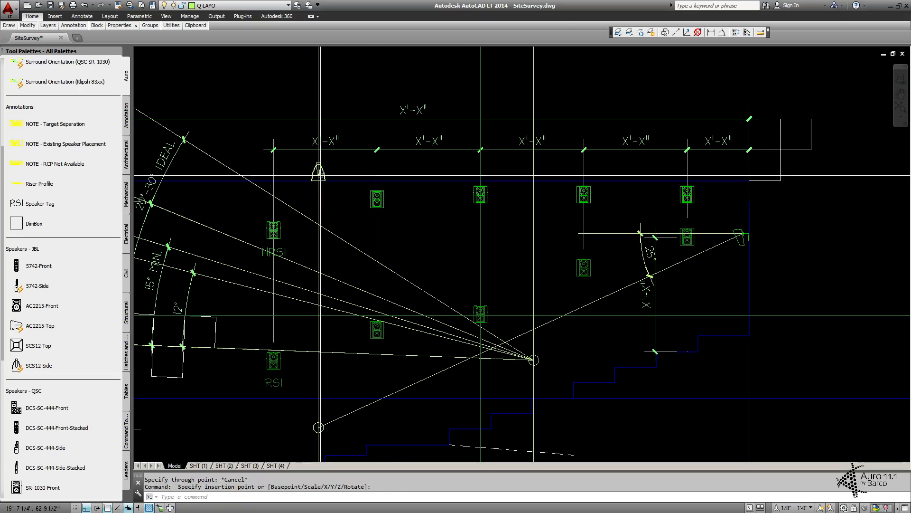
pyautogui.click(368, 168)
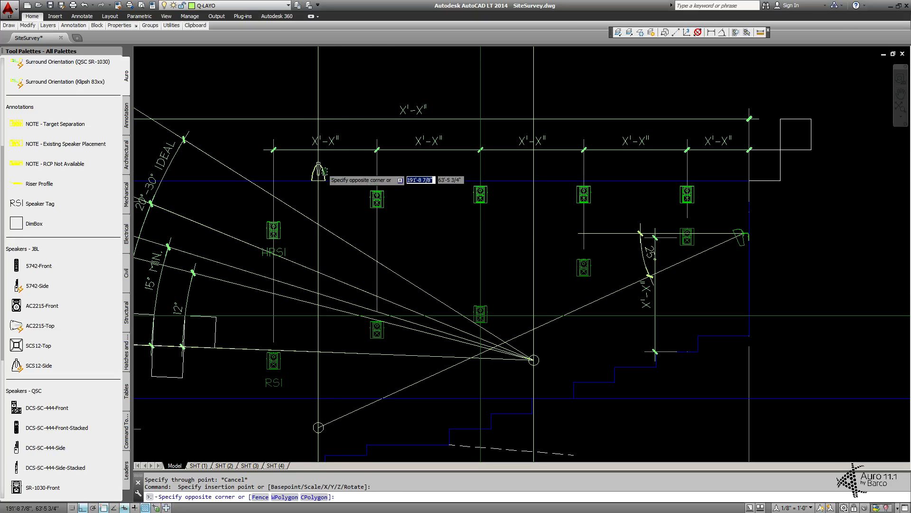
pyautogui.click(319, 172)
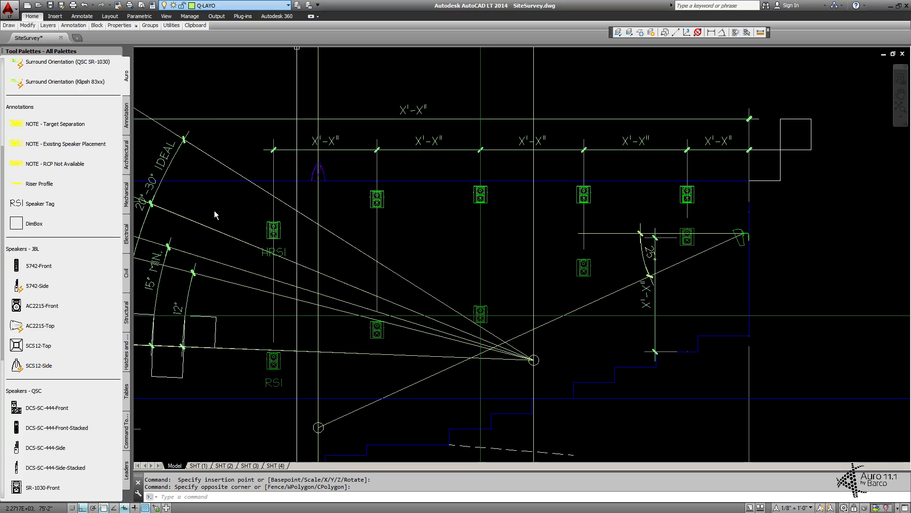
pyautogui.press('Escape')
pyautogui.press('Escape')
pyautogui.write('cp')
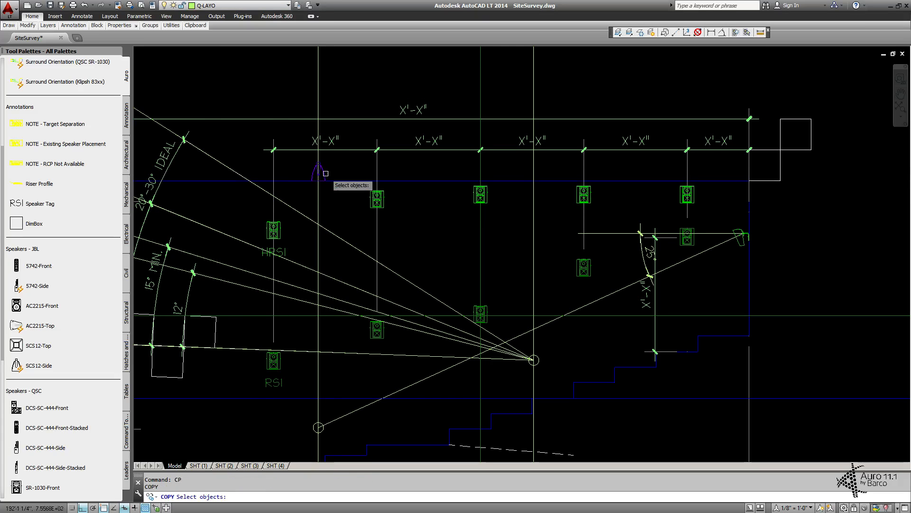
pyautogui.press('Return')
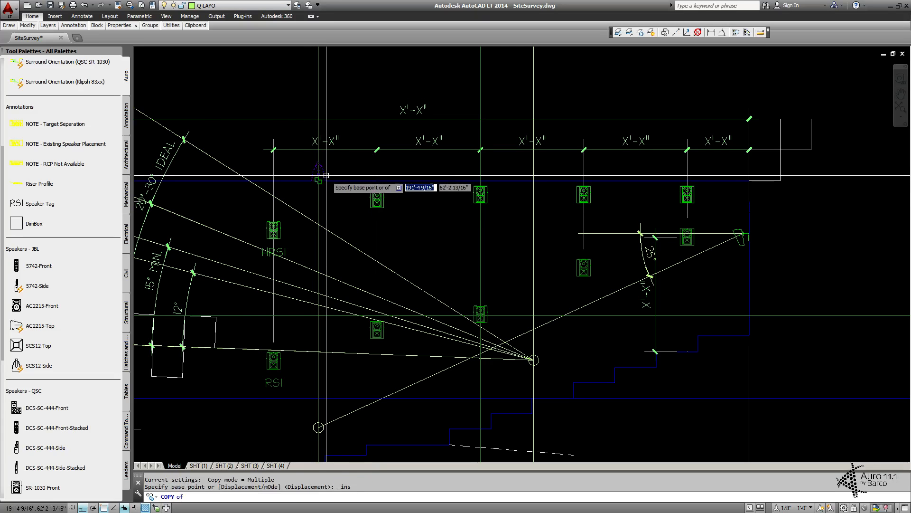
pyautogui.press('Escape')
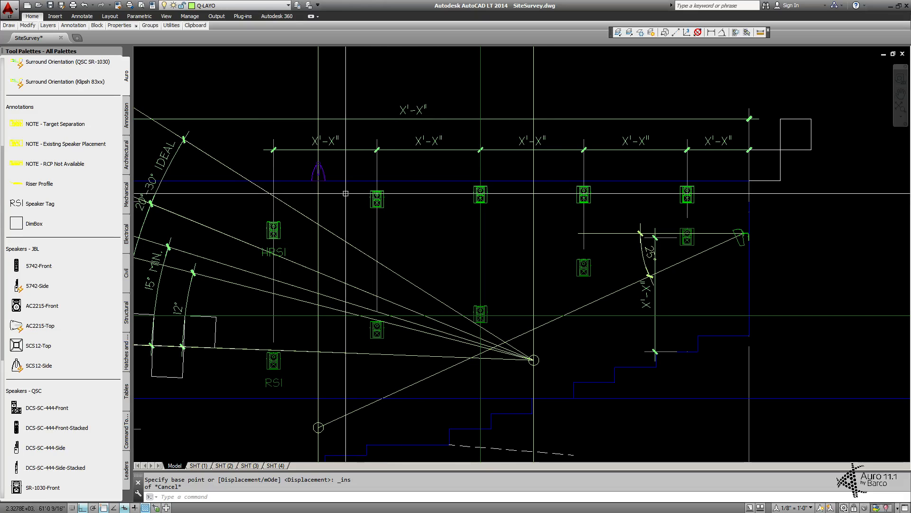
# Step: Copy the side view ceiling speaker to the reference position's construction line and to the midpoint between the two construction lines
pyautogui.moveTo(519, 217)
pyautogui.mouseDown(button='middle')
pyautogui.moveTo(509, 184)
pyautogui.moveTo(524, 185)
pyautogui.mouseUp(button='middle')
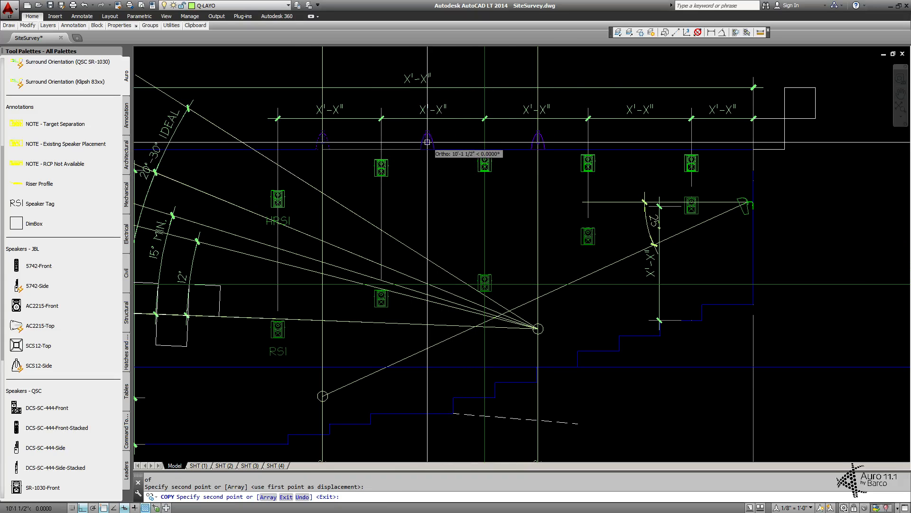
pyautogui.write('_m2p')
pyautogui.press('Return')
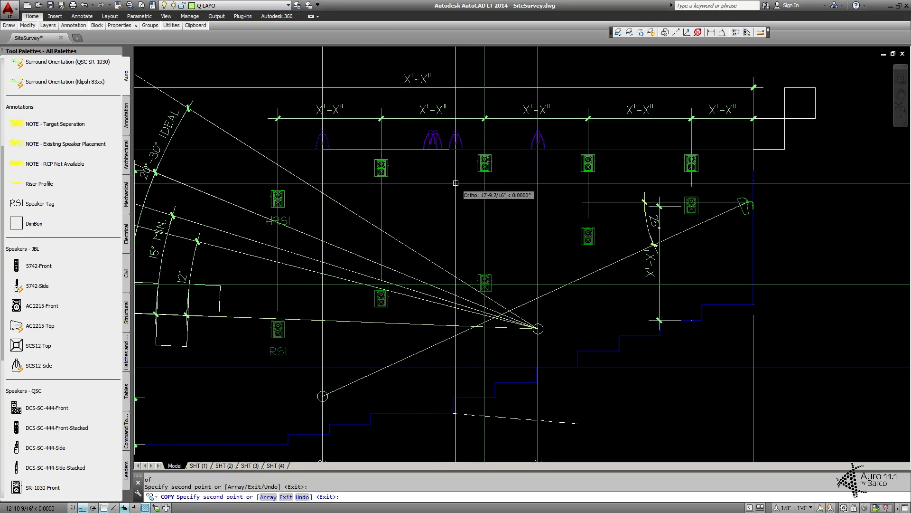
pyautogui.press('Escape')
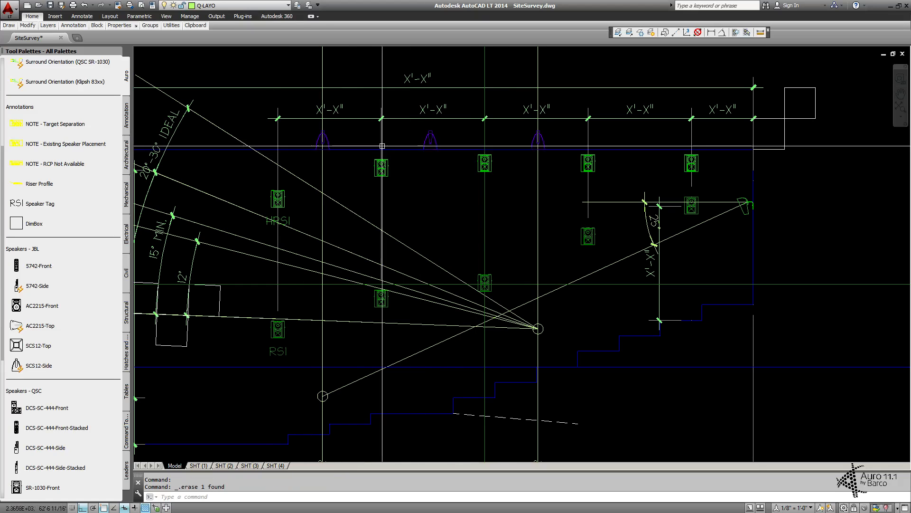
# Step: Copy the side view's reference position construction line onto the two point marks beneath the seating in the rear view
pyautogui.scroll(-4, 552, 158)
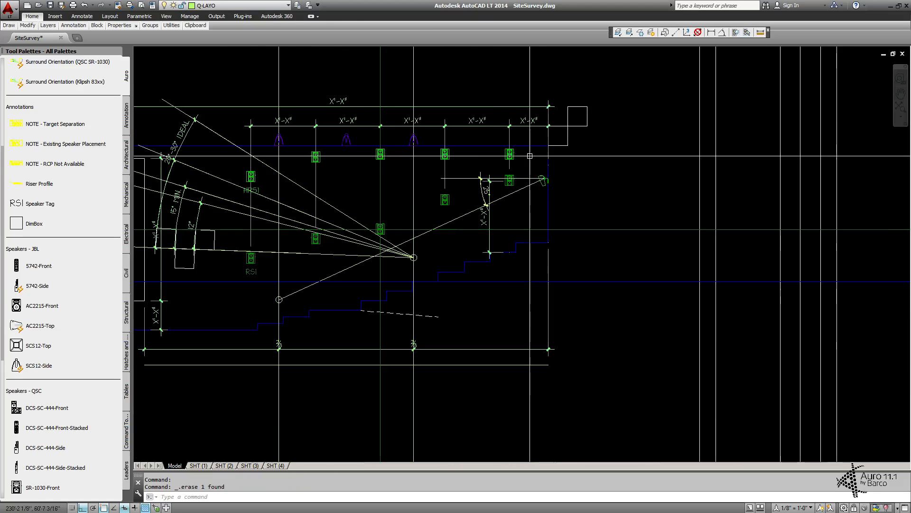
pyautogui.moveTo(585, 171); pyautogui.dragTo(299, 123, button='middle')
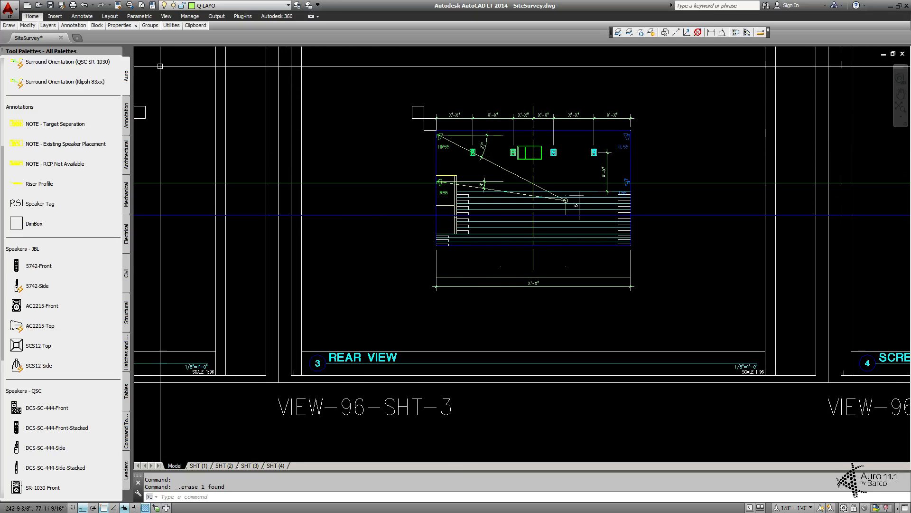
pyautogui.moveTo(201, 150)
pyautogui.mouseDown(button='middle')
pyautogui.moveTo(428, 151)
pyautogui.moveTo(386, 150)
pyautogui.mouseUp(button='middle')
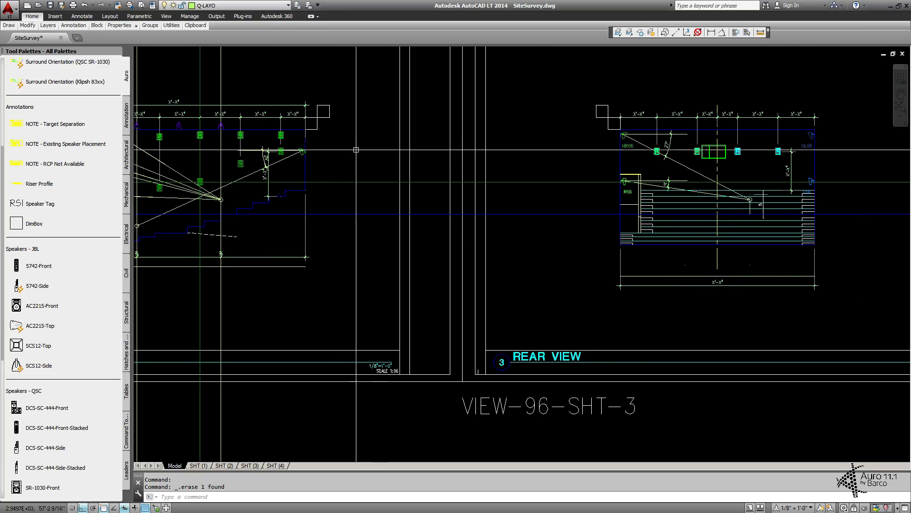
pyautogui.write('cp')
pyautogui.press('Return')
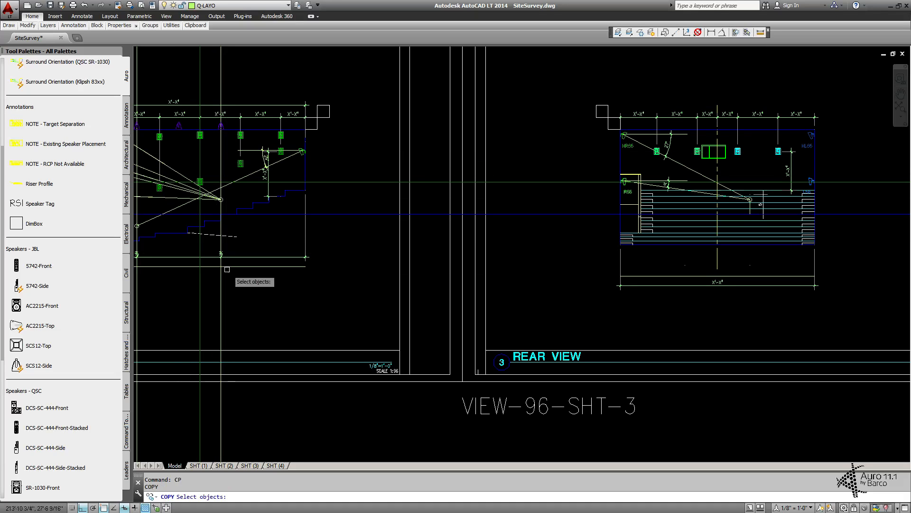
pyautogui.press('Return')
pyautogui.click(222, 293)
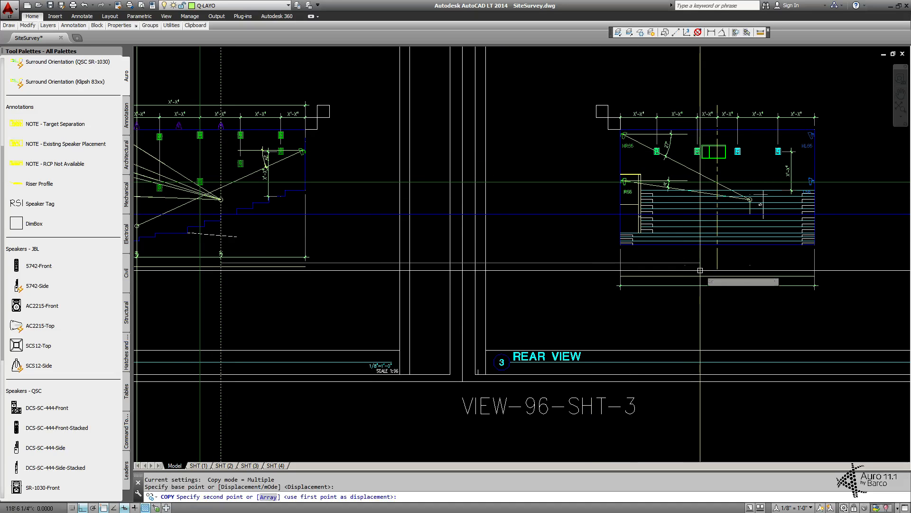
pyautogui.click(685, 265)
pyautogui.click(749, 267)
pyautogui.press('Escape')
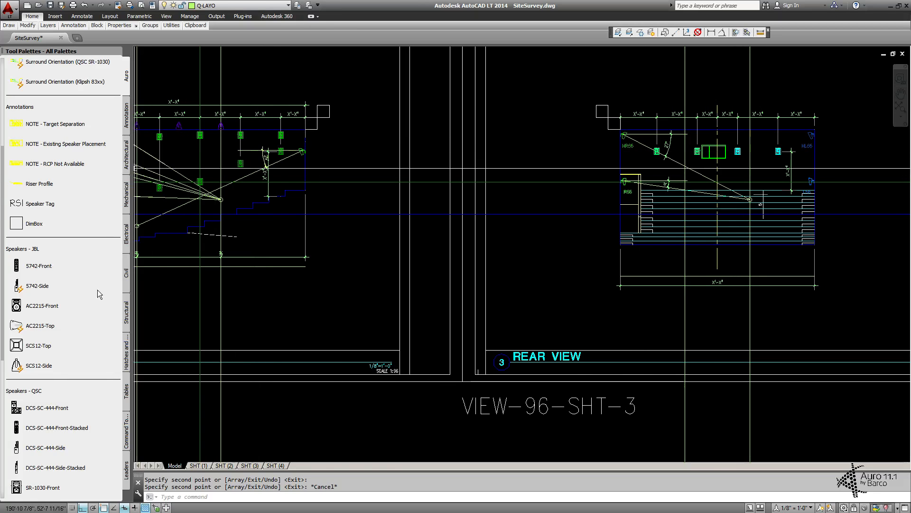
# Step: Insert an SCS12-Side speaker on the rear view ceiling at the construction line nearer the HRS5 wall
pyautogui.click(16, 365)
pyautogui.scroll(5, 683, 143)
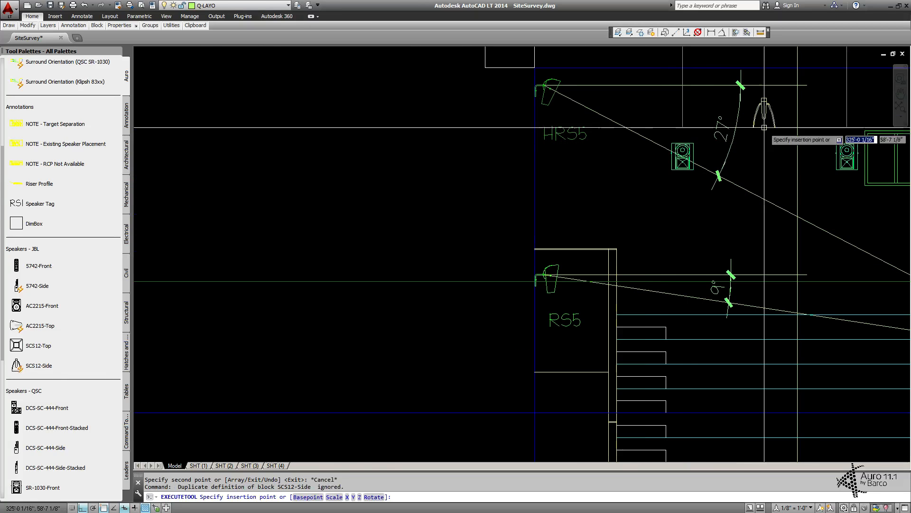
pyautogui.click(577, 161)
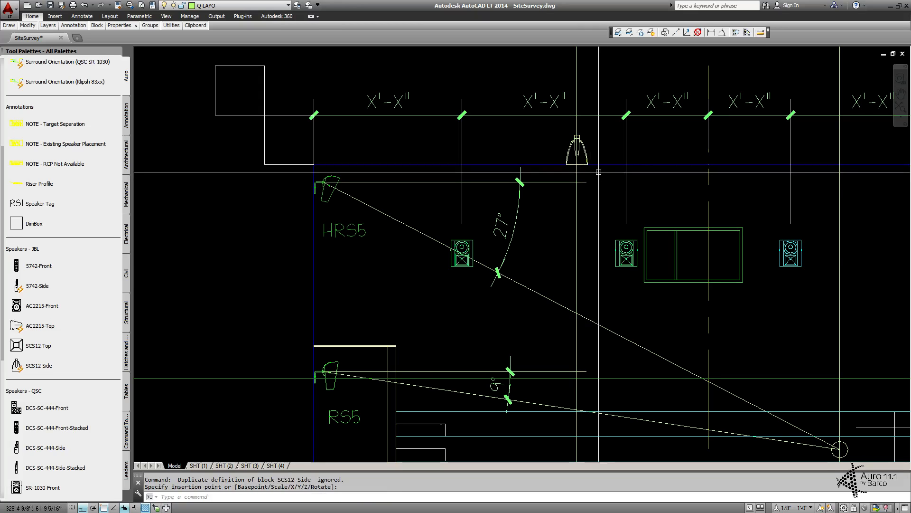
pyautogui.write('cp')
pyautogui.press('Return')
pyautogui.press('Escape')
# Step: Assign the rear view ceiling speaker to the Q-SPKR-HT layer and switch its block view to BracketSide
pyautogui.click(587, 158)
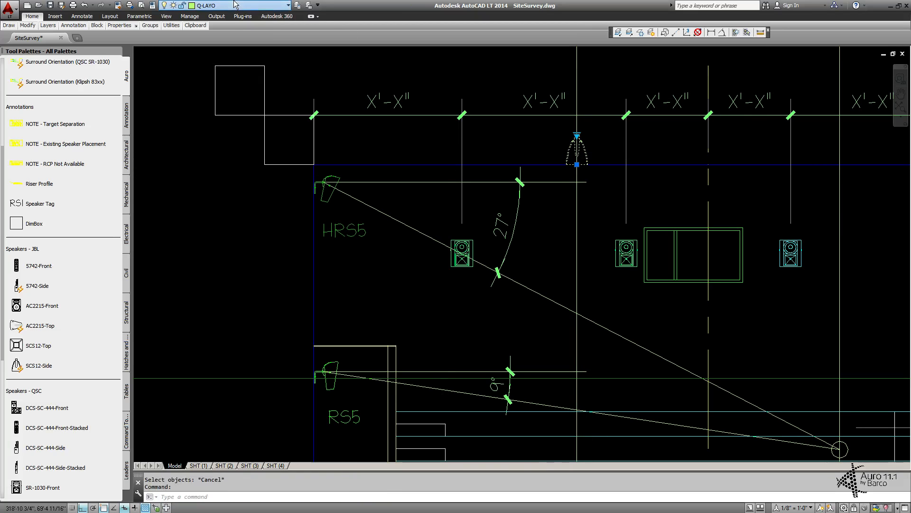
pyautogui.click(226, 212)
pyautogui.press('Escape')
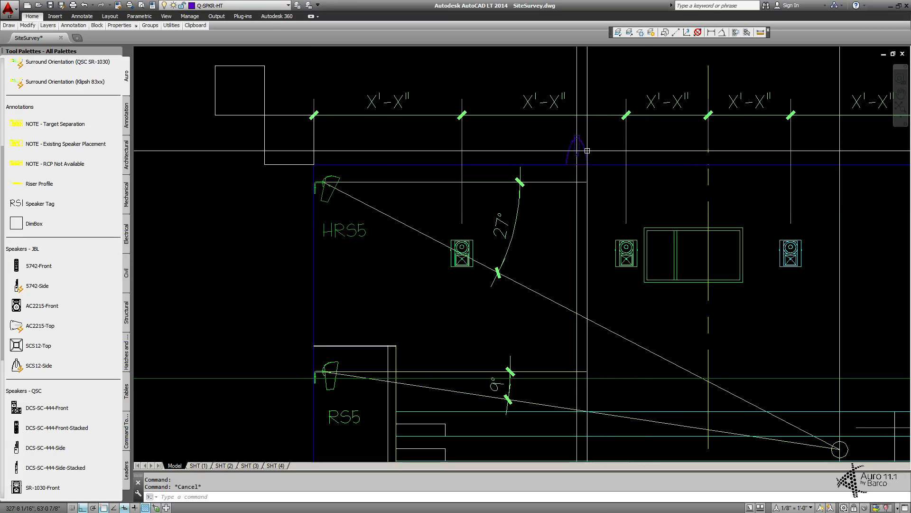
pyautogui.scroll(1, 532, 156)
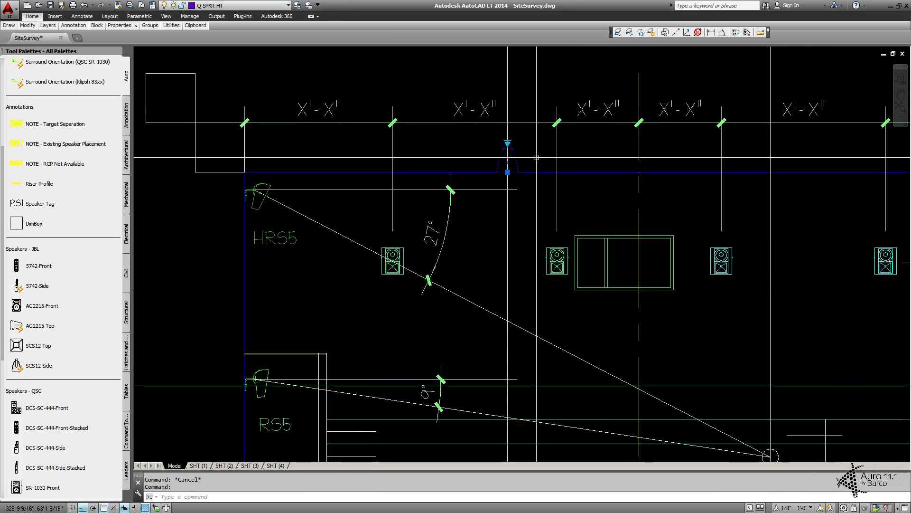
pyautogui.scroll(1, 528, 155)
pyautogui.moveTo(528, 155); pyautogui.dragTo(456, 155, button='middle')
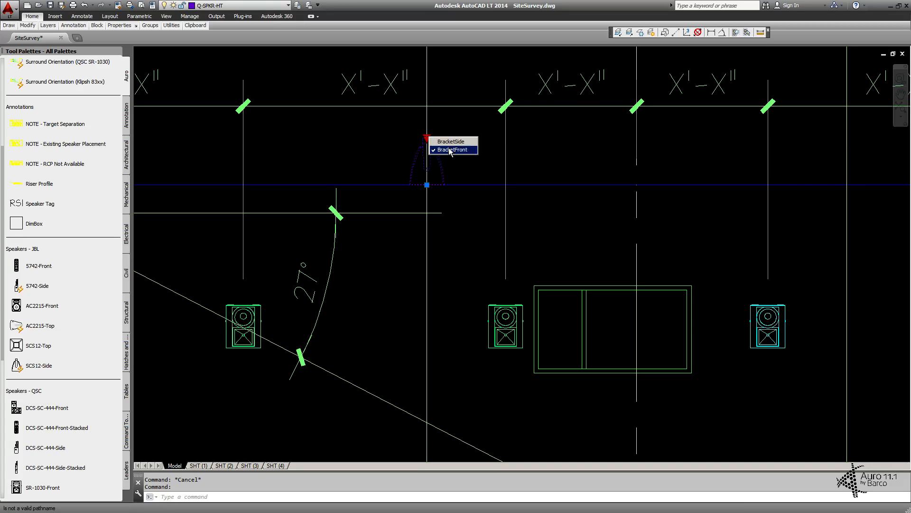
pyautogui.click(450, 142)
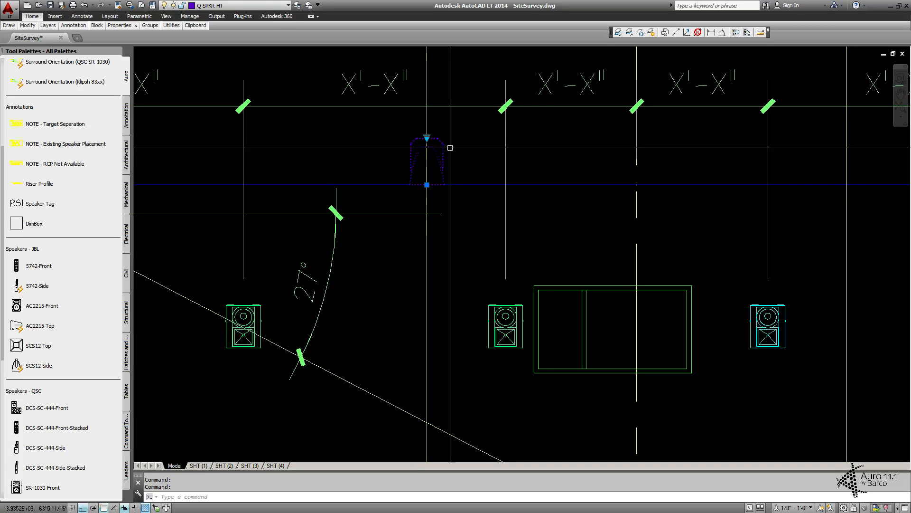
pyautogui.press('Escape')
# Step: Copy the rear view ceiling speaker along the ceiling to the construction line through the reference listening position
pyautogui.scroll(-4, 451, 196)
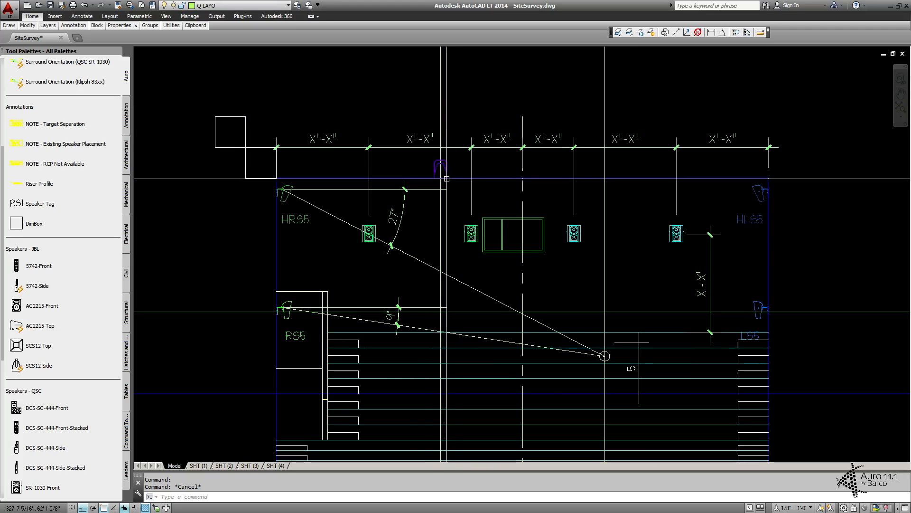
pyautogui.moveTo(390, 193)
pyautogui.mouseDown(button='middle')
pyautogui.moveTo(735, 183)
pyautogui.moveTo(546, 180)
pyautogui.mouseUp(button='middle')
pyautogui.write('CP')
pyautogui.press('Return')
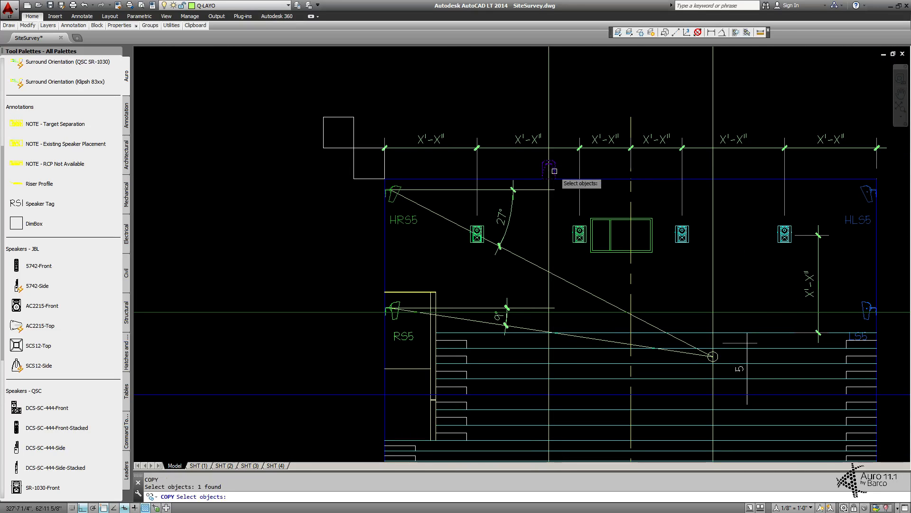
pyautogui.press('Return')
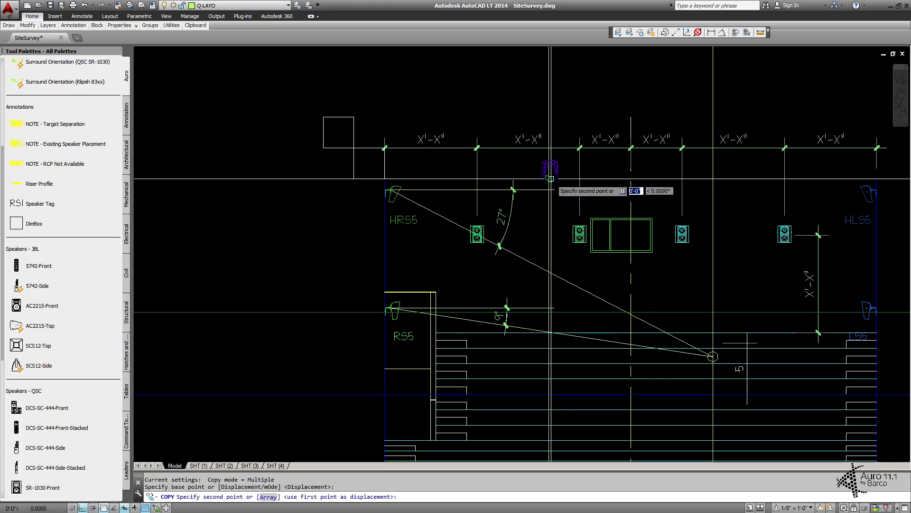
pyautogui.click(713, 178)
pyautogui.press('Escape')
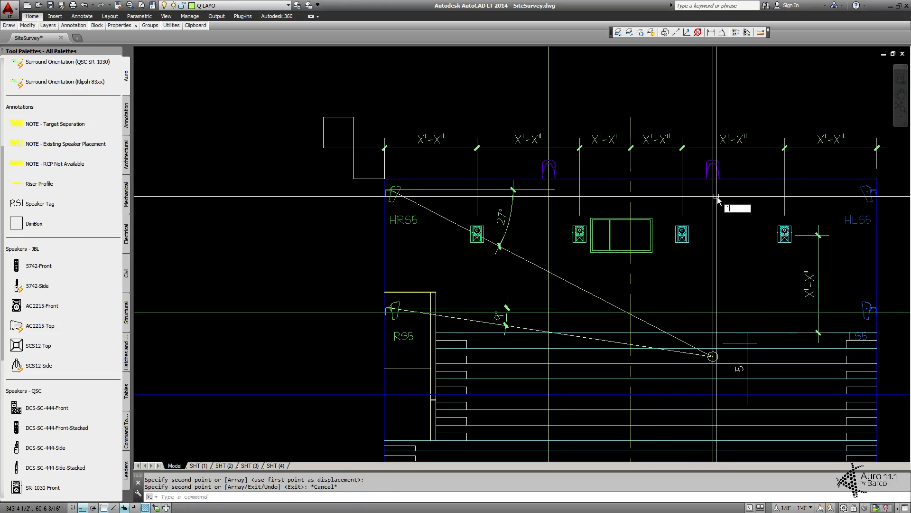
pyautogui.press('Escape')
# Step: Review the surround and ceiling speaker layout across the side, rear and screen views
pyautogui.moveTo(509, 209); pyautogui.dragTo(725, 186, button='middle')
pyautogui.moveTo(539, 195)
pyautogui.mouseDown(button='middle')
pyautogui.moveTo(671, 207)
pyautogui.moveTo(864, 198)
pyautogui.mouseUp(button='middle')
pyautogui.moveTo(431, 210); pyautogui.dragTo(773, 202, button='middle')
pyautogui.moveTo(387, 183); pyautogui.dragTo(576, 190, button='middle')
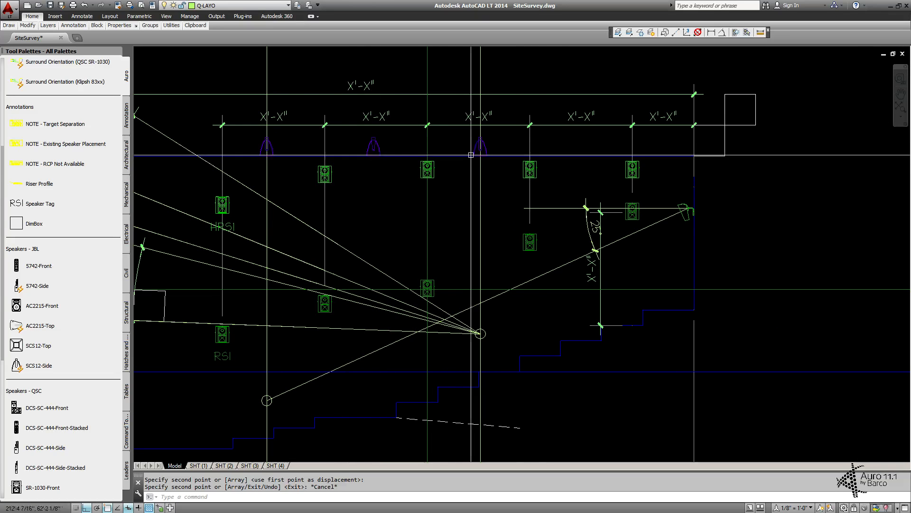
pyautogui.scroll(-1, 546, 177)
pyautogui.moveTo(694, 174); pyautogui.dragTo(360, 179, button='middle')
pyautogui.moveTo(536, 194); pyautogui.dragTo(460, 192, button='middle')
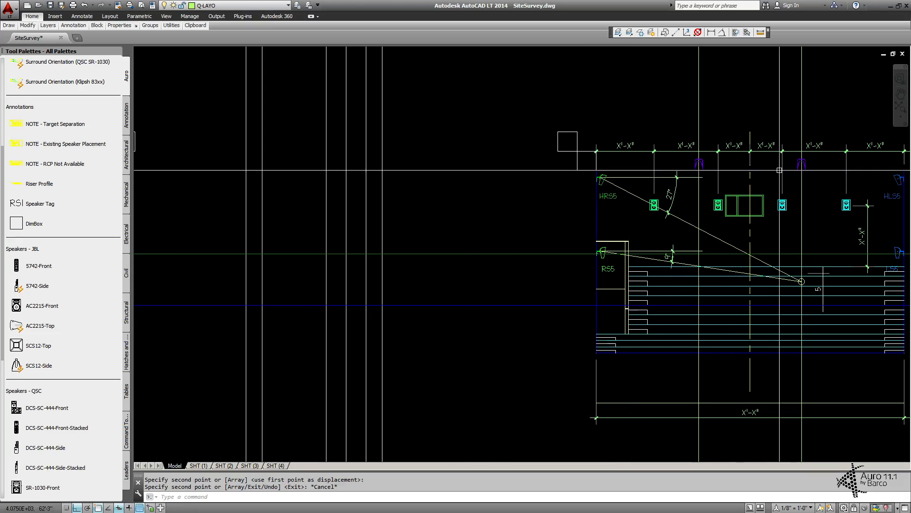
pyautogui.moveTo(719, 202); pyautogui.dragTo(643, 200, button='middle')
pyautogui.scroll(-1, 663, 230)
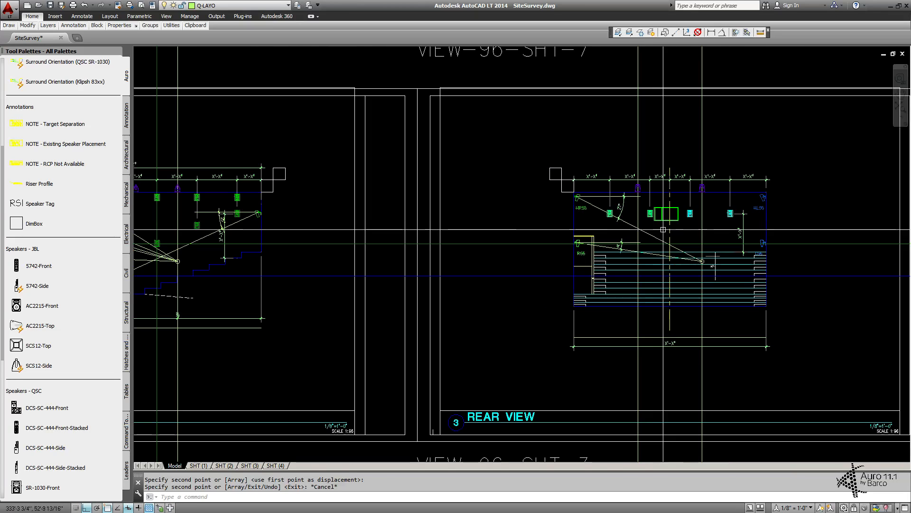
pyautogui.moveTo(189, 206); pyautogui.dragTo(399, 168, button='middle')
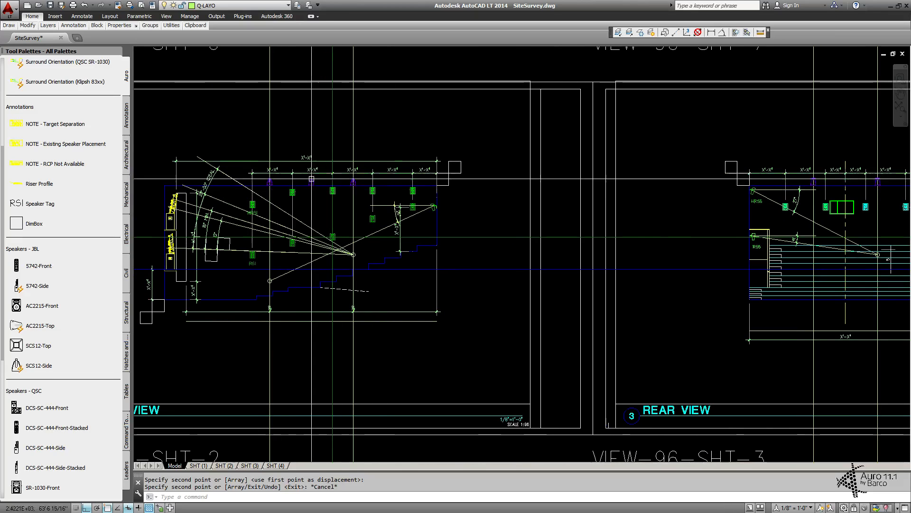
pyautogui.moveTo(740, 142); pyautogui.dragTo(549, 179, button='middle')
pyautogui.scroll(-1, 715, 139)
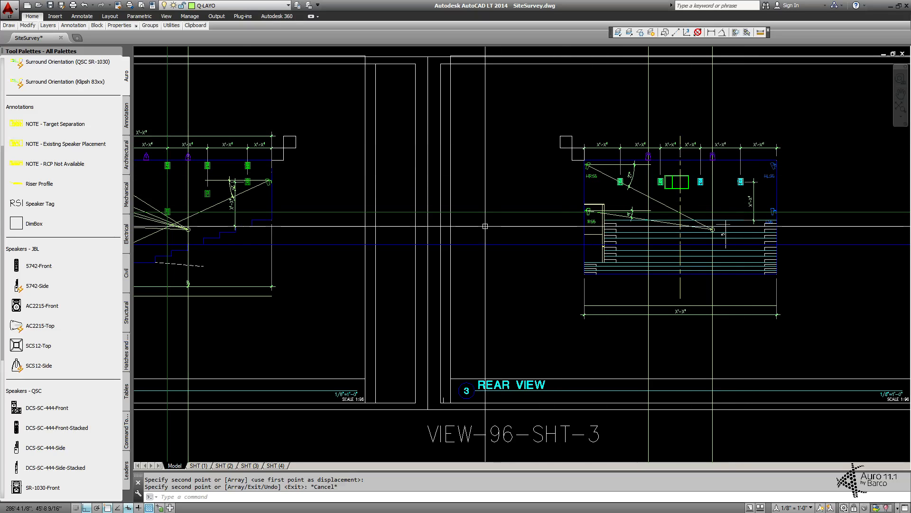
pyautogui.scroll(-1, 470, 222)
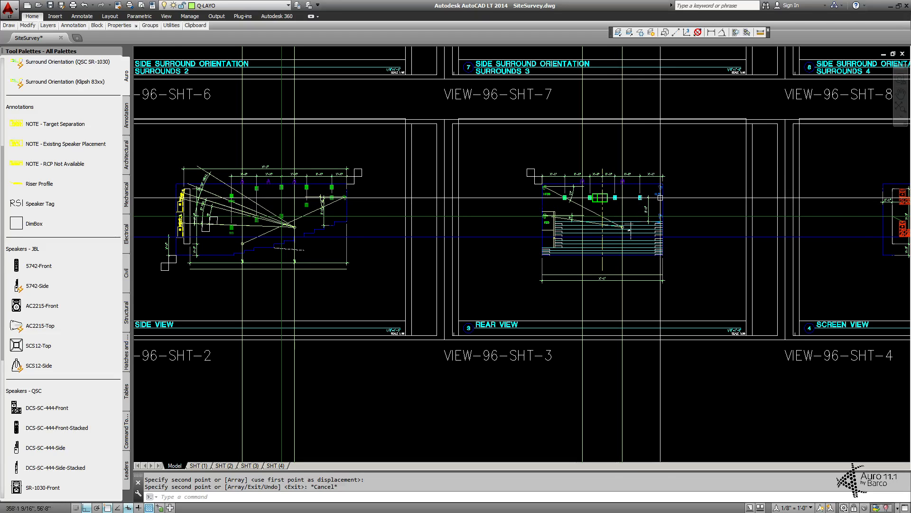
pyautogui.scroll(-1, 660, 197)
pyautogui.moveTo(722, 190); pyautogui.dragTo(569, 205, button='middle')
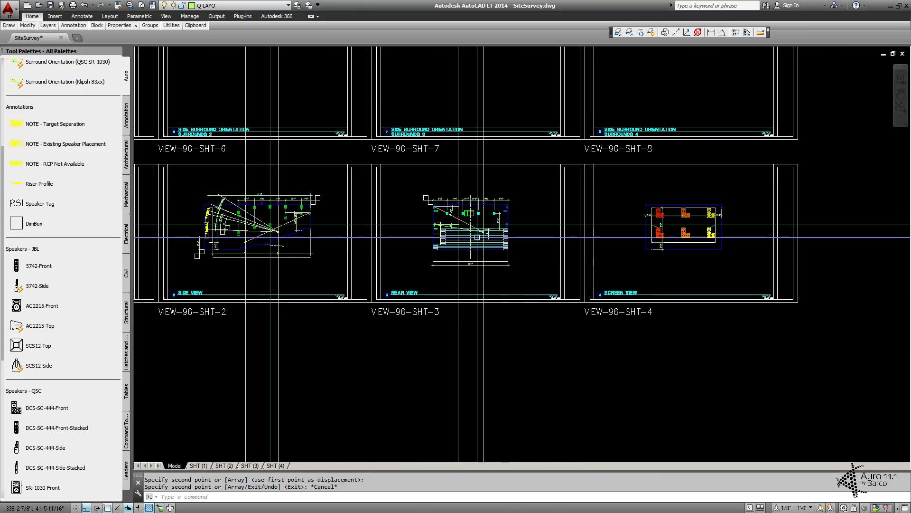
pyautogui.moveTo(348, 223); pyautogui.dragTo(452, 227, button='middle')
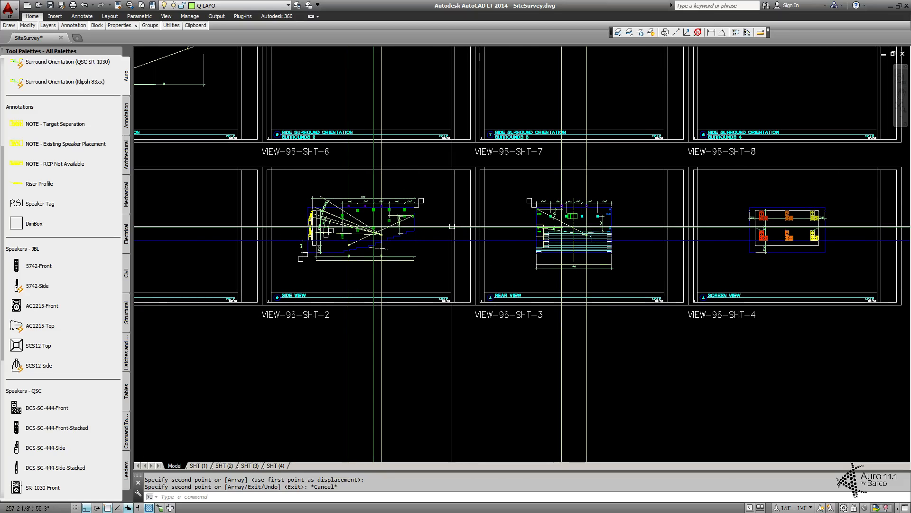
pyautogui.scroll(3, 451, 227)
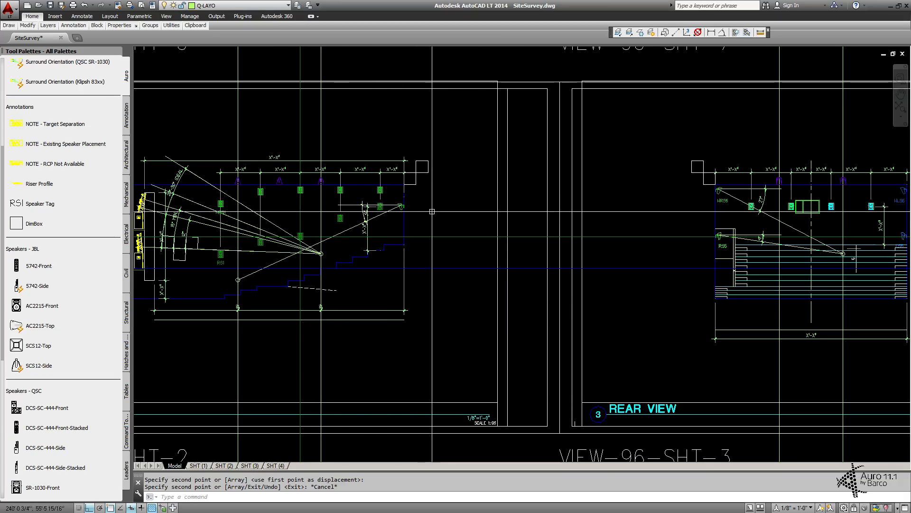
pyautogui.moveTo(260, 204); pyautogui.dragTo(421, 223, button='middle')
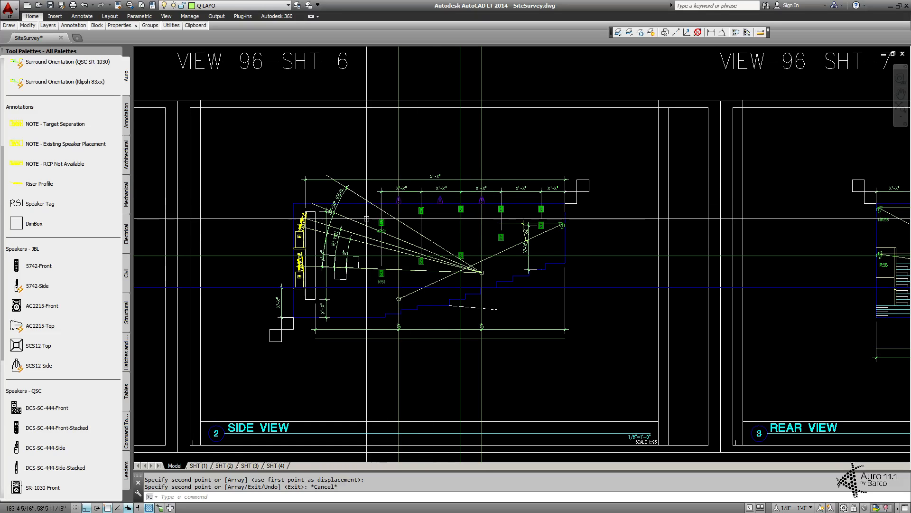
pyautogui.moveTo(480, 218); pyautogui.dragTo(545, 225, button='middle')
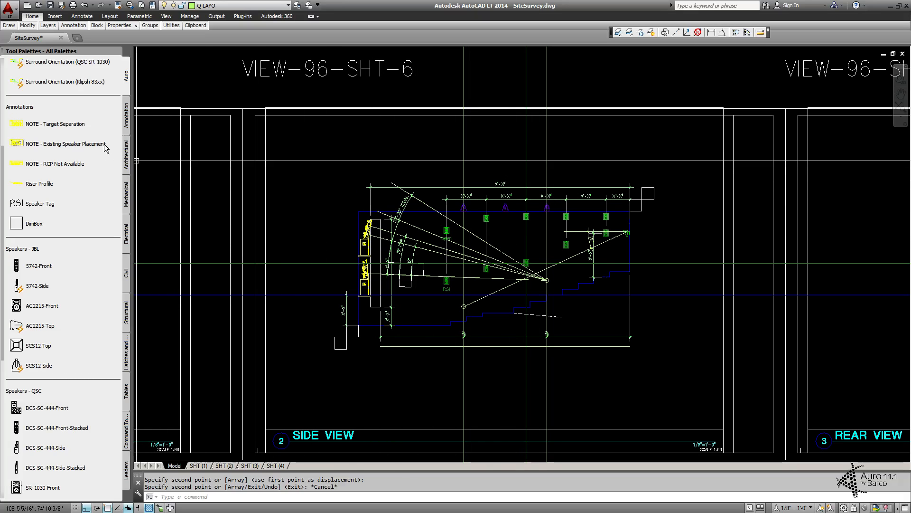
# Step: Insert the NOTE - Target Separation annotation above the side view's overall screen-to-back-wall dimension
pyautogui.scroll(5, 53, 142)
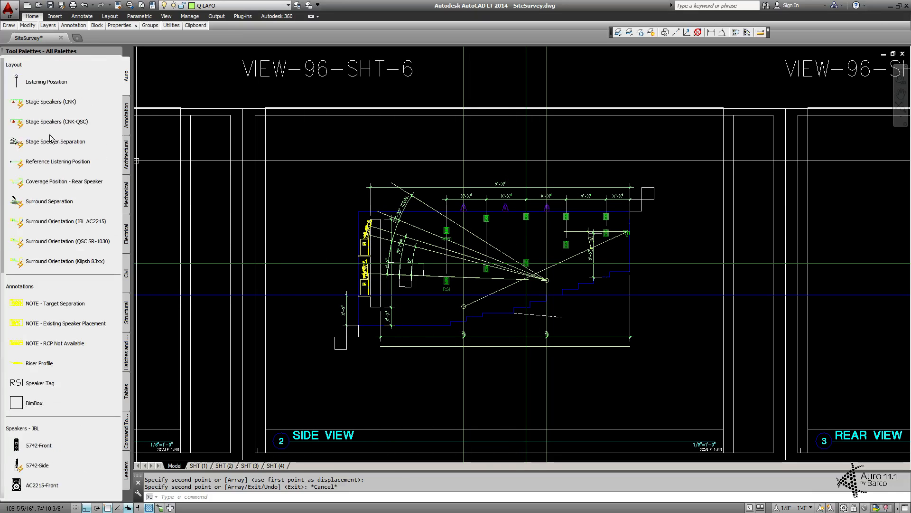
pyautogui.scroll(-2, 24, 292)
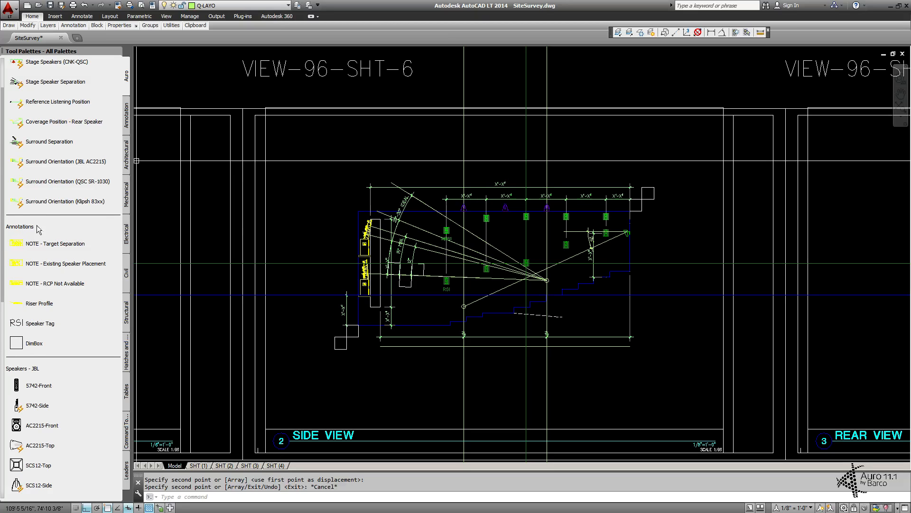
pyautogui.scroll(2, 54, 129)
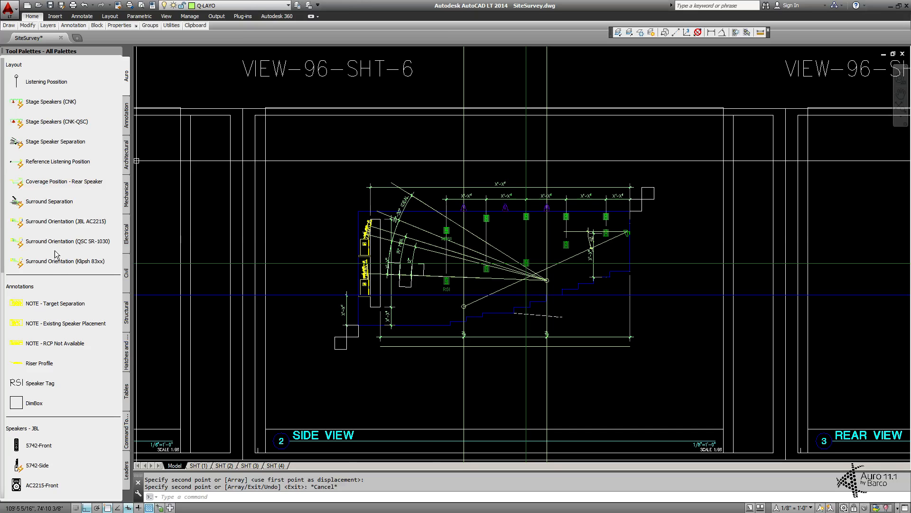
pyautogui.scroll(2, 537, 207)
pyautogui.moveTo(537, 207); pyautogui.dragTo(171, 161, button='middle')
pyautogui.moveTo(700, 186); pyautogui.dragTo(330, 170, button='middle')
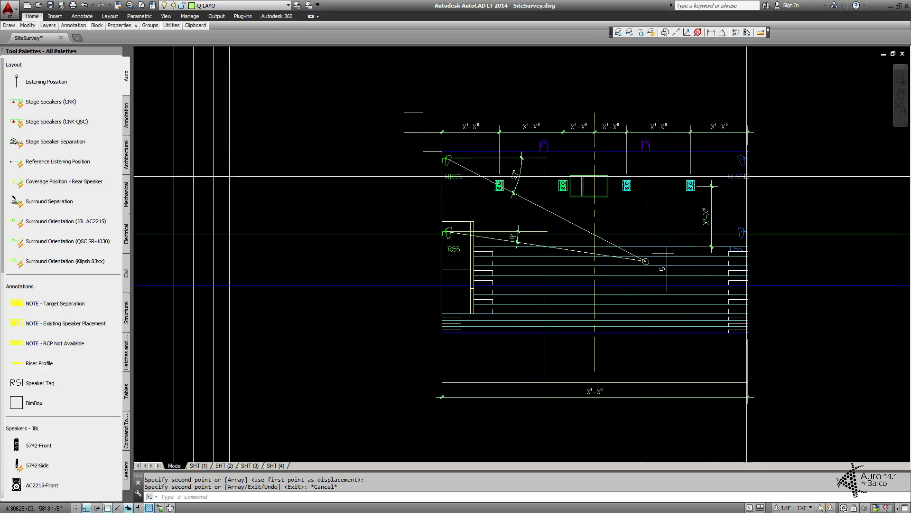
pyautogui.moveTo(355, 198); pyautogui.dragTo(675, 186, button='middle')
pyautogui.moveTo(321, 180); pyautogui.dragTo(612, 203, button='middle')
pyautogui.moveTo(309, 184)
pyautogui.mouseDown(button='middle')
pyautogui.moveTo(504, 196)
pyautogui.moveTo(514, 177)
pyautogui.mouseUp(button='middle')
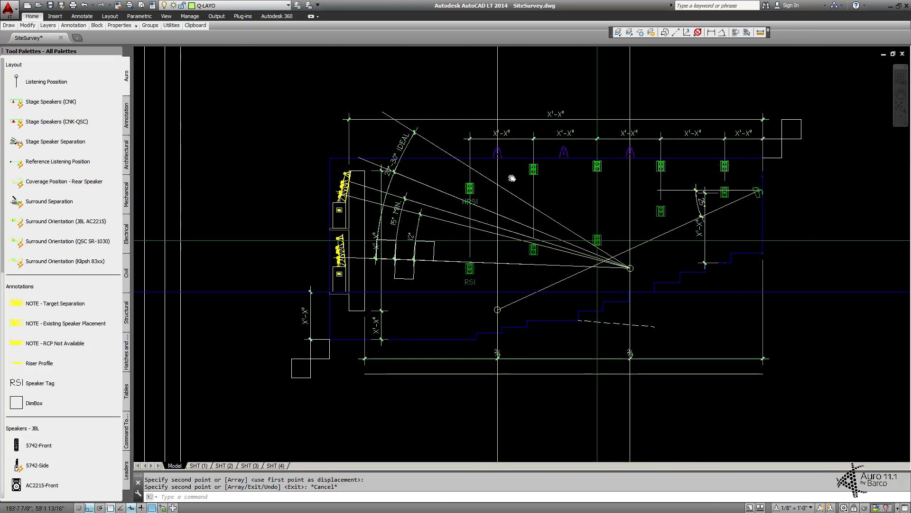
pyautogui.click(20, 306)
pyautogui.moveTo(242, 159); pyautogui.dragTo(151, 210, button='middle')
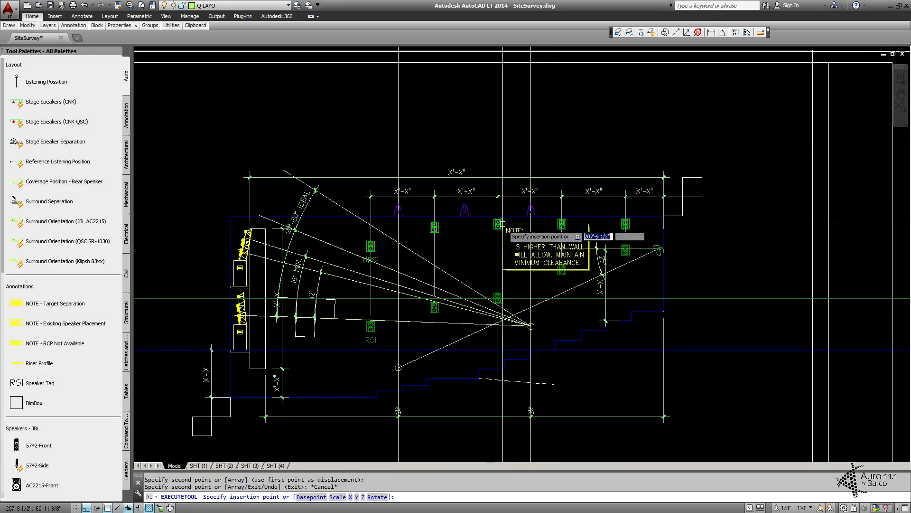
pyautogui.click(465, 111)
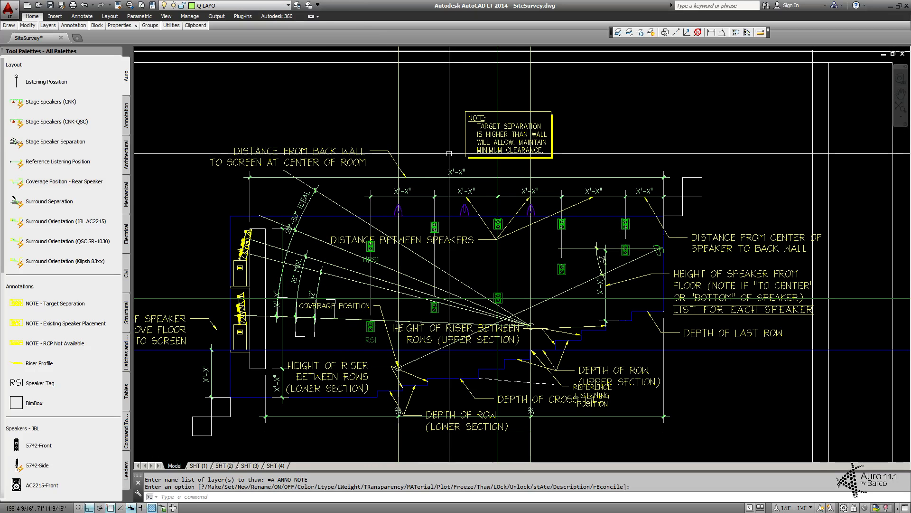
# Step: Hide the three vertical construction lines running through the side view
pyautogui.write('HI')
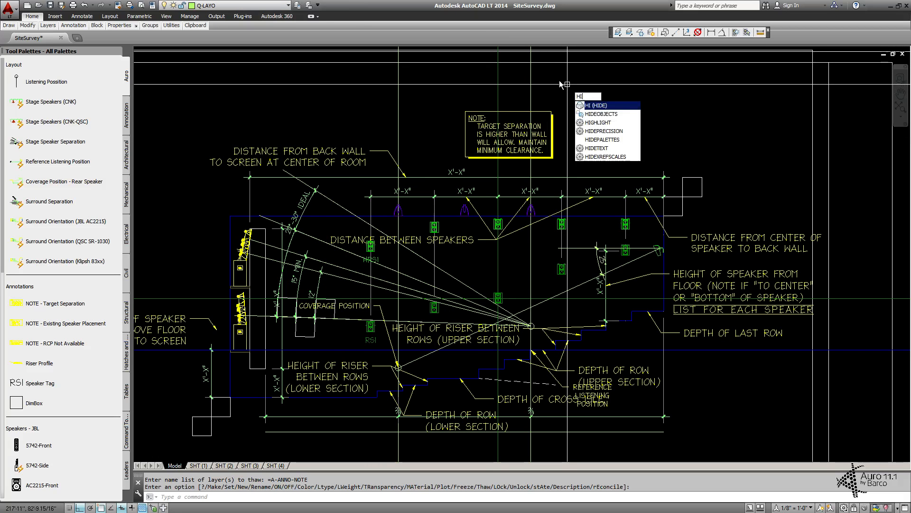
pyautogui.press('Return')
pyautogui.click(562, 93)
pyautogui.click(389, 75)
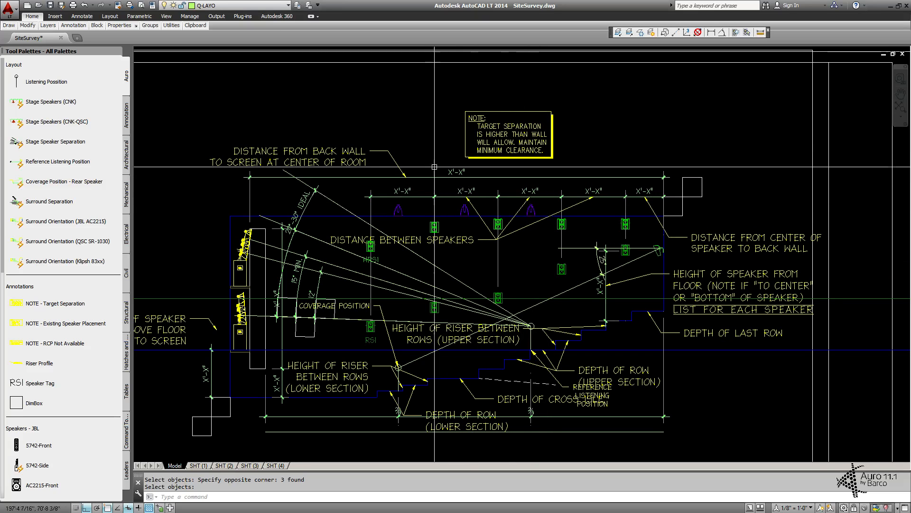
pyautogui.press('Return')
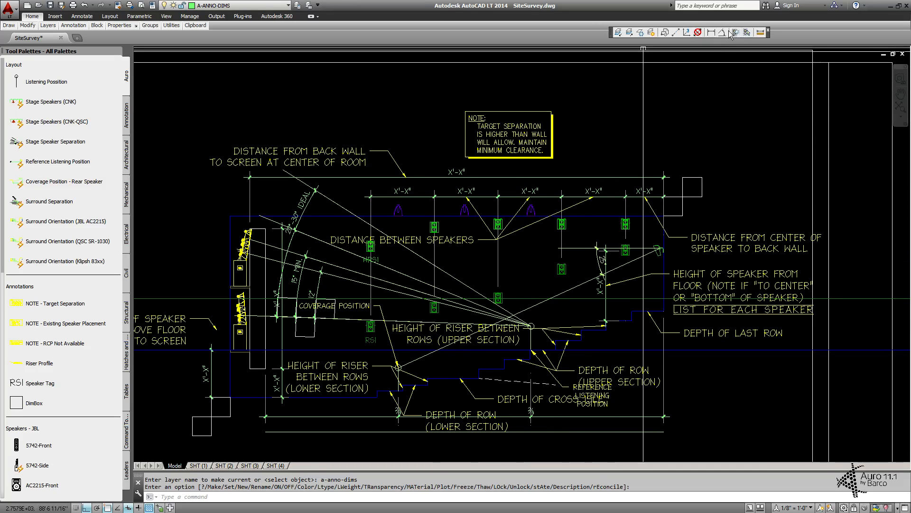
# Step: Unhide all hidden objects in the drawing
pyautogui.click(712, 33)
pyautogui.moveTo(873, 127); pyautogui.dragTo(367, 95, button='middle')
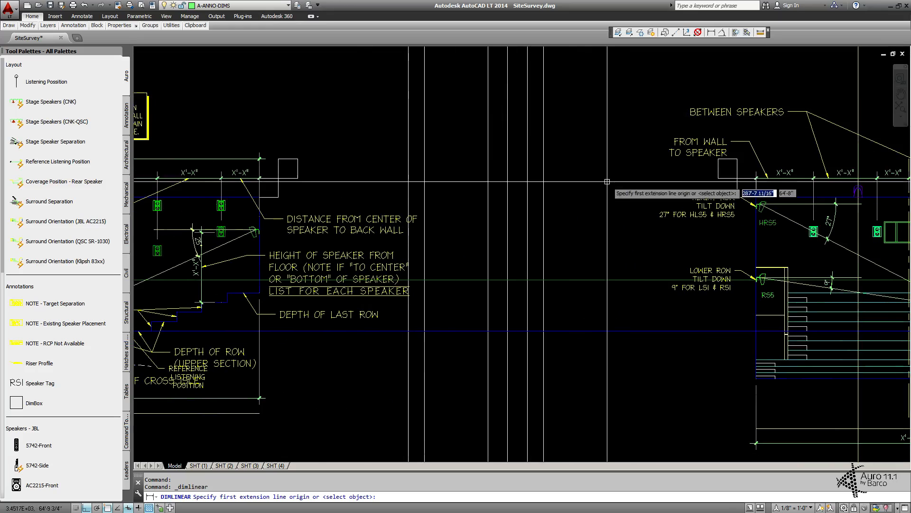
pyautogui.write('unh')
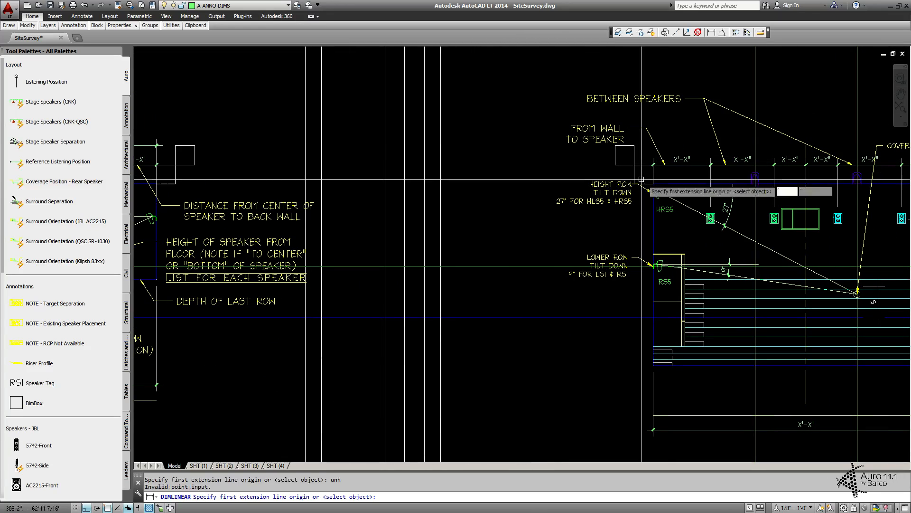
pyautogui.press('Escape')
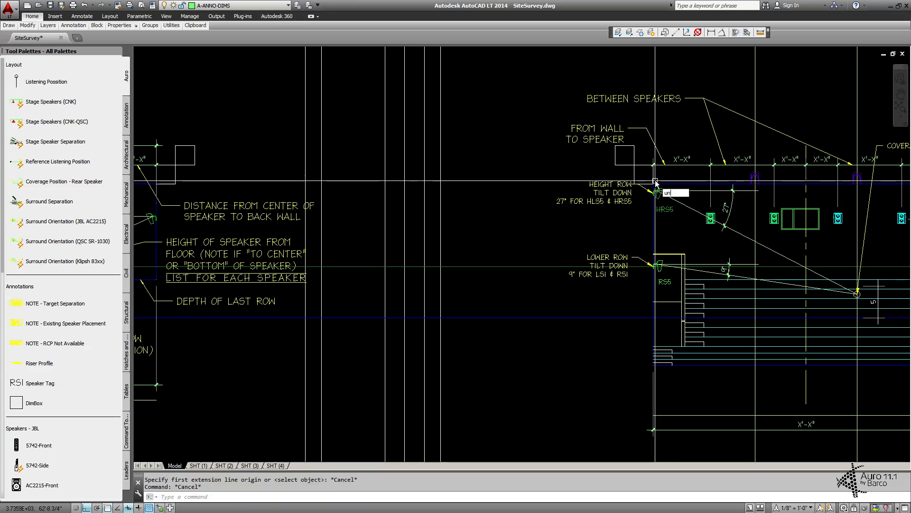
pyautogui.press('Return')
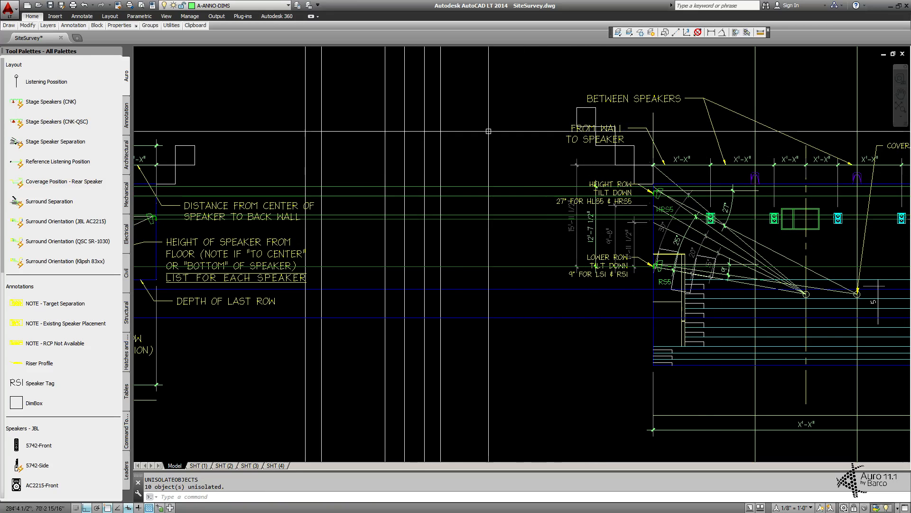
# Step: Add a vertical linear dimension in the side view between the insertion points of the RSI and HRSI speakers, with its line on their screen side
pyautogui.scroll(2, 551, 158)
pyautogui.click(711, 33)
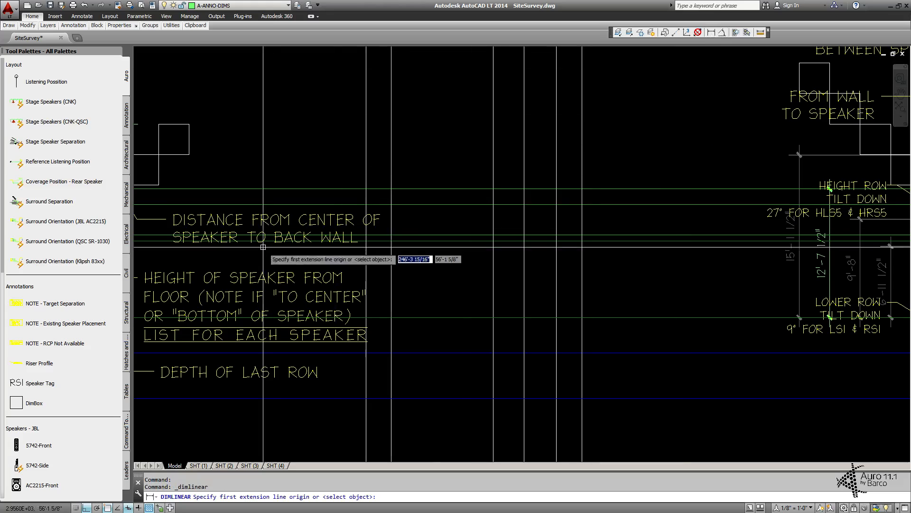
pyautogui.moveTo(235, 248); pyautogui.dragTo(659, 217, button='middle')
pyautogui.moveTo(274, 260); pyautogui.dragTo(535, 250, button='middle')
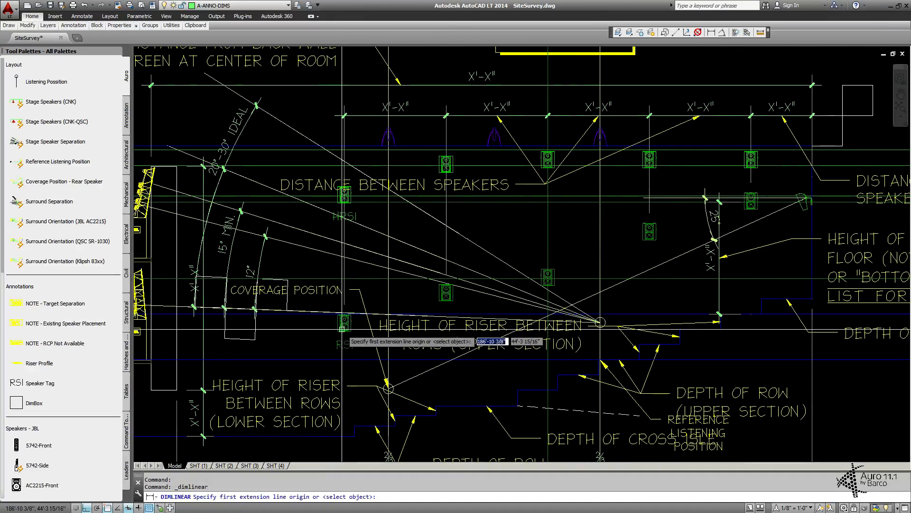
pyautogui.click(343, 325)
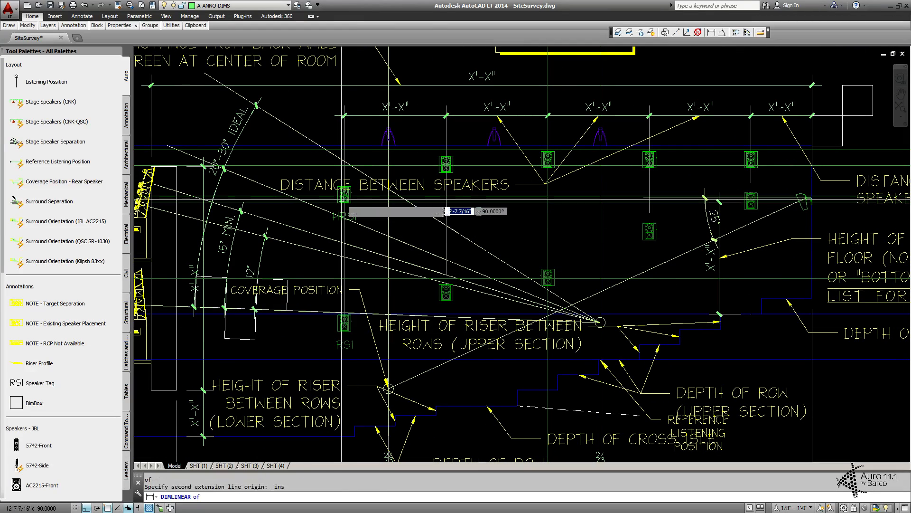
pyautogui.click(345, 194)
pyautogui.click(314, 254)
# Step: Add the text TARGET SEPARATION on a second line beneath the value of the RSI-to-HRSI dimension
pyautogui.click(308, 256)
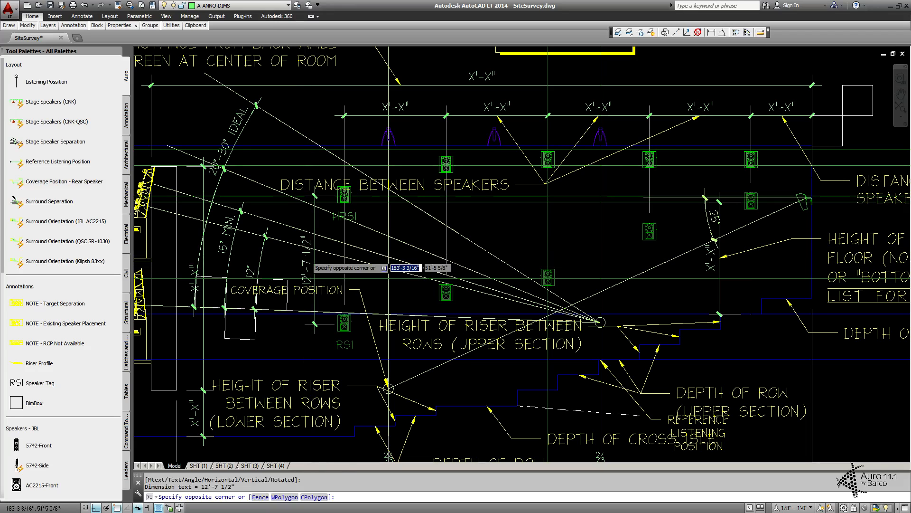
pyautogui.press('Escape')
pyautogui.doubleClick(308, 246)
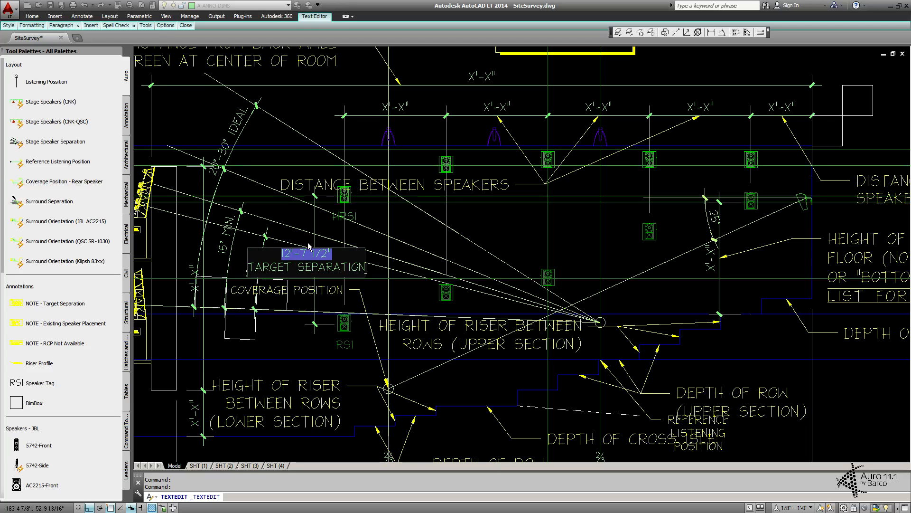
pyautogui.click(310, 243)
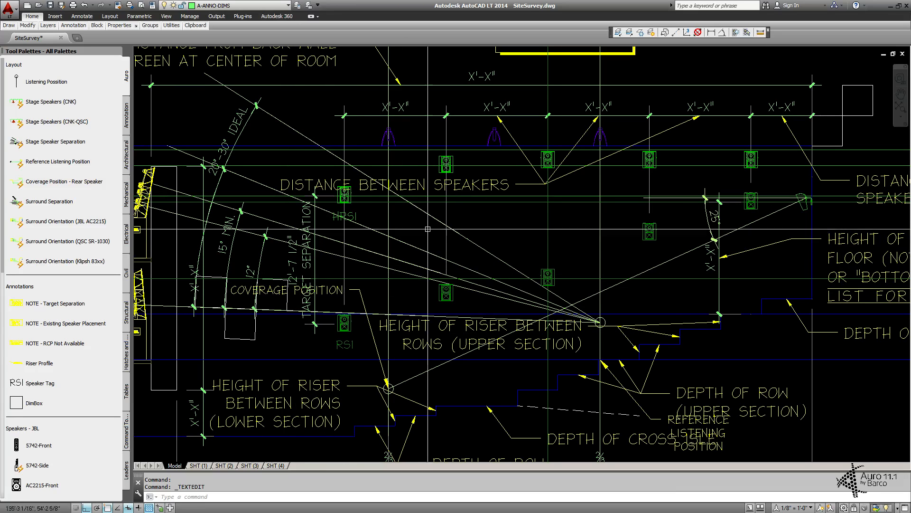
# Step: Add a vertical linear dimension in the side view from the top of the third upper-row surround speaker to the ceiling line, placed on its back-wall side
pyautogui.moveTo(537, 147)
pyautogui.mouseDown(button='middle')
pyautogui.moveTo(462, 151)
pyautogui.moveTo(407, 171)
pyautogui.mouseUp(button='middle')
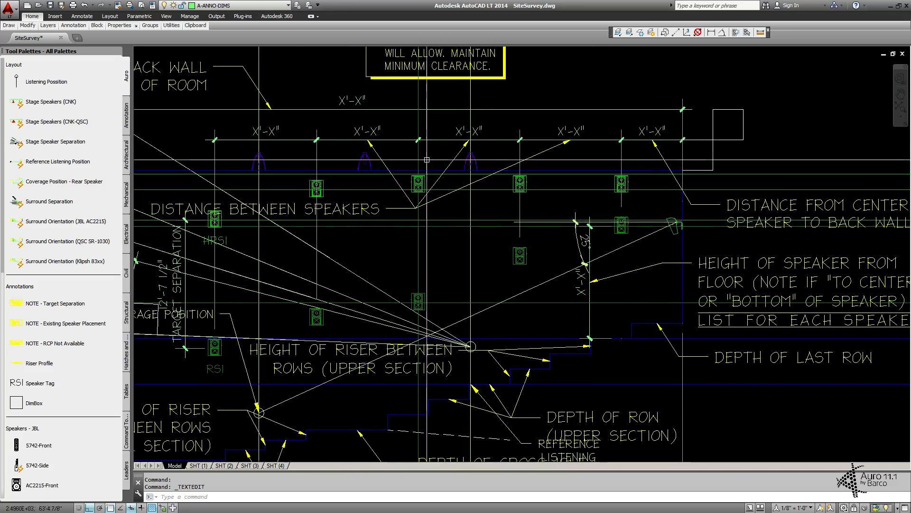
pyautogui.click(711, 32)
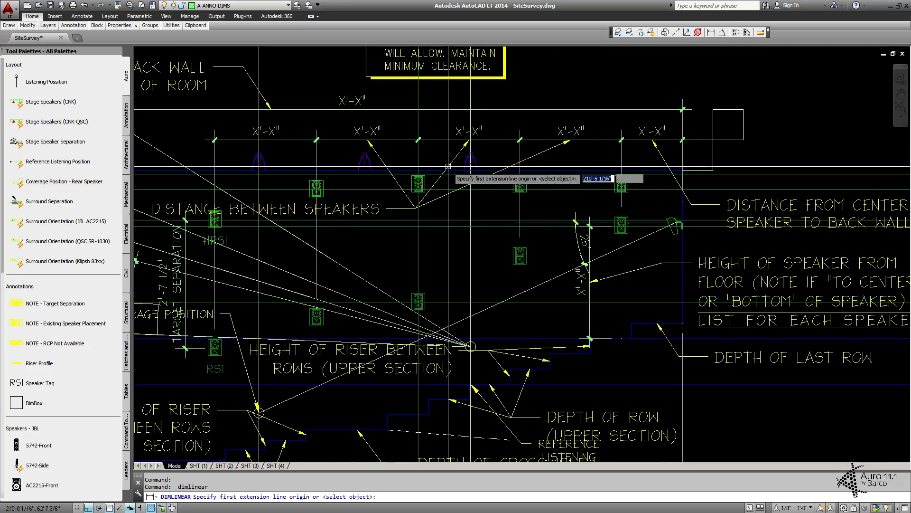
pyautogui.scroll(5, 422, 174)
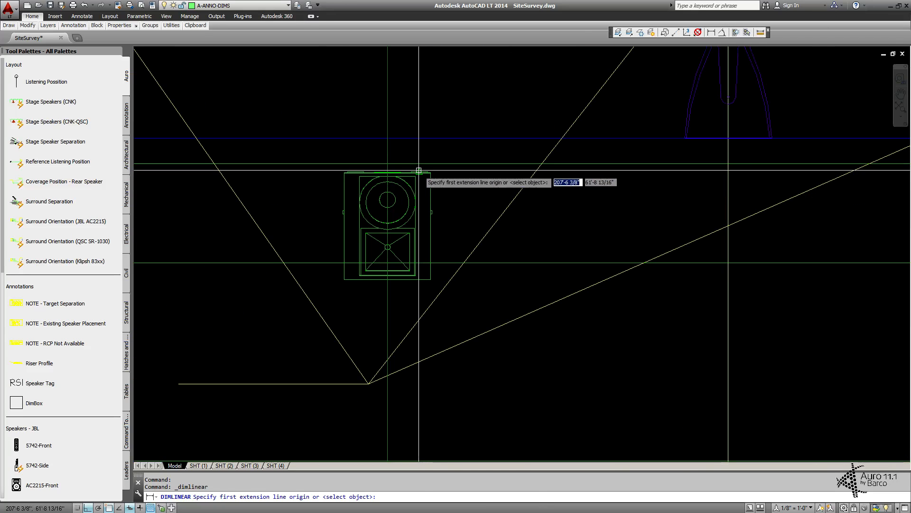
pyautogui.click(422, 173)
pyautogui.click(421, 138)
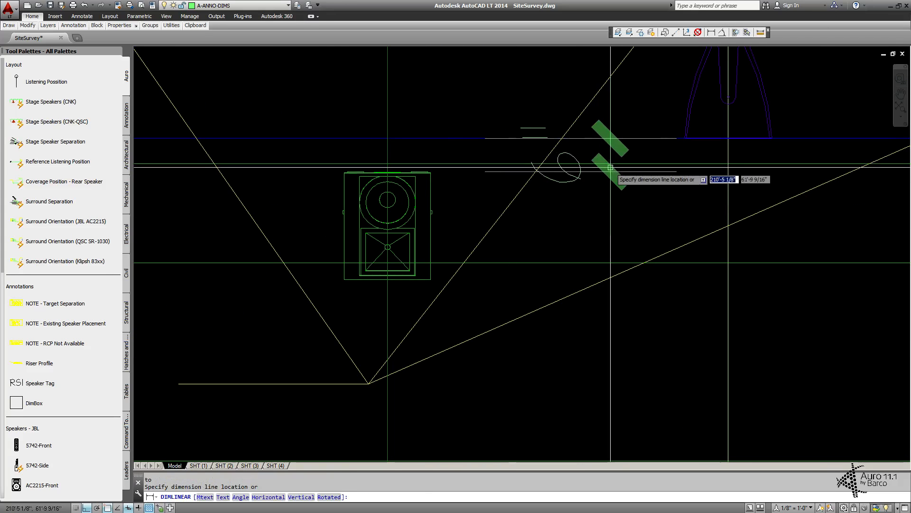
pyautogui.click(605, 151)
# Step: Append the text MIN. after the value of the speaker-to-ceiling clearance dimension
pyautogui.doubleClick(568, 156)
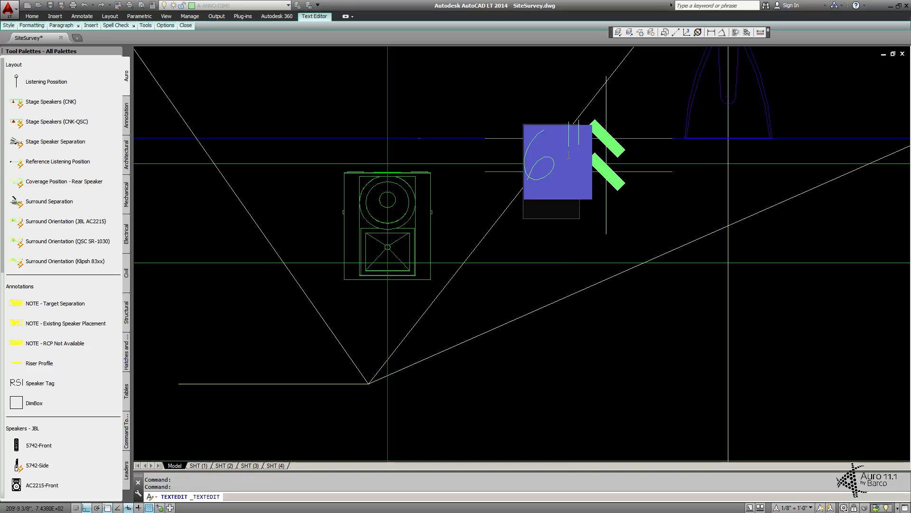
pyautogui.write('MIN')
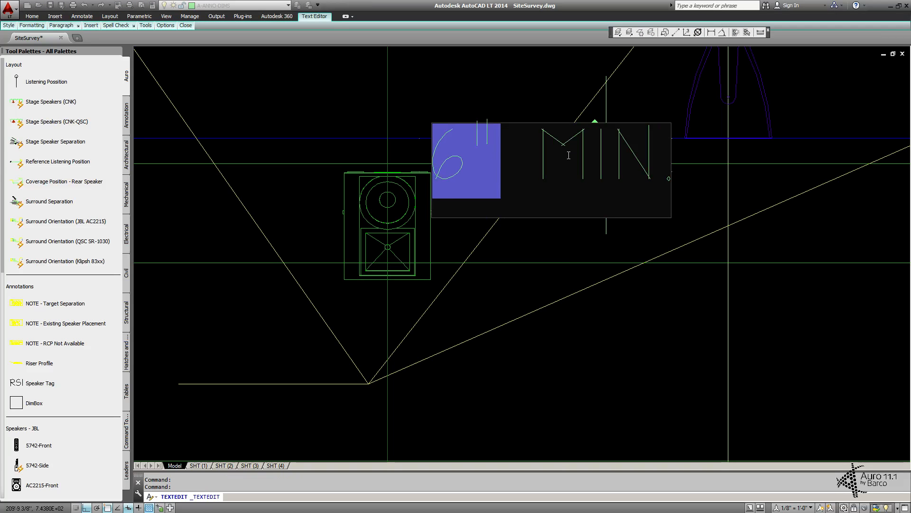
pyautogui.press('Return')
pyautogui.press('BackSpace')
pyautogui.click(482, 93)
pyautogui.scroll(-4, 475, 52)
pyautogui.moveTo(476, 78); pyautogui.dragTo(432, 279, button='middle')
pyautogui.scroll(-2, 436, 279)
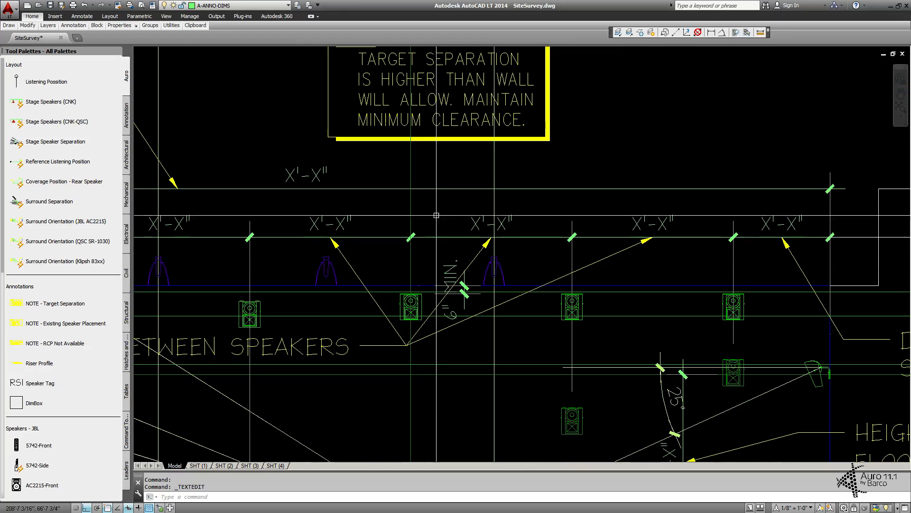
# Step: Insert the existing speaker placement note on the screen view sheet, beside the screen wall outline
pyautogui.moveTo(436, 215); pyautogui.dragTo(429, 276, button='middle')
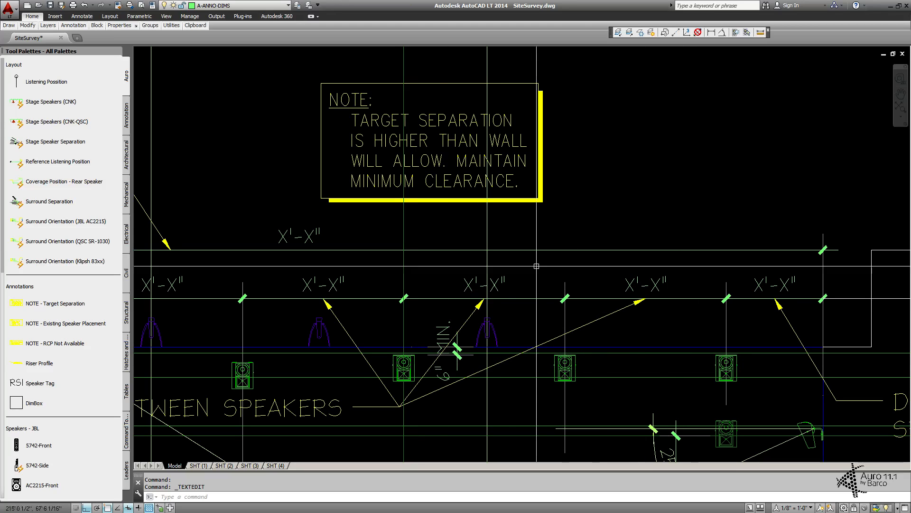
pyautogui.scroll(-3, 343, 295)
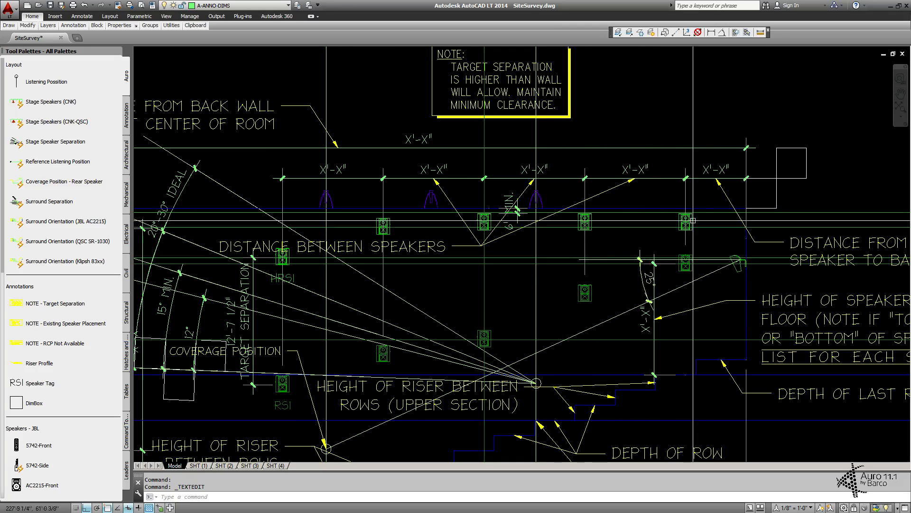
pyautogui.moveTo(652, 137); pyautogui.dragTo(544, 189, button='middle')
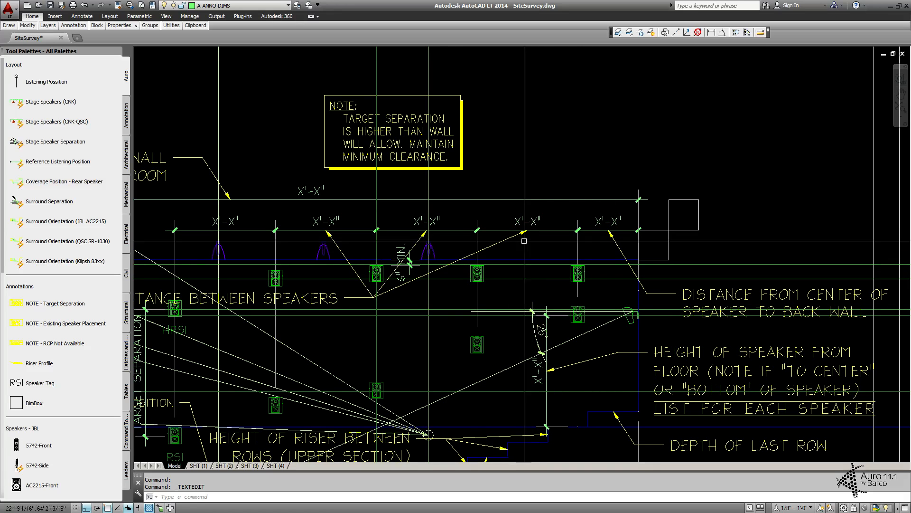
pyautogui.moveTo(526, 150); pyautogui.dragTo(521, 169, button='middle')
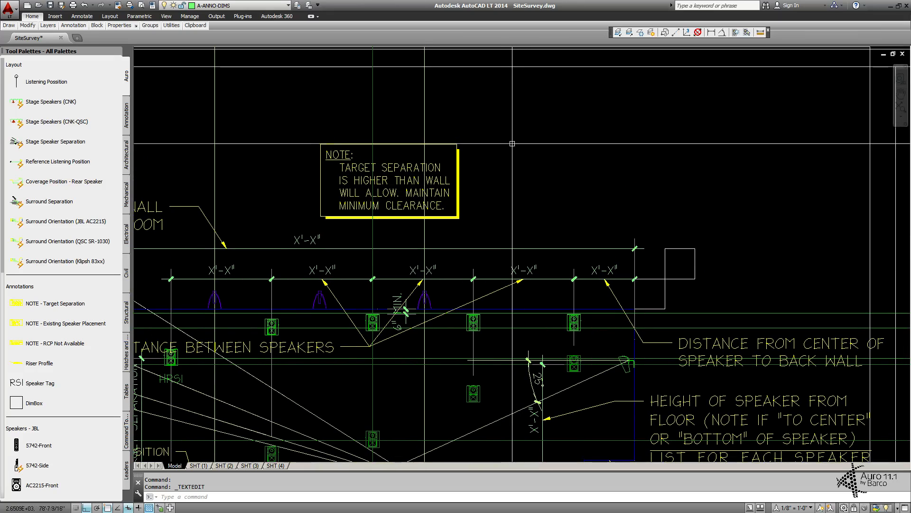
pyautogui.scroll(-4, 513, 143)
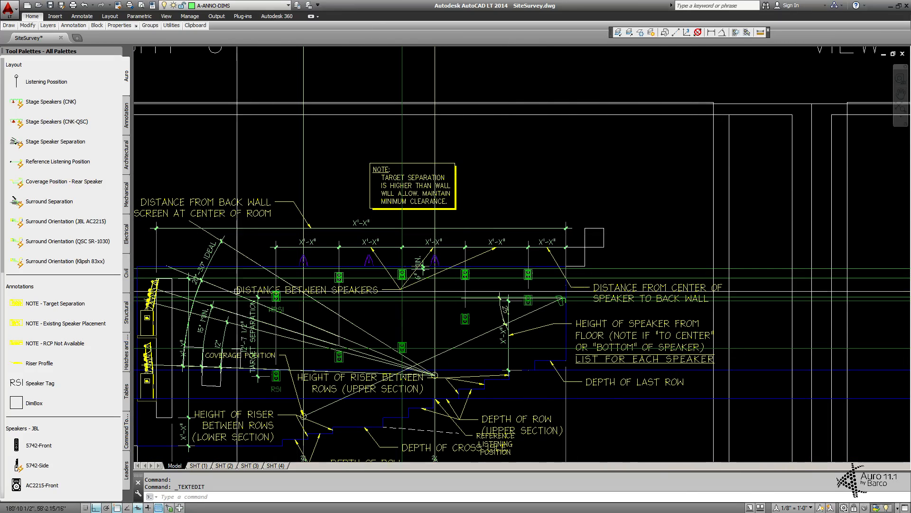
pyautogui.click(41, 324)
pyautogui.scroll(-2, 274, 307)
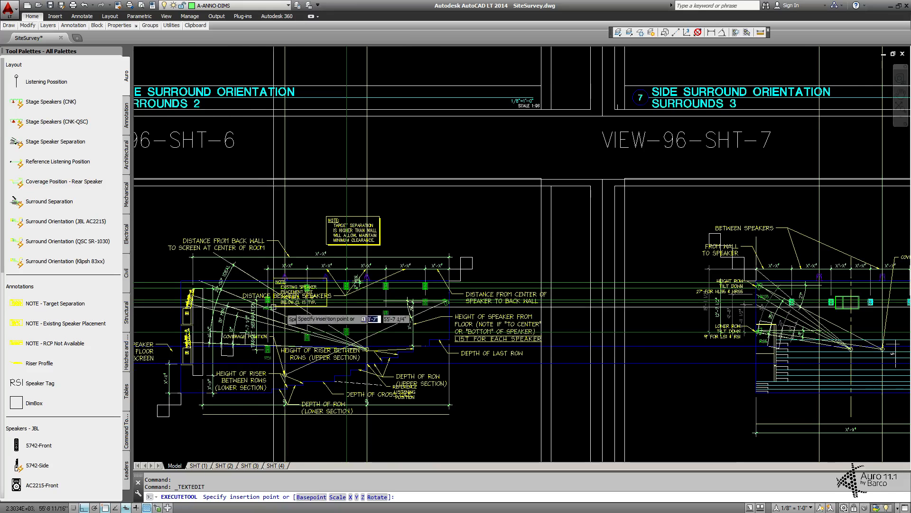
pyautogui.moveTo(676, 241); pyautogui.dragTo(313, 220, button='middle')
pyautogui.moveTo(683, 224); pyautogui.dragTo(267, 198, button='middle')
pyautogui.moveTo(499, 231); pyautogui.dragTo(405, 217, button='middle')
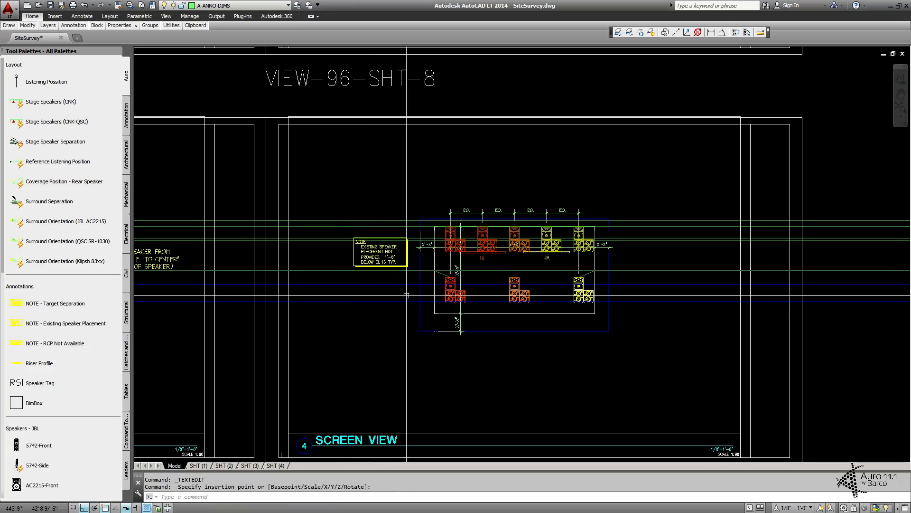
# Step: Hide the horizontal construction lines crossing the screen view and the stage speaker separation block along its upper row
pyautogui.click(724, 347)
pyautogui.click(643, 203)
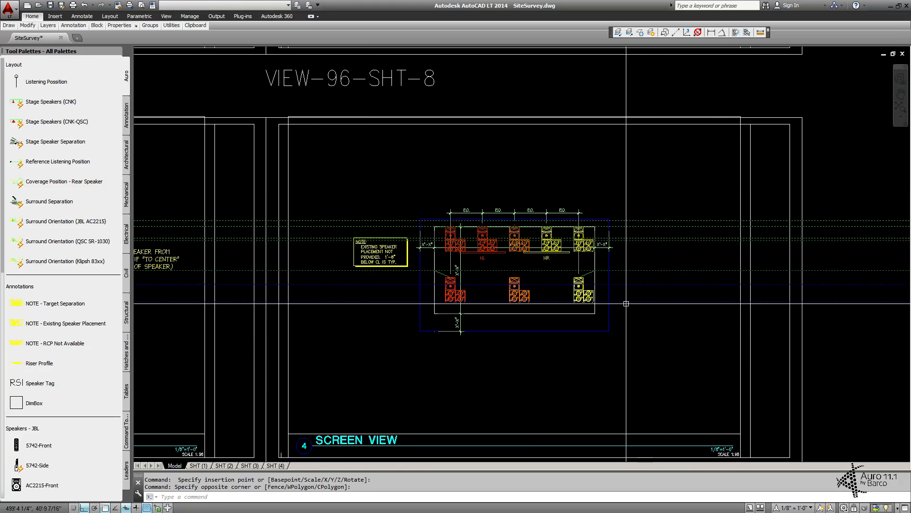
pyautogui.write('HI')
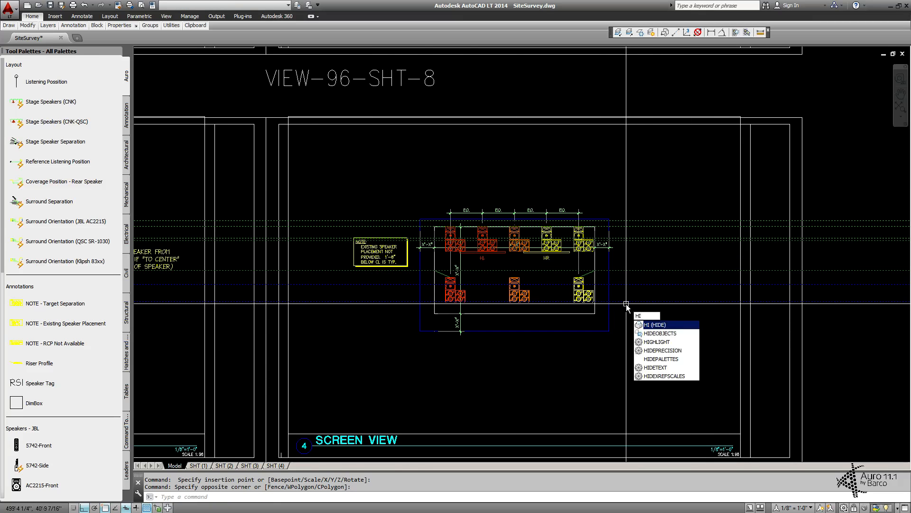
pyautogui.write('DEOBJECTS')
pyautogui.press('Return')
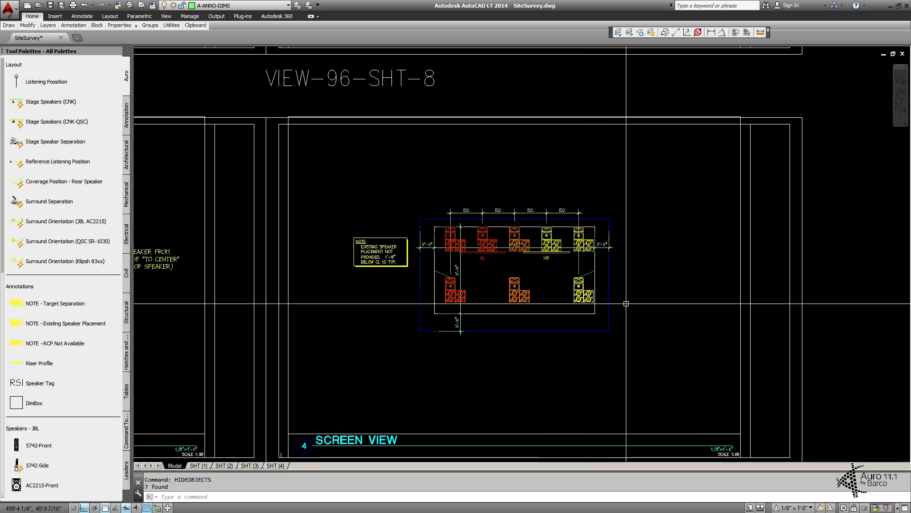
pyautogui.click(556, 251)
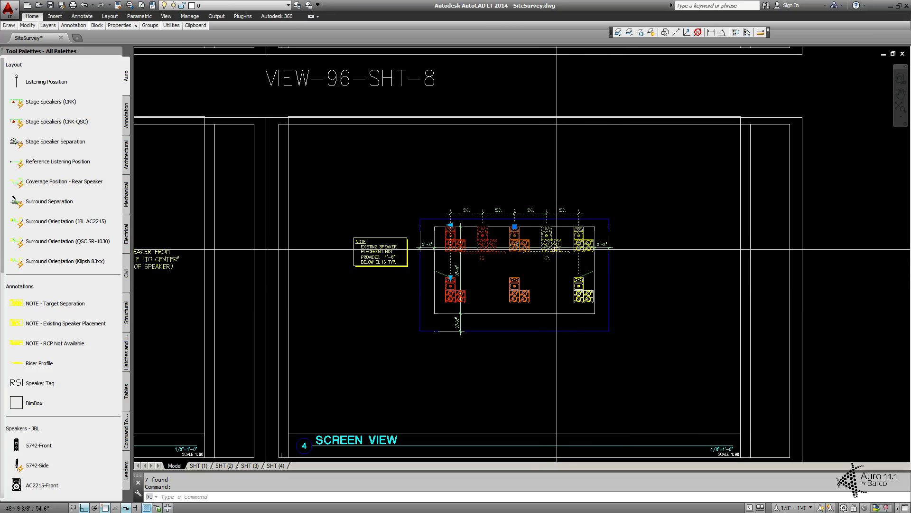
pyautogui.scroll(2, 555, 266)
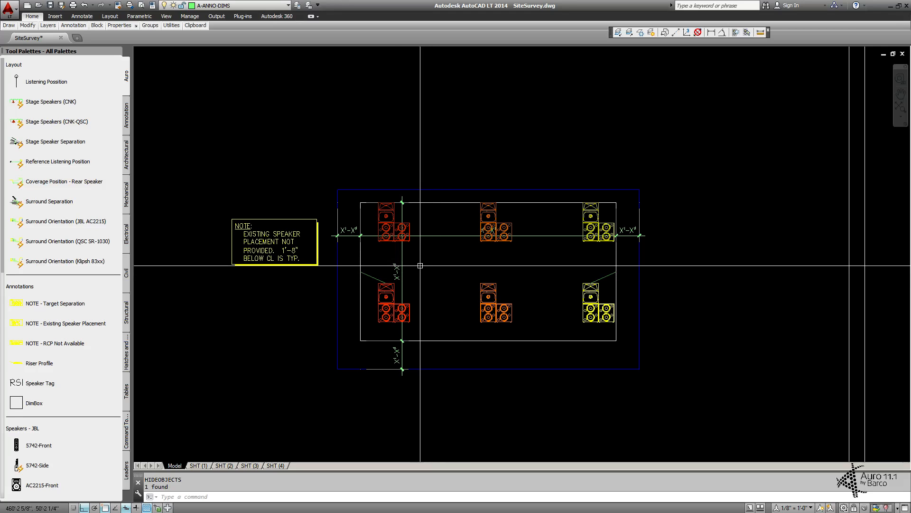
# Step: Insert the RCP not available note in the screen view, above the existing speaker placement note
pyautogui.scroll(-4, 264, 291)
pyautogui.moveTo(266, 291); pyautogui.dragTo(555, 268, button='middle')
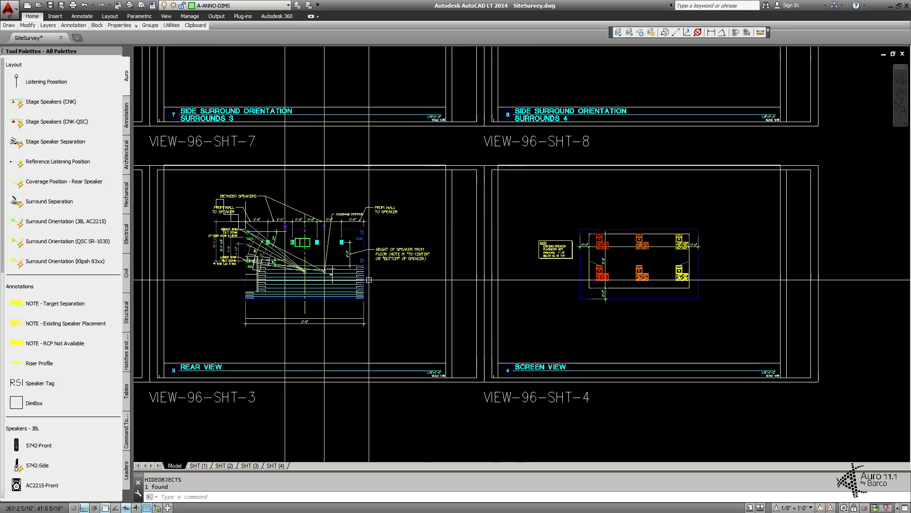
pyautogui.click(16, 344)
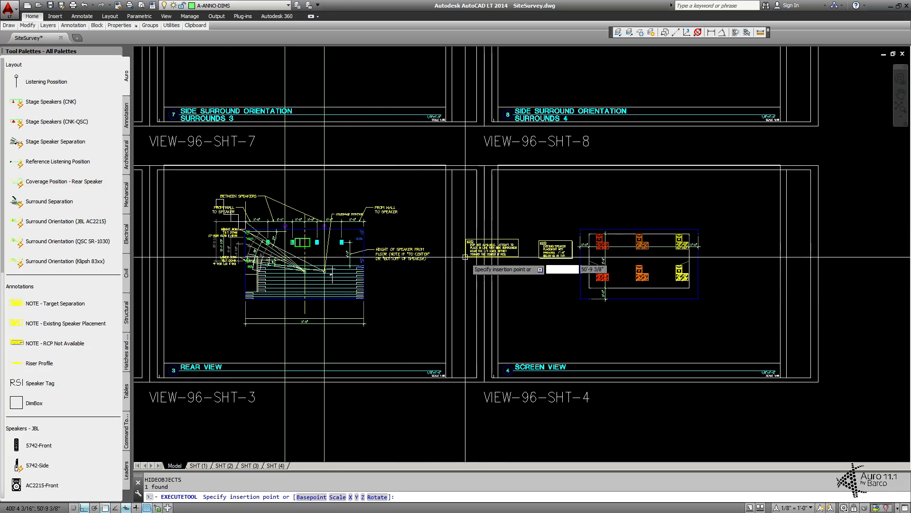
pyautogui.moveTo(402, 257)
pyautogui.mouseDown(button='middle')
pyautogui.moveTo(561, 266)
pyautogui.moveTo(612, 259)
pyautogui.moveTo(569, 252)
pyautogui.moveTo(407, 308)
pyautogui.moveTo(393, 333)
pyautogui.moveTo(367, 329)
pyautogui.mouseUp(button='middle')
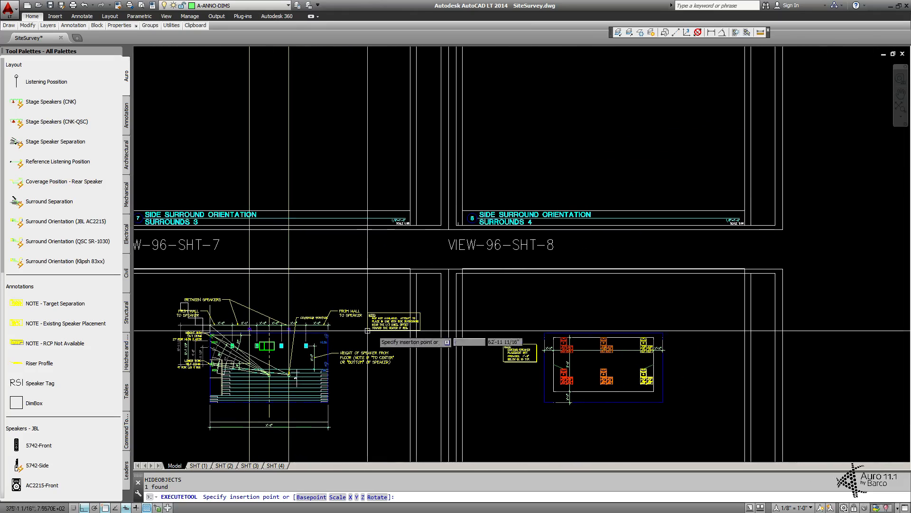
pyautogui.click(496, 308)
pyautogui.scroll(6, 524, 305)
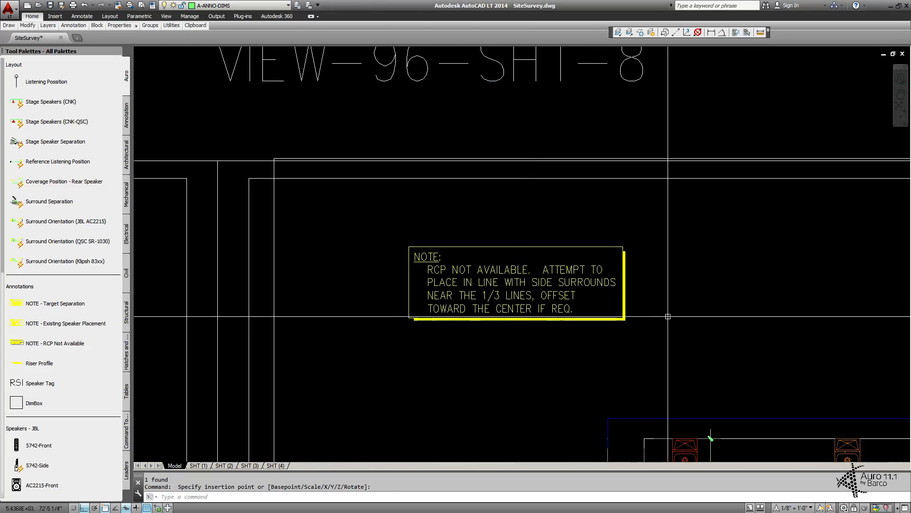
pyautogui.moveTo(624, 298); pyautogui.dragTo(594, 246, button='middle')
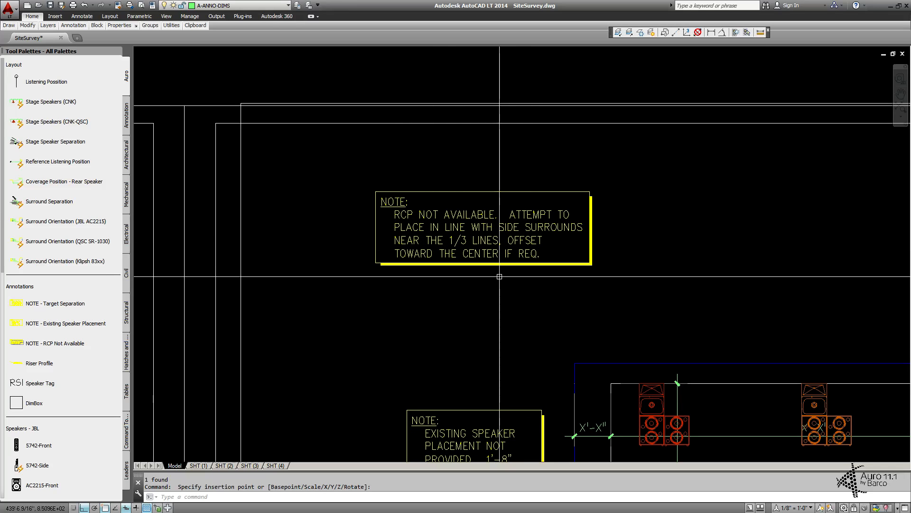
# Step: Review the target separation note and minimum clearance dimension in the side view, and the two notes placed in the screen view
pyautogui.scroll(-4, 499, 276)
pyautogui.scroll(-1, 363, 305)
pyautogui.moveTo(363, 305); pyautogui.dragTo(606, 234, button='middle')
pyautogui.scroll(-1, 420, 263)
pyautogui.moveTo(420, 263); pyautogui.dragTo(355, 284, button='middle')
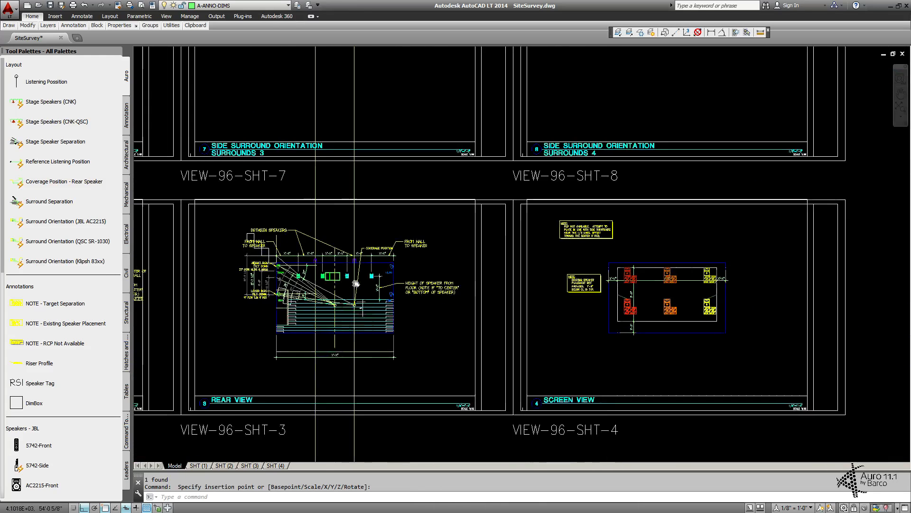
pyautogui.scroll(-1, 355, 284)
pyautogui.scroll(3, 265, 212)
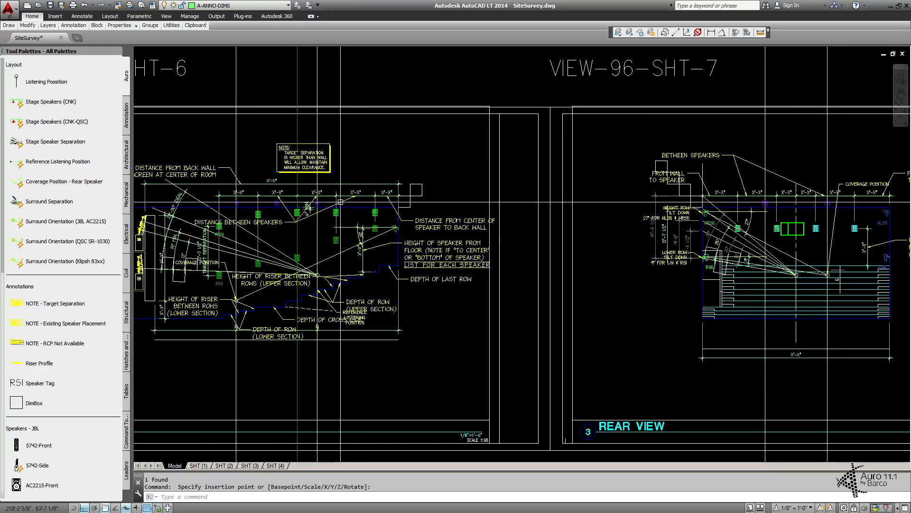
pyautogui.scroll(3, 335, 228)
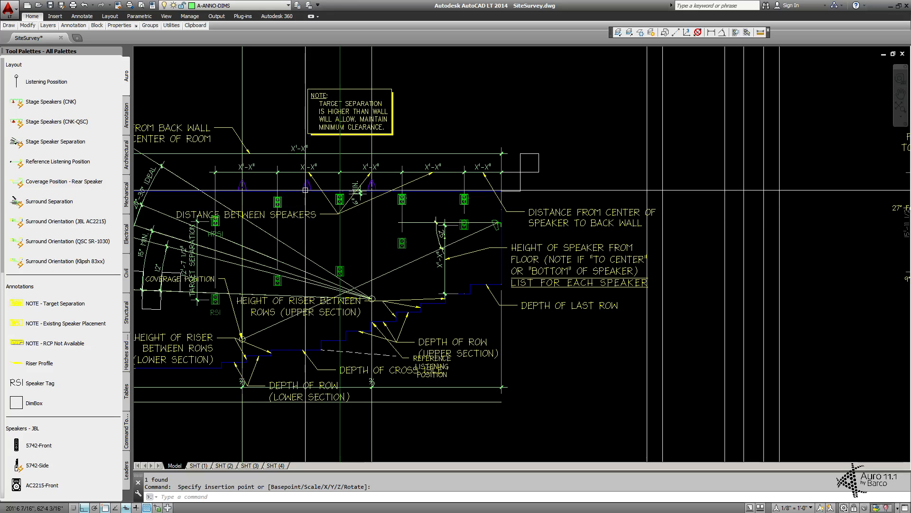
pyautogui.scroll(-2, 385, 196)
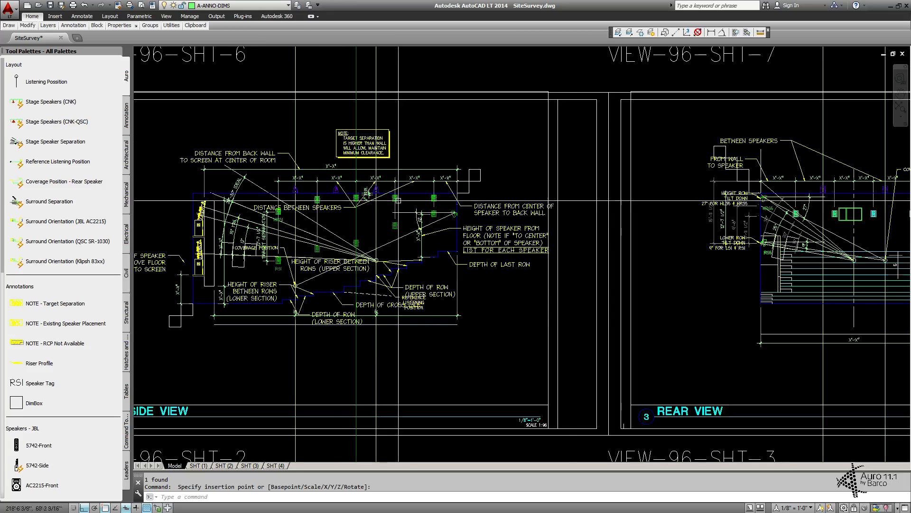
pyautogui.moveTo(593, 191); pyautogui.dragTo(211, 208, button='middle')
pyautogui.moveTo(673, 199); pyautogui.dragTo(331, 199, button='middle')
pyautogui.scroll(2, 545, 185)
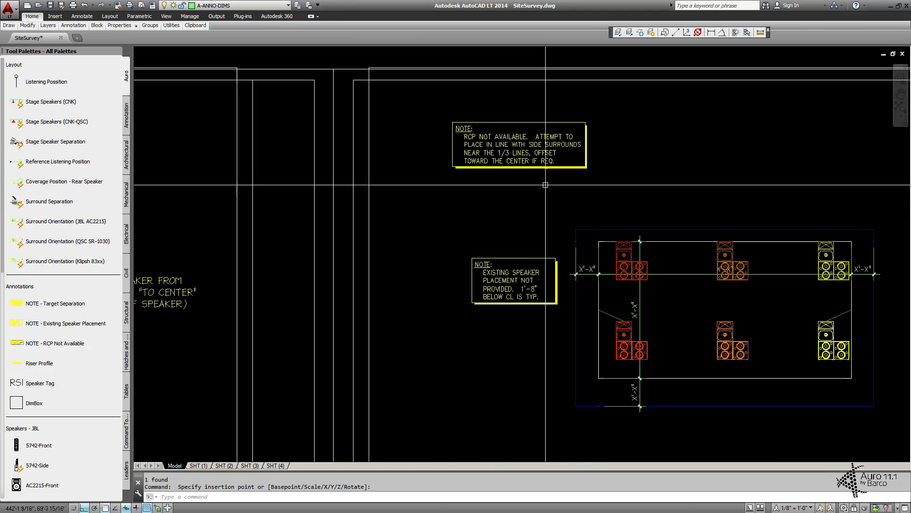
pyautogui.moveTo(541, 166); pyautogui.dragTo(495, 215, button='middle')
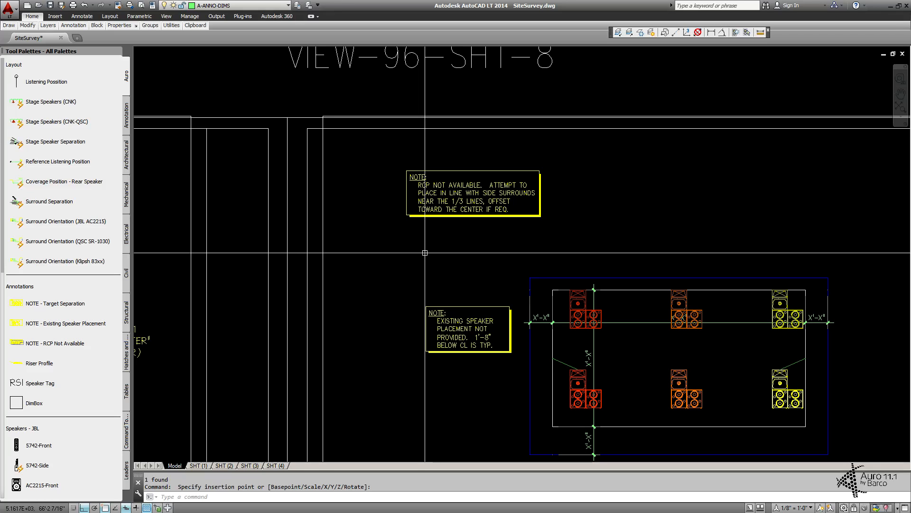
pyautogui.scroll(-2, 408, 240)
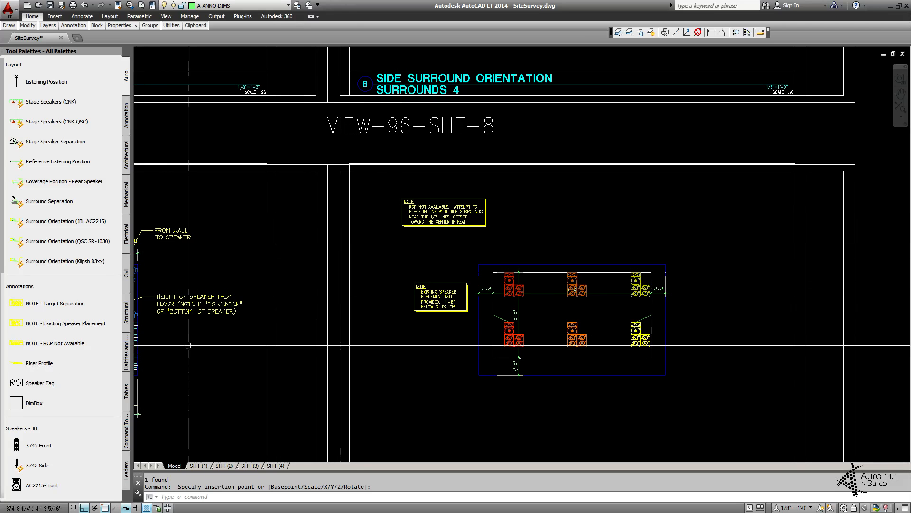
# Step: Insert the riser profile annotation in the side view, pointing at the upper riser line near the last row
pyautogui.moveTo(322, 323)
pyautogui.mouseDown(button='middle')
pyautogui.moveTo(619, 261)
pyautogui.moveTo(710, 229)
pyautogui.mouseUp(button='middle')
pyautogui.moveTo(347, 287); pyautogui.dragTo(698, 276, button='middle')
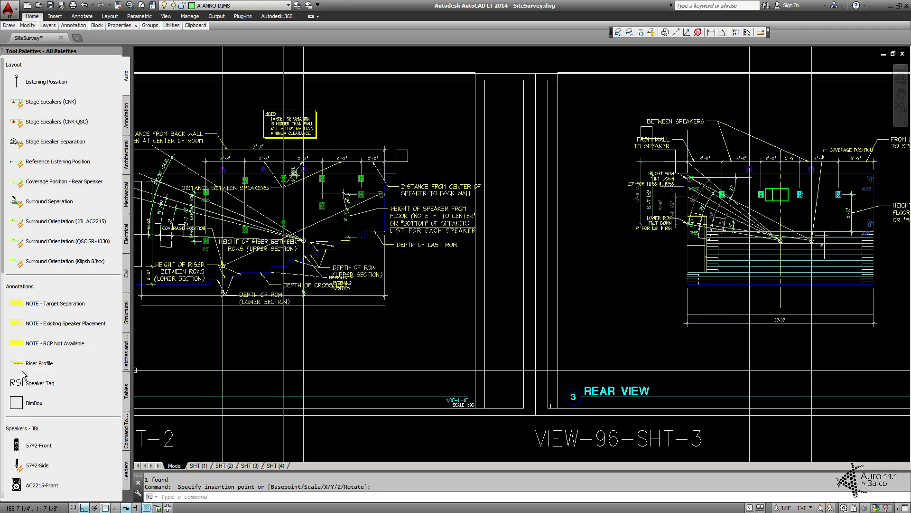
pyautogui.scroll(-2, 249, 317)
pyautogui.moveTo(282, 303); pyautogui.dragTo(502, 270, button='middle')
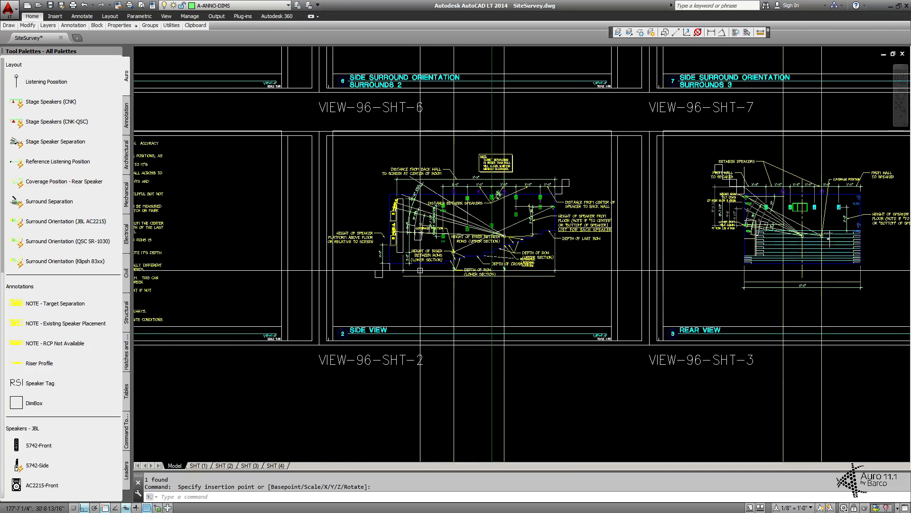
pyautogui.click(15, 367)
pyautogui.scroll(4, 532, 242)
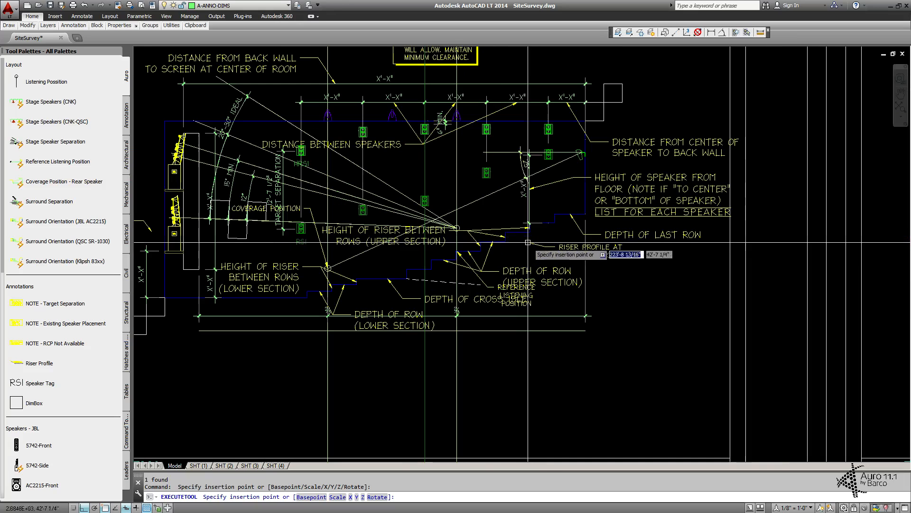
pyautogui.click(519, 233)
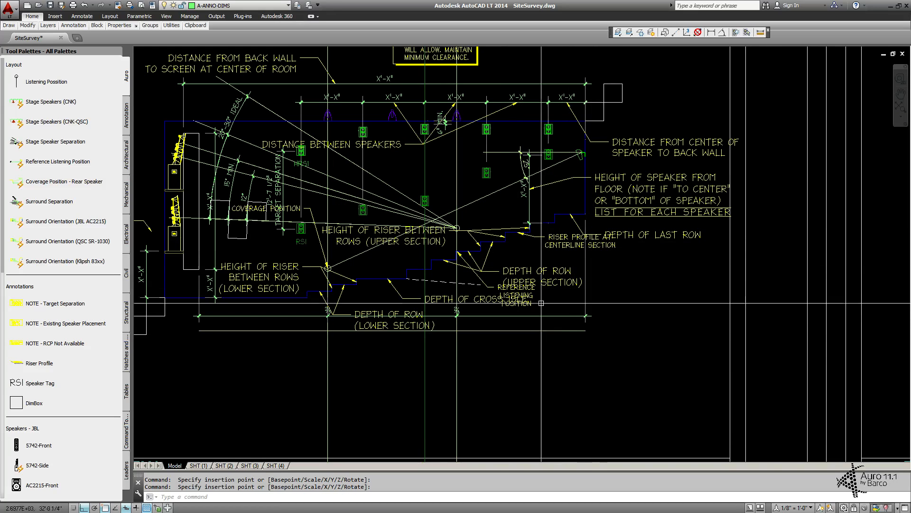
# Step: Look through the available annotation and speaker blocks, and examine the speaker spacing, tilt and coverage annotations in the rear view
pyautogui.scroll(-2, 541, 302)
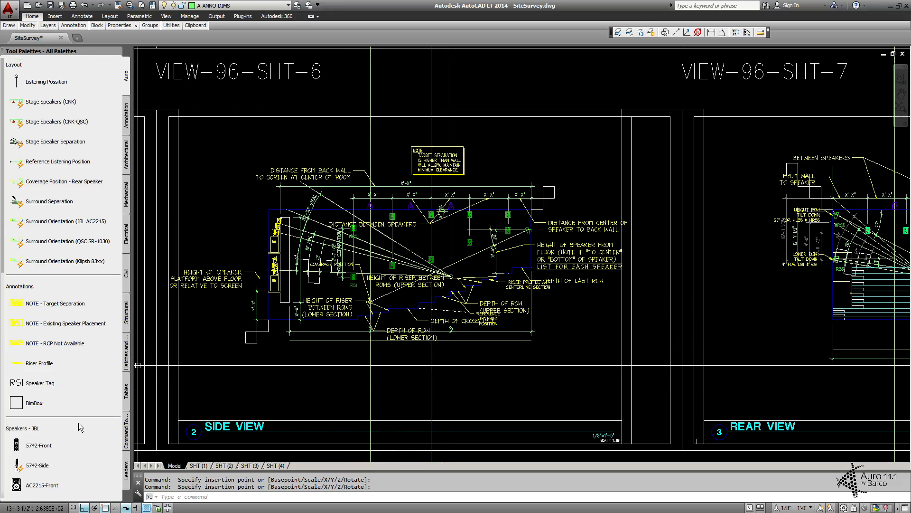
pyautogui.scroll(-4, 80, 427)
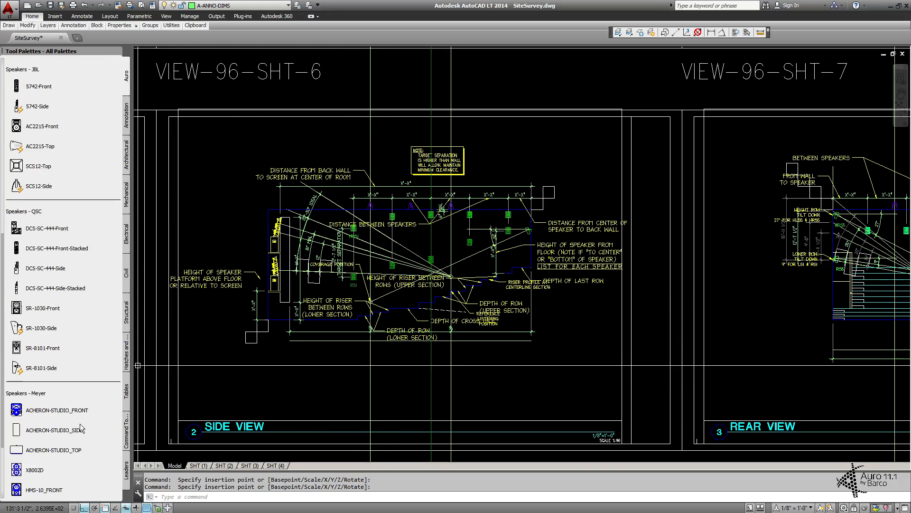
pyautogui.scroll(5, 91, 416)
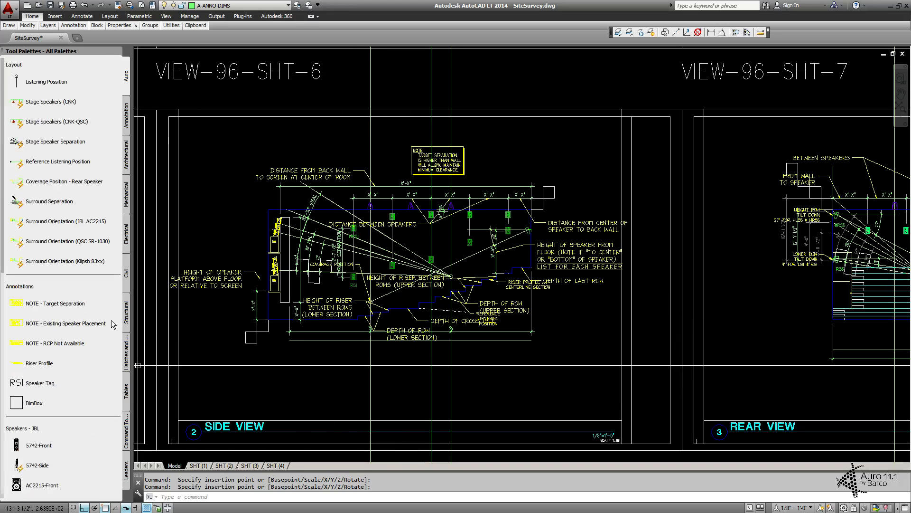
pyautogui.moveTo(739, 275); pyautogui.dragTo(627, 265, button='middle')
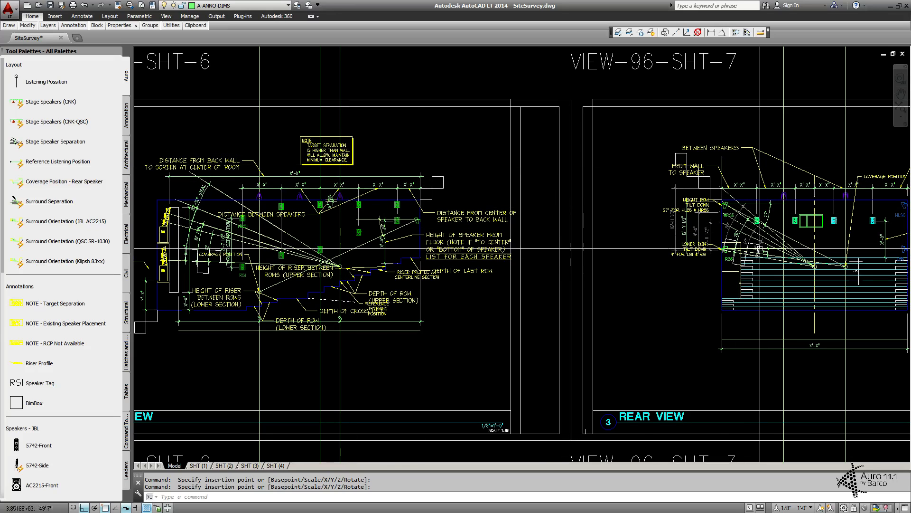
pyautogui.moveTo(760, 248); pyautogui.dragTo(467, 270, button='middle')
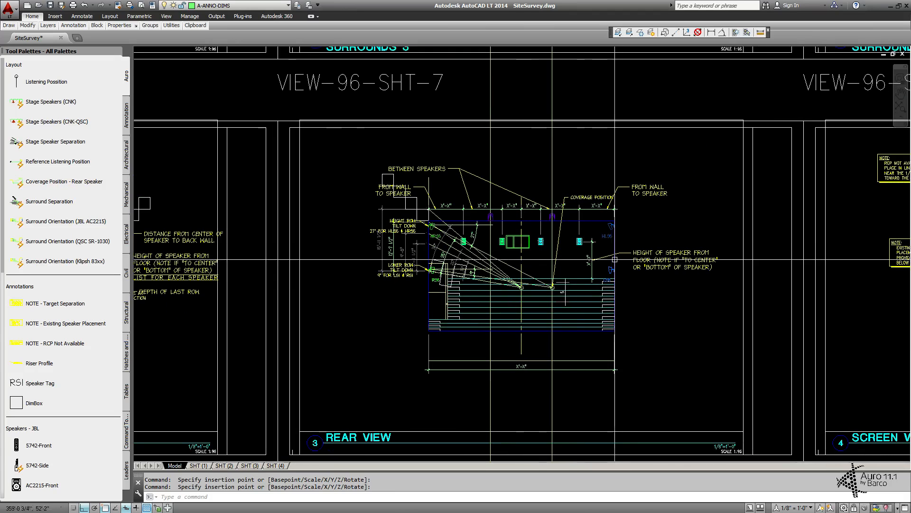
pyautogui.scroll(4, 546, 256)
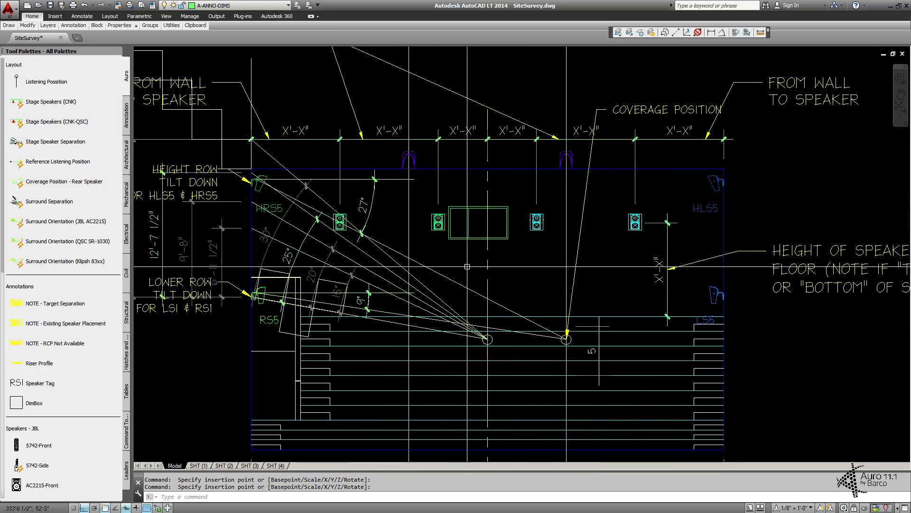
pyautogui.scroll(-2, 635, 232)
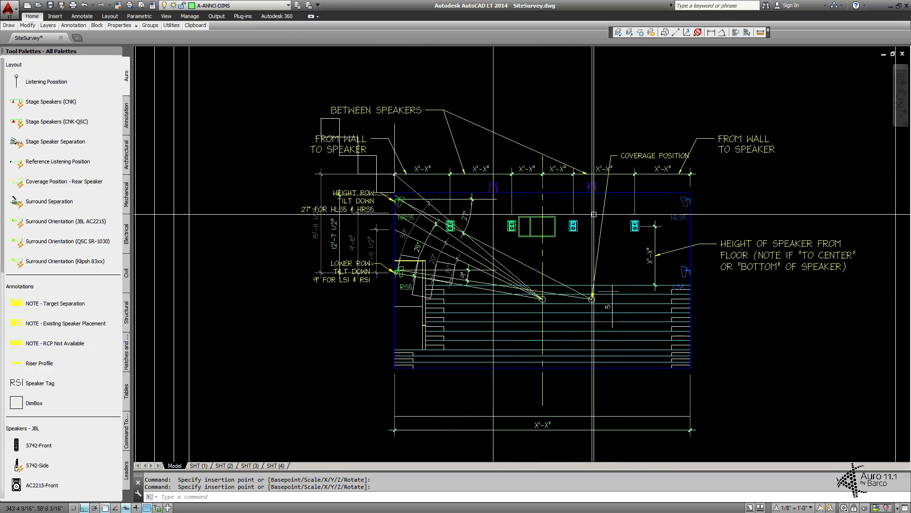
pyautogui.scroll(-2, 541, 231)
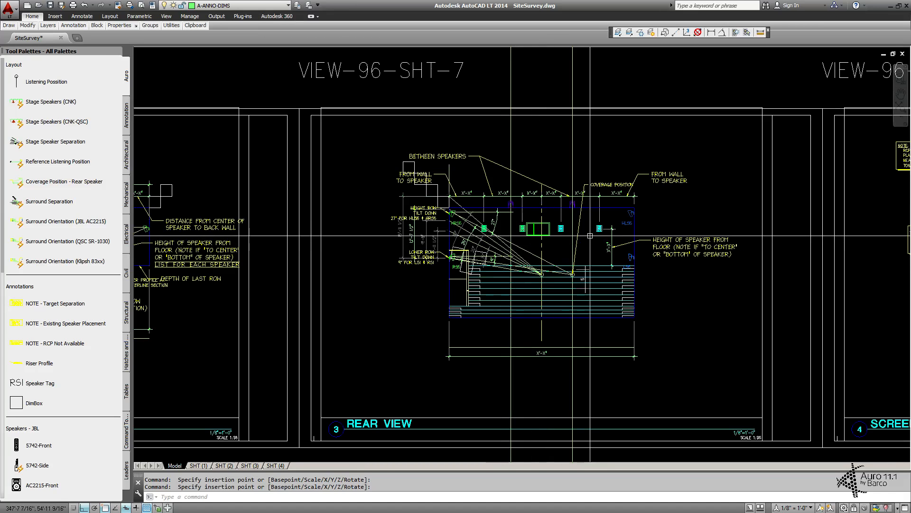
# Step: Review the overall arrangement of all twelve sheet views, including the side surround orientation and speaker placement sheets
pyautogui.scroll(-6, 611, 240)
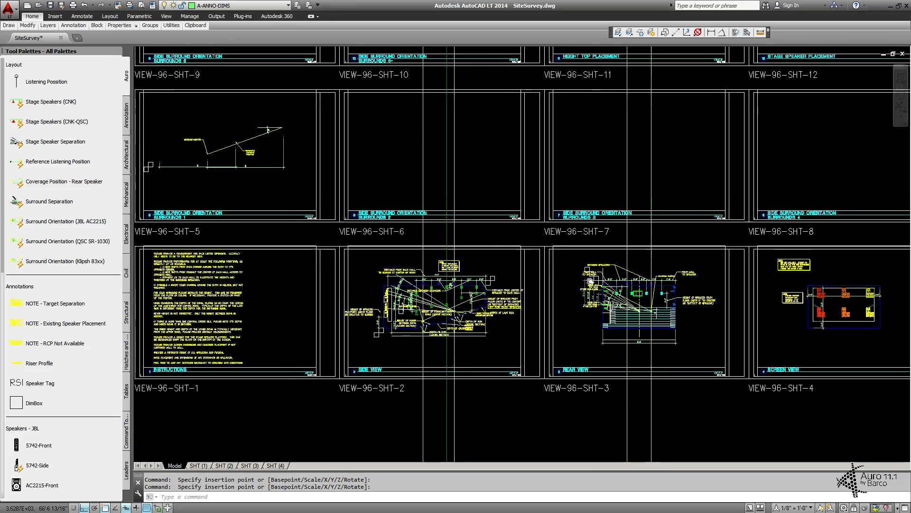
pyautogui.moveTo(564, 253); pyautogui.dragTo(542, 257, button='middle')
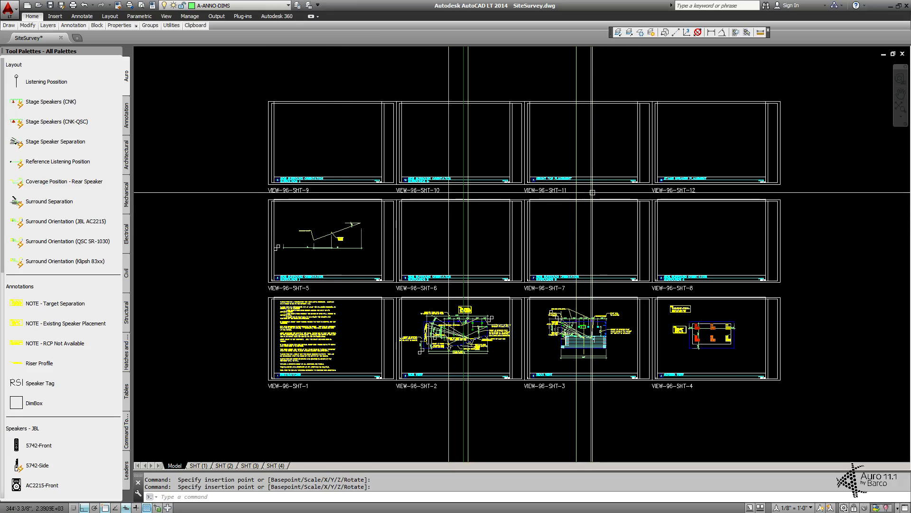
pyautogui.click(616, 66)
pyautogui.press('Escape')
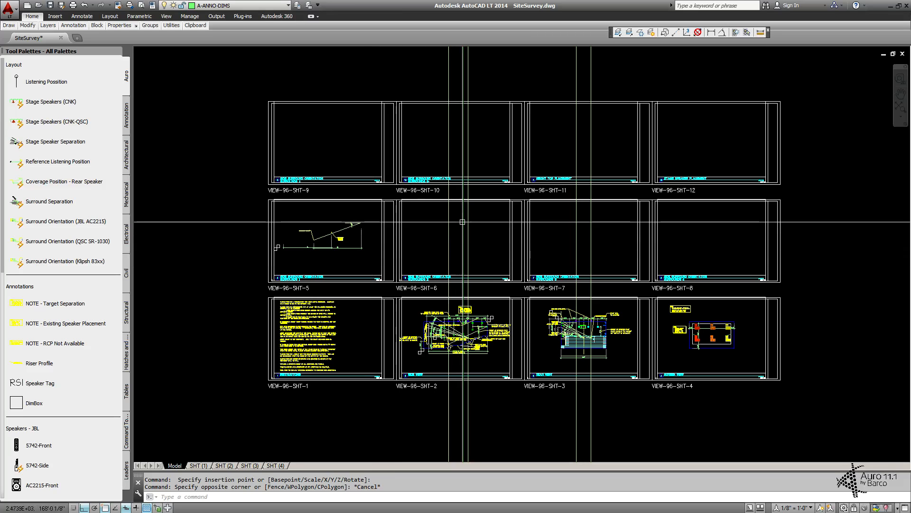
pyautogui.middleClick(486, 234)
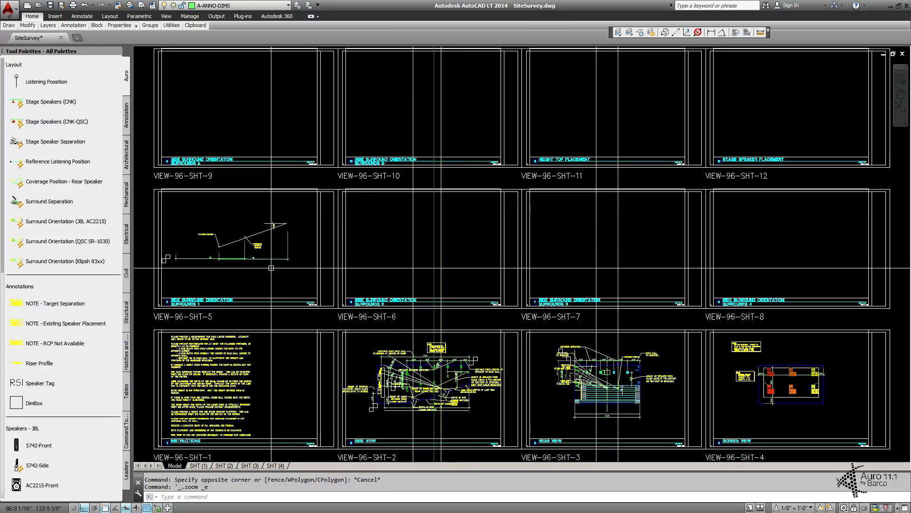